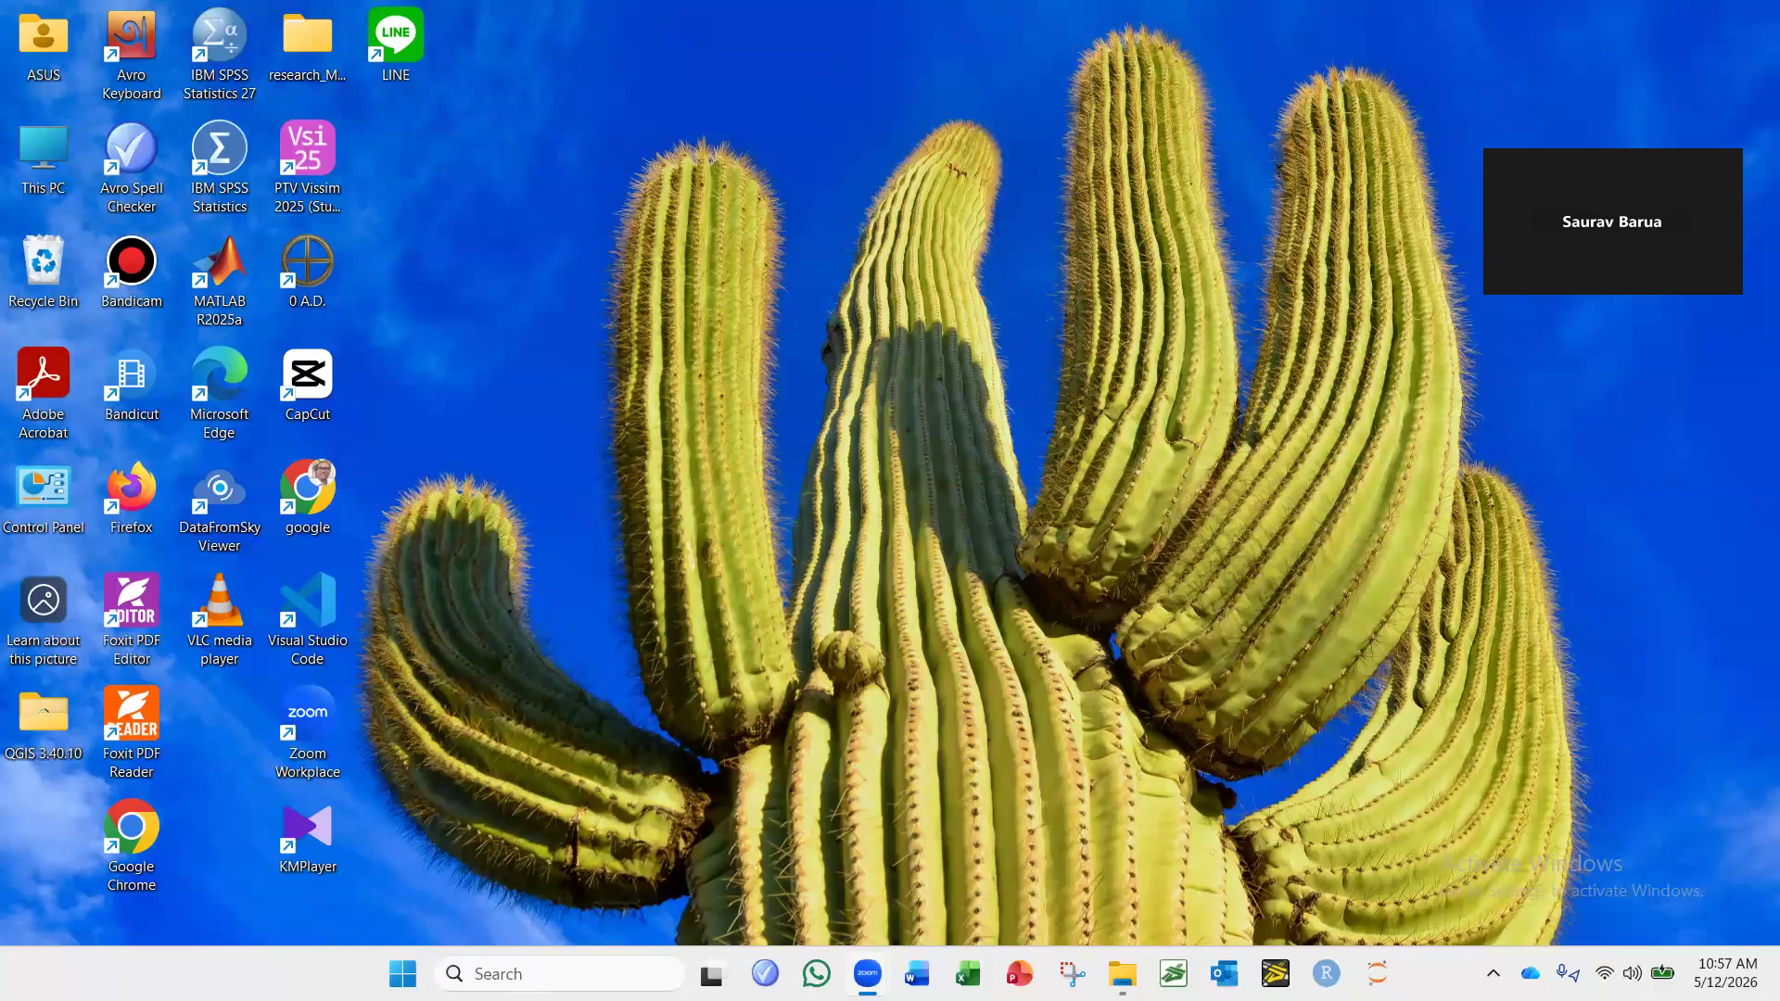
# Open the tracking log HD_2025Nov29_1330_1400_ffmpeg_mp4.tlgx from the Henri-Dunant folder in DataFromSky Viewer without its video and maximize the viewer.
pyautogui.hotkey('alt', 'Tab')
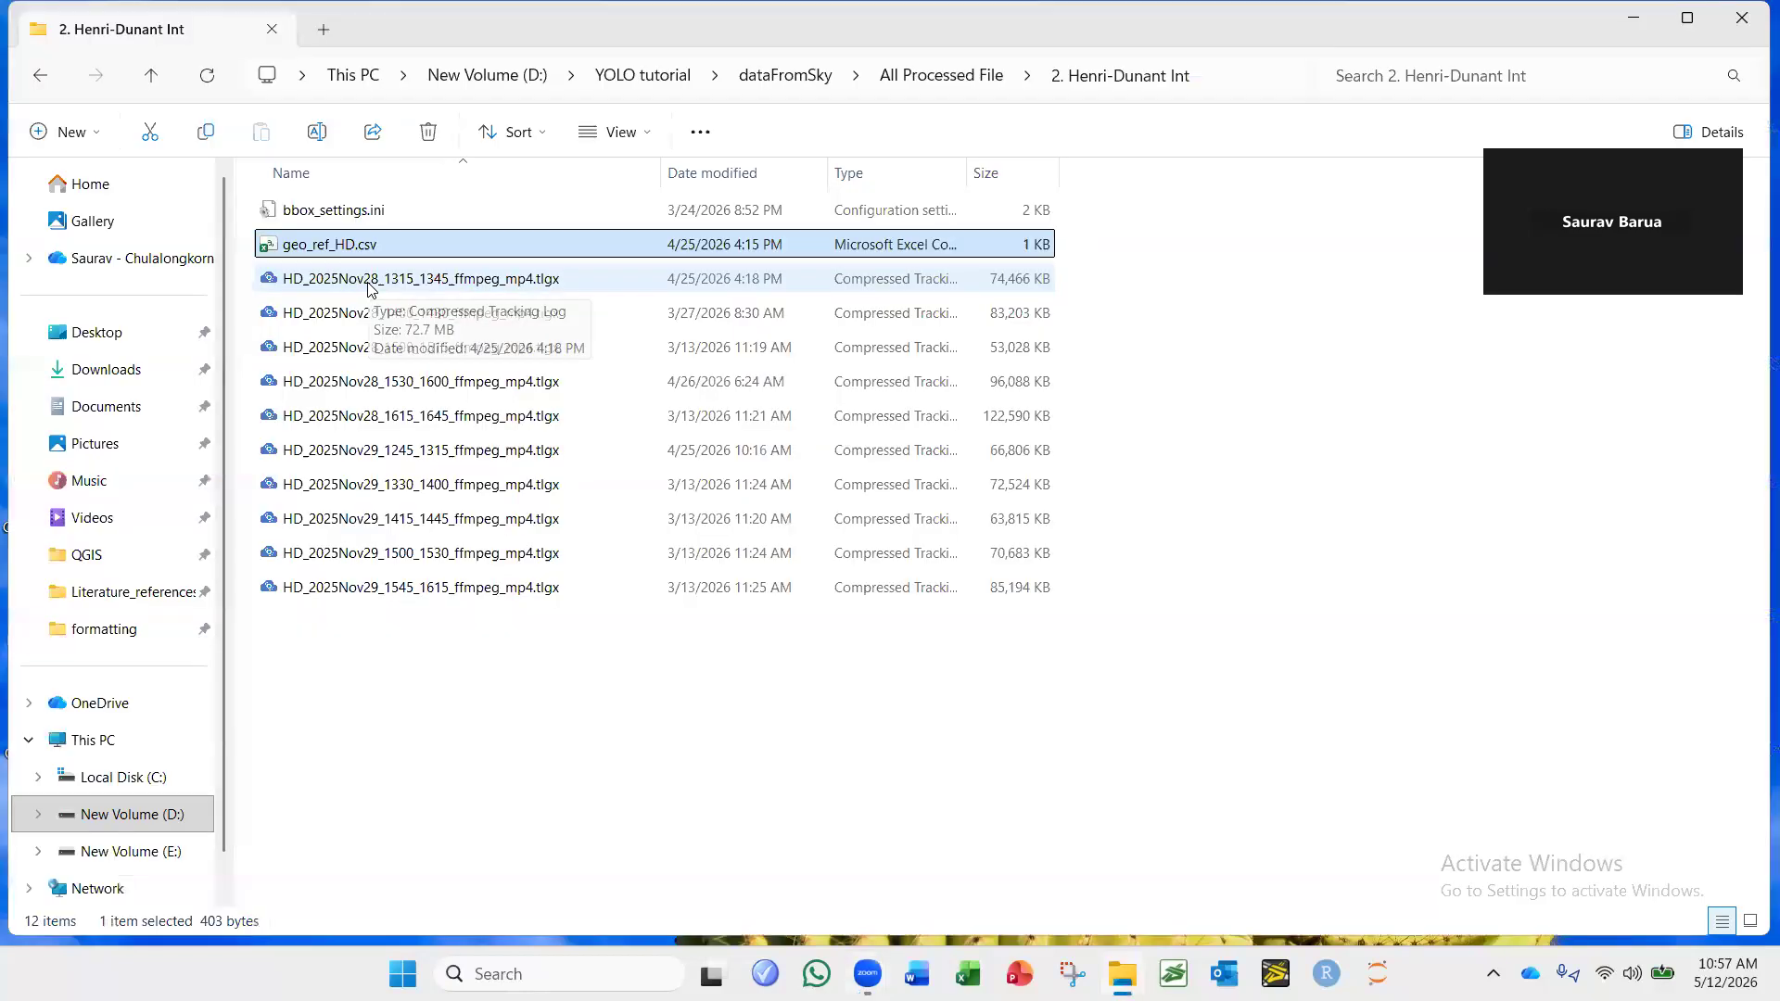
pyautogui.click(362, 487)
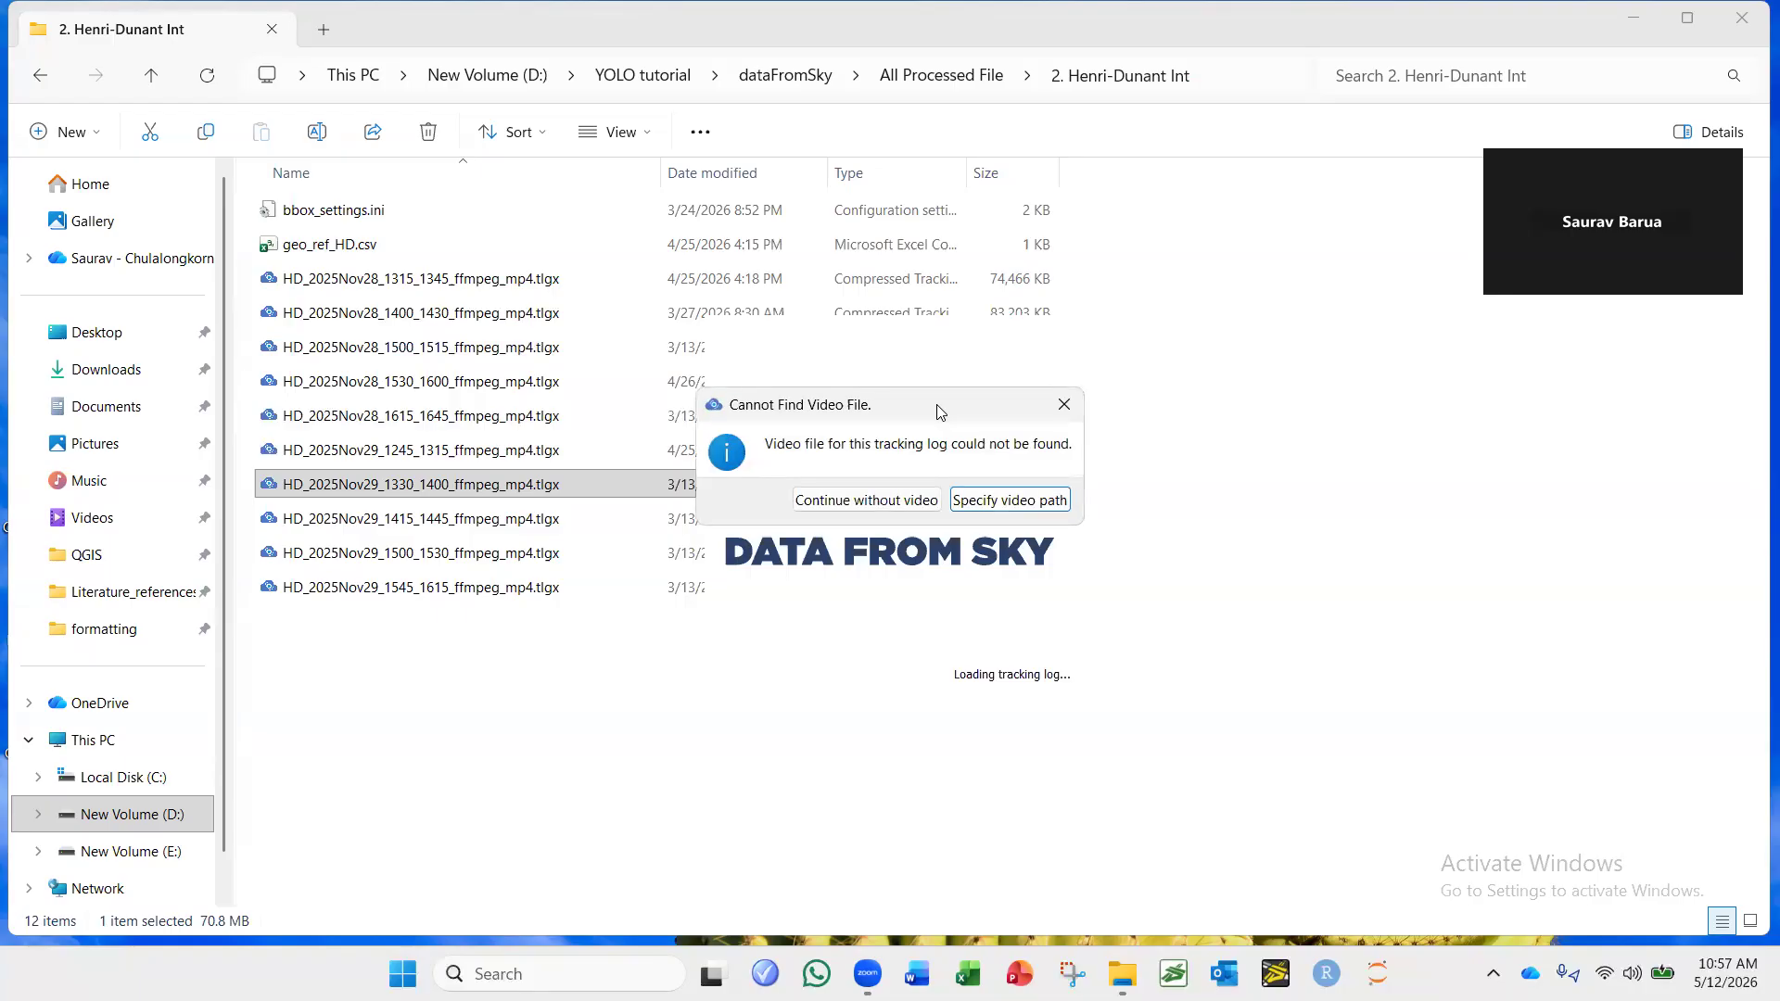
pyautogui.moveTo(939, 410); pyautogui.dragTo(1386, 414)
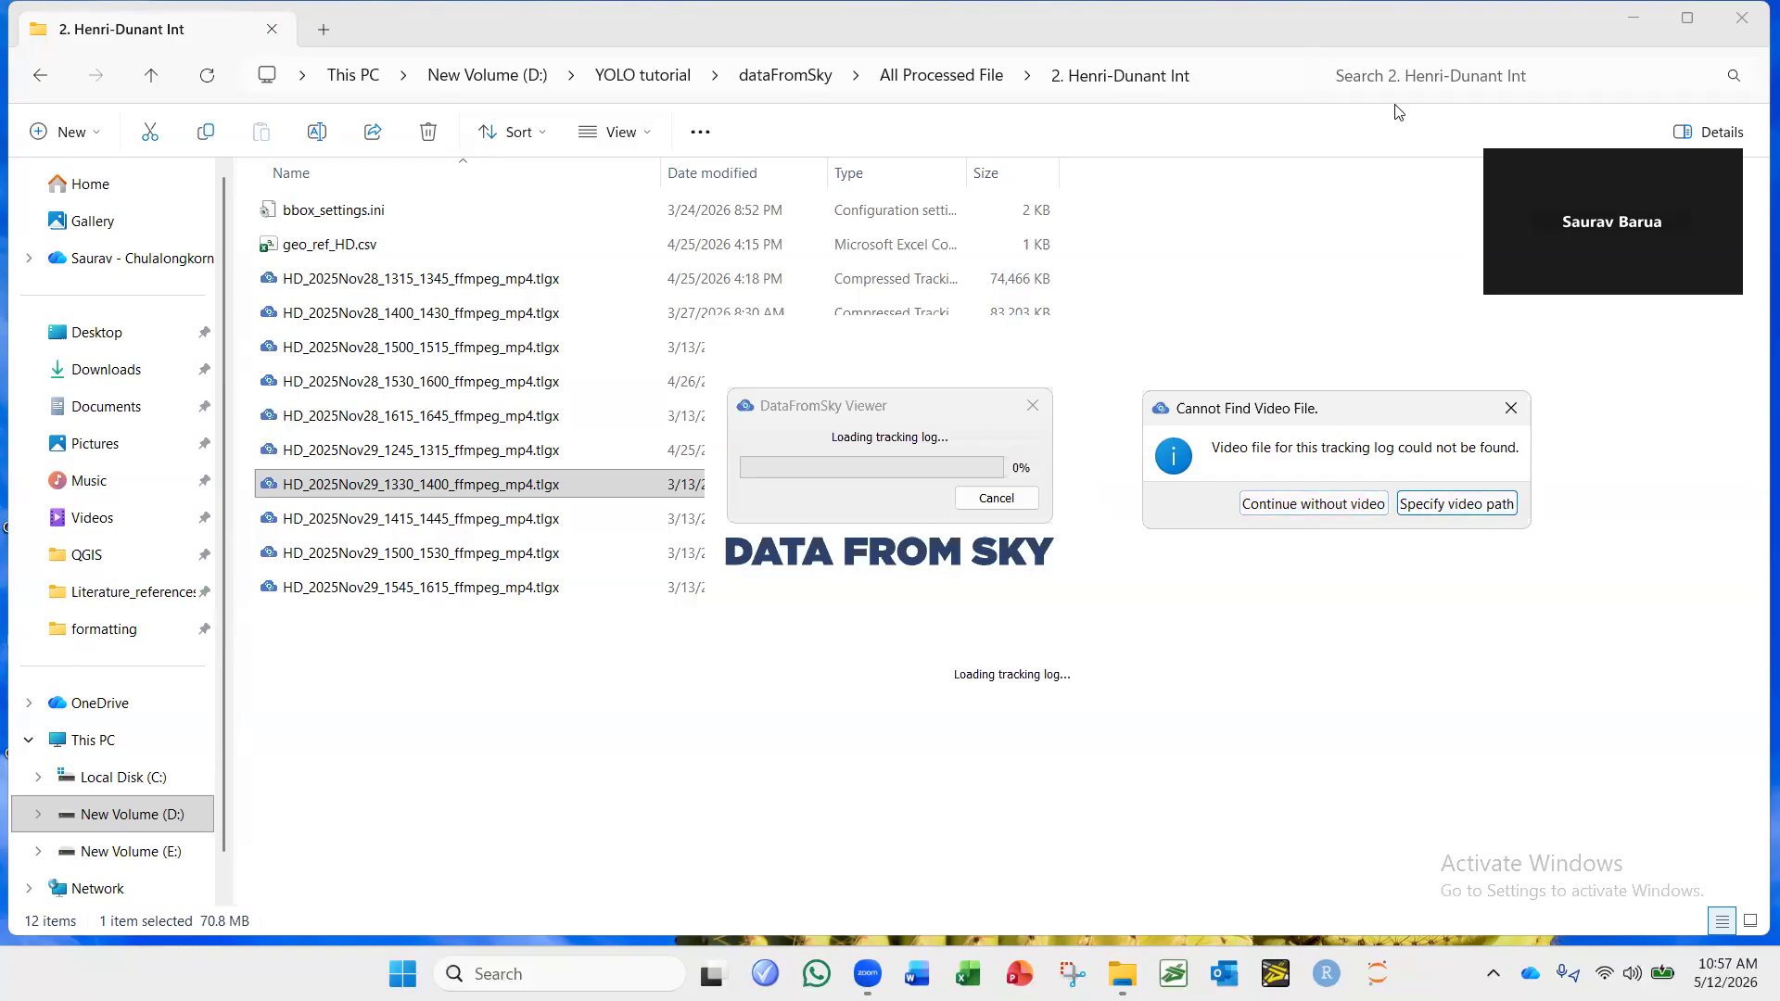
pyautogui.click(1326, 505)
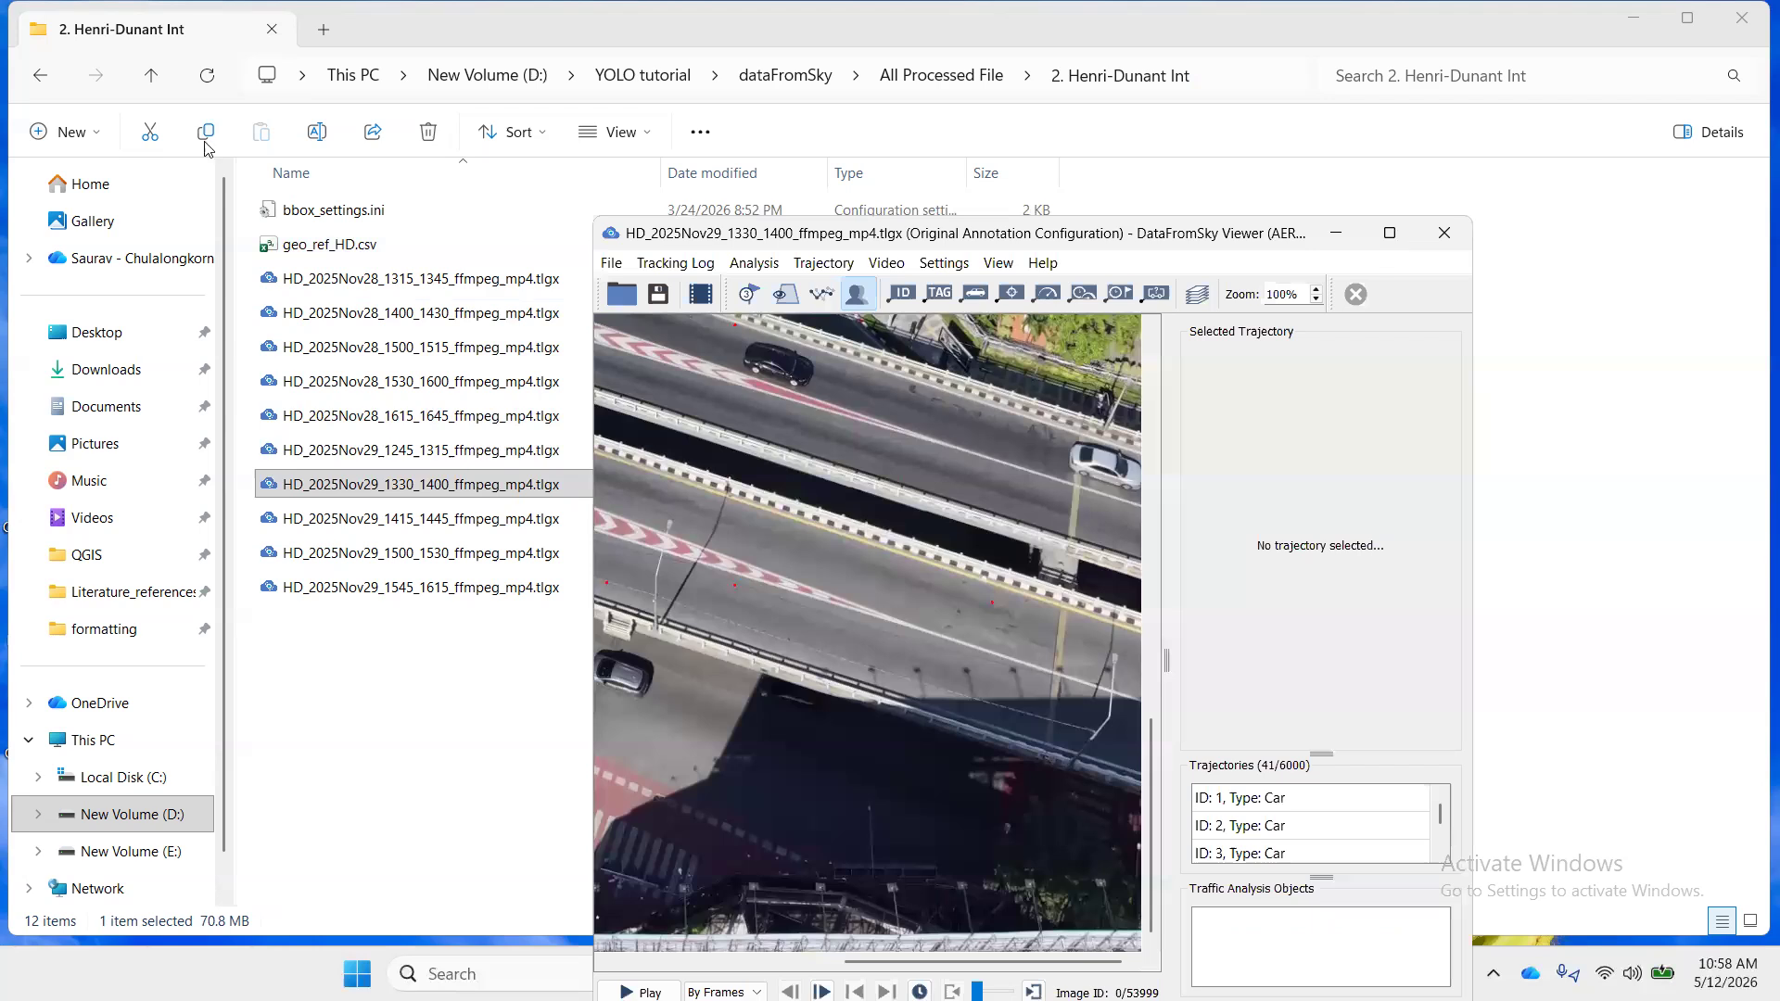
pyautogui.click(1391, 234)
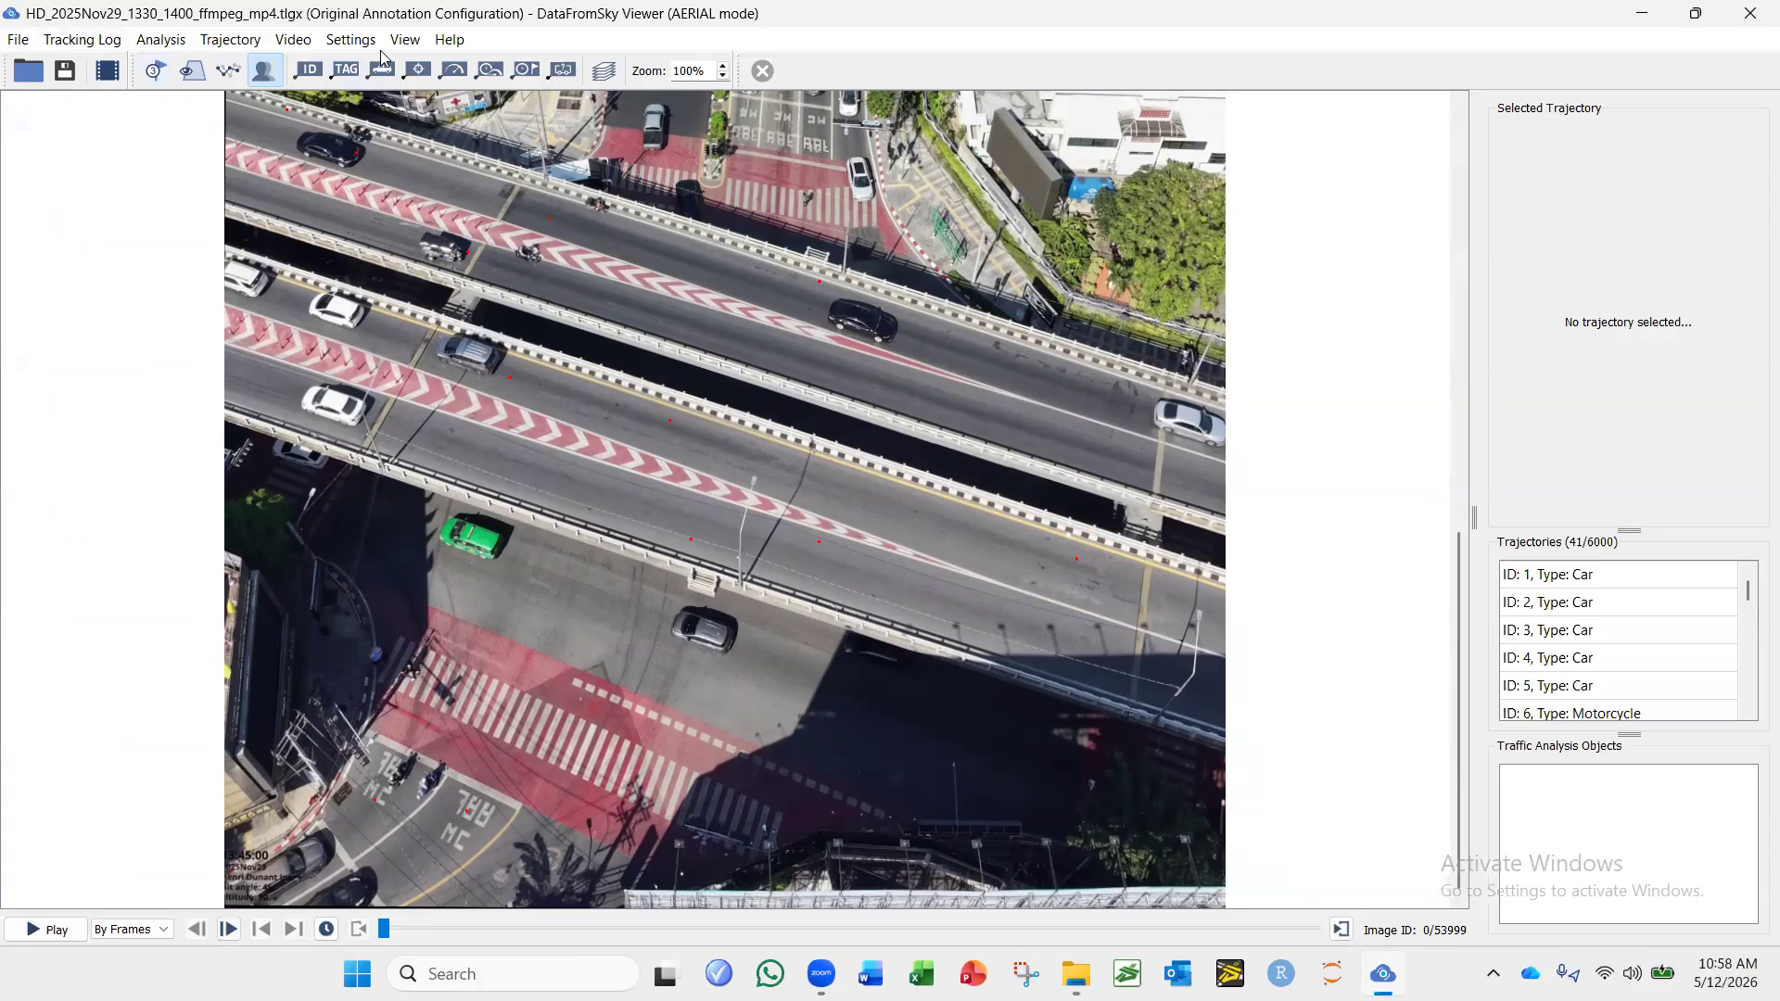
# Start Manual Geo-Registration for the tracking log, accept the default region of interest, and maximize the wizard at the corresponding points page.
pyautogui.scroll(-2, 706, 406)
pyautogui.scroll(1, 707, 406)
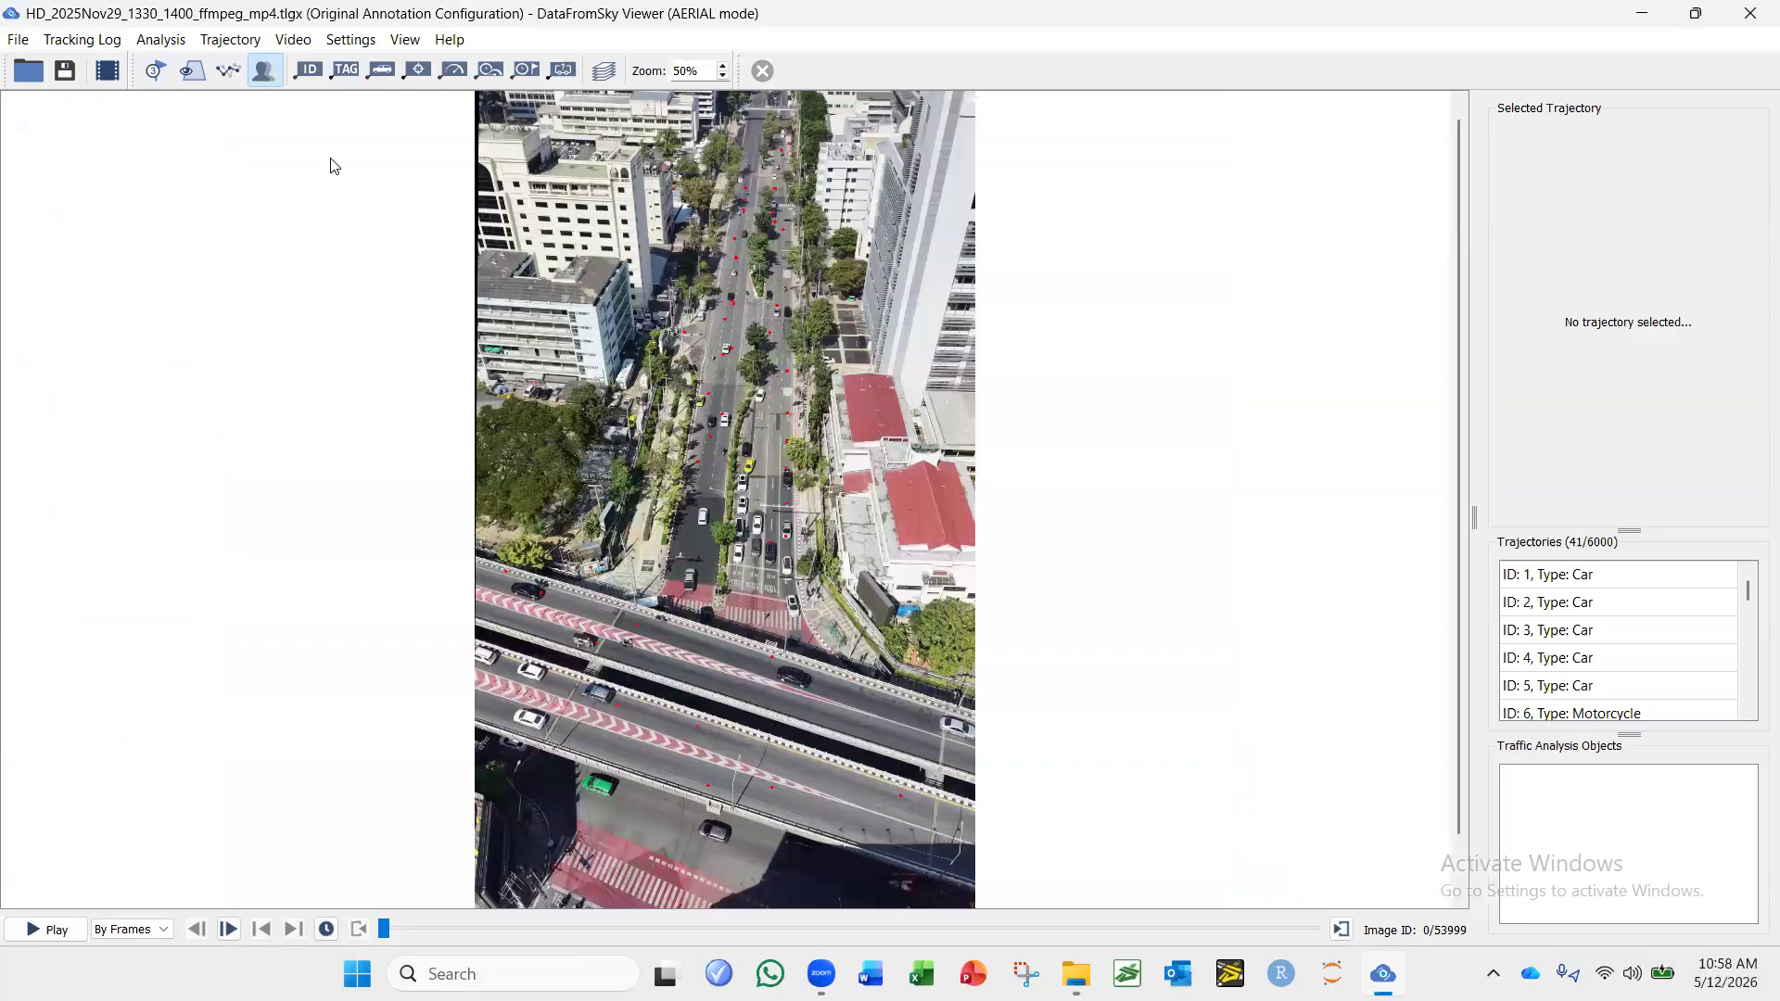
pyautogui.click(163, 42)
pyautogui.moveTo(94, 45)
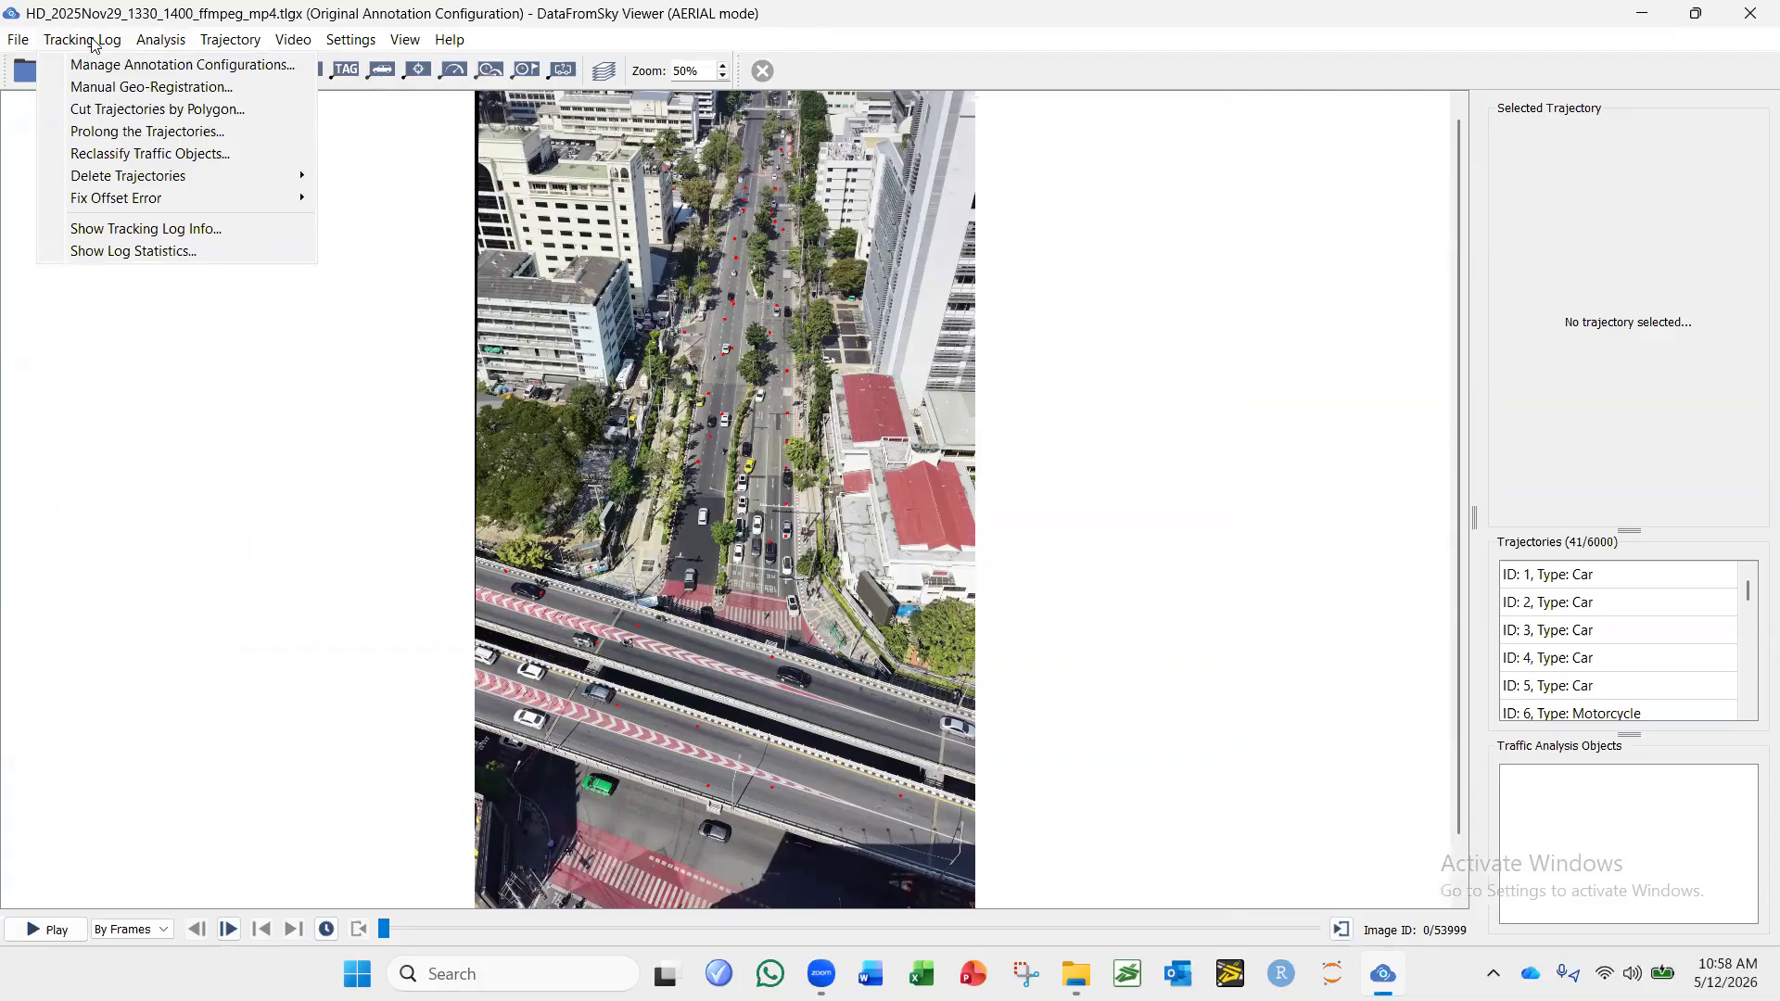
pyautogui.click(118, 92)
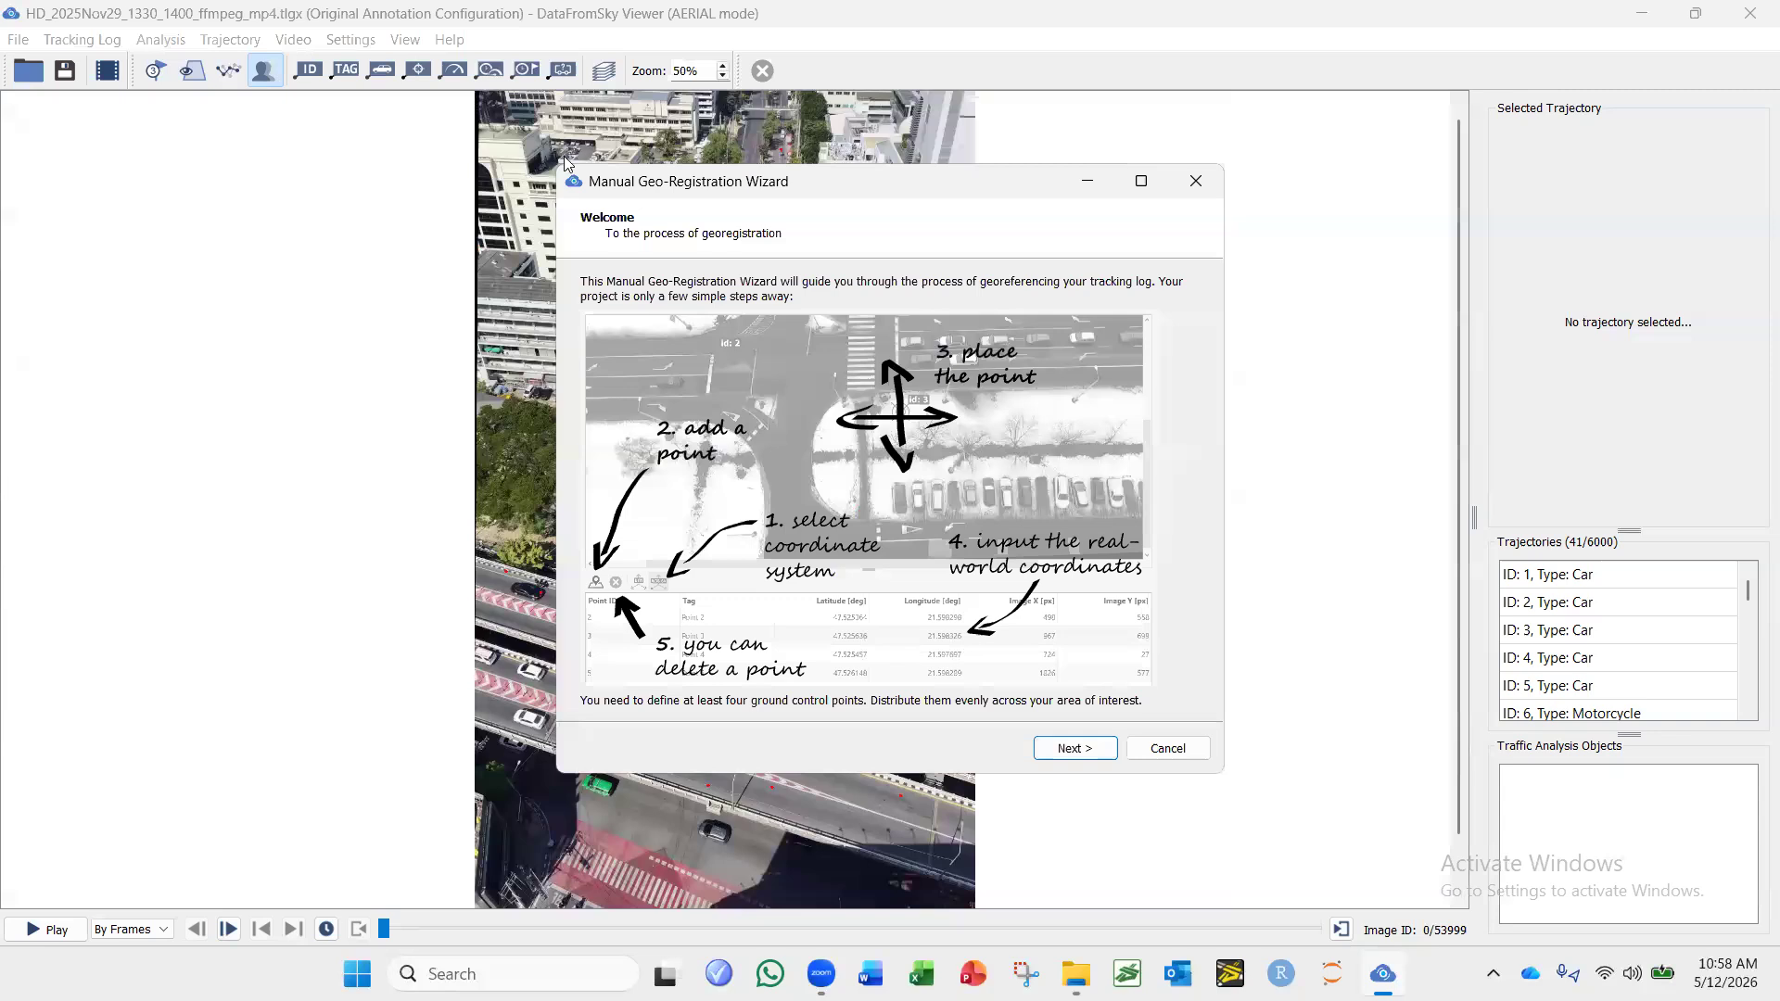
pyautogui.click(1065, 753)
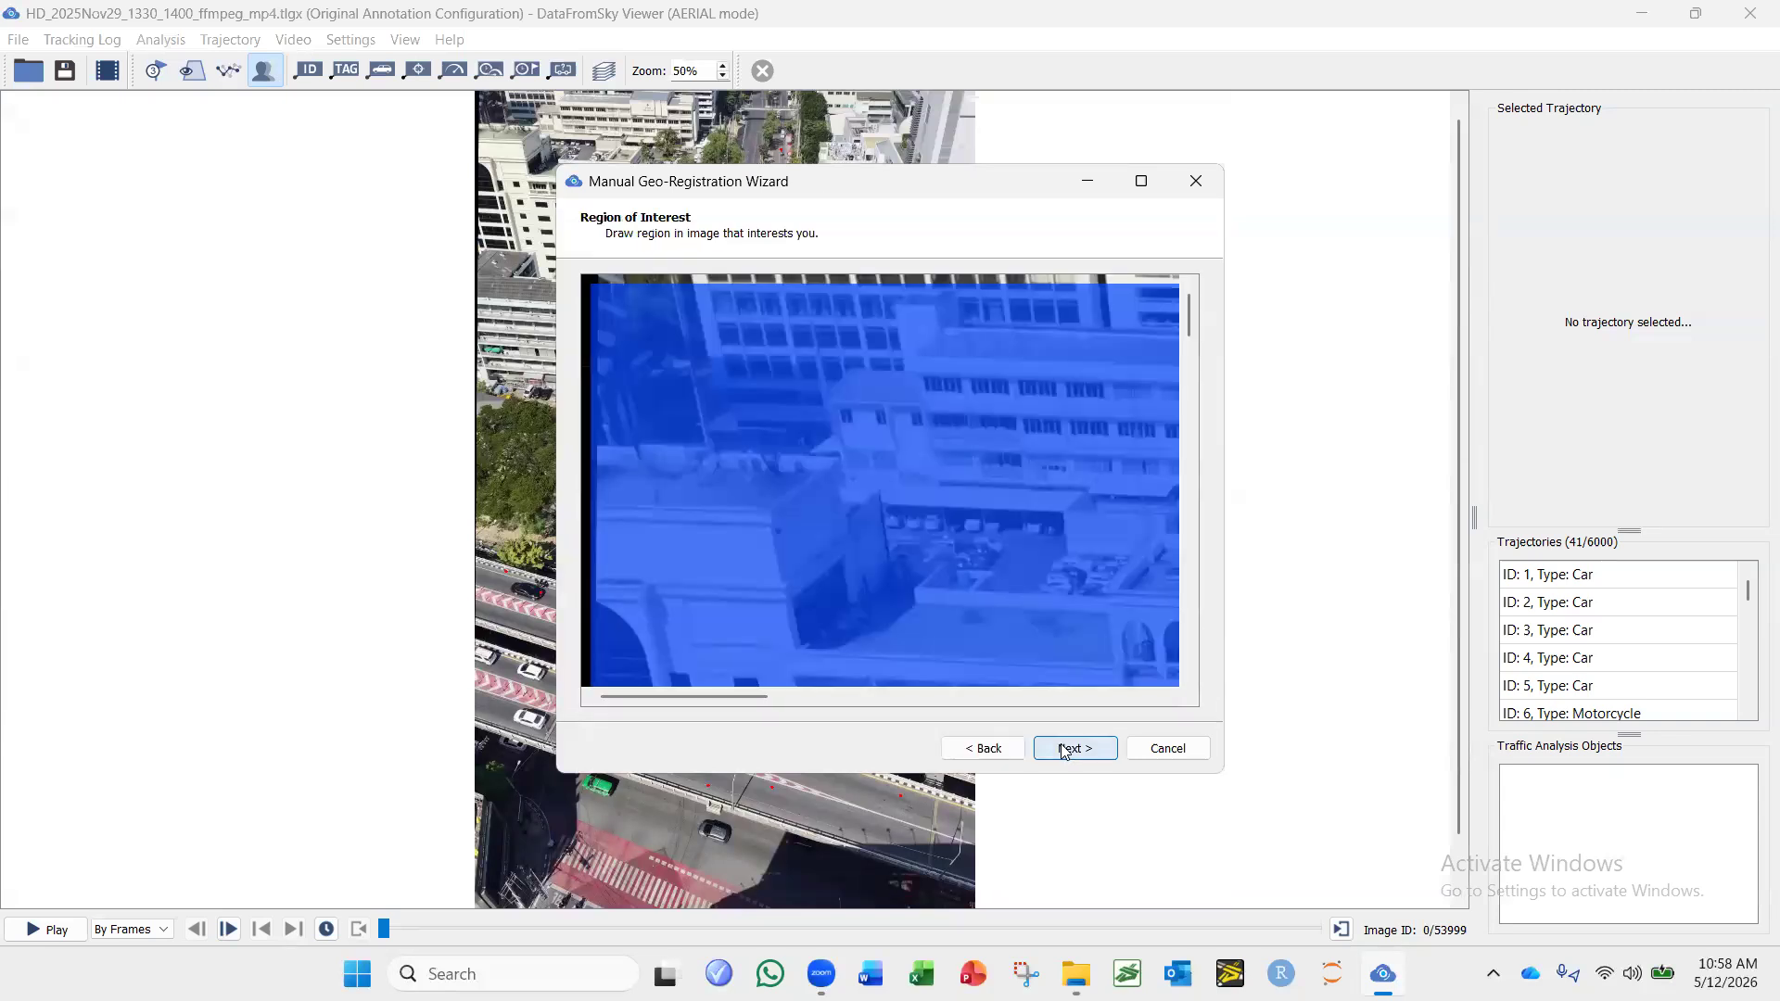
pyautogui.click(1060, 744)
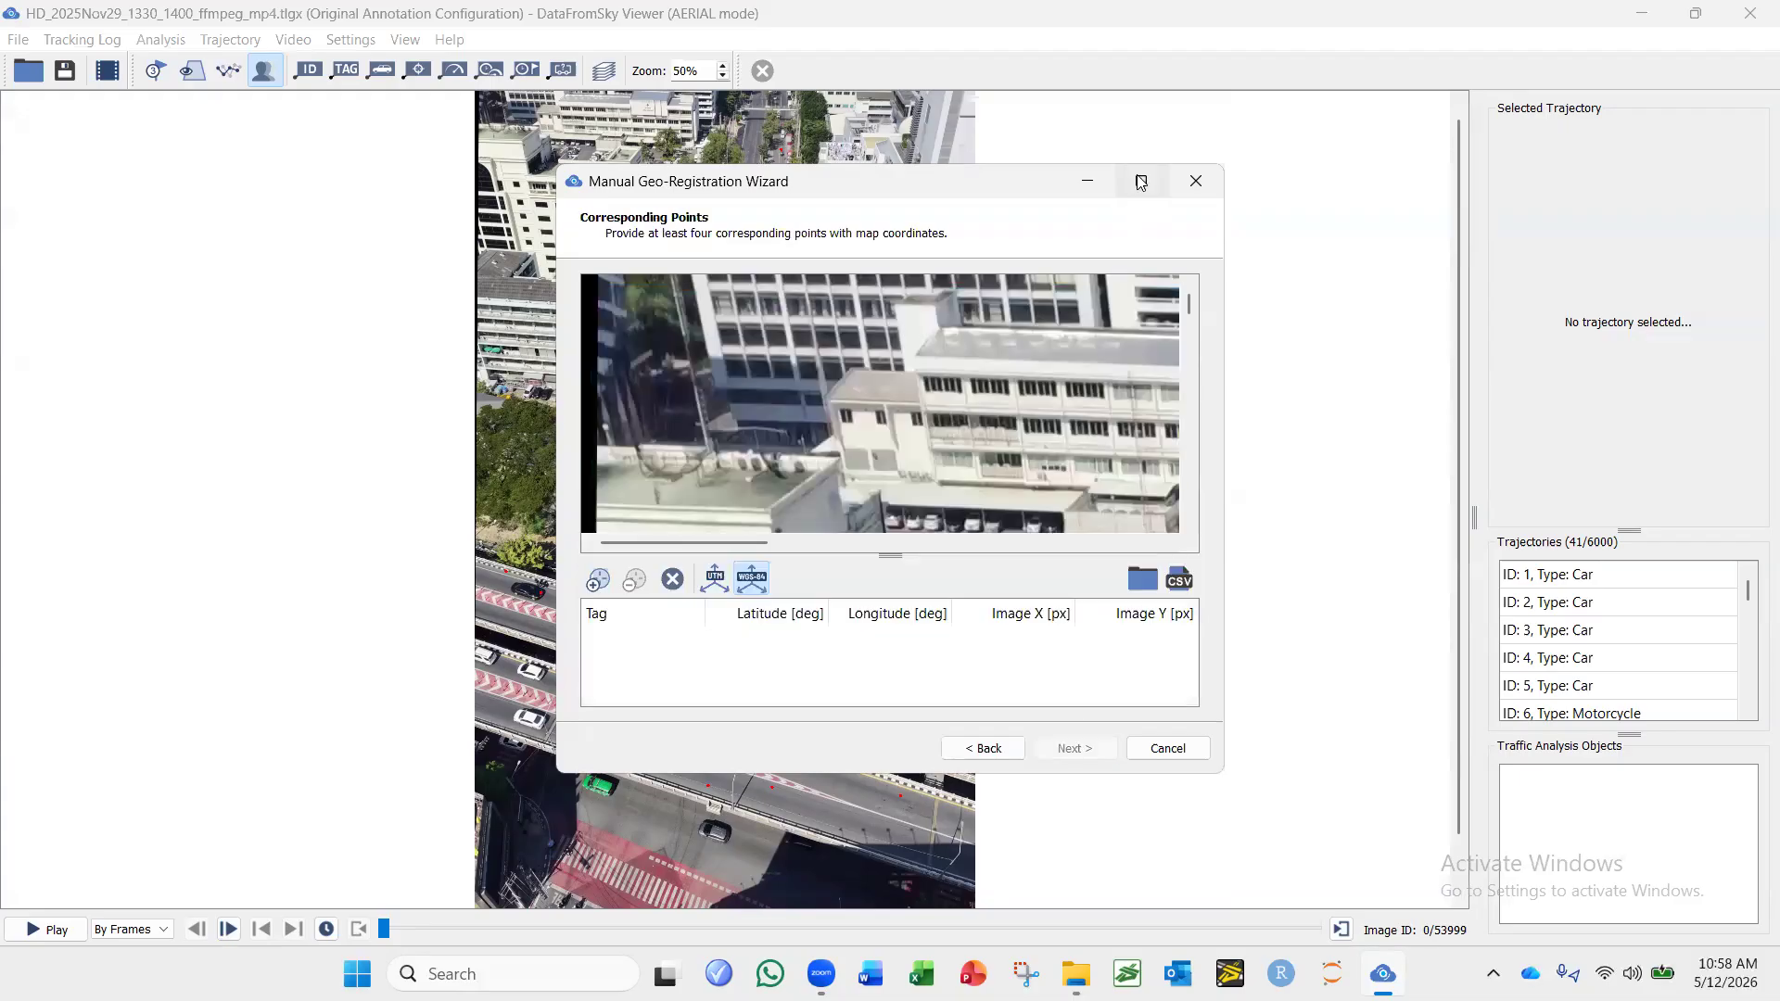
pyautogui.click(1141, 181)
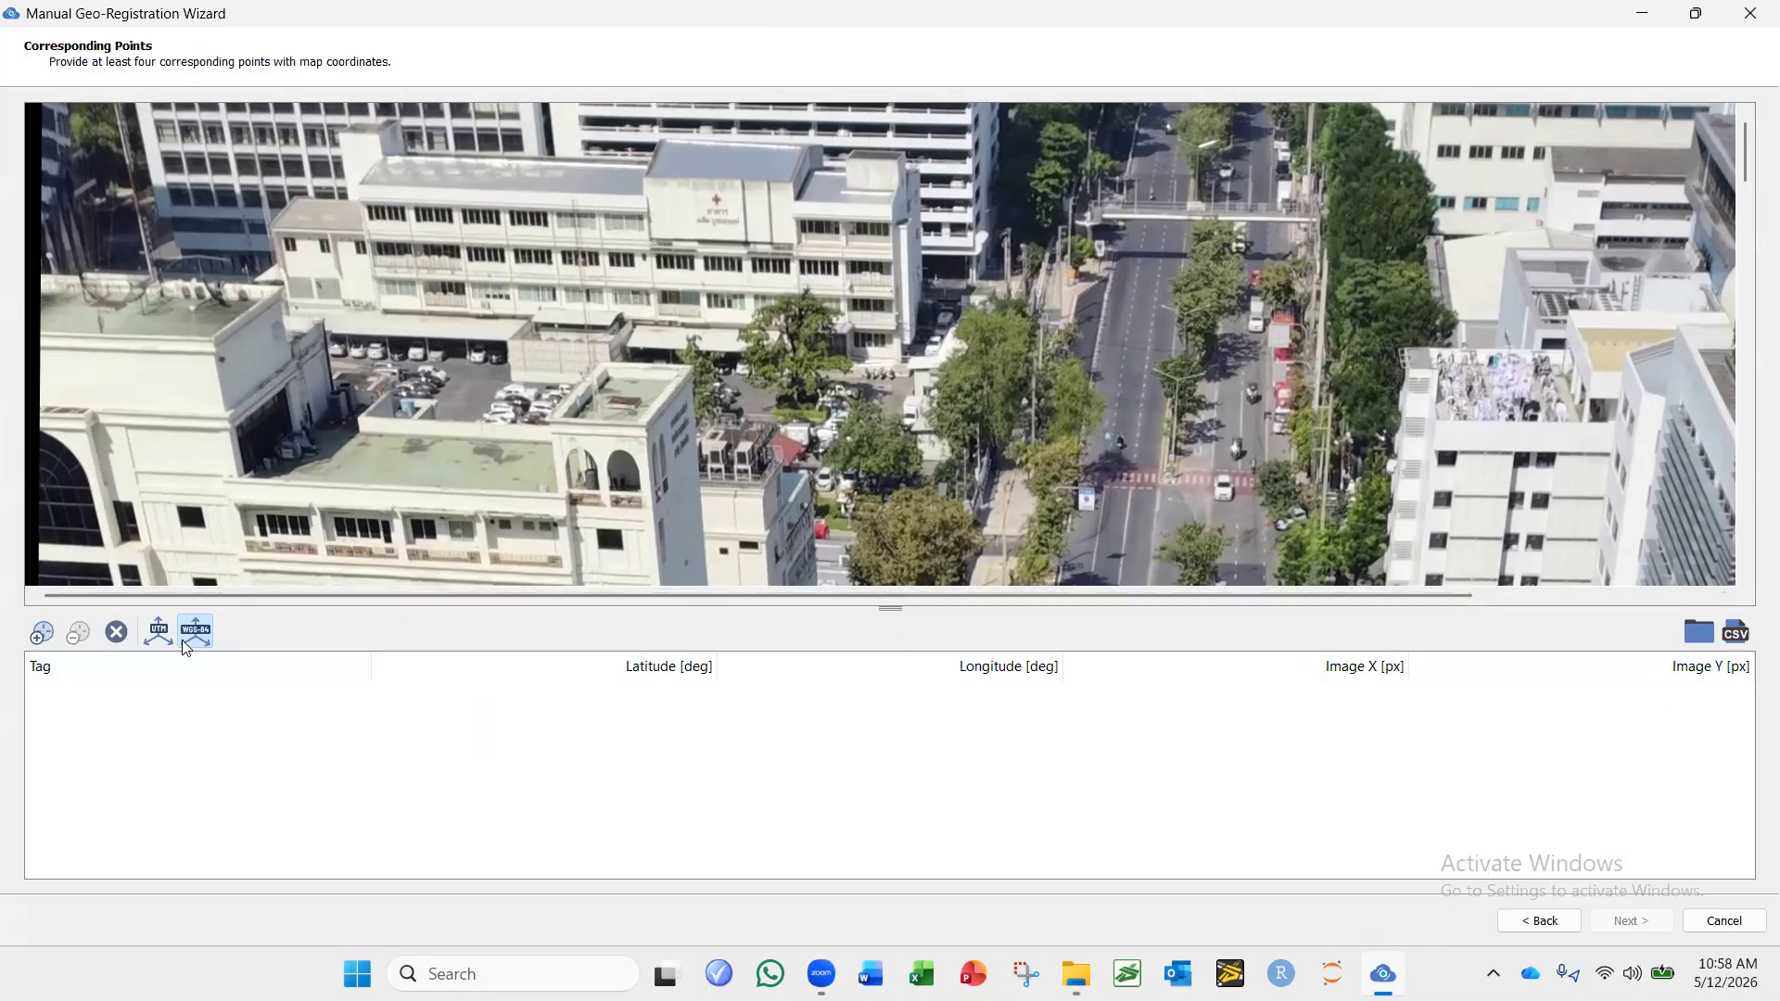
# Import the corresponding points from the file geo_ref_HD.csv.
pyautogui.click(1704, 636)
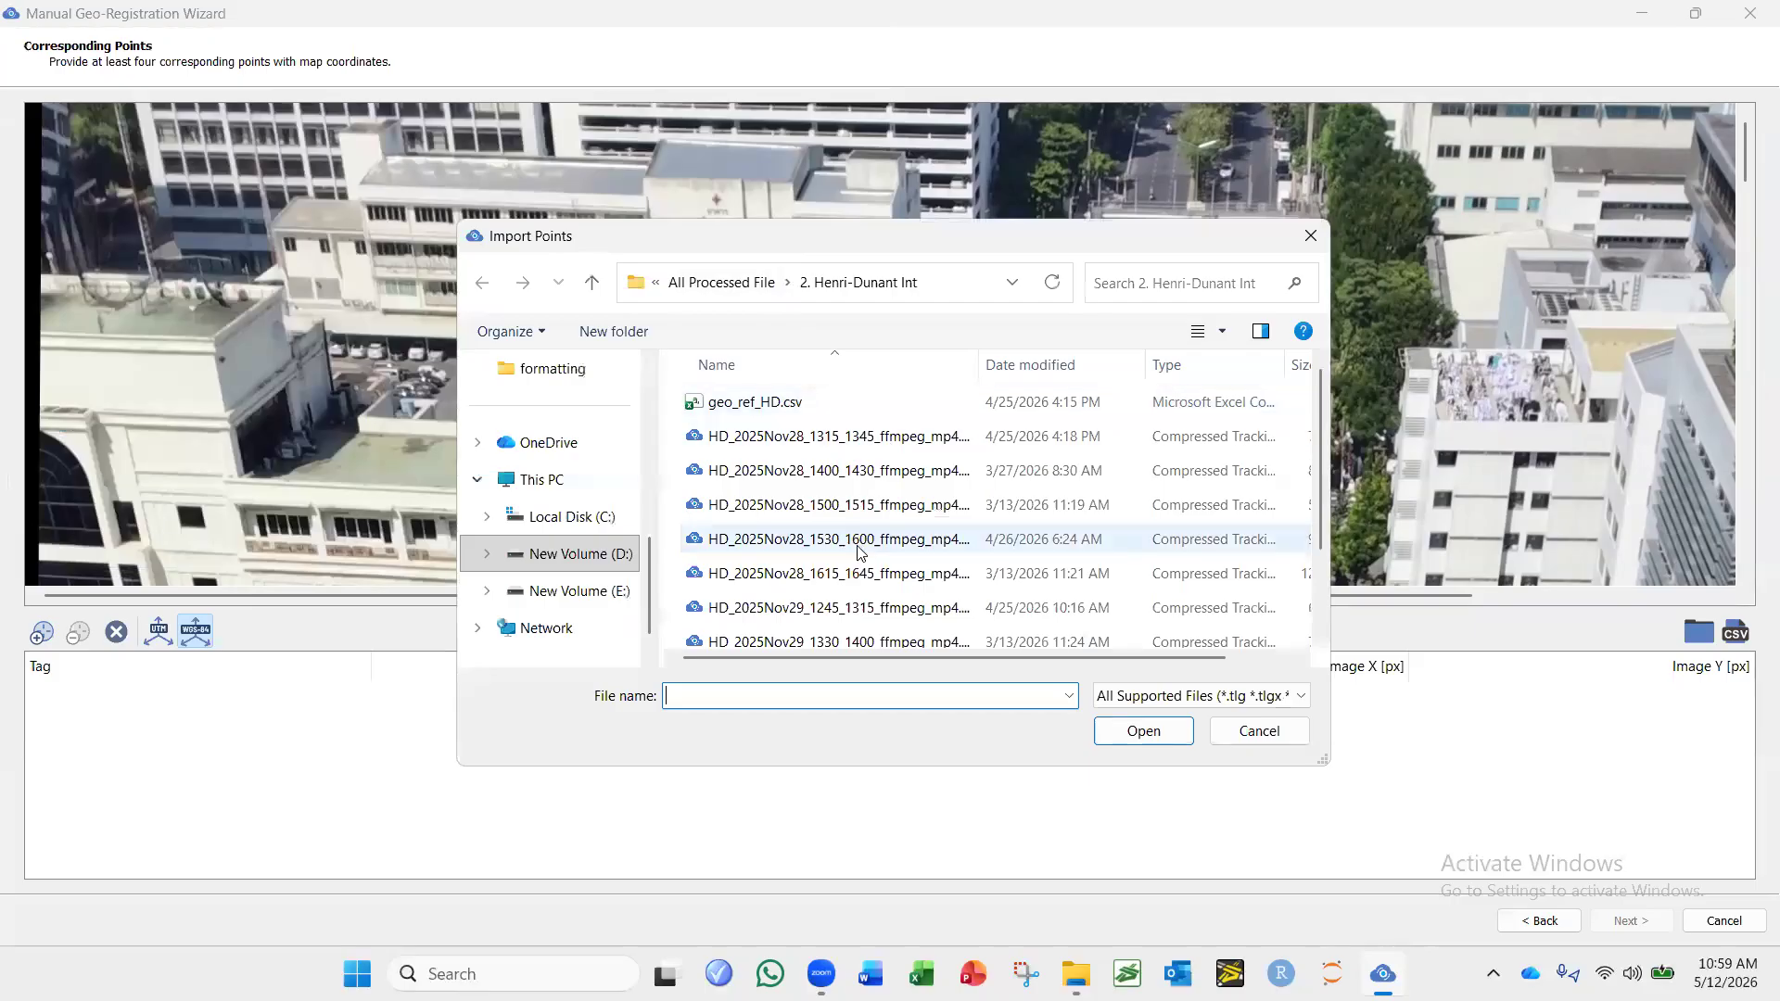
pyautogui.click(744, 411)
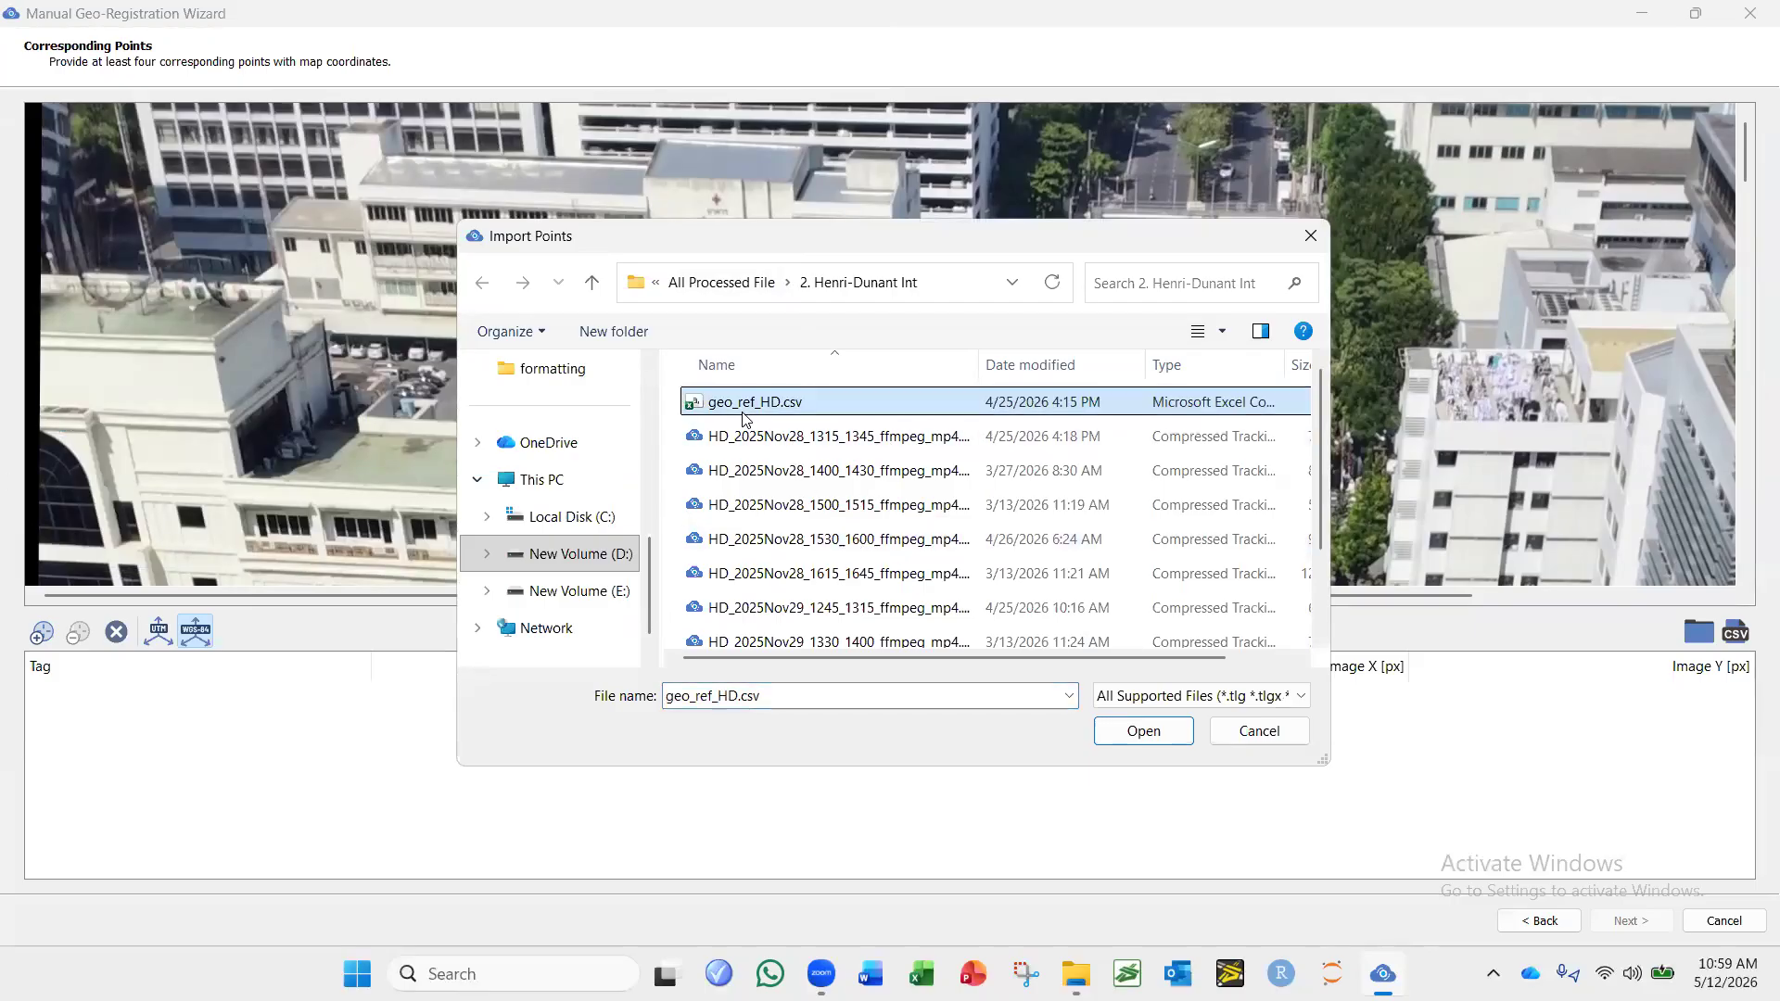
pyautogui.click(1147, 732)
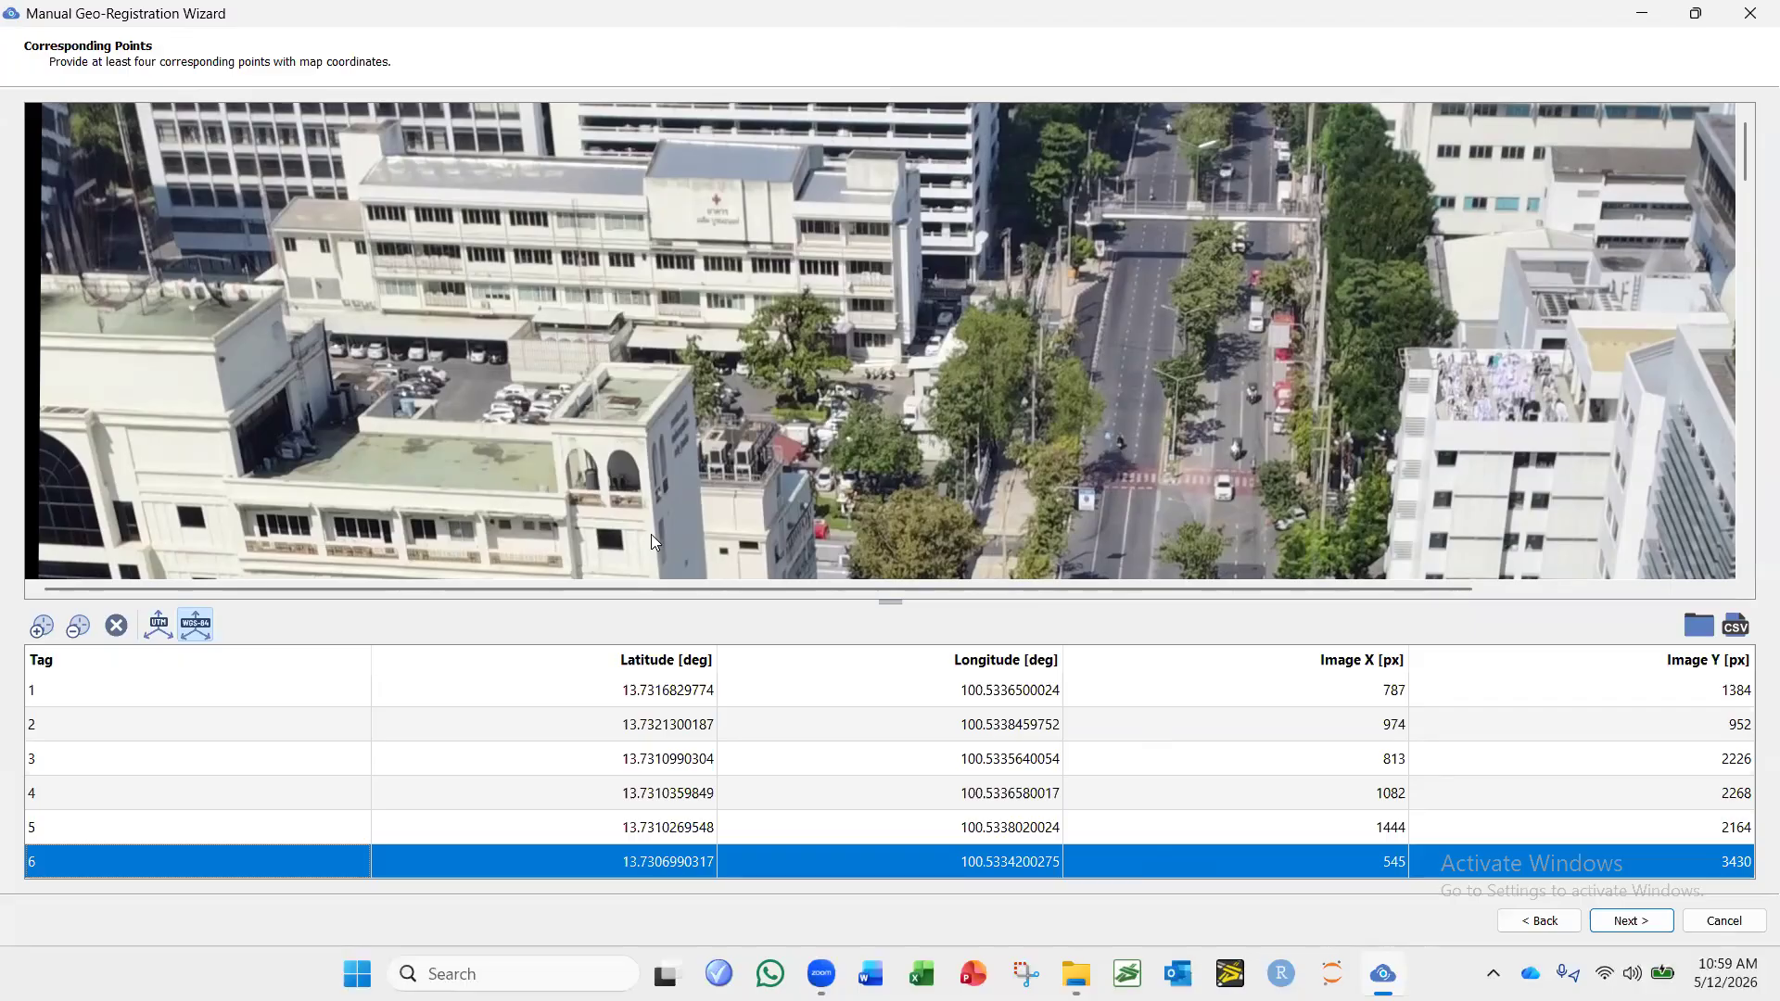
# Open geo_ref_HD.csv in Excel to examine its UTM and image coordinates, and return to the DataFromSky geo-registration wizard.
pyautogui.hotkey('alt', 'Tab')
pyautogui.doubleClick(308, 243)
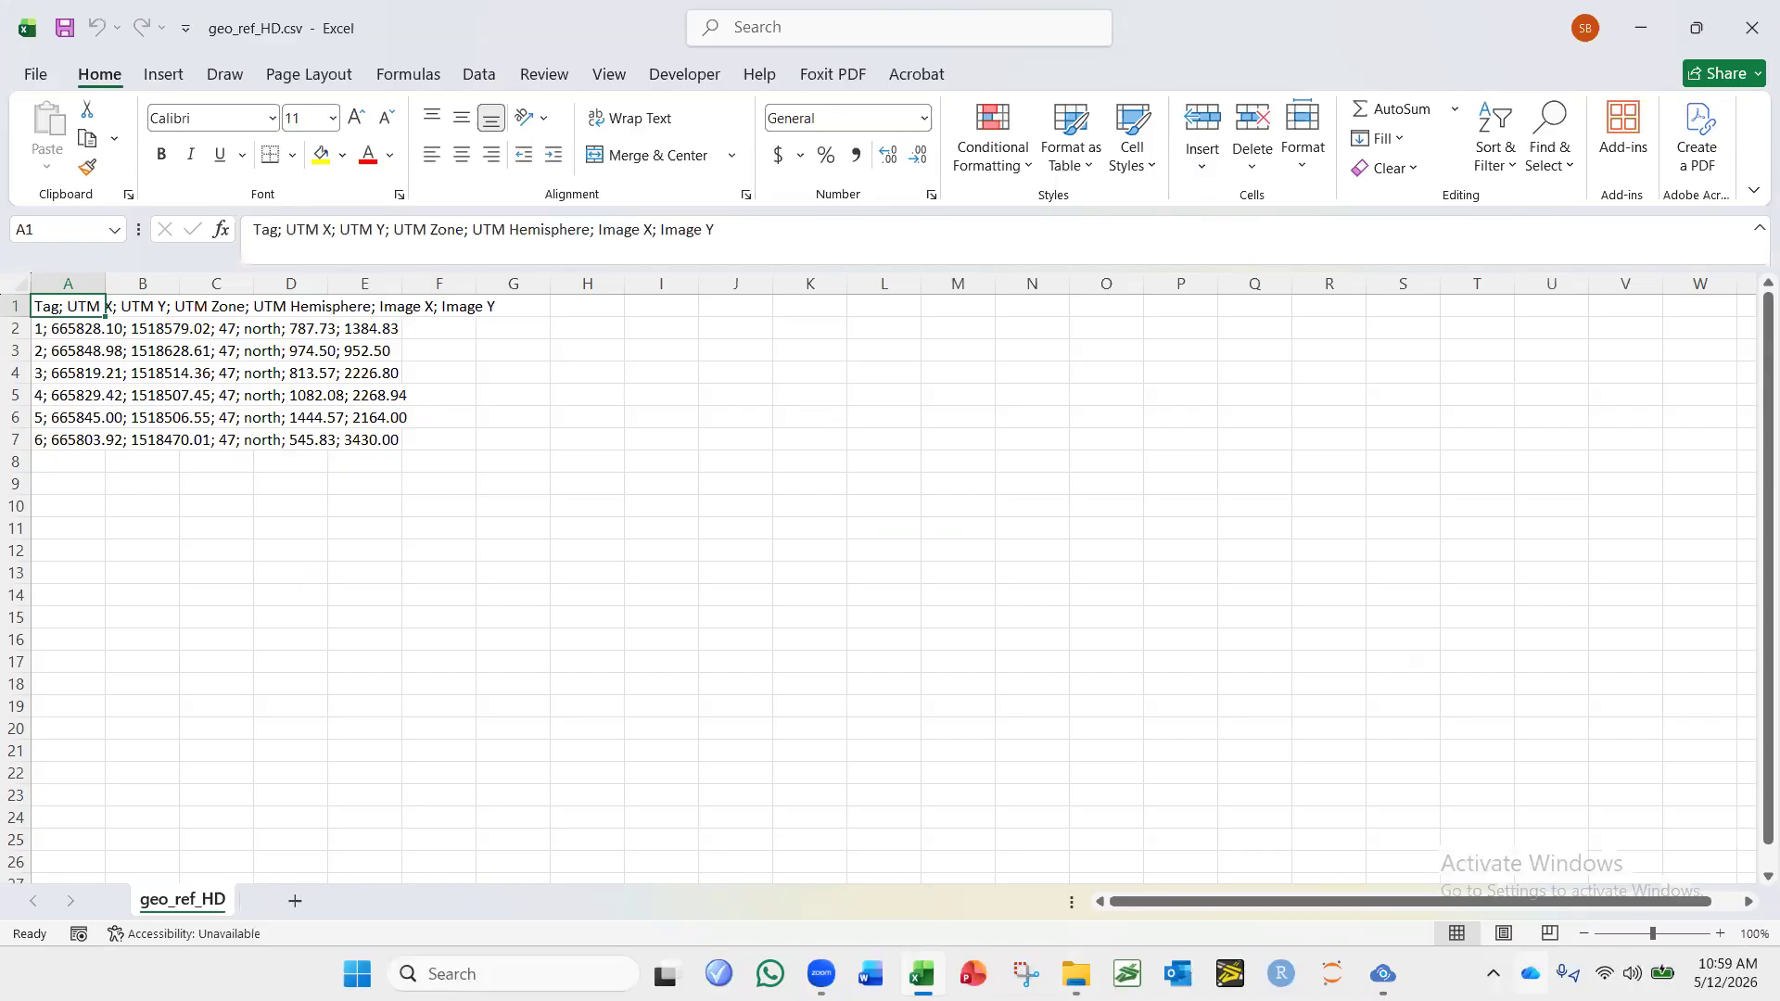
pyautogui.click(1382, 973)
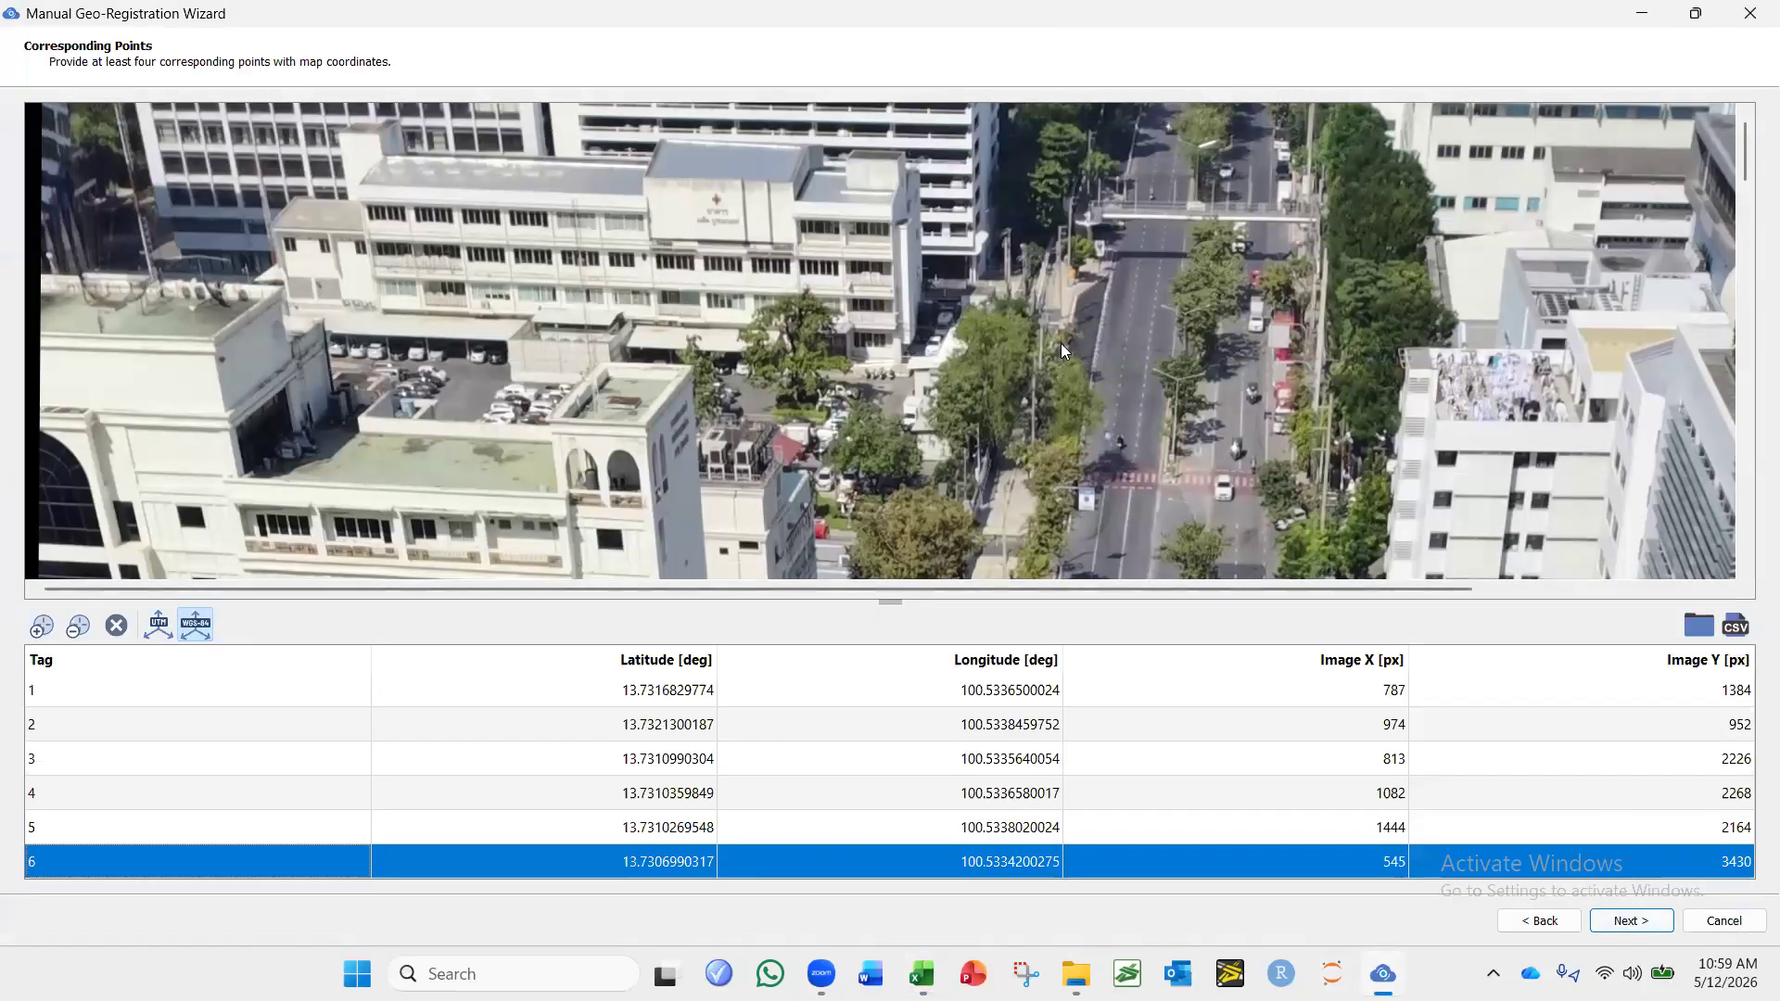
# Check the imported points on the image, generate the registration preview, and examine the deviation of each control point.
pyautogui.scroll(-3, 1061, 343)
pyautogui.scroll(-3, 975, 347)
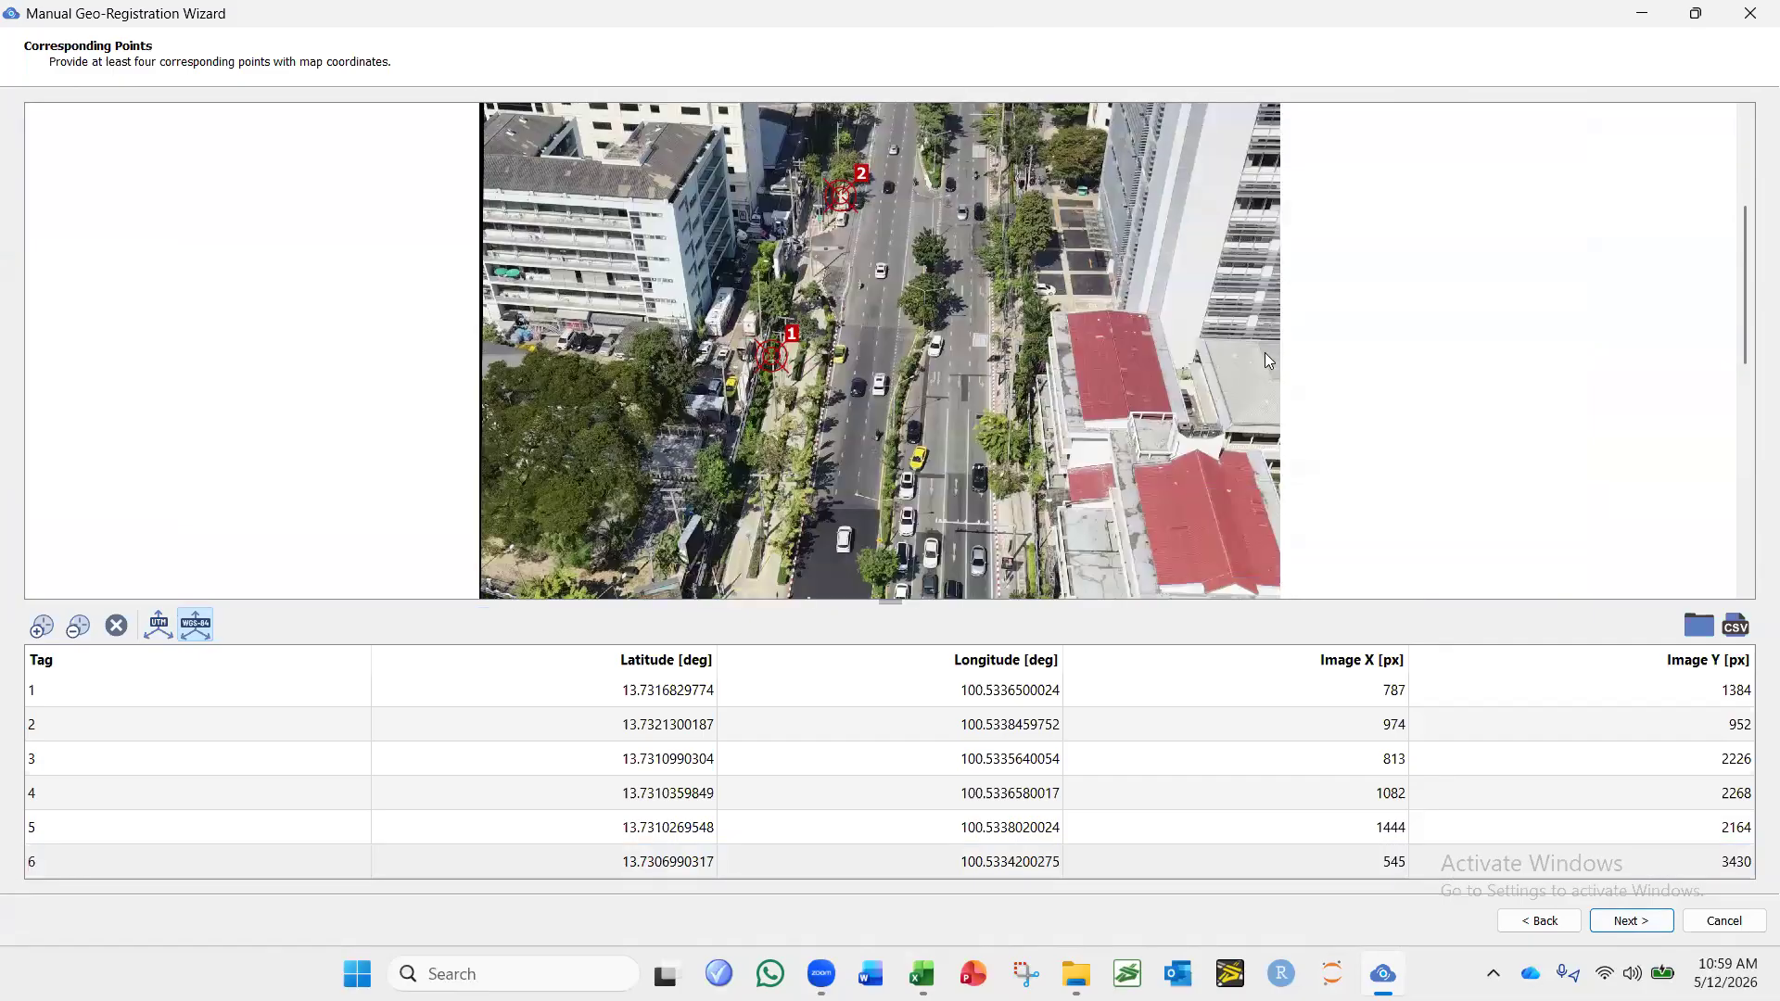
pyautogui.click(1633, 919)
pyautogui.scroll(-8, 1079, 437)
pyautogui.scroll(4, 943, 456)
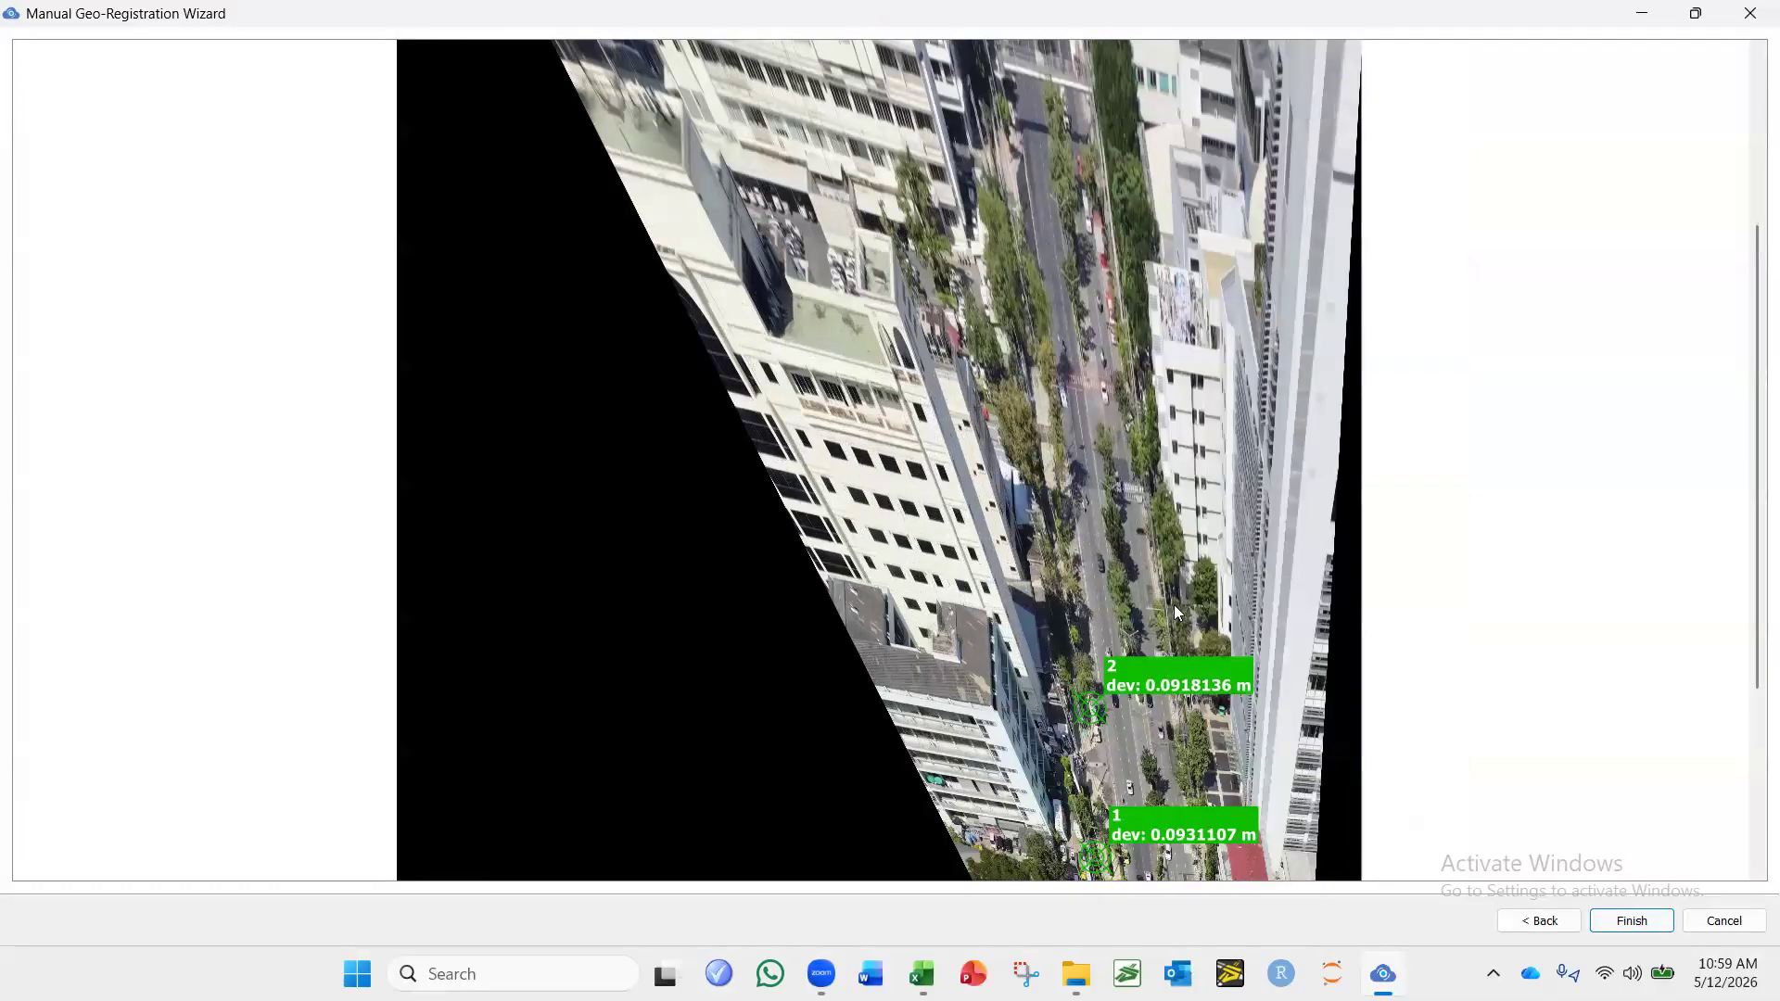
pyautogui.scroll(-3, 1175, 612)
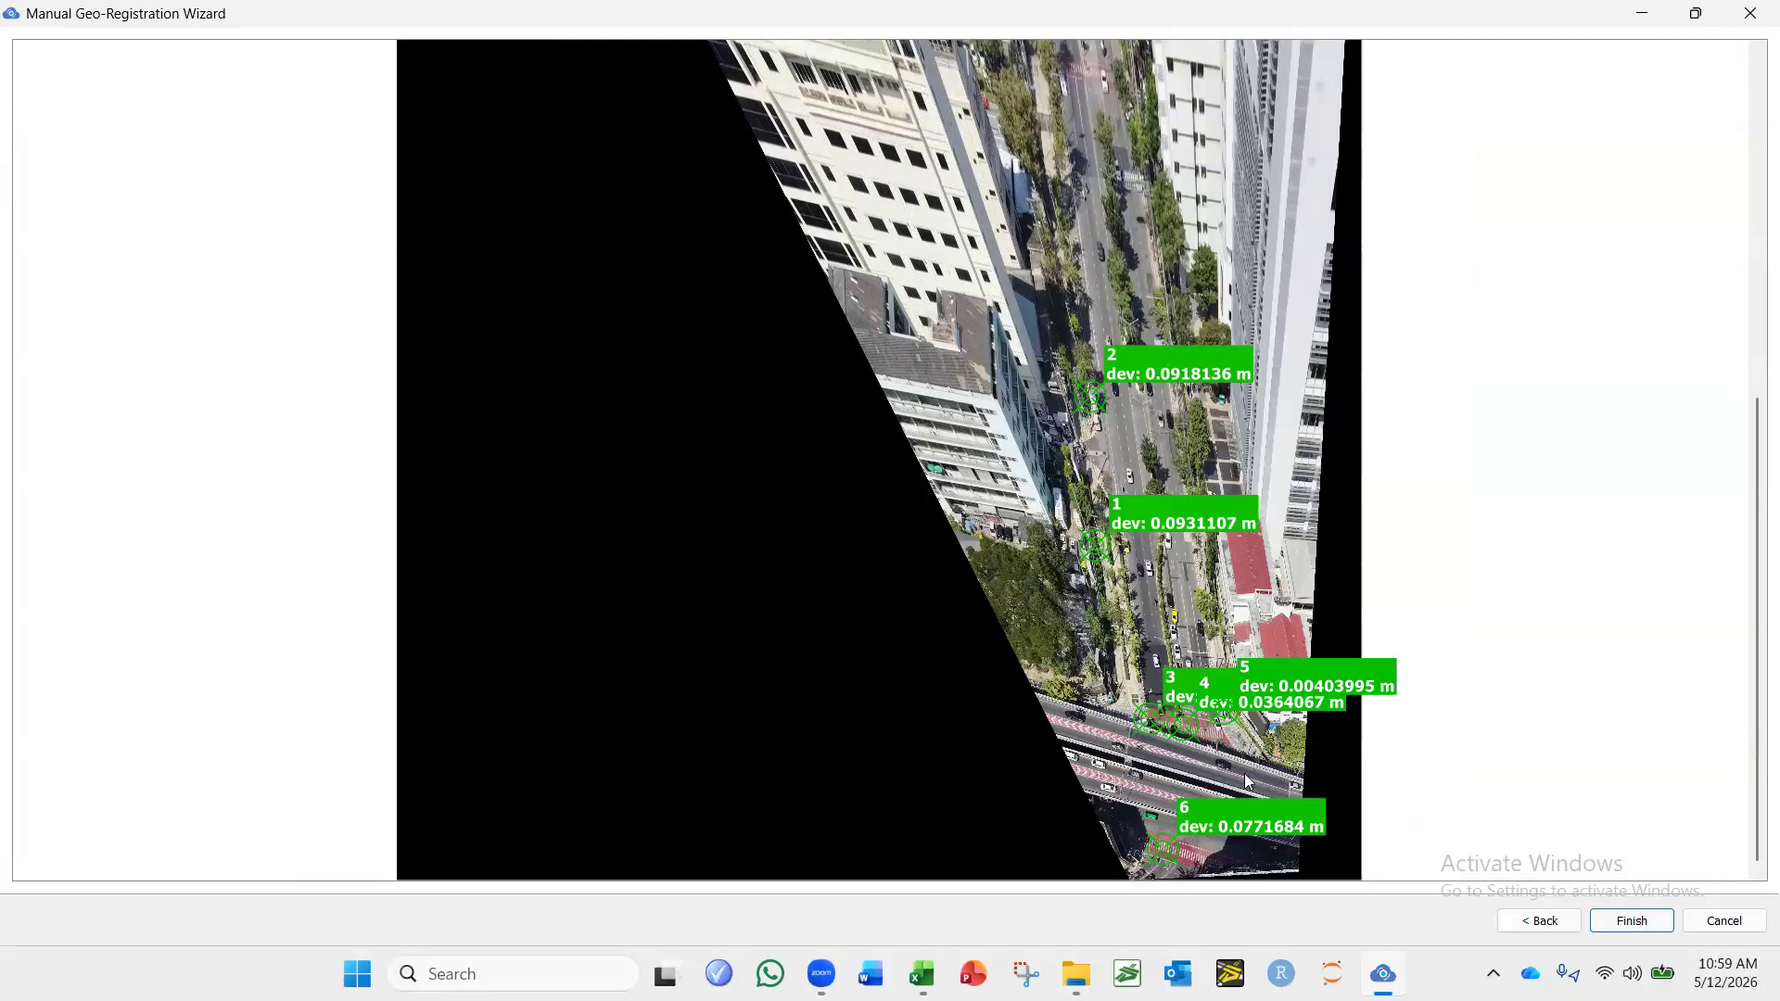
pyautogui.scroll(2, 1245, 775)
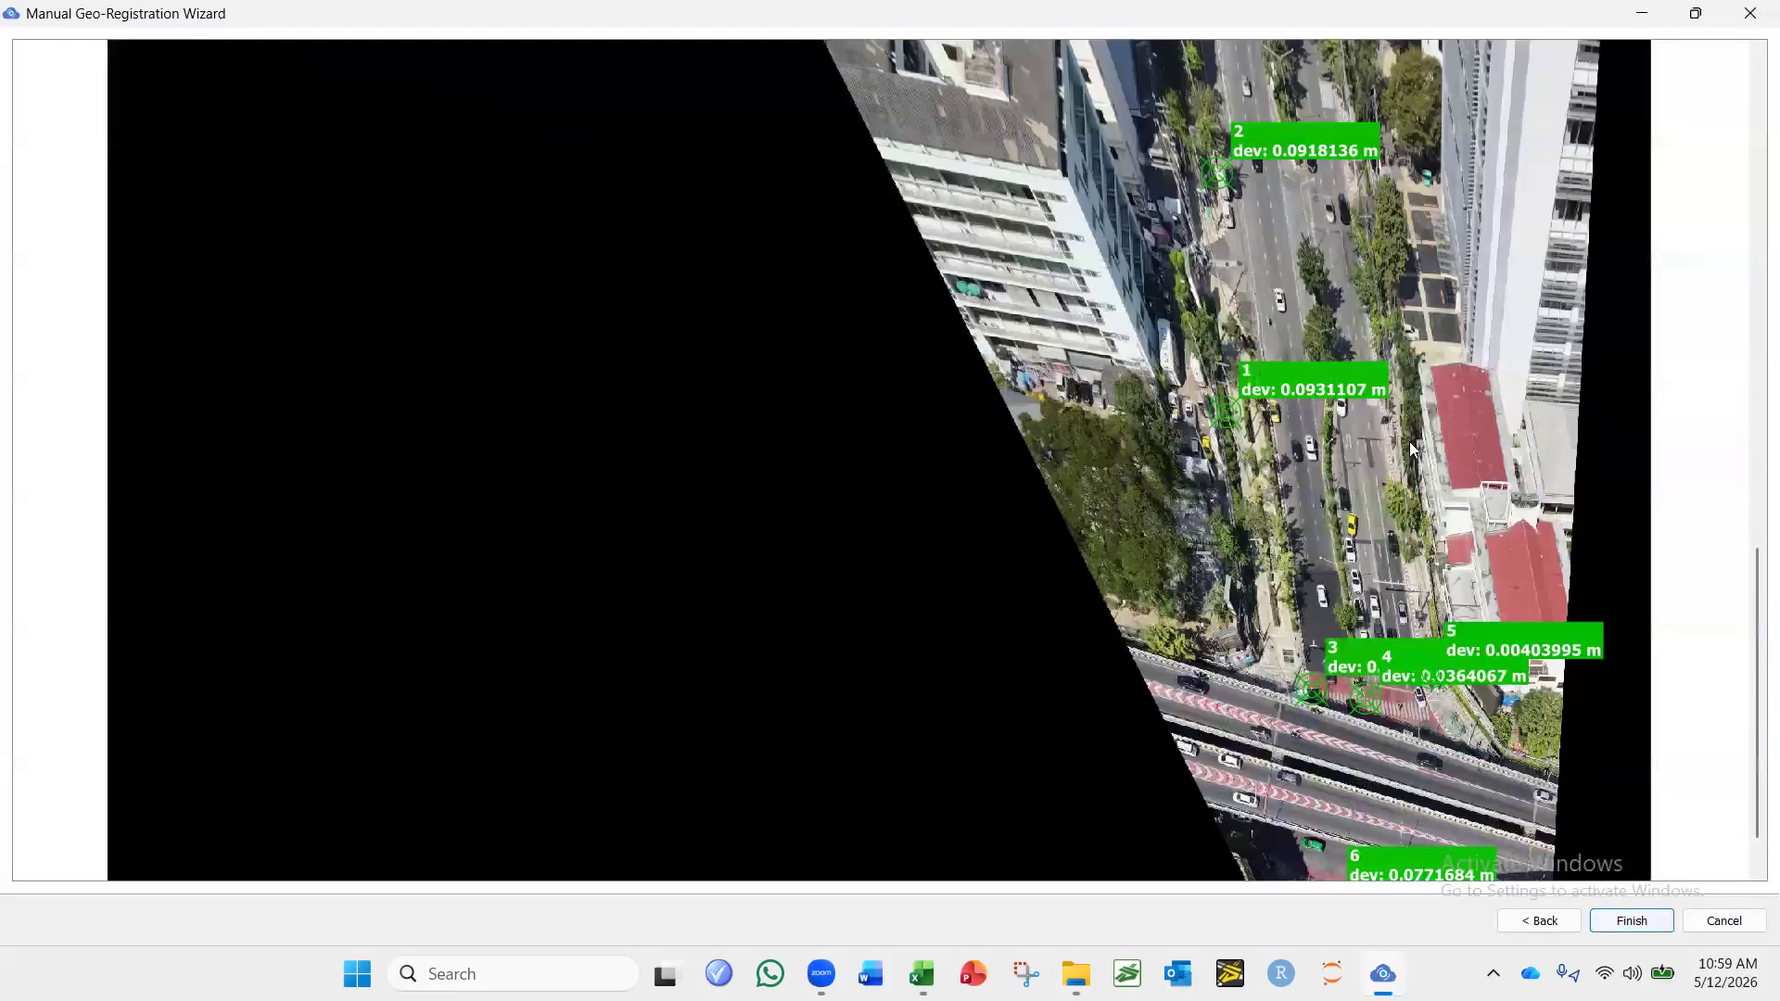
pyautogui.scroll(1, 1412, 449)
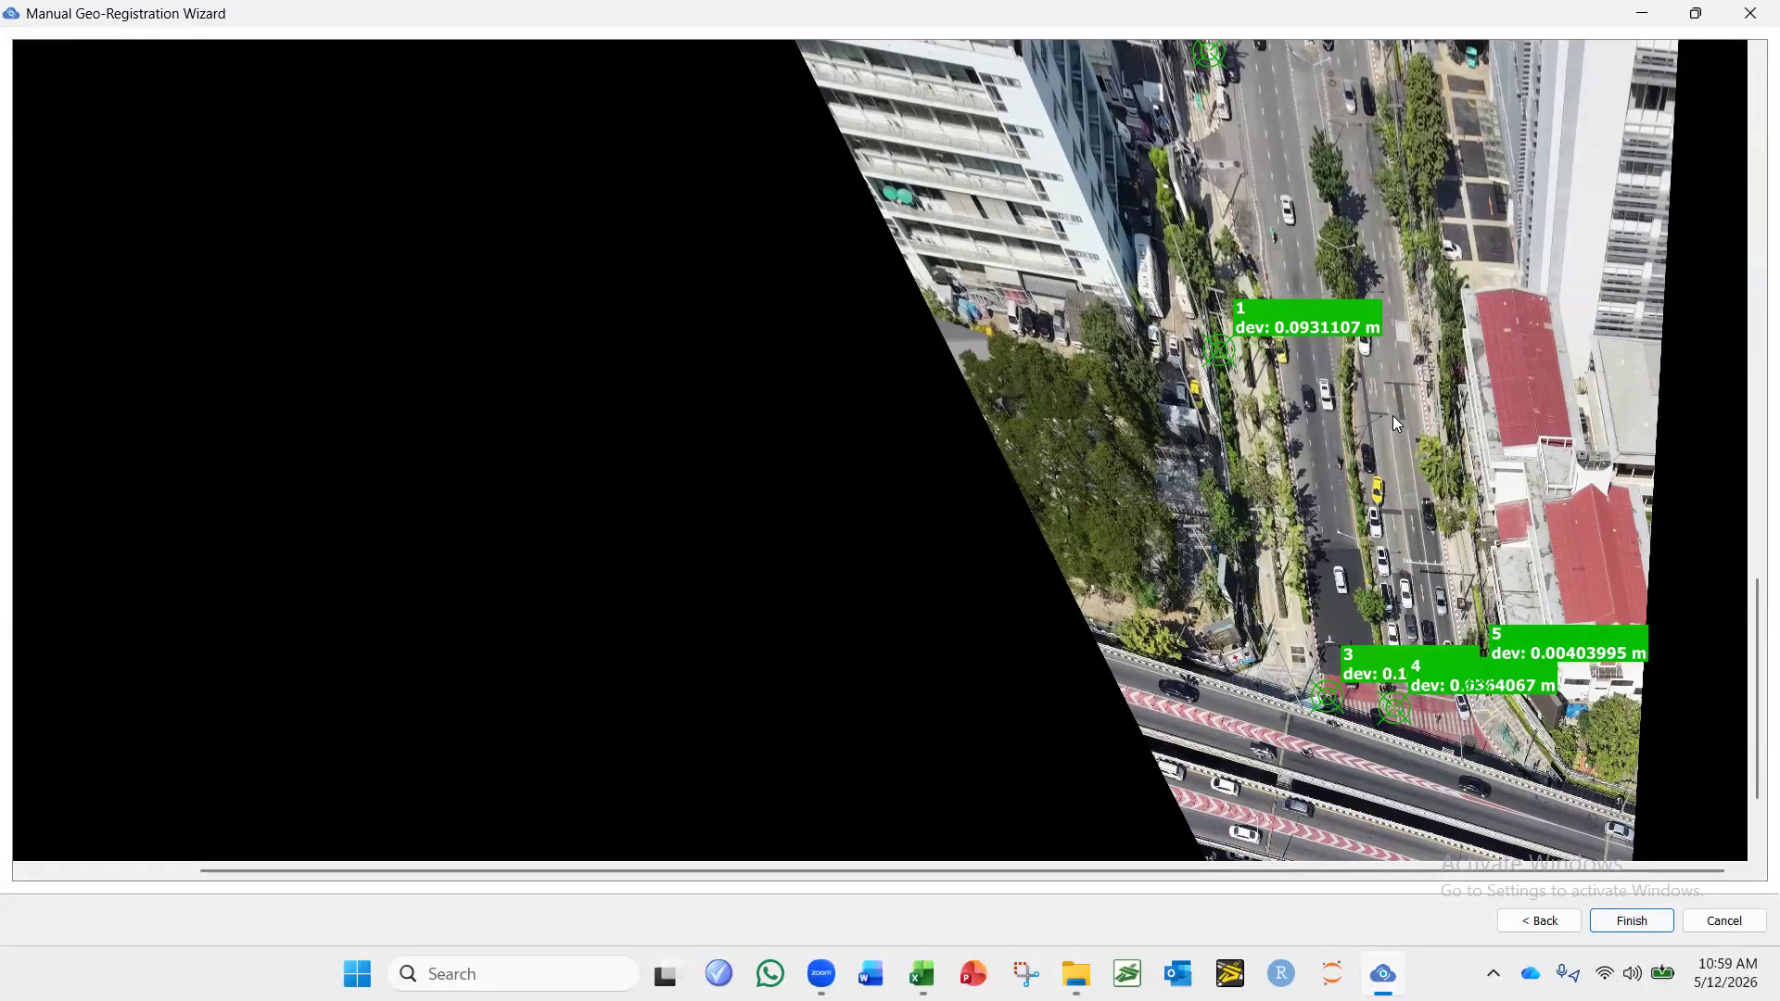
pyautogui.scroll(-1, 1392, 416)
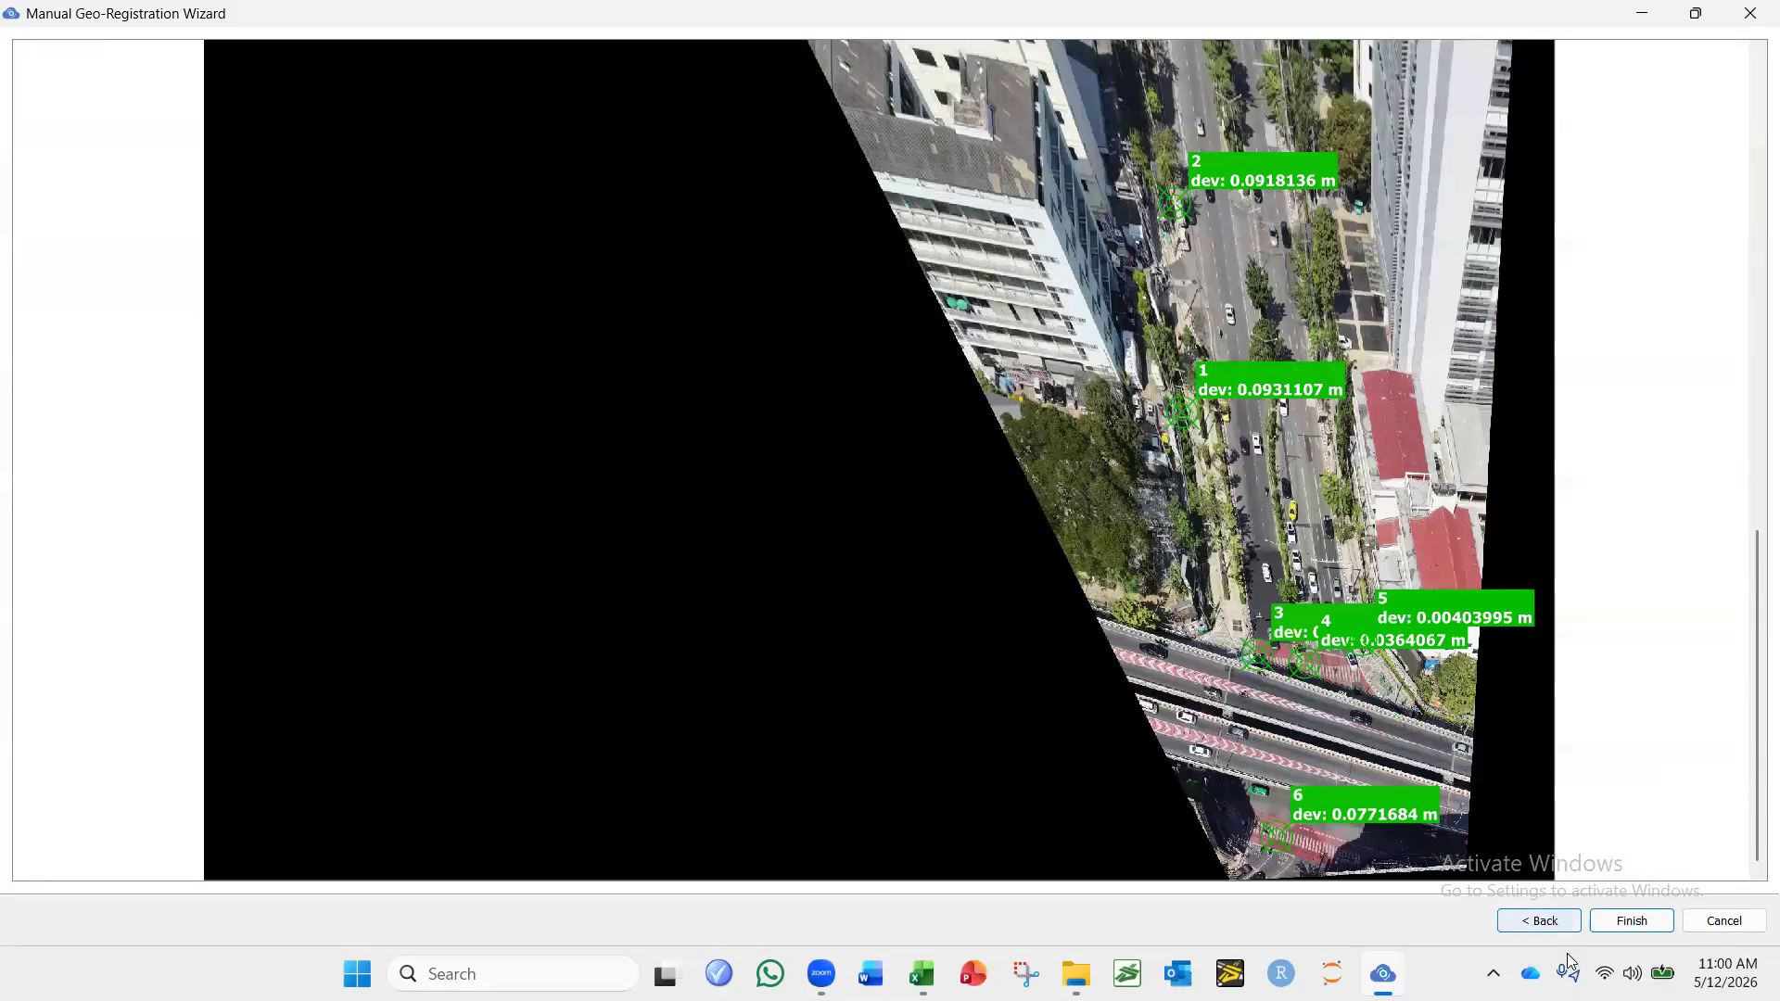
# Return to the corresponding points, move point 1 to about image X 925, Y 1182, and preview the registration deviations.
pyautogui.click(1541, 922)
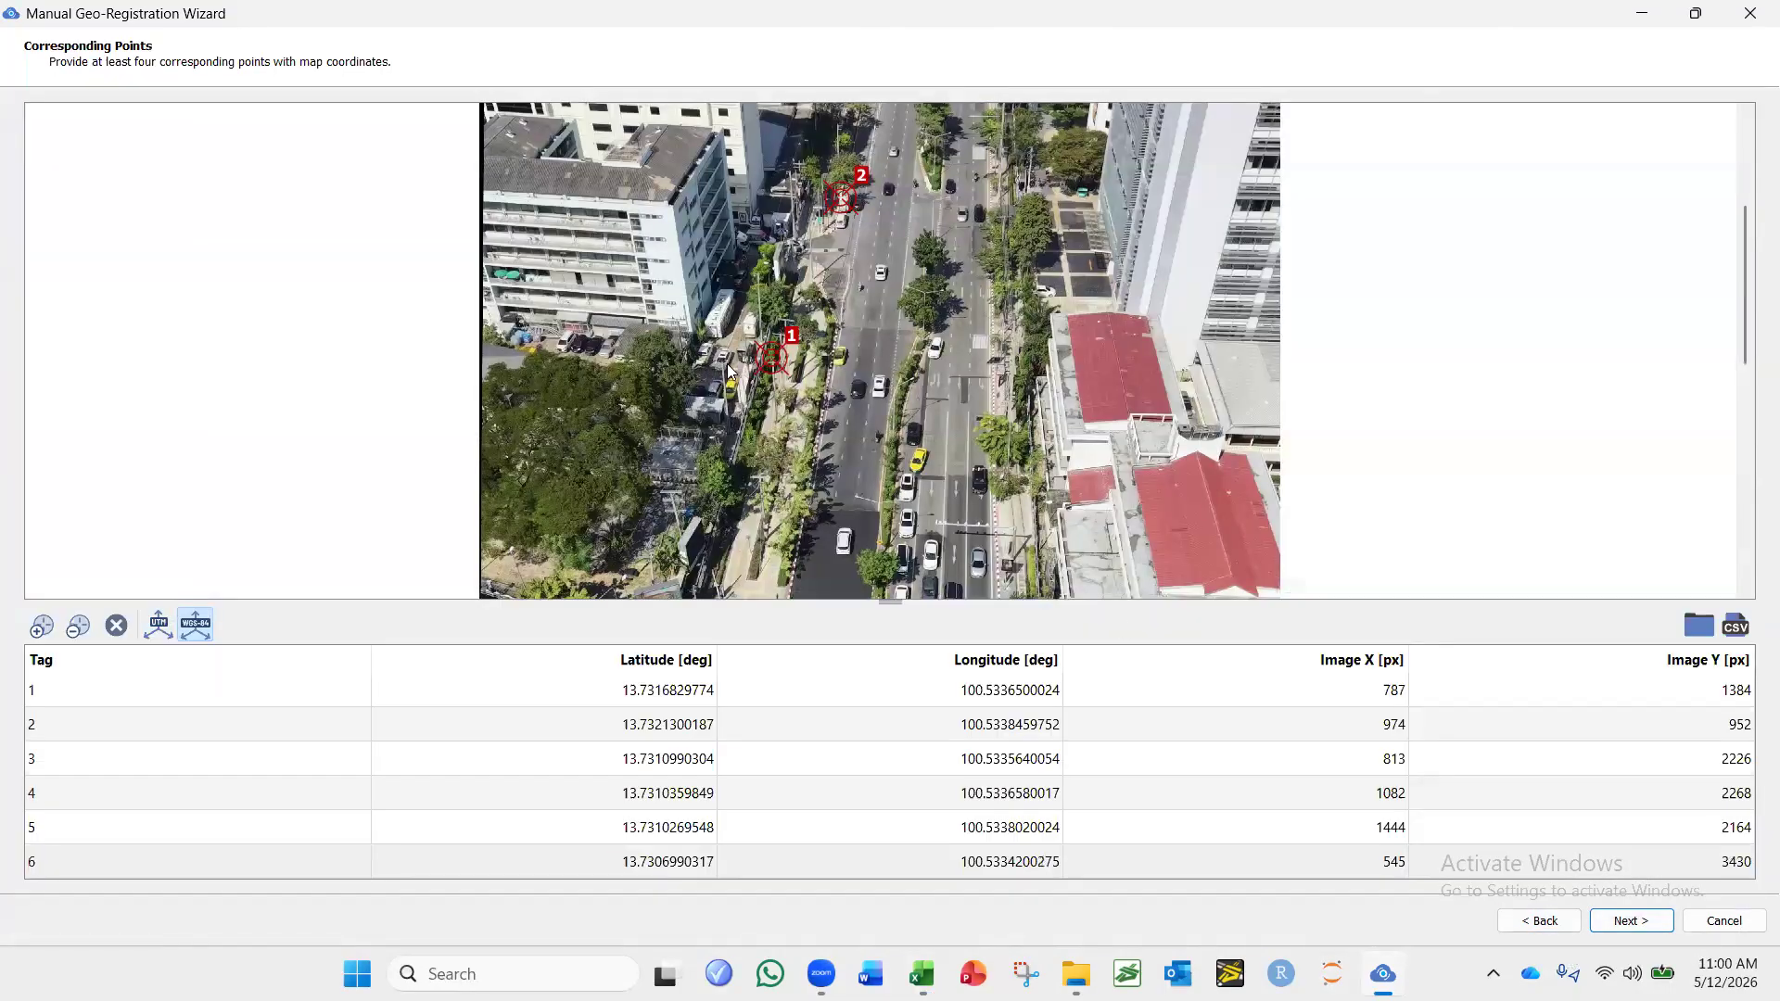
pyautogui.click(773, 361)
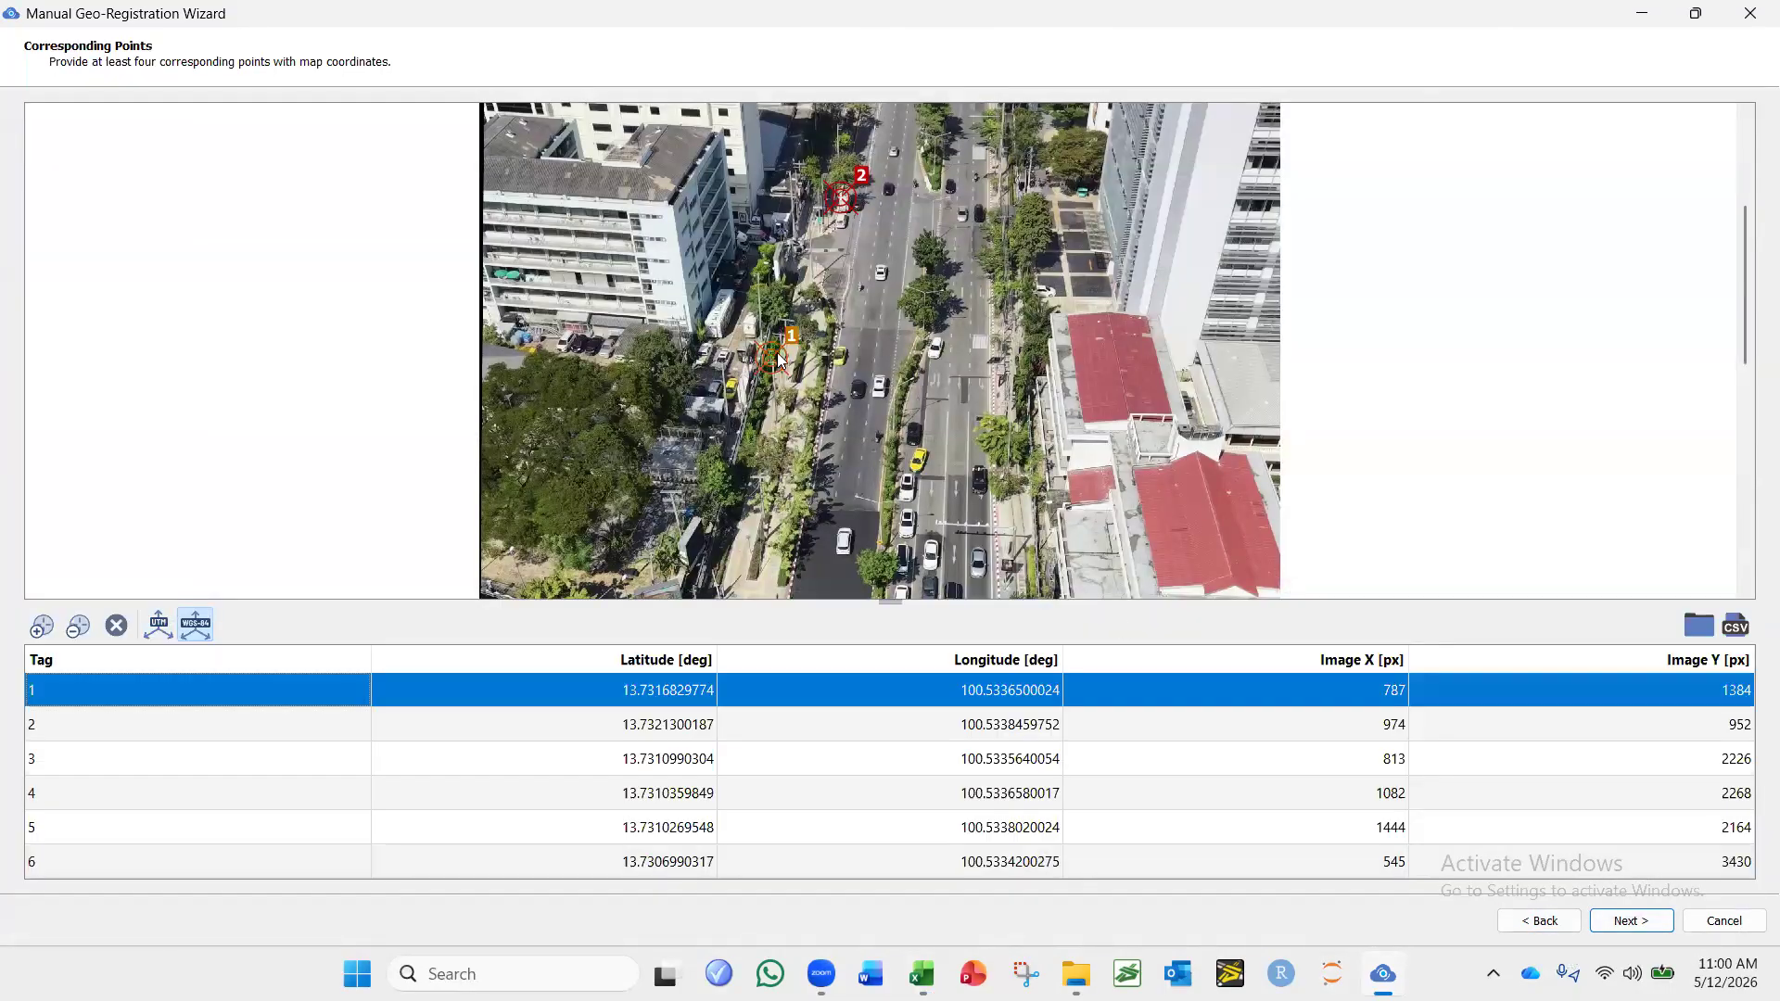
pyautogui.moveTo(780, 360); pyautogui.dragTo(823, 284)
pyautogui.click(1627, 923)
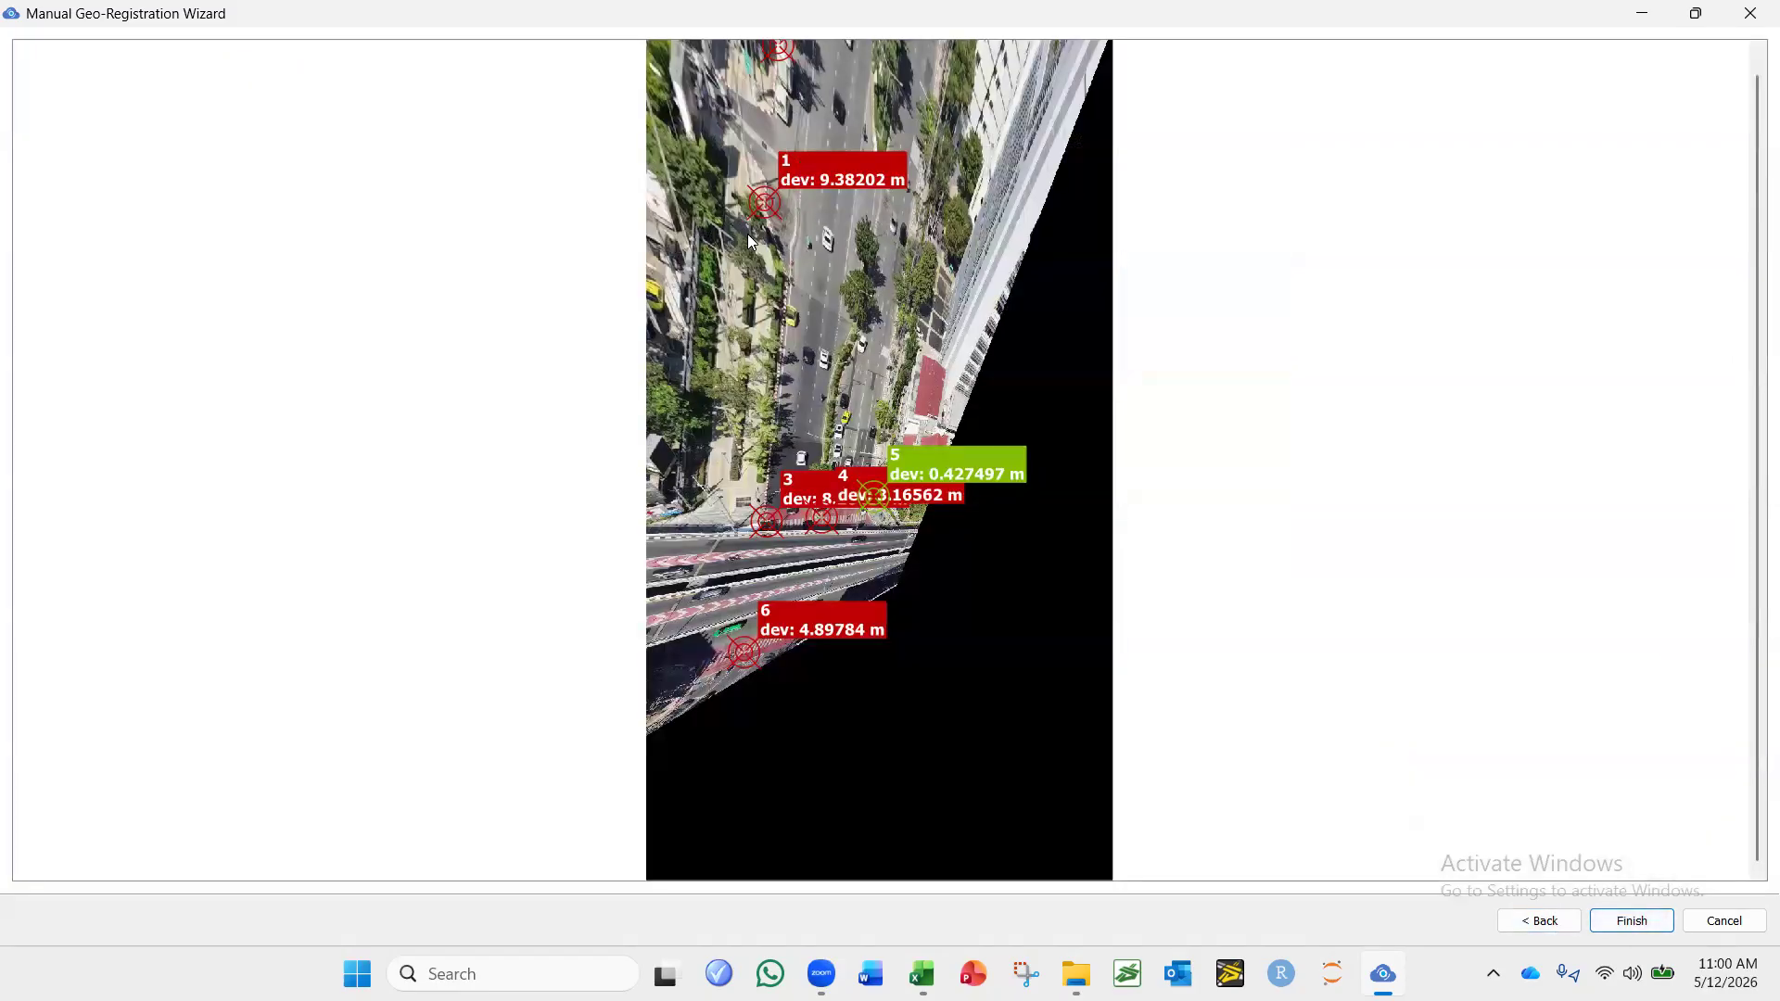
pyautogui.scroll(3, 757, 191)
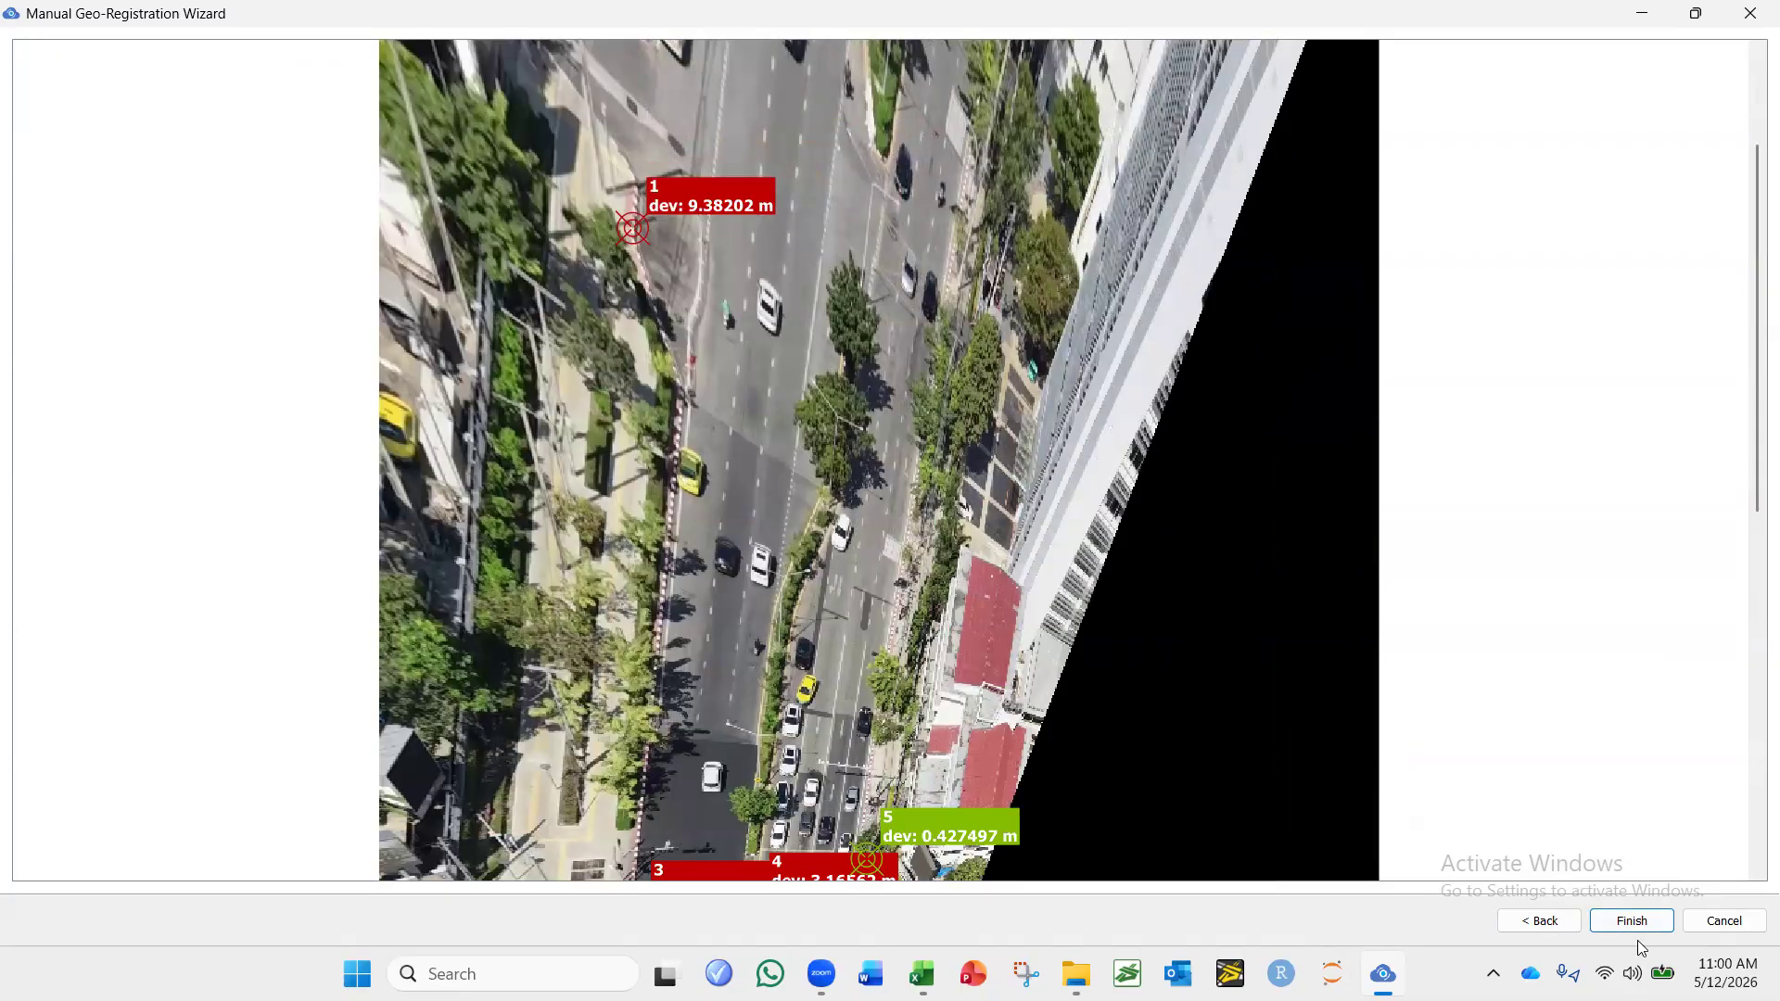
# Go back and reposition point 1 to about image X 820, Y 1370, and inspect the deviations in the registration preview.
pyautogui.click(1539, 921)
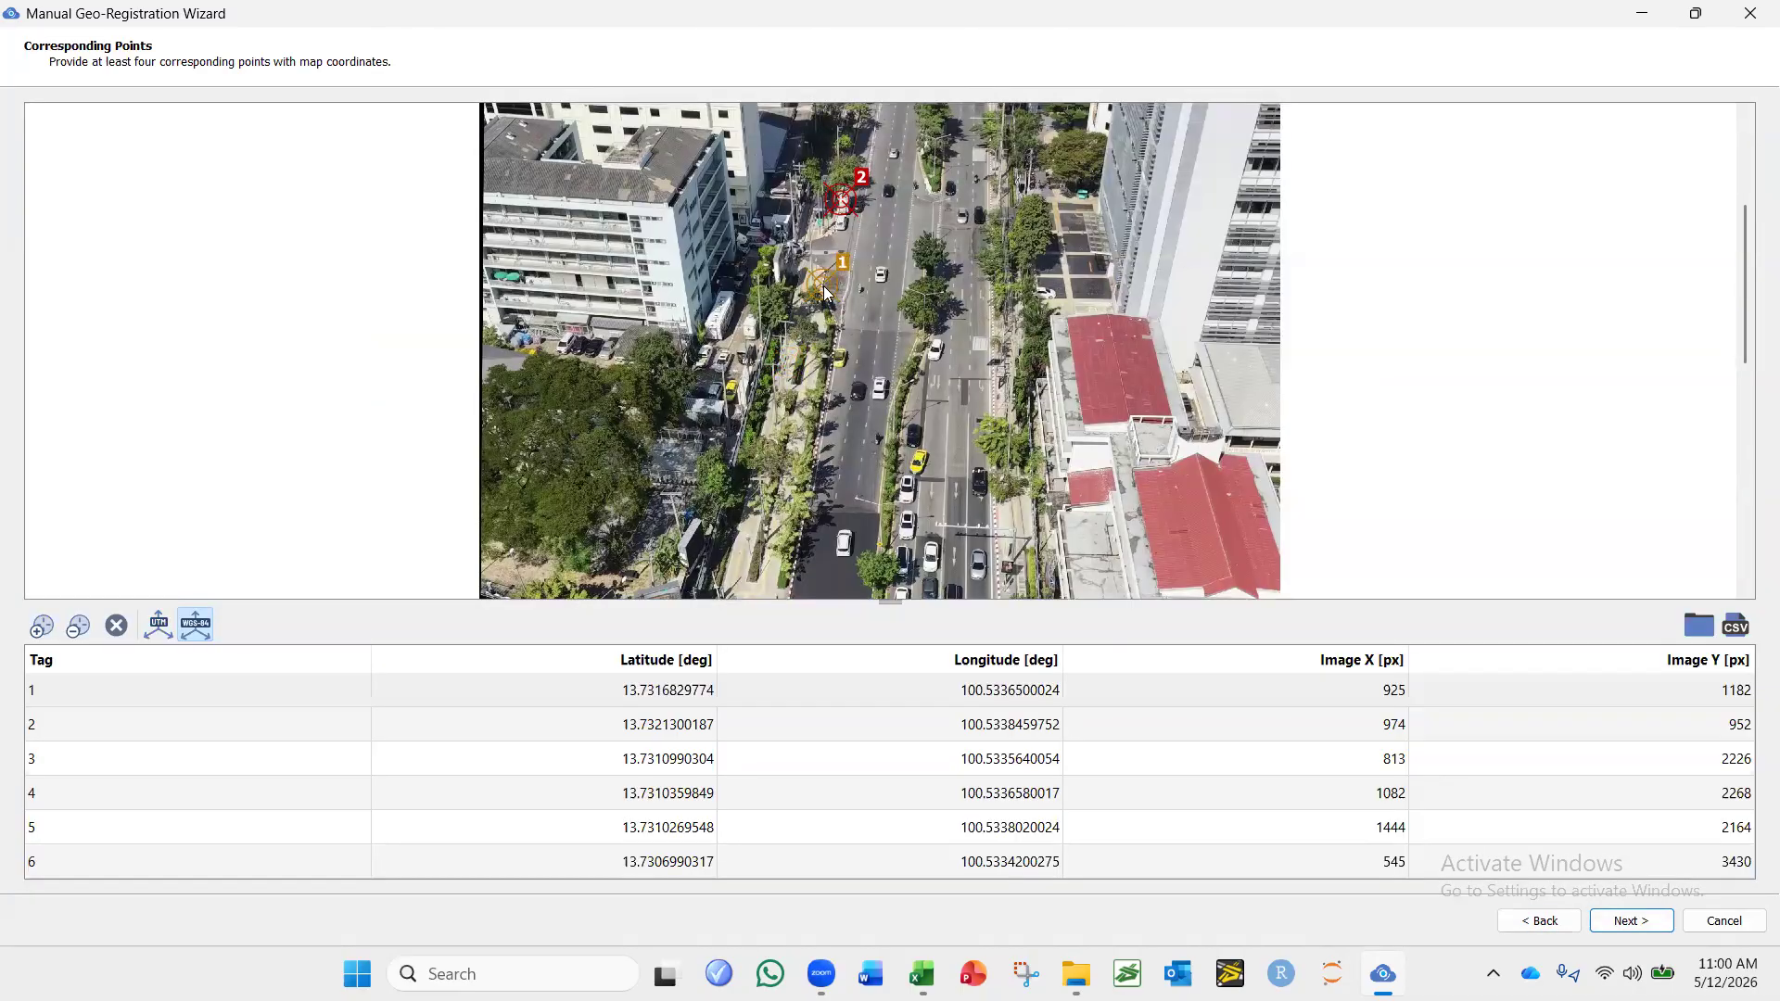
pyautogui.moveTo(827, 291); pyautogui.dragTo(795, 349)
pyautogui.scroll(4, 785, 354)
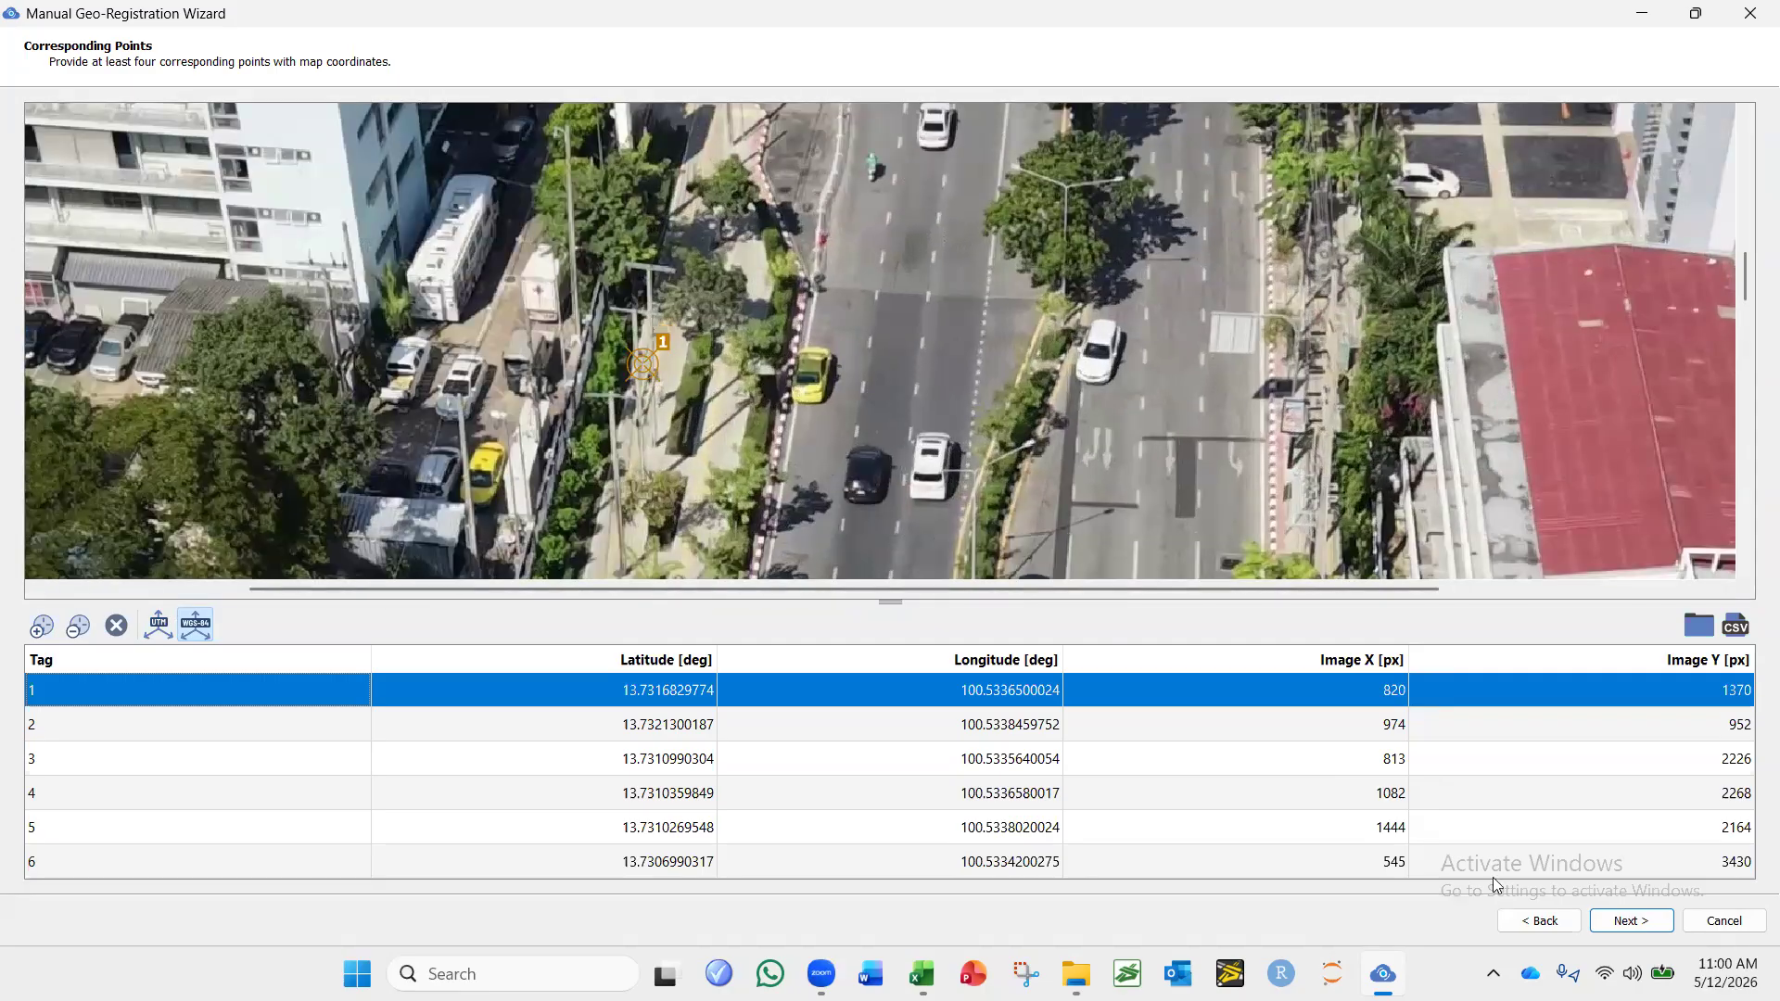
pyautogui.click(1632, 920)
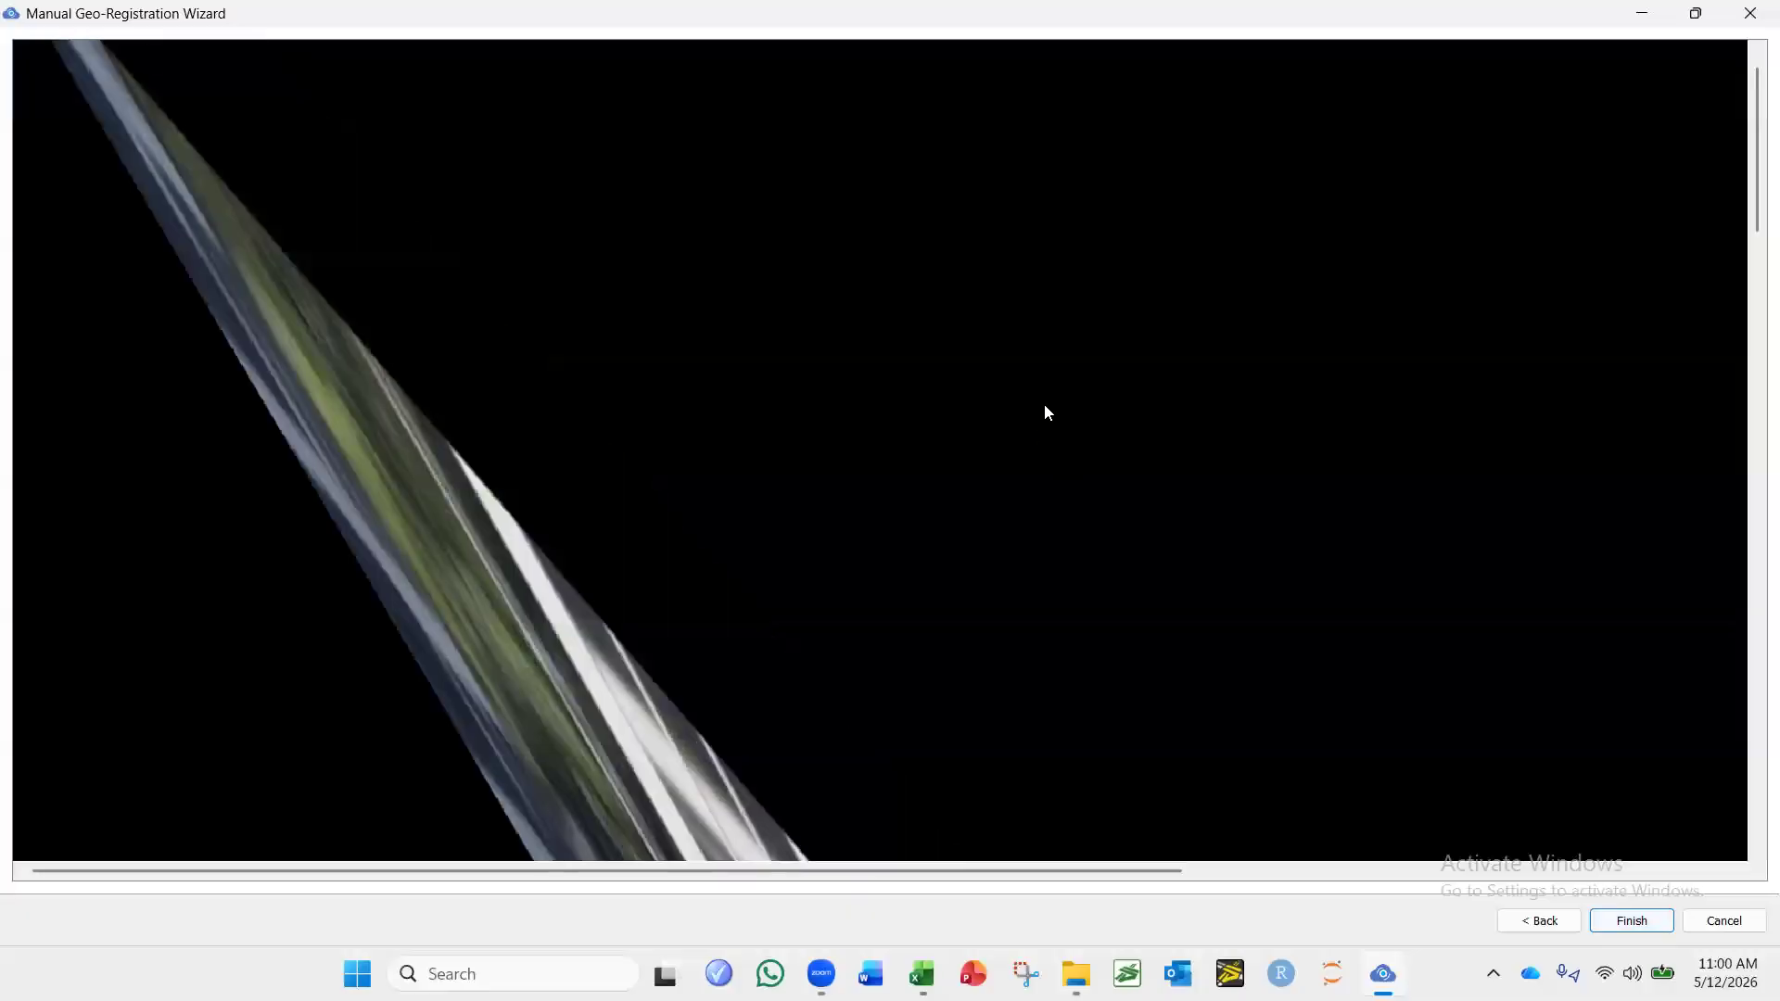
pyautogui.scroll(-5, 1045, 409)
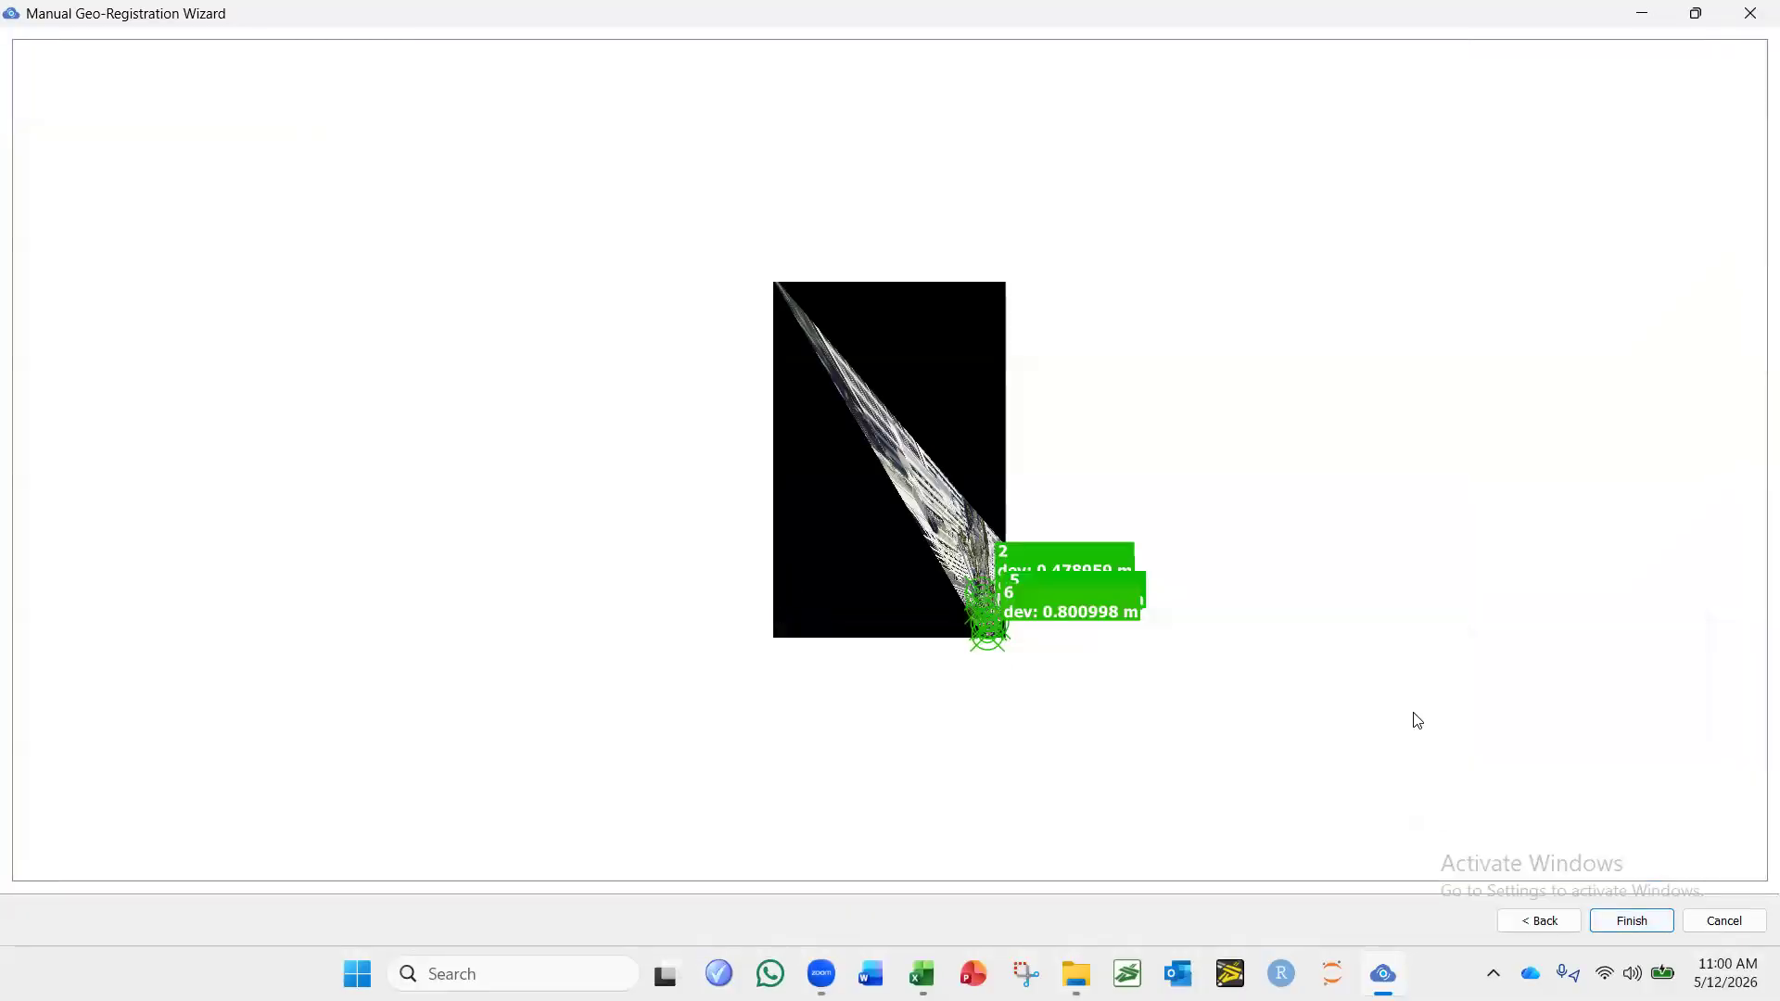
pyautogui.scroll(5, 1410, 719)
pyautogui.scroll(5, 1381, 775)
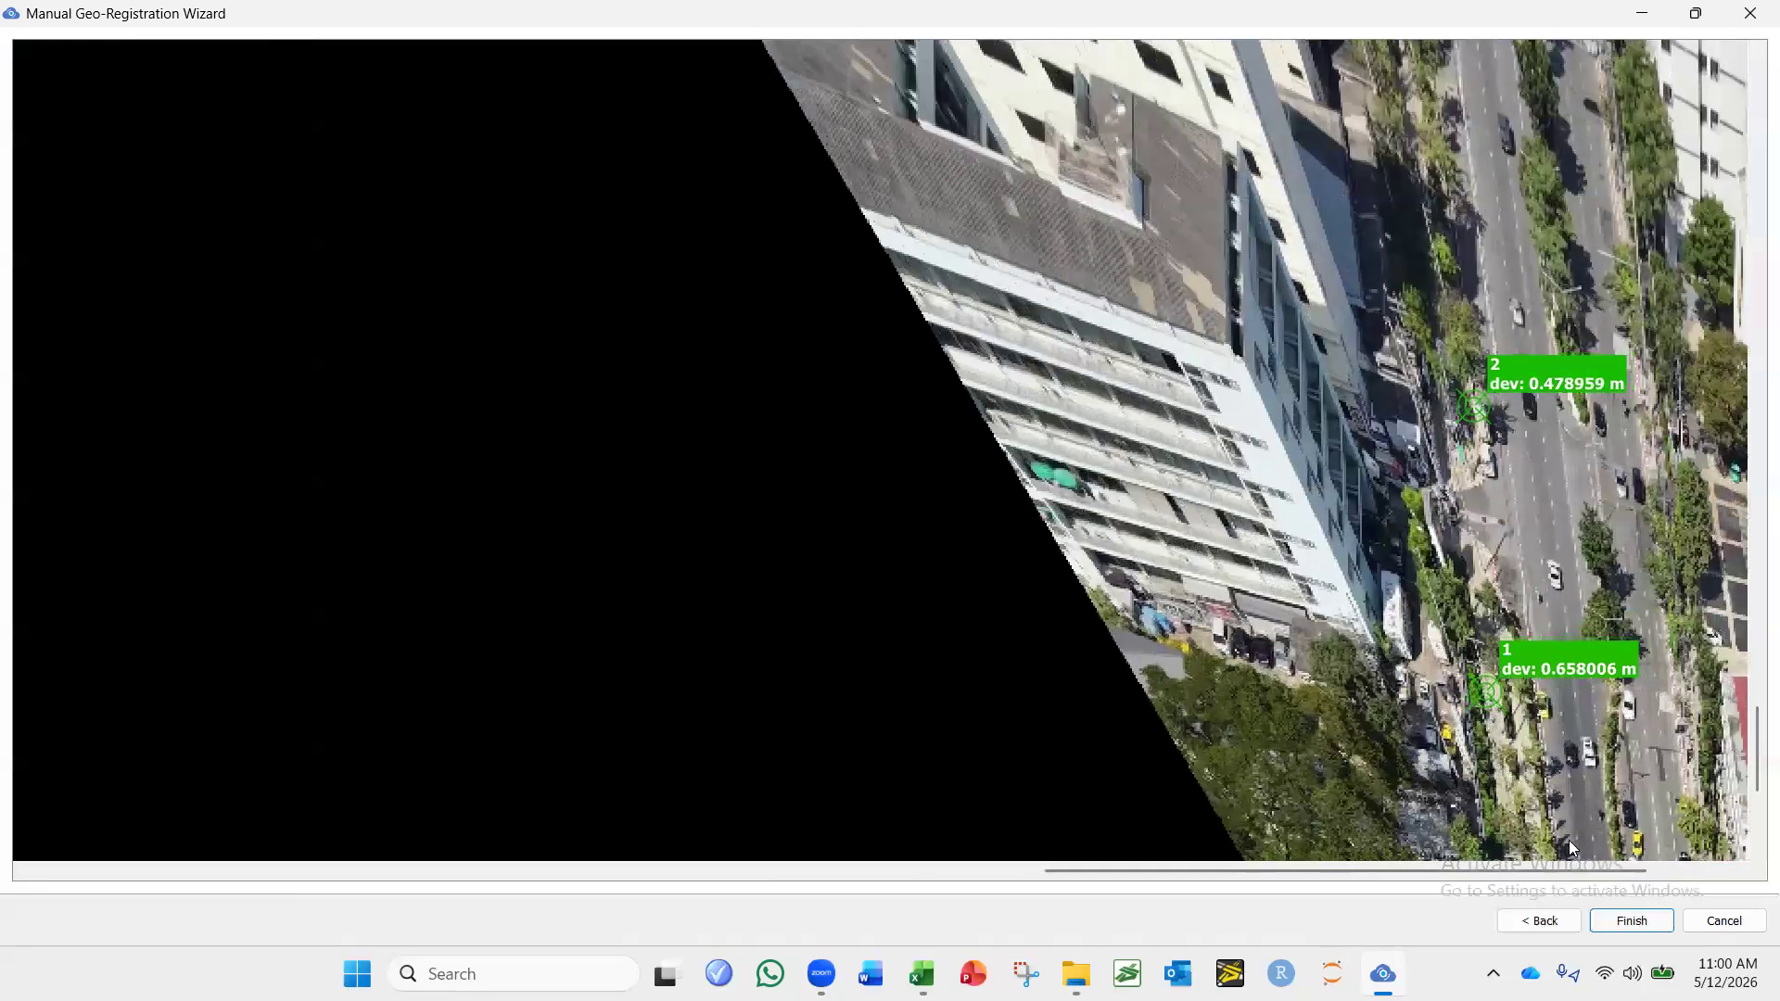
# Go back and shift point 1 to about image X 859, Y 1348, and regenerate the registration preview.
pyautogui.click(1539, 920)
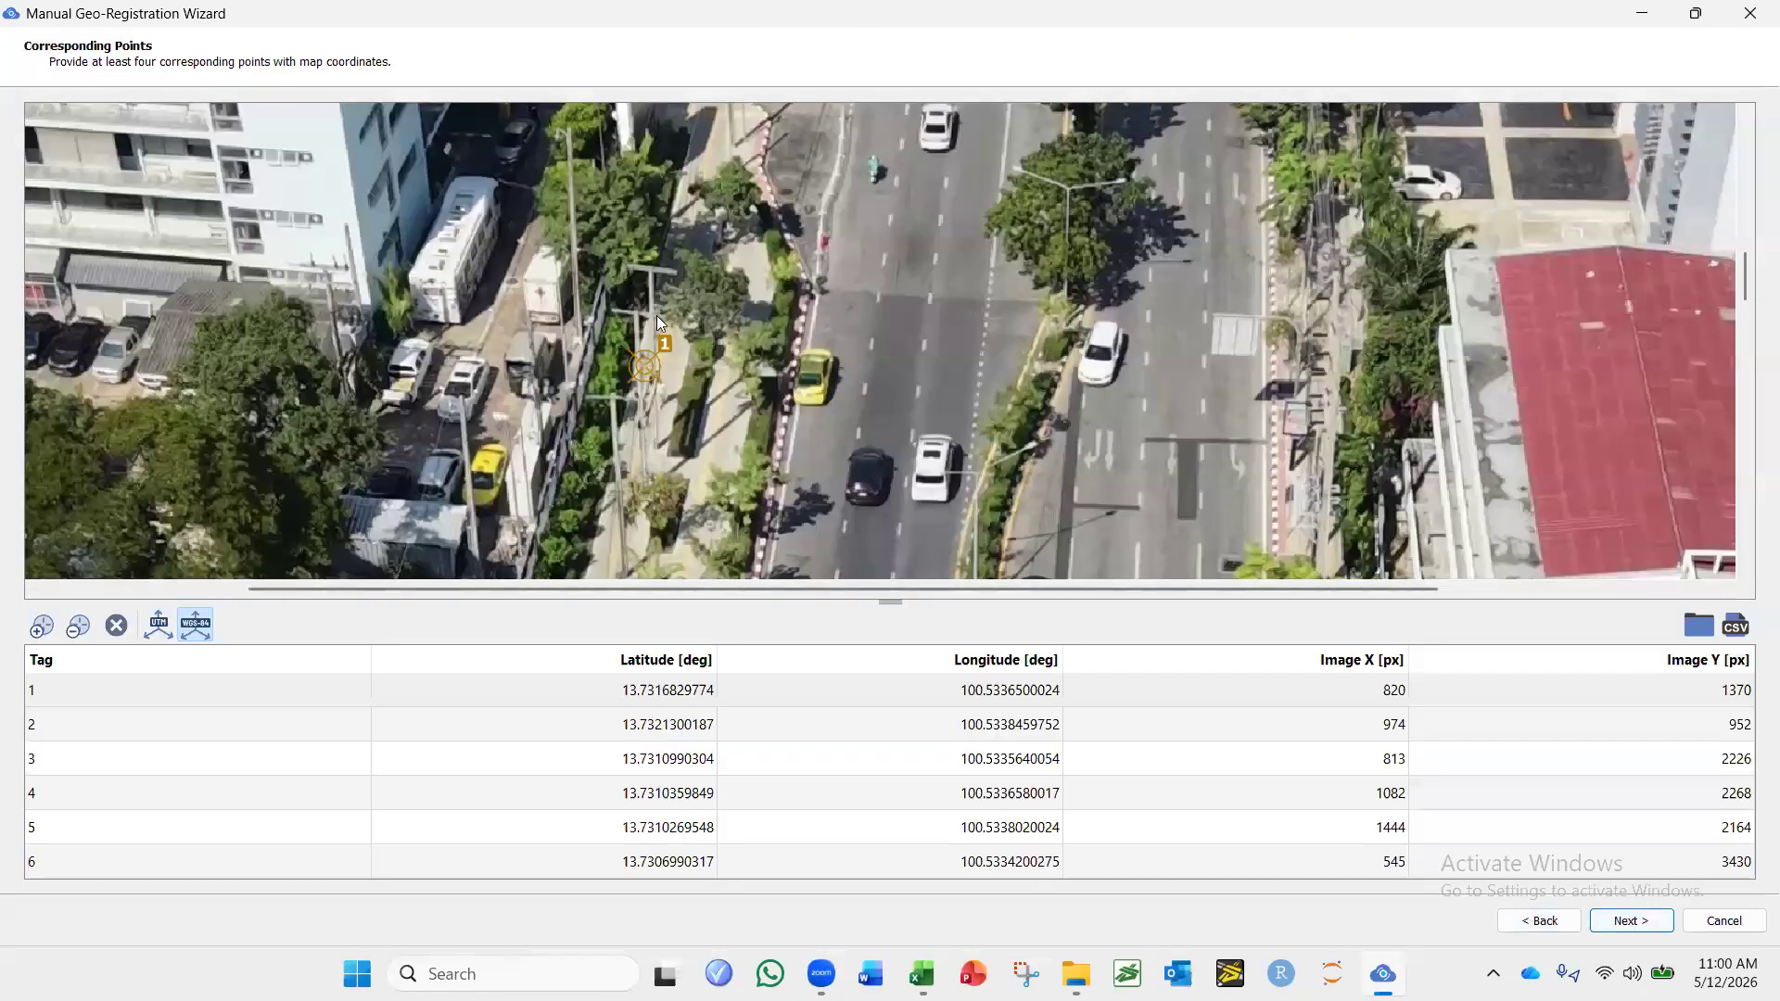
pyautogui.moveTo(649, 360); pyautogui.dragTo(687, 345)
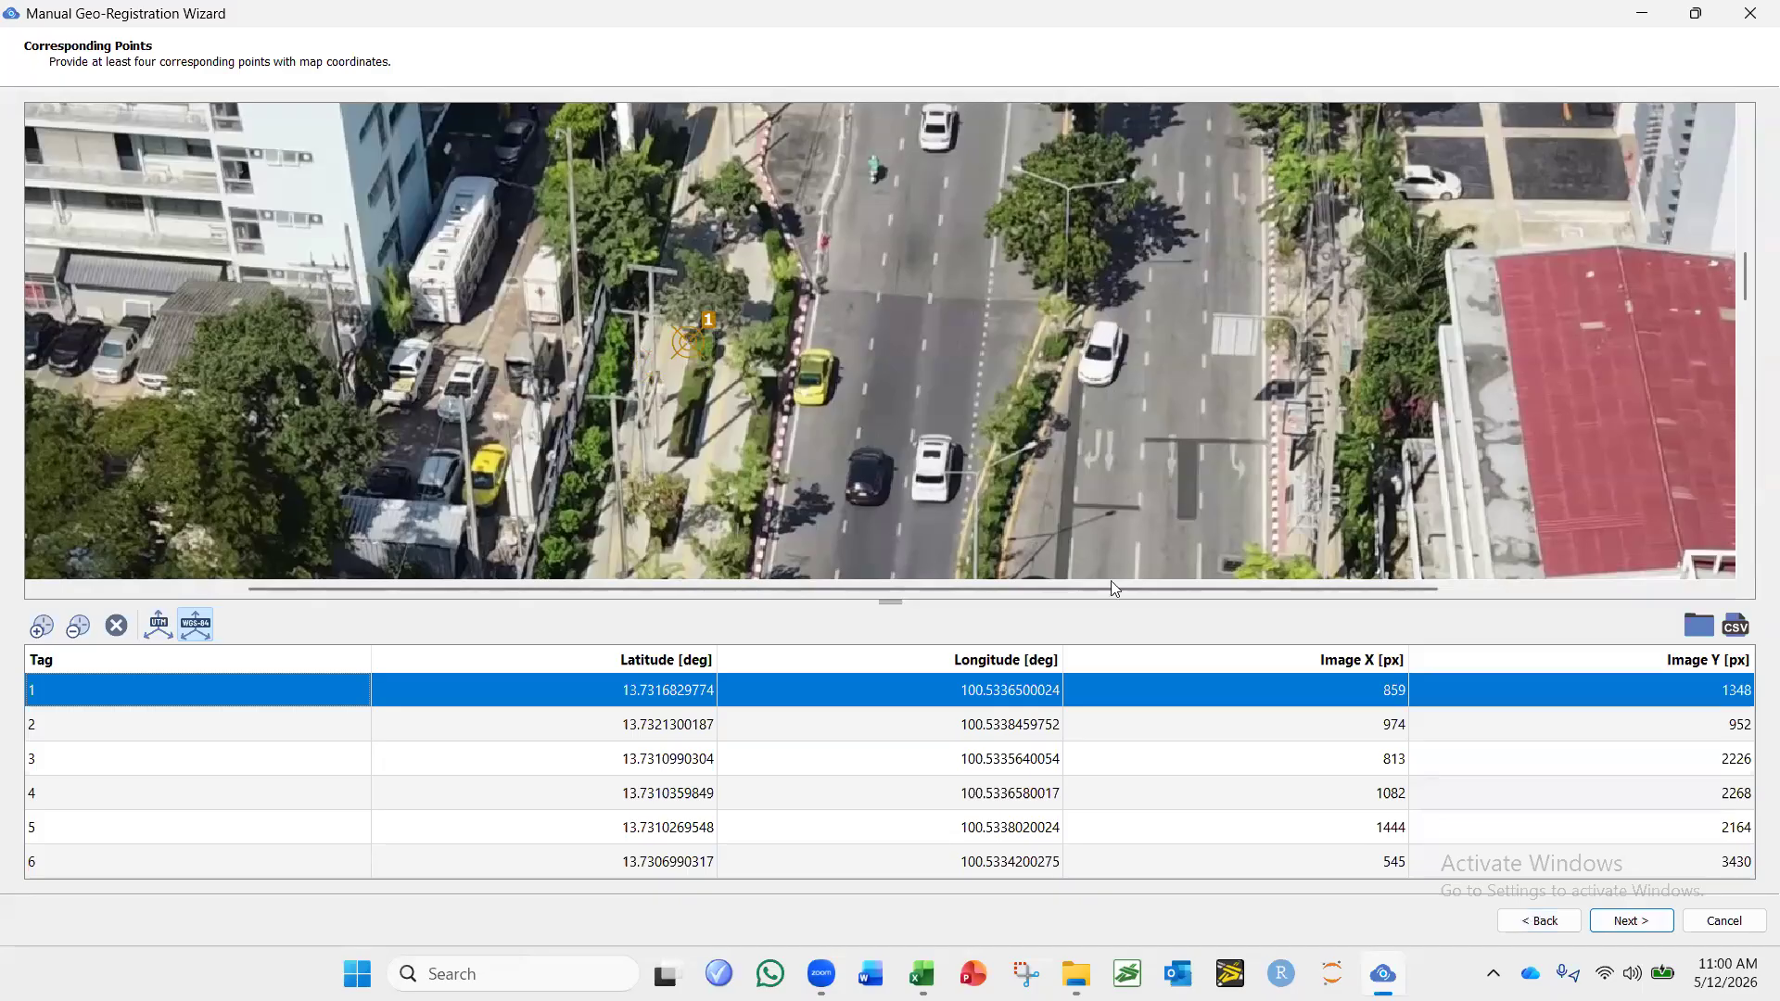
pyautogui.click(1642, 929)
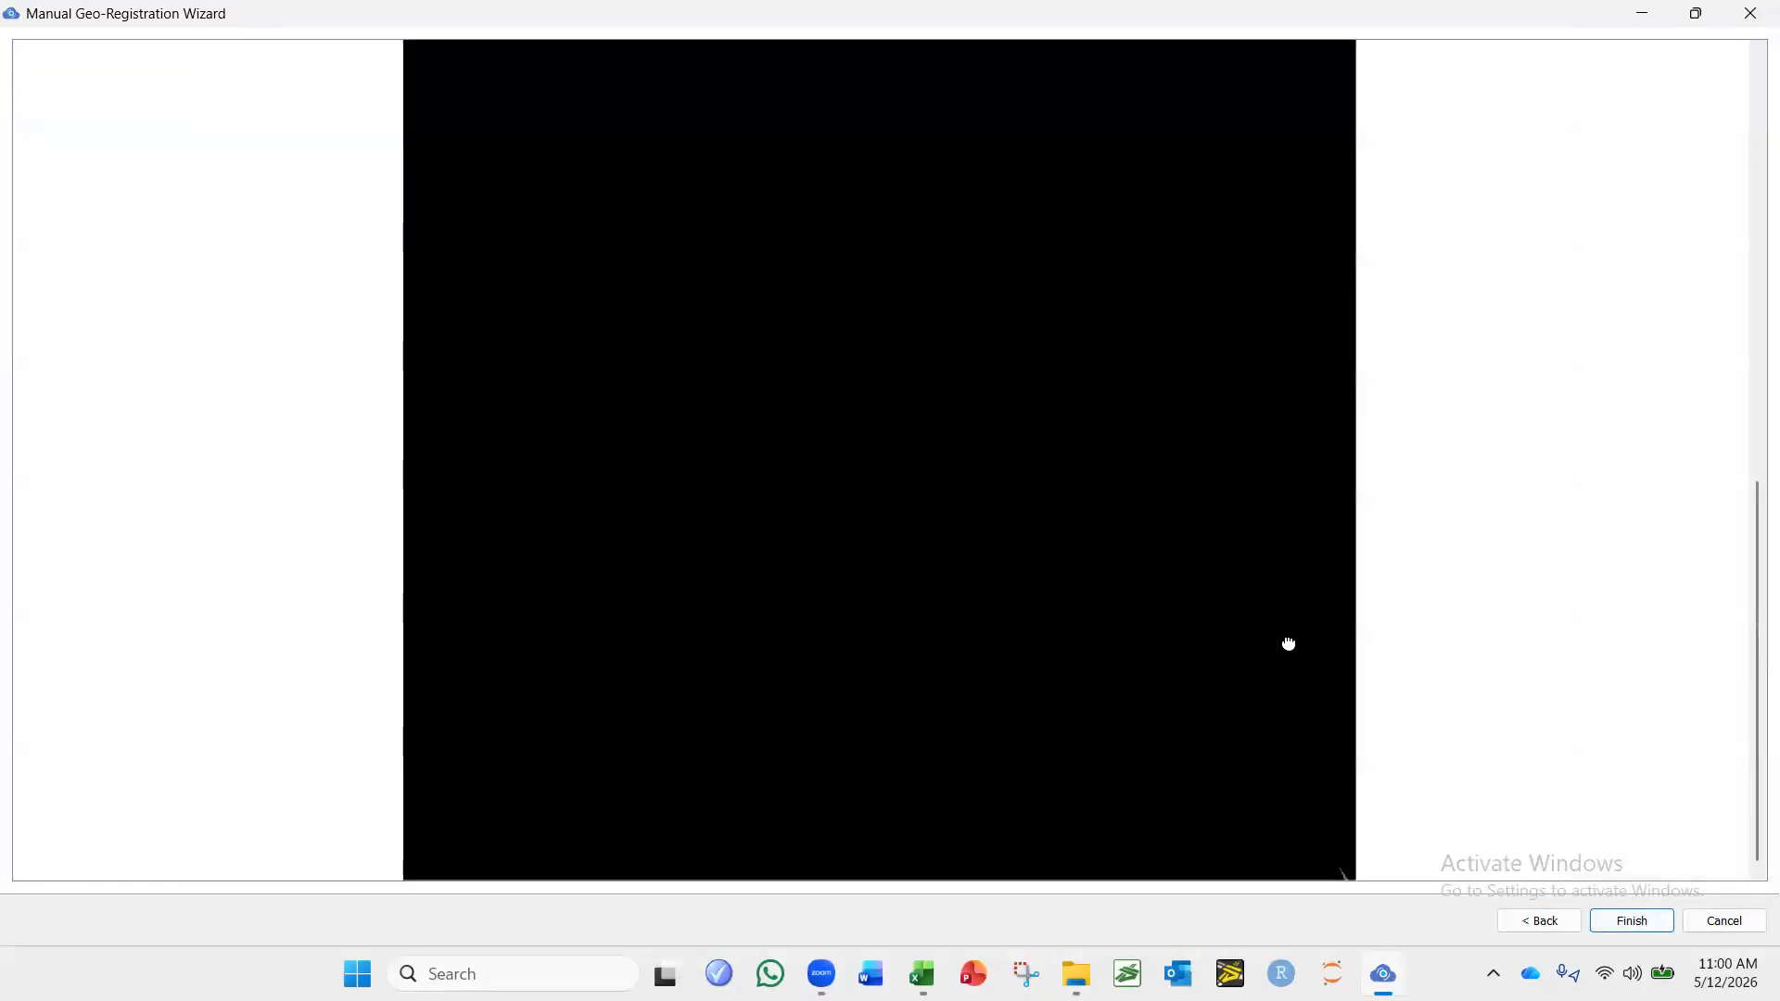
# Return to the corresponding points, move point 1 to about image X 819, Y 1421, and inspect the deviations in the registration preview.
pyautogui.click(1539, 921)
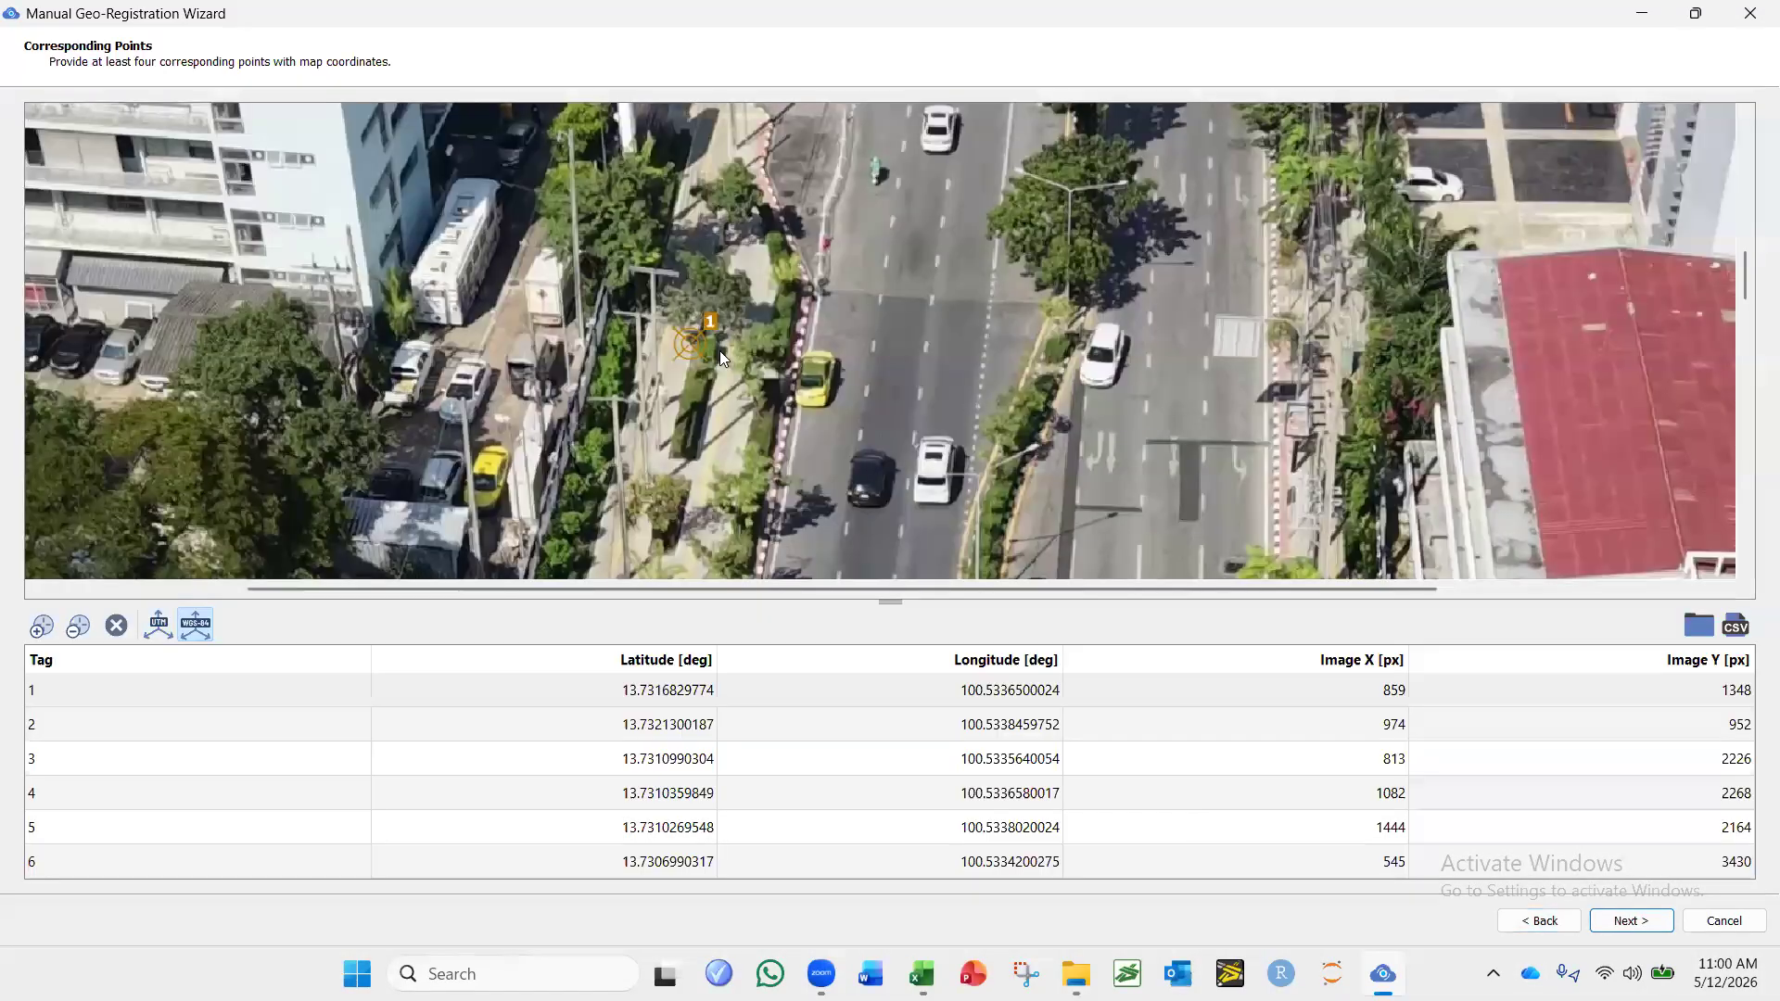
pyautogui.moveTo(691, 343); pyautogui.dragTo(648, 423)
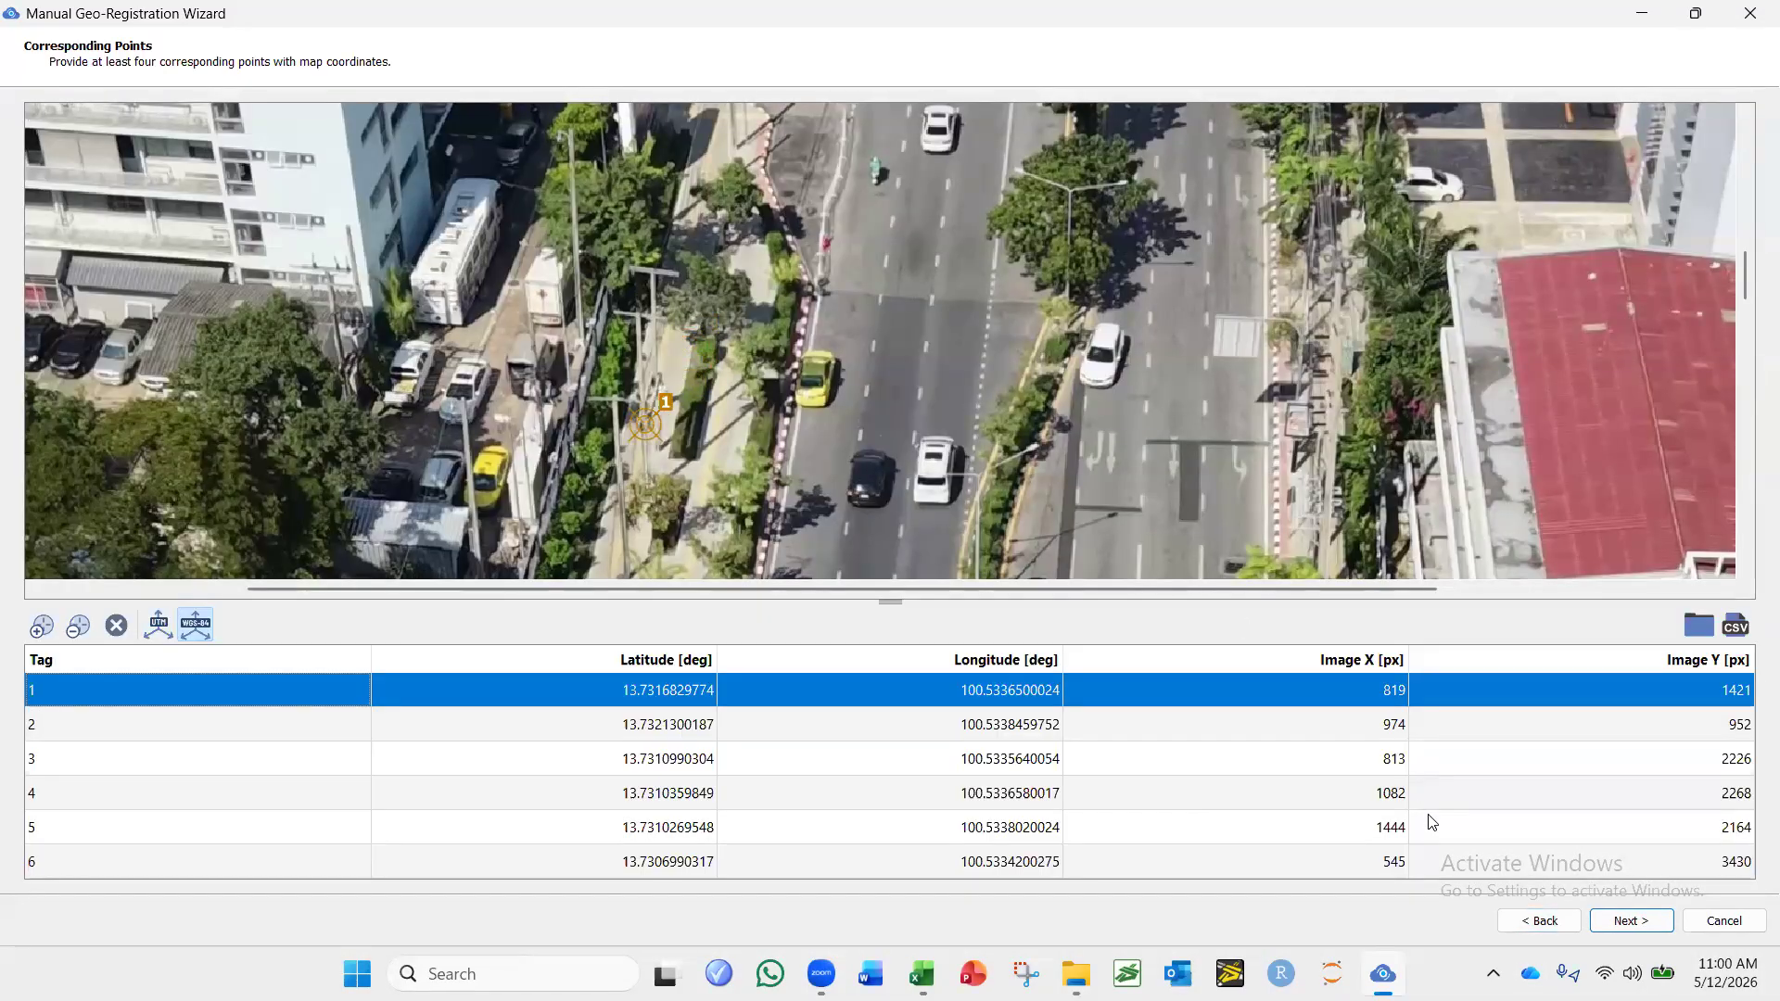
pyautogui.click(1615, 922)
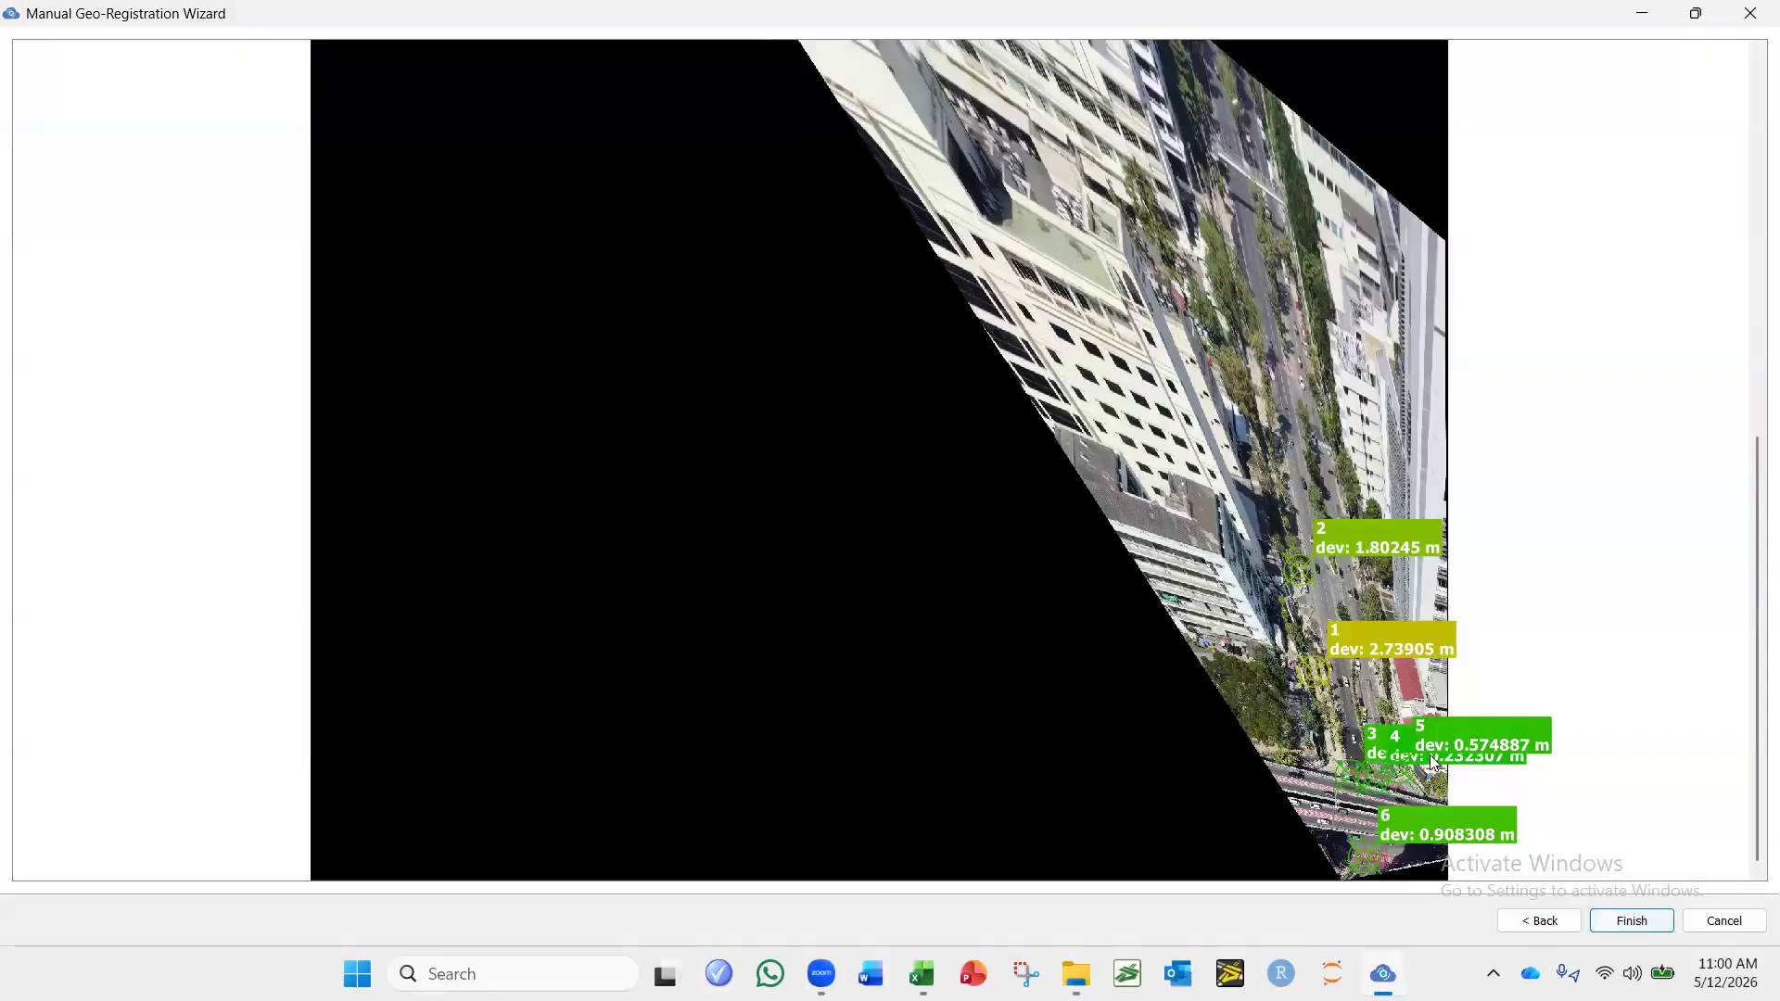
pyautogui.scroll(2, 1422, 650)
pyautogui.scroll(1, 1576, 703)
pyautogui.scroll(2, 1576, 702)
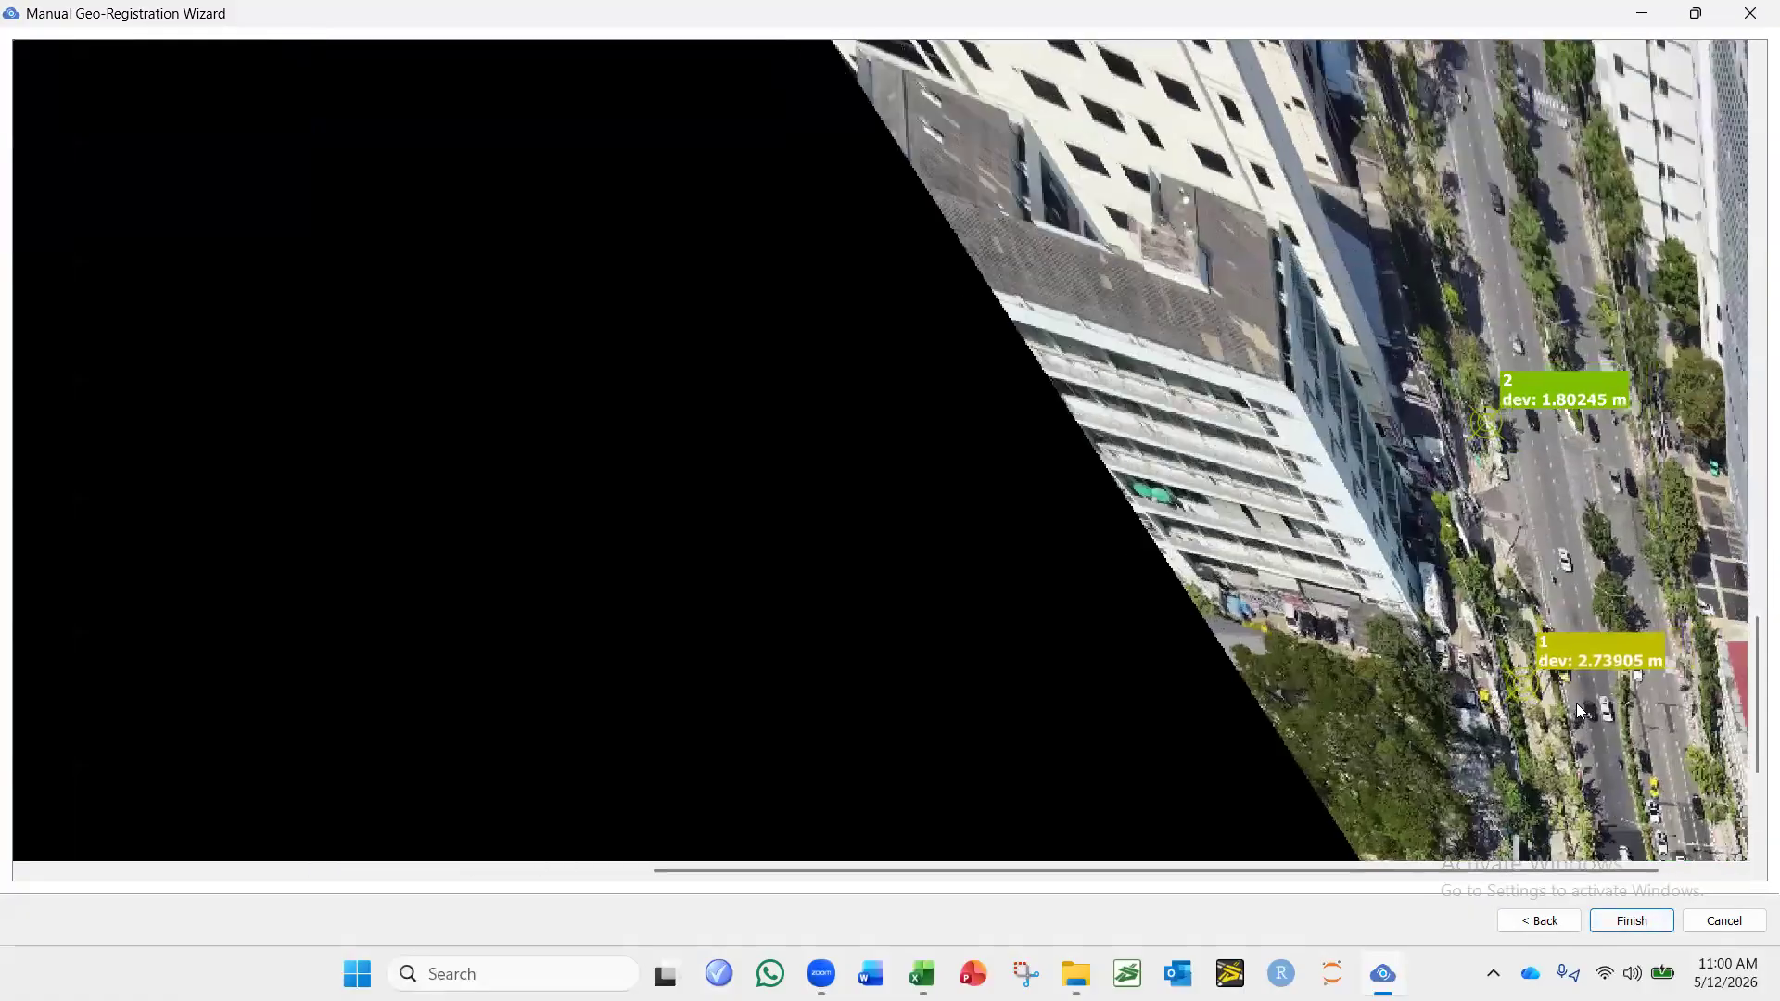
# Go back and move point 1 to about image X 826, Y 1452, then check the registration preview.
pyautogui.click(1539, 921)
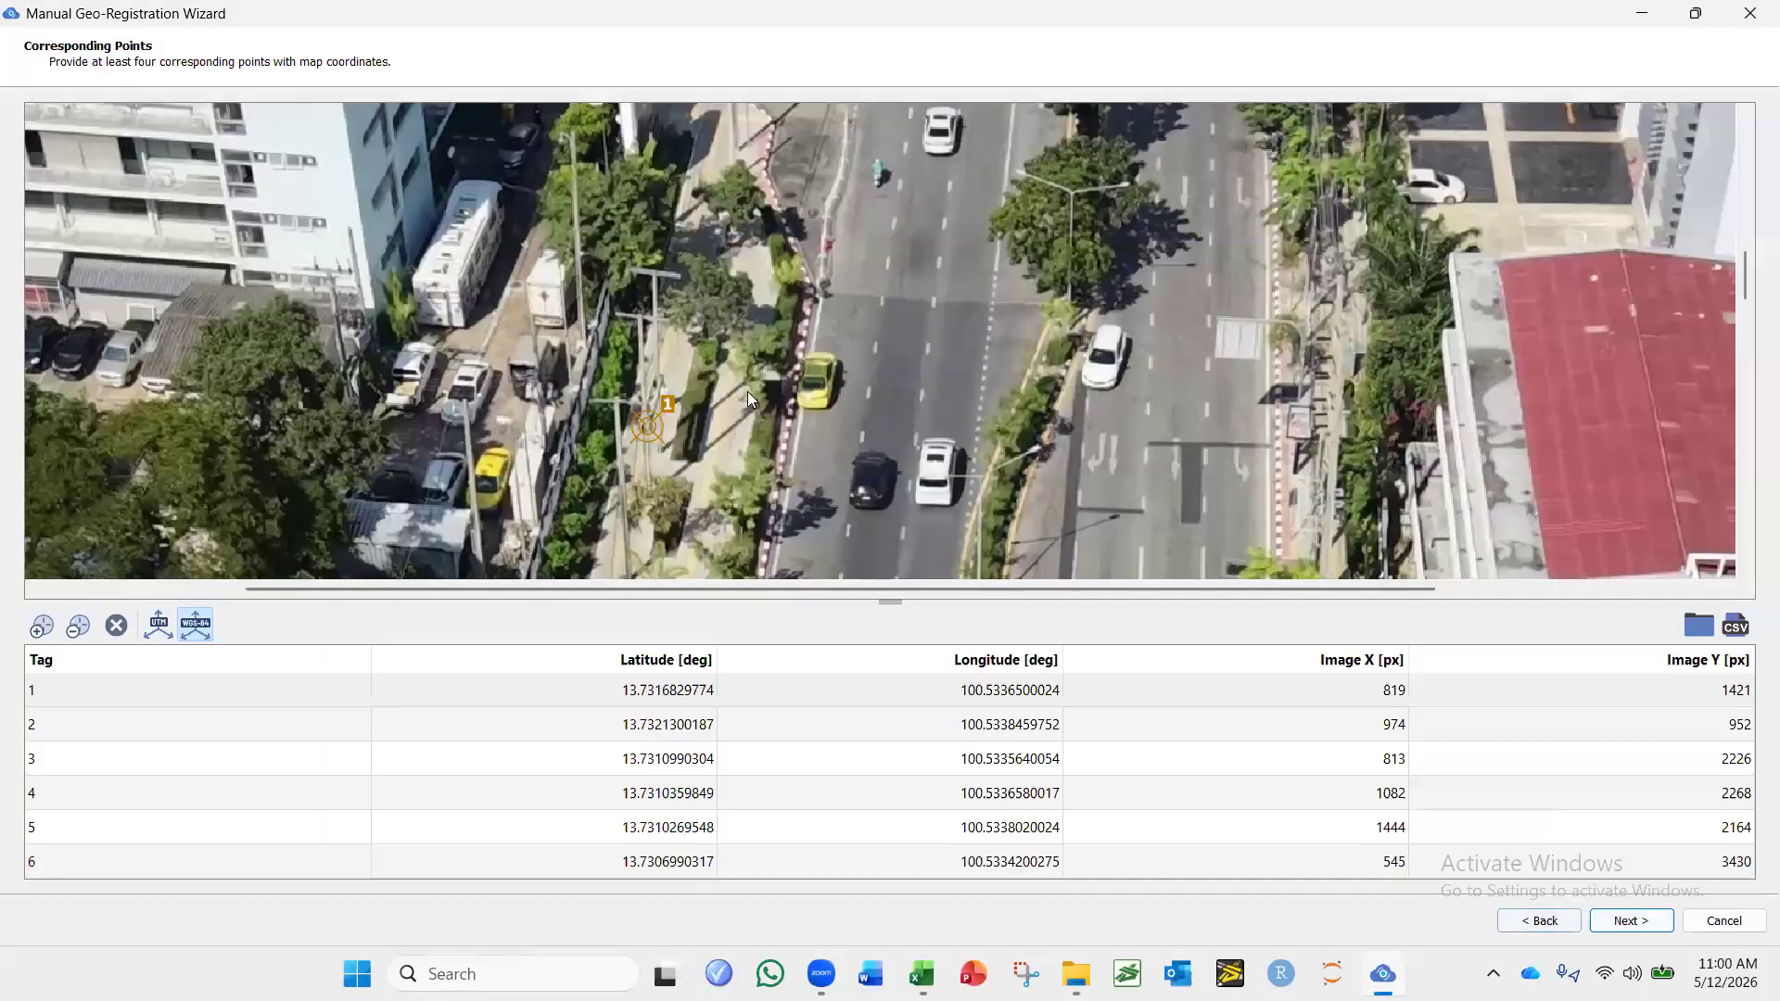
pyautogui.click(652, 461)
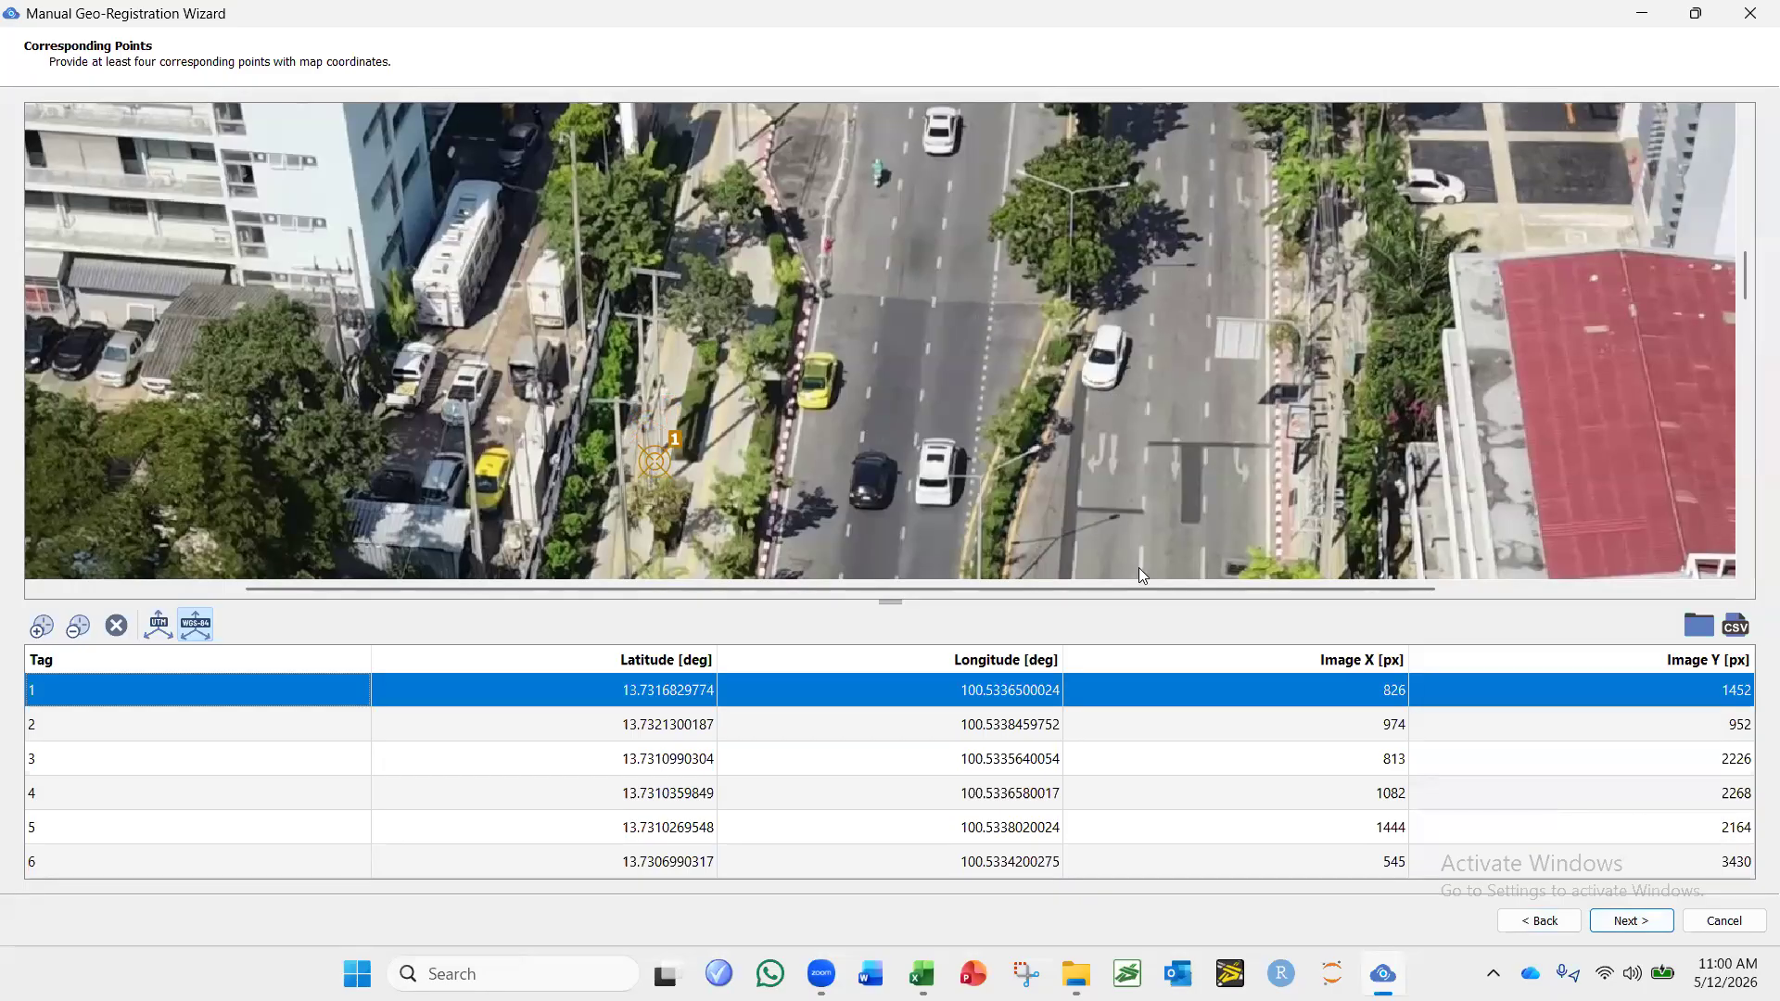
pyautogui.click(1612, 922)
pyautogui.moveTo(1548, 642); pyautogui.dragTo(1324, 531)
# Go back, reposition point 1 onto the roadside trees behind the yellow taxi, and examine the deviations in a new preview.
pyautogui.click(1523, 920)
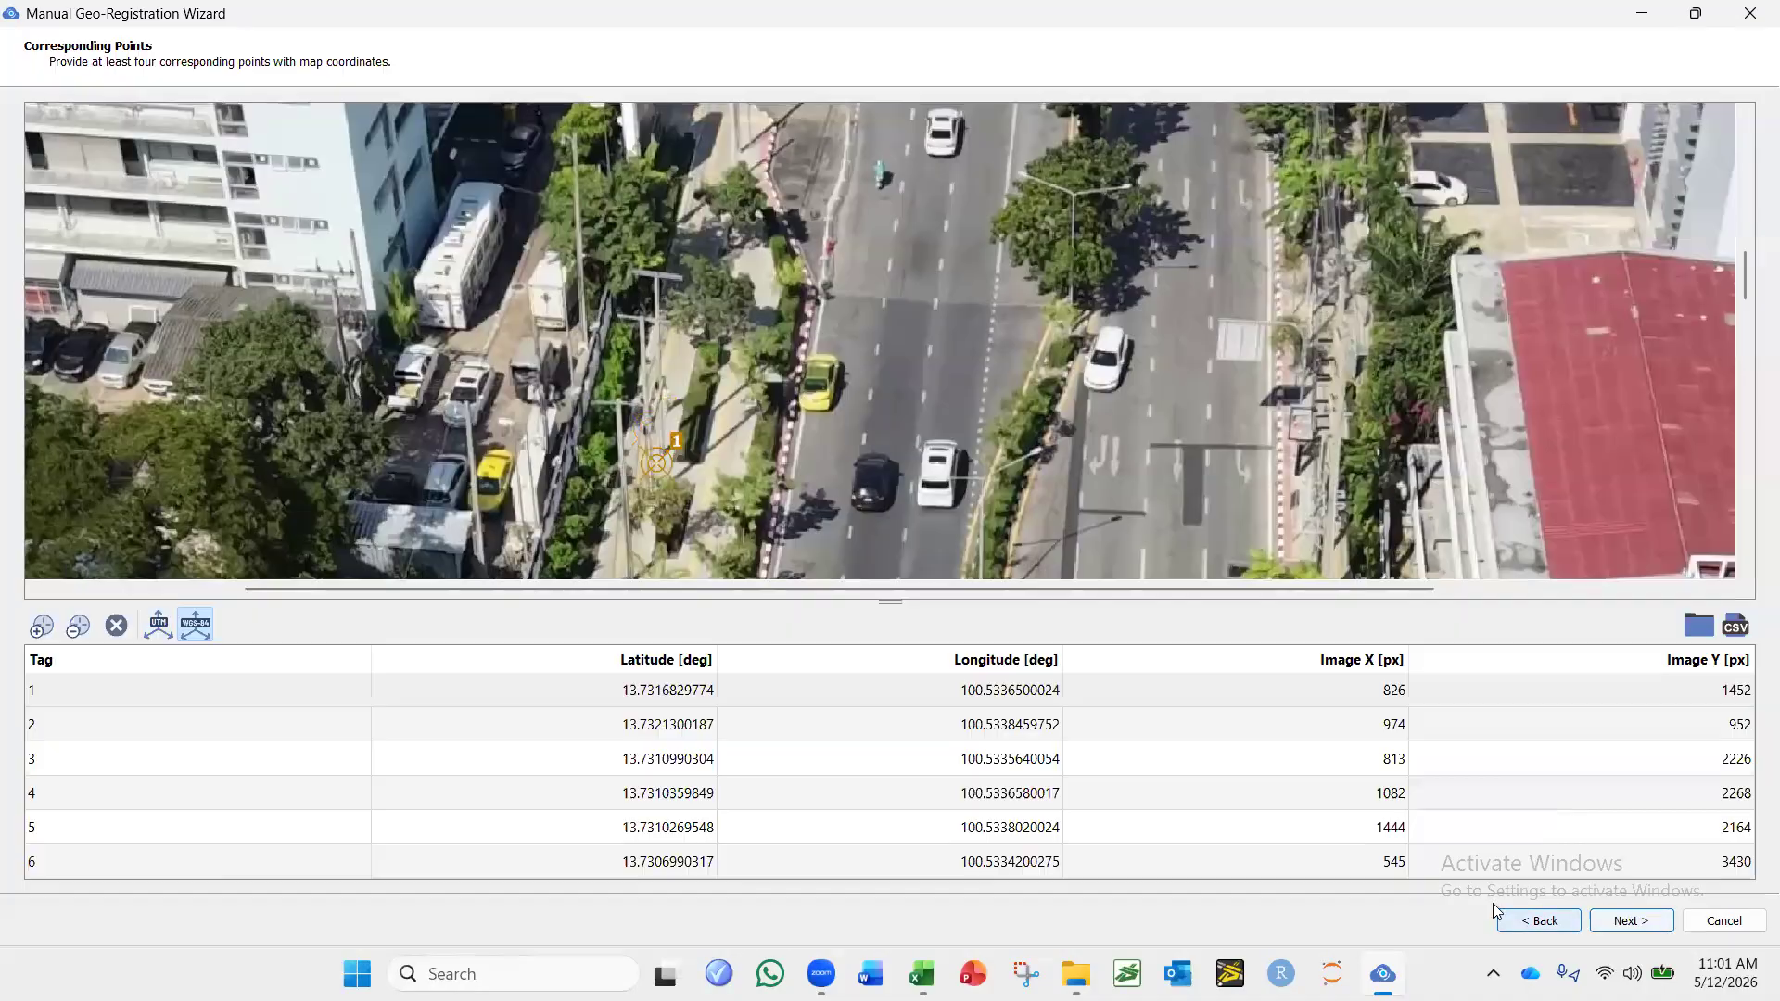
pyautogui.moveTo(666, 467); pyautogui.dragTo(699, 356)
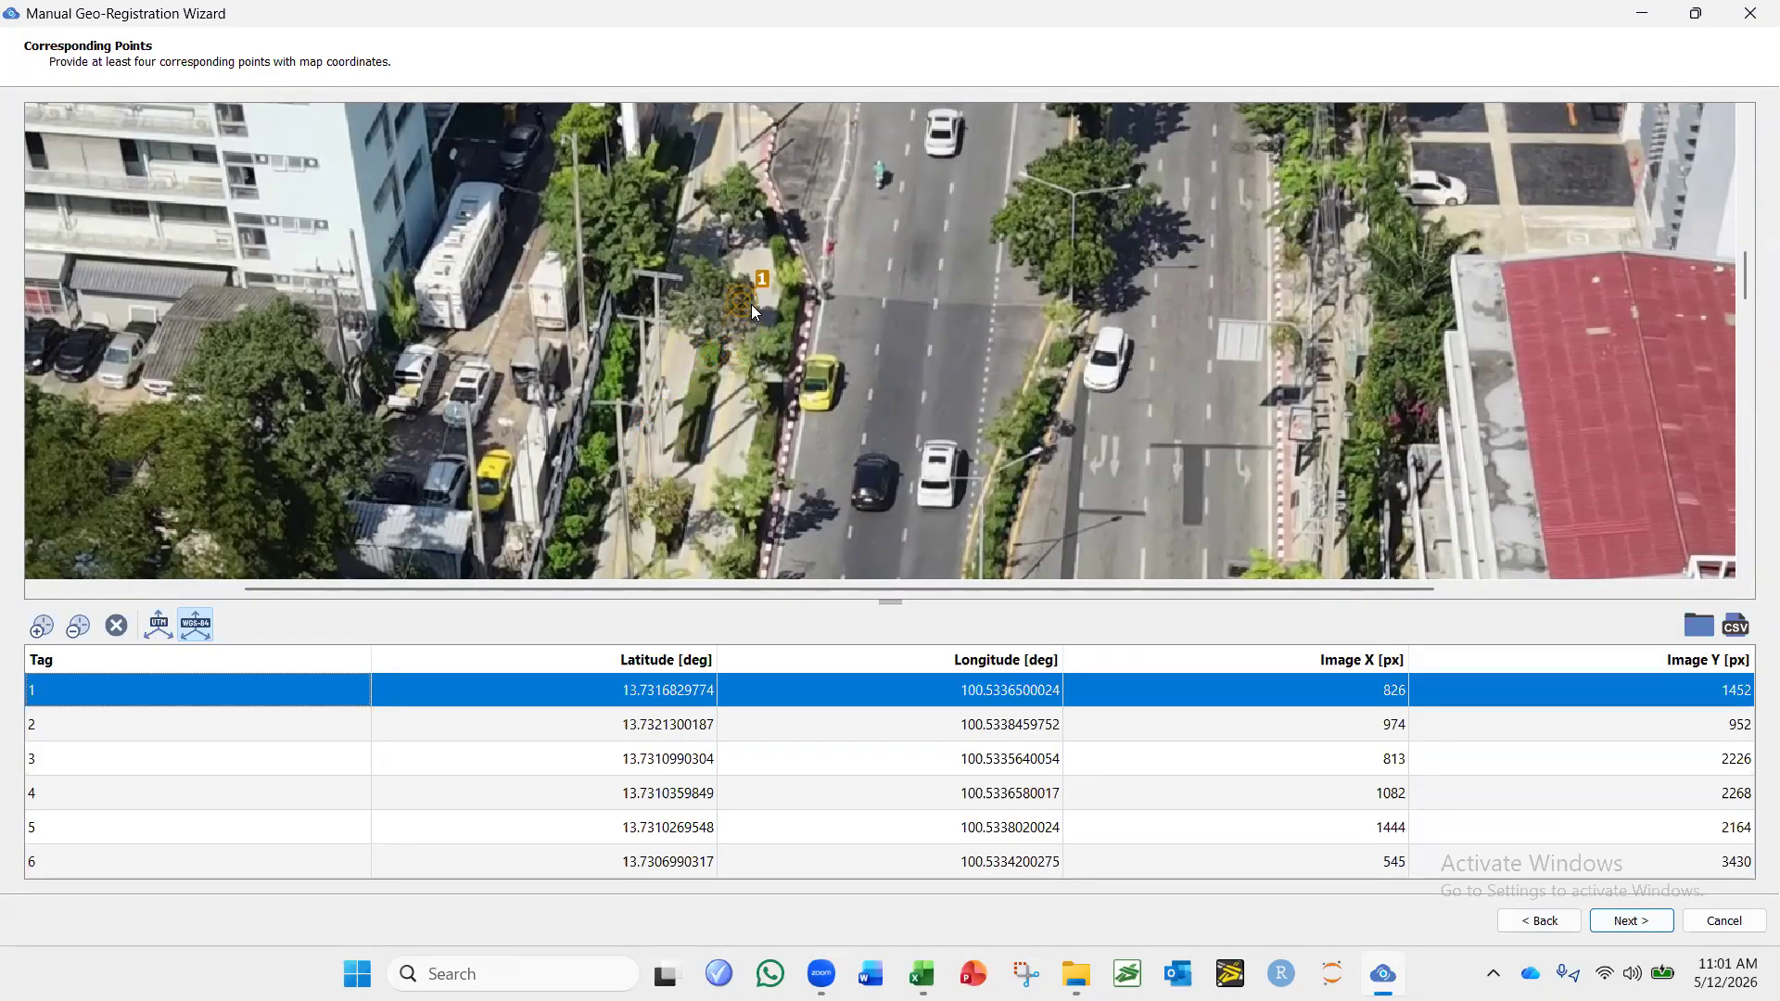
pyautogui.click(1634, 920)
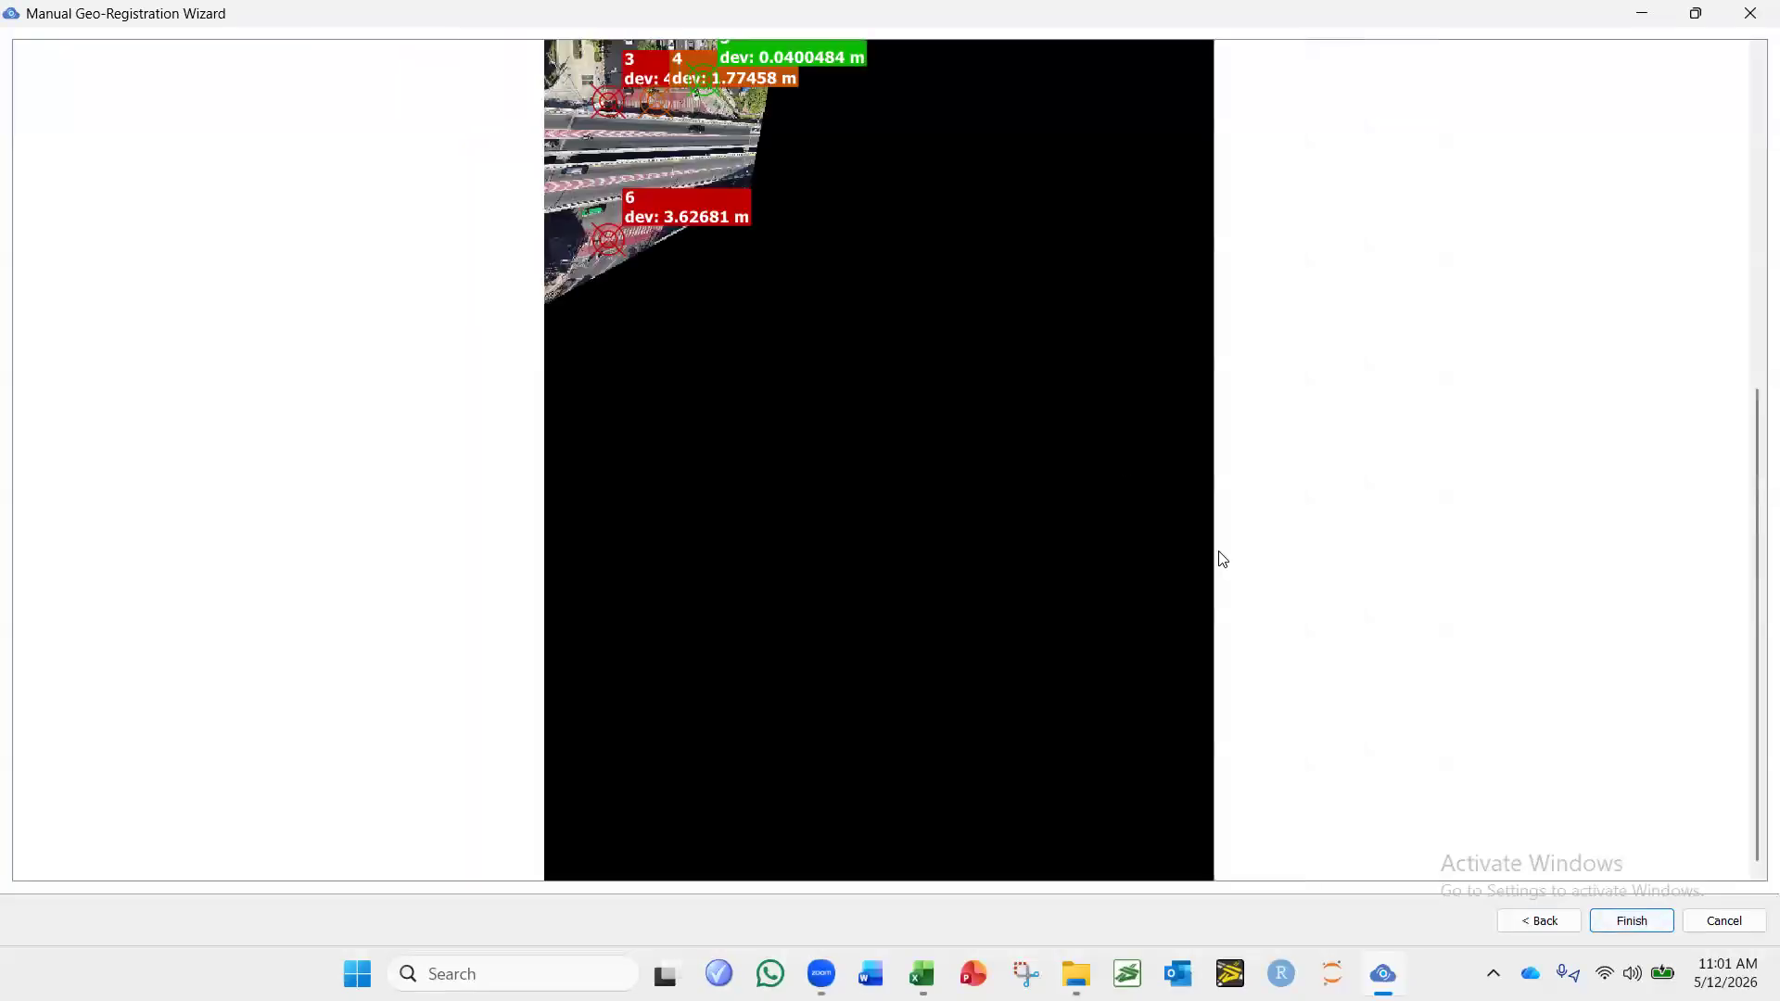
pyautogui.moveTo(749, 260); pyautogui.dragTo(753, 610)
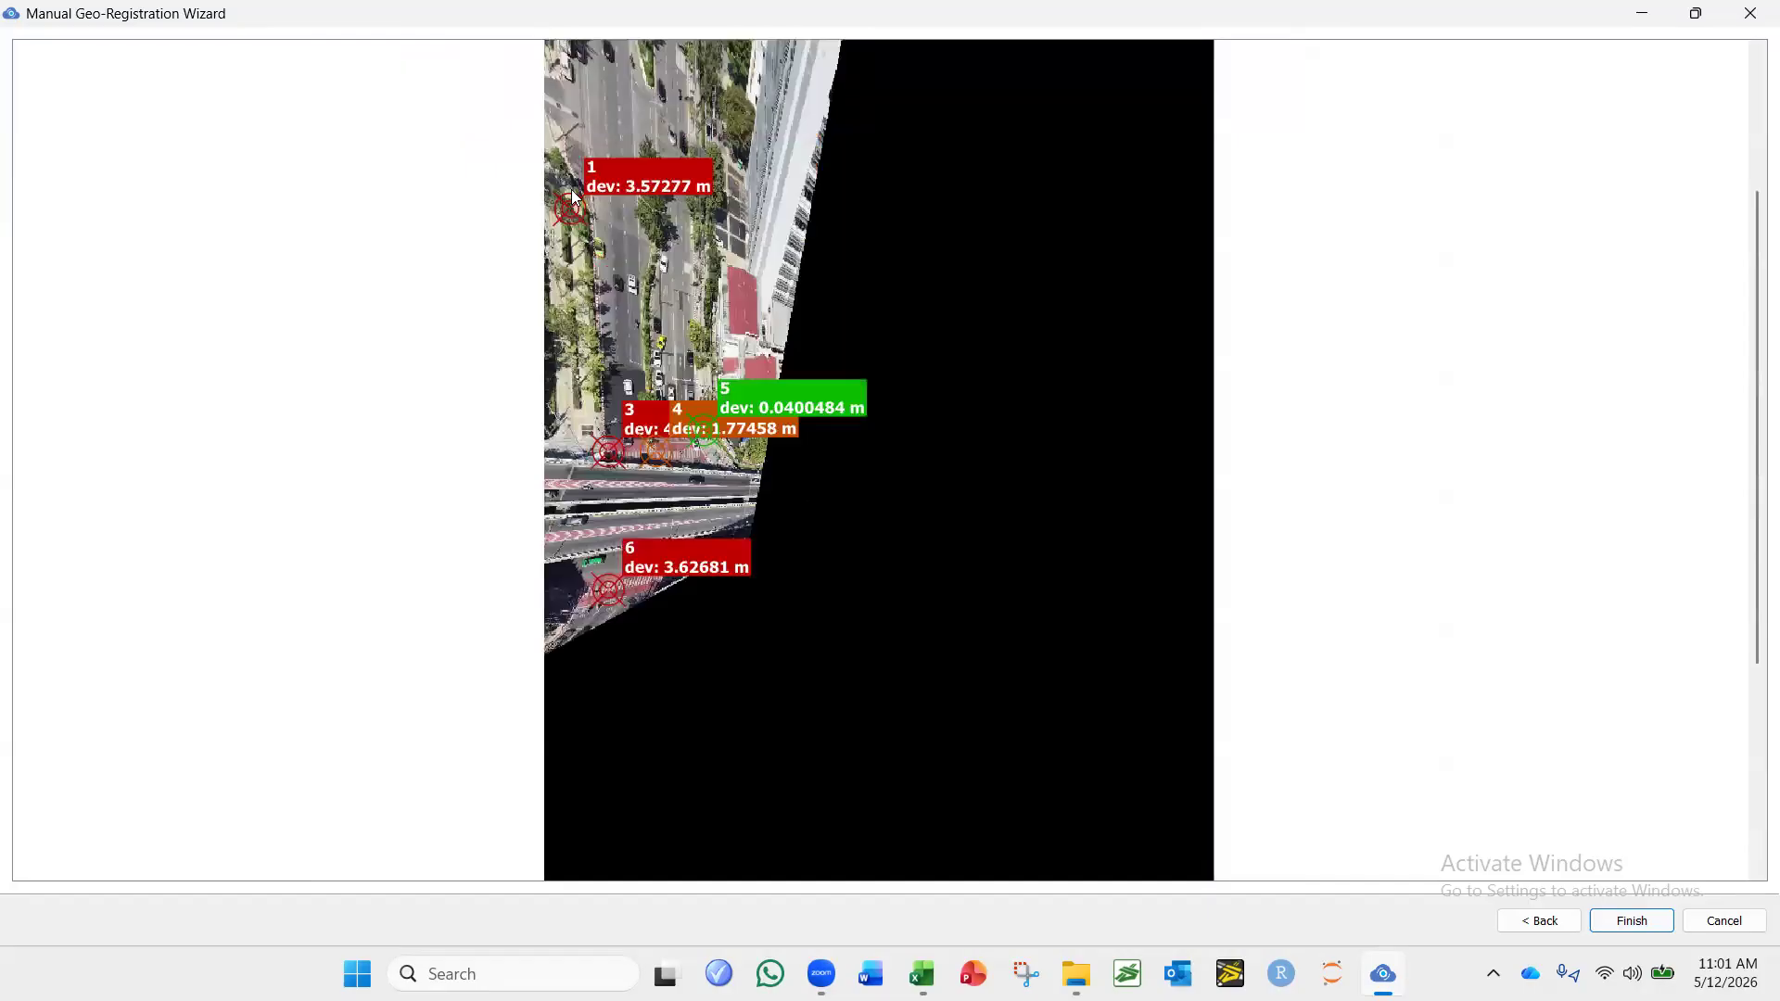
pyautogui.scroll(2, 515, 345)
pyautogui.scroll(1, 515, 345)
# Return to the corresponding points, move point 1 to about image X 883, Y 1291, and cancel the wizard.
pyautogui.click(1539, 920)
pyautogui.click(732, 292)
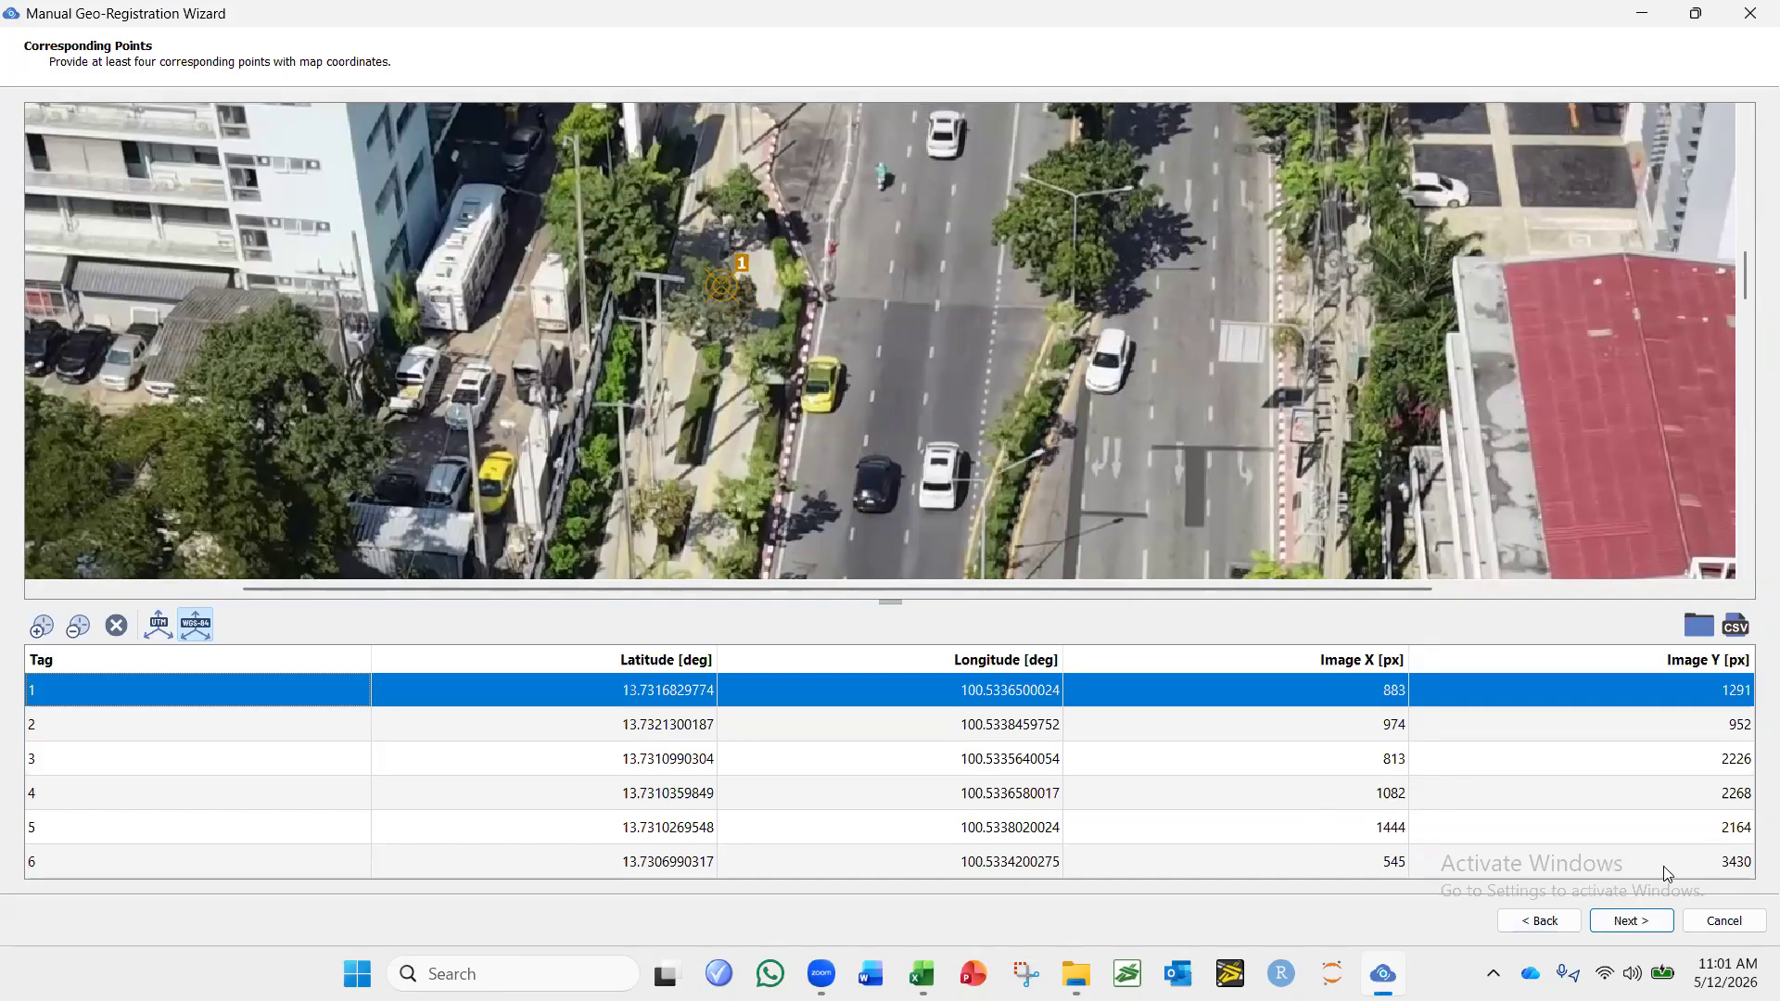
pyautogui.click(1726, 922)
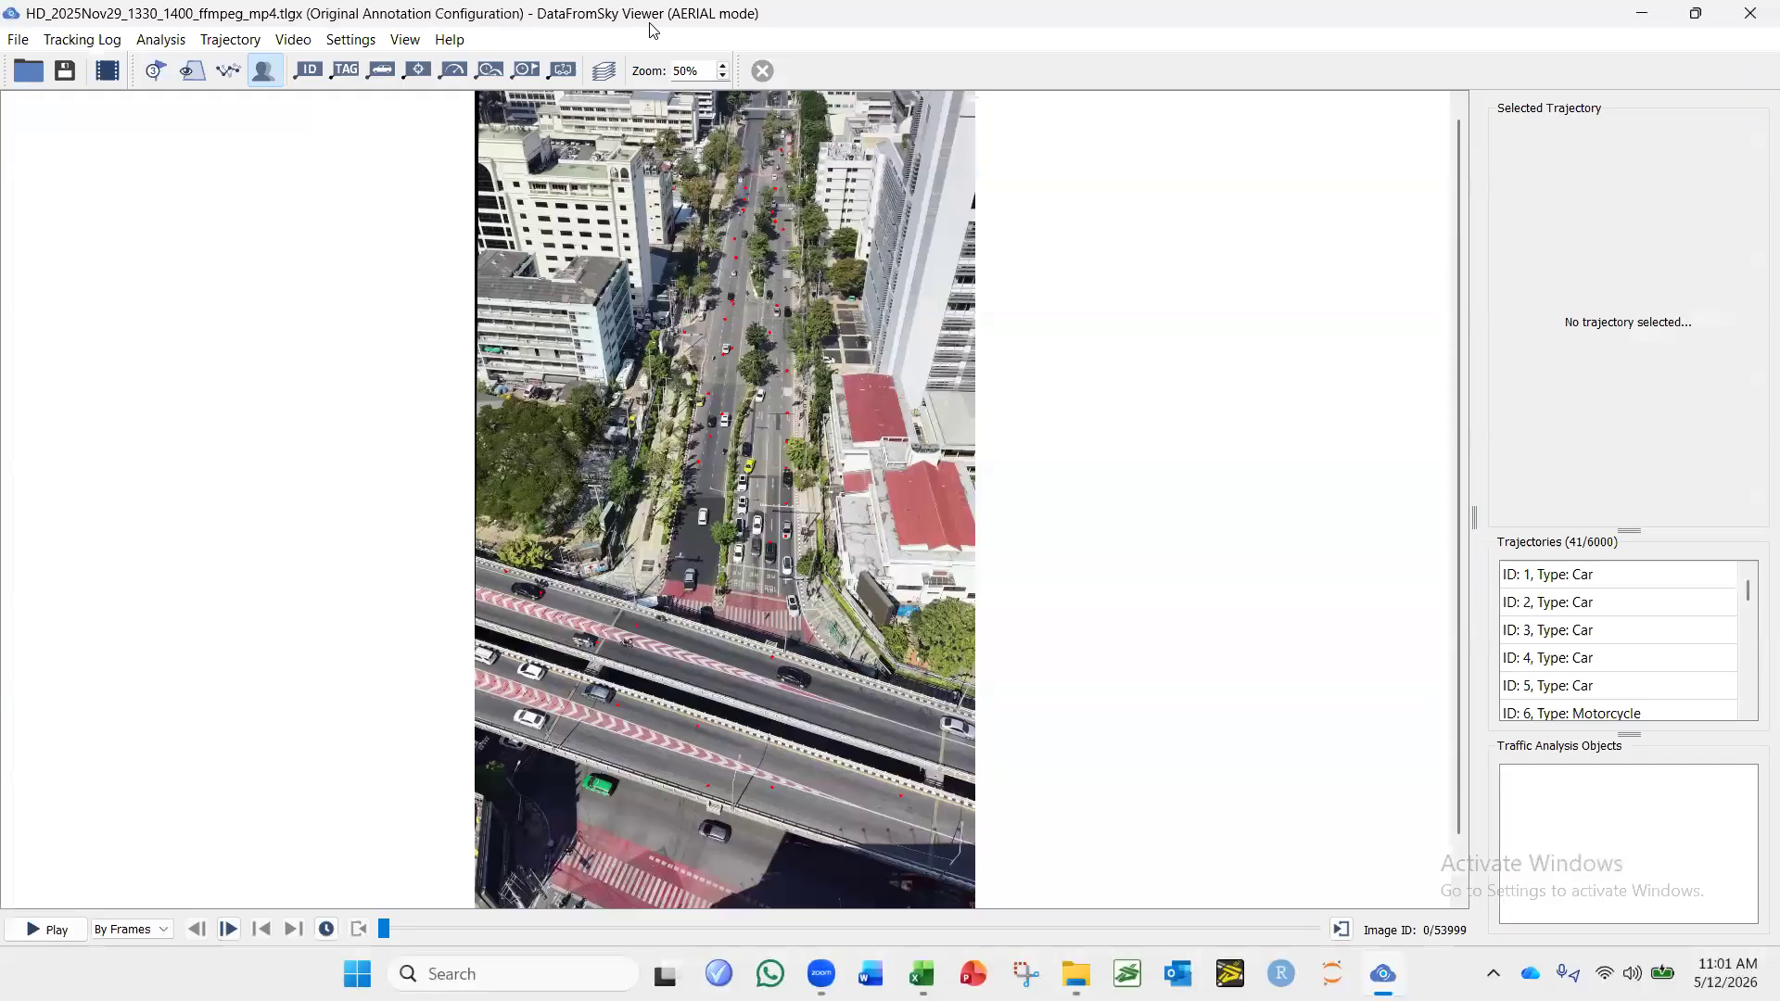
# Reopen manual geo-registration for the tracking log and preview the deviations with the current control points.
pyautogui.click(85, 43)
pyautogui.click(153, 40)
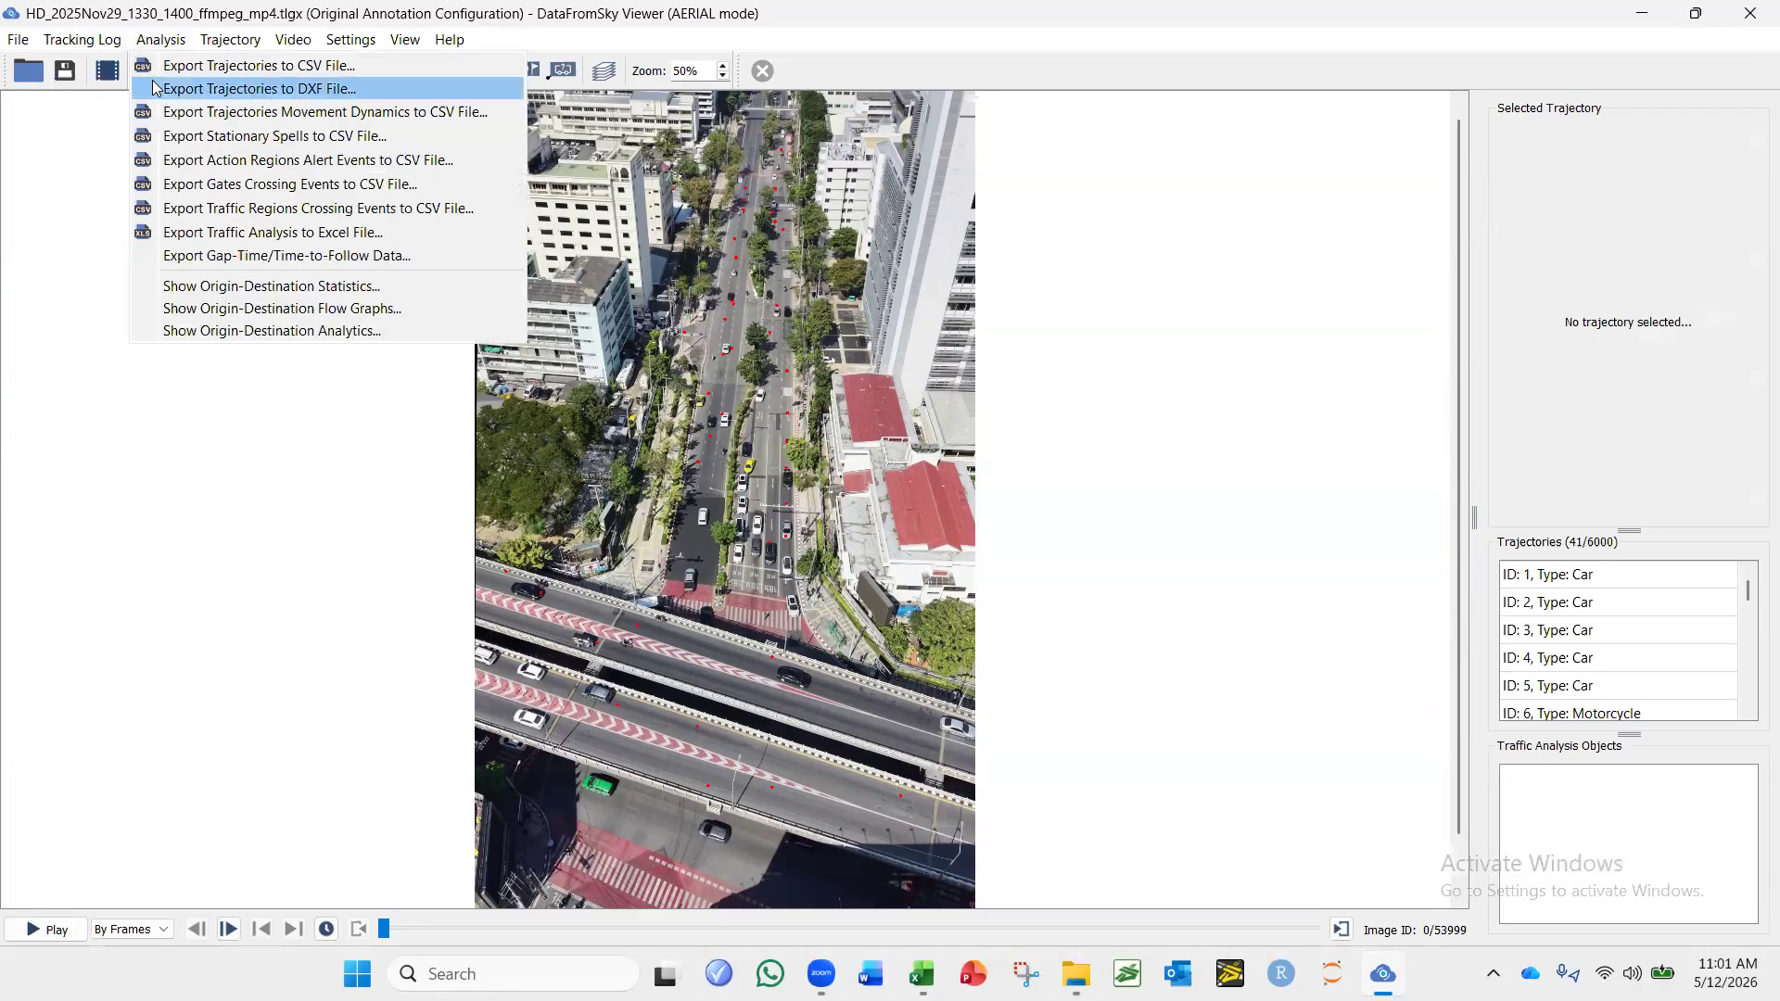
pyautogui.moveTo(86, 40)
pyautogui.click(93, 87)
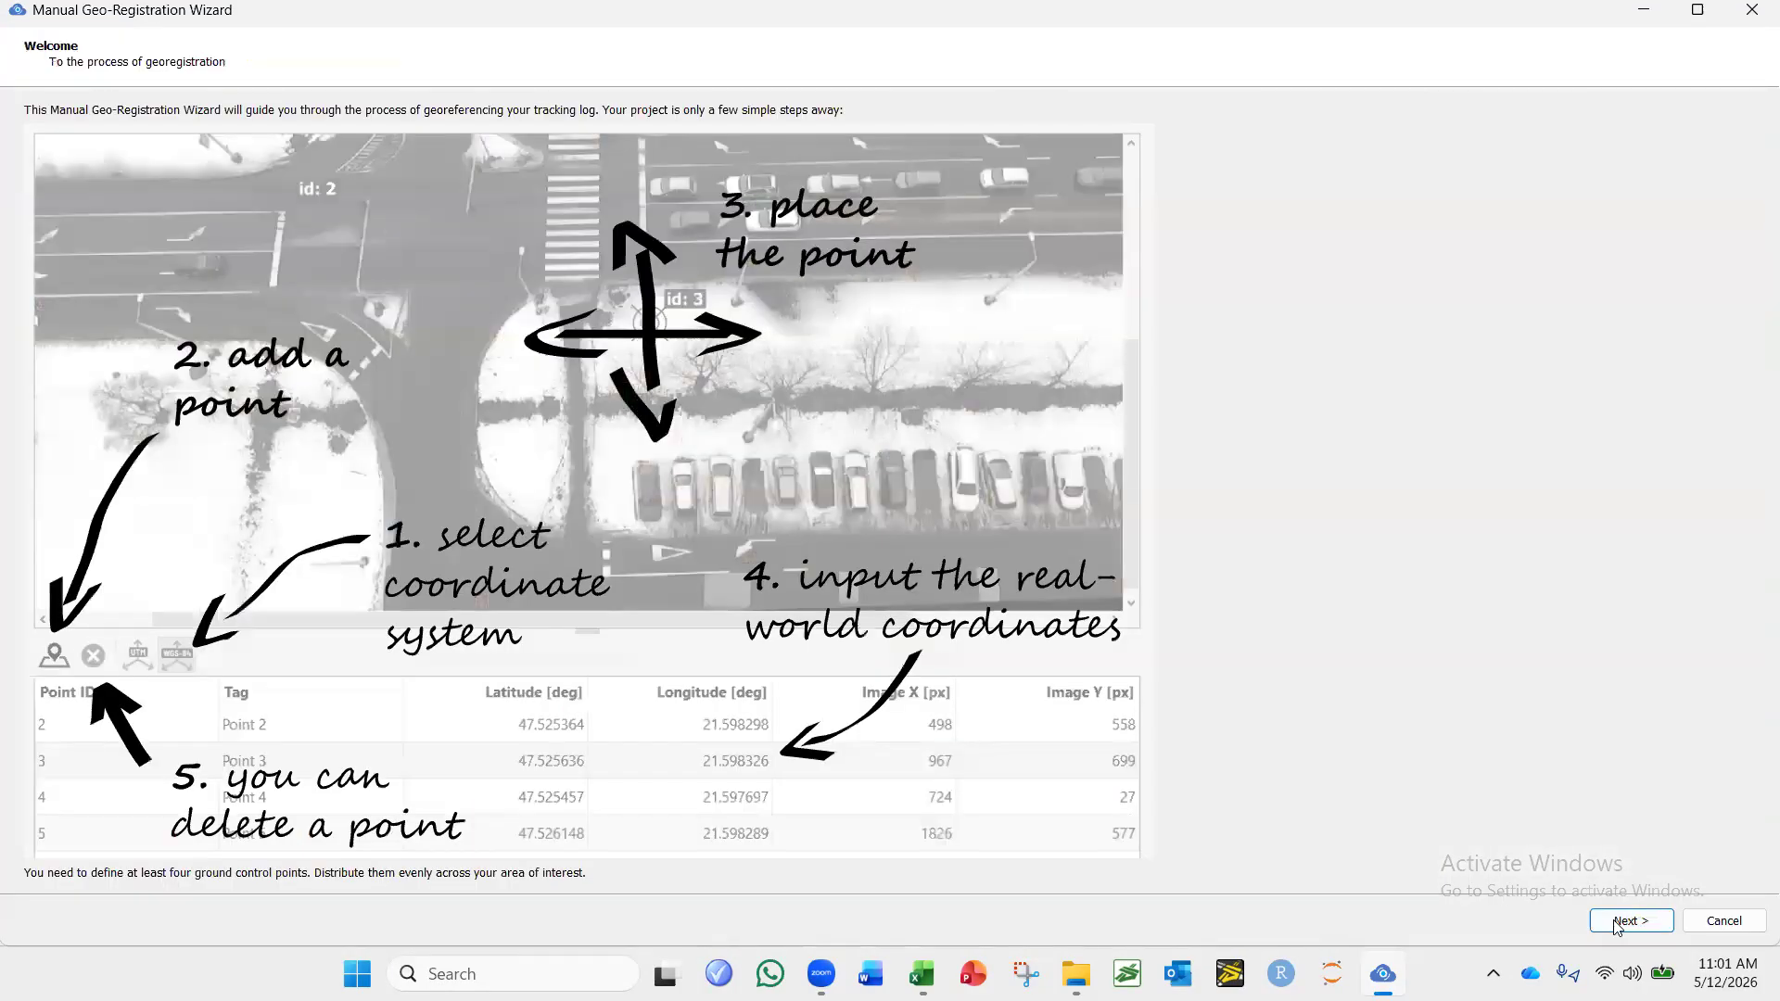
pyautogui.click(1618, 922)
pyautogui.click(1652, 922)
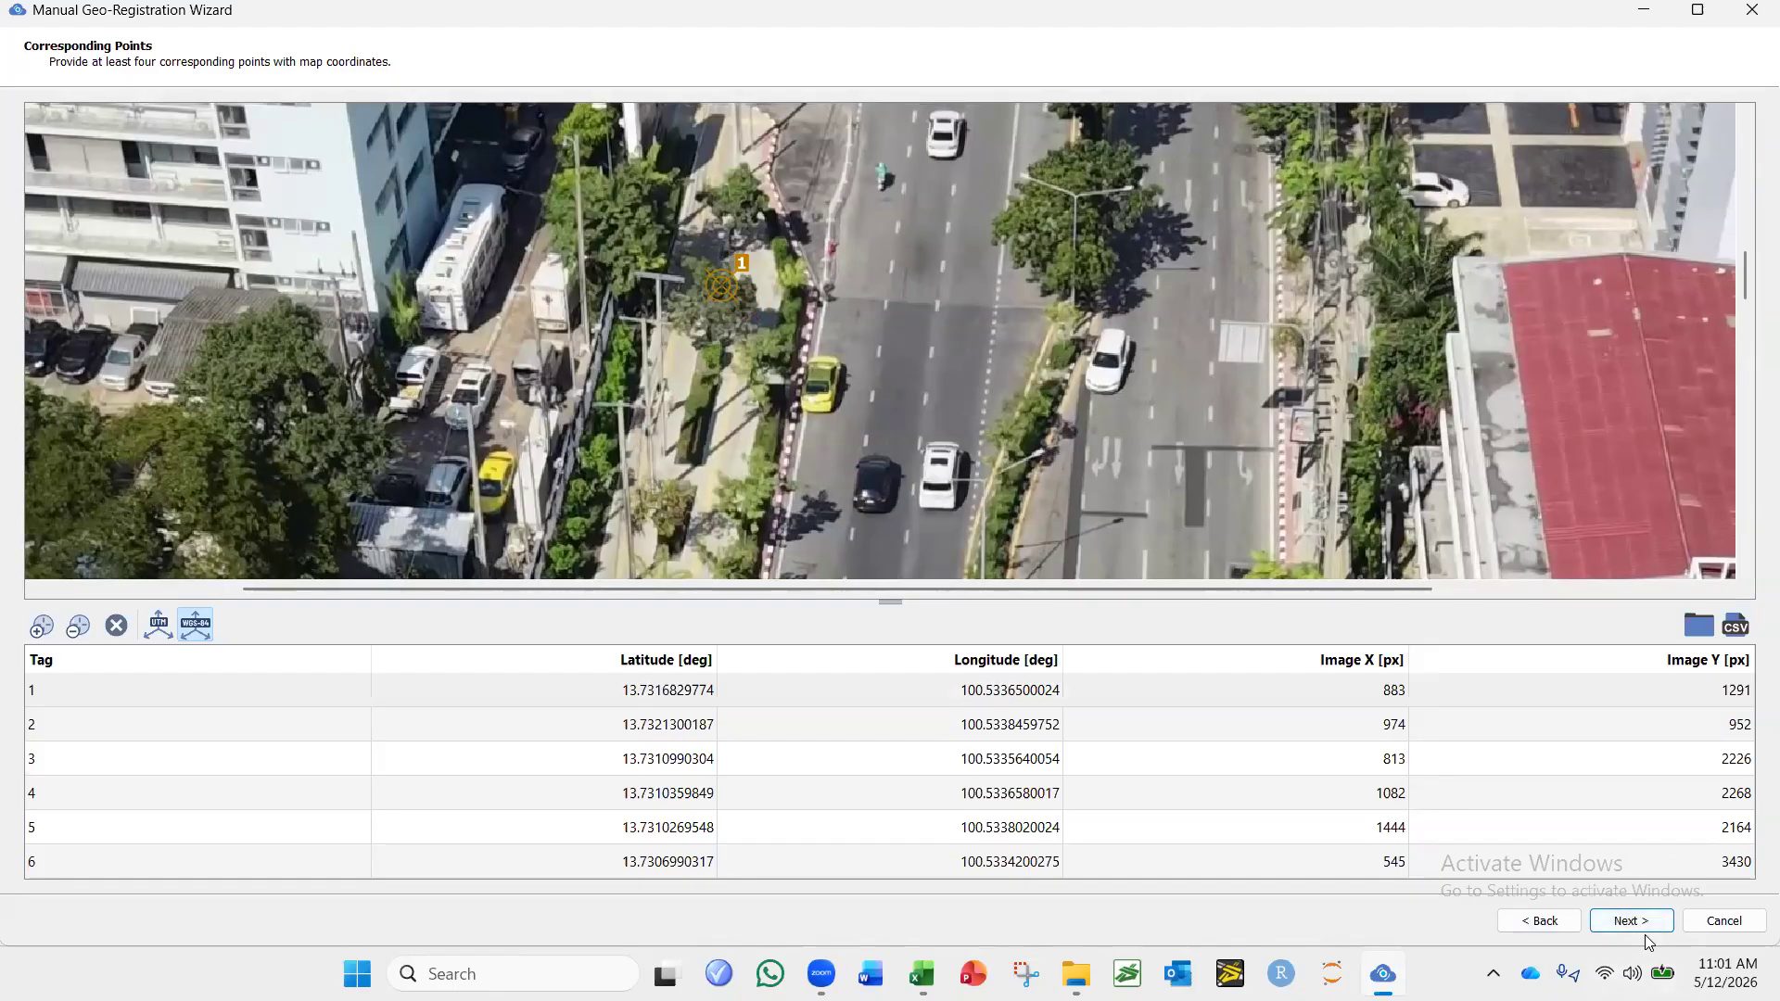
pyautogui.click(1650, 924)
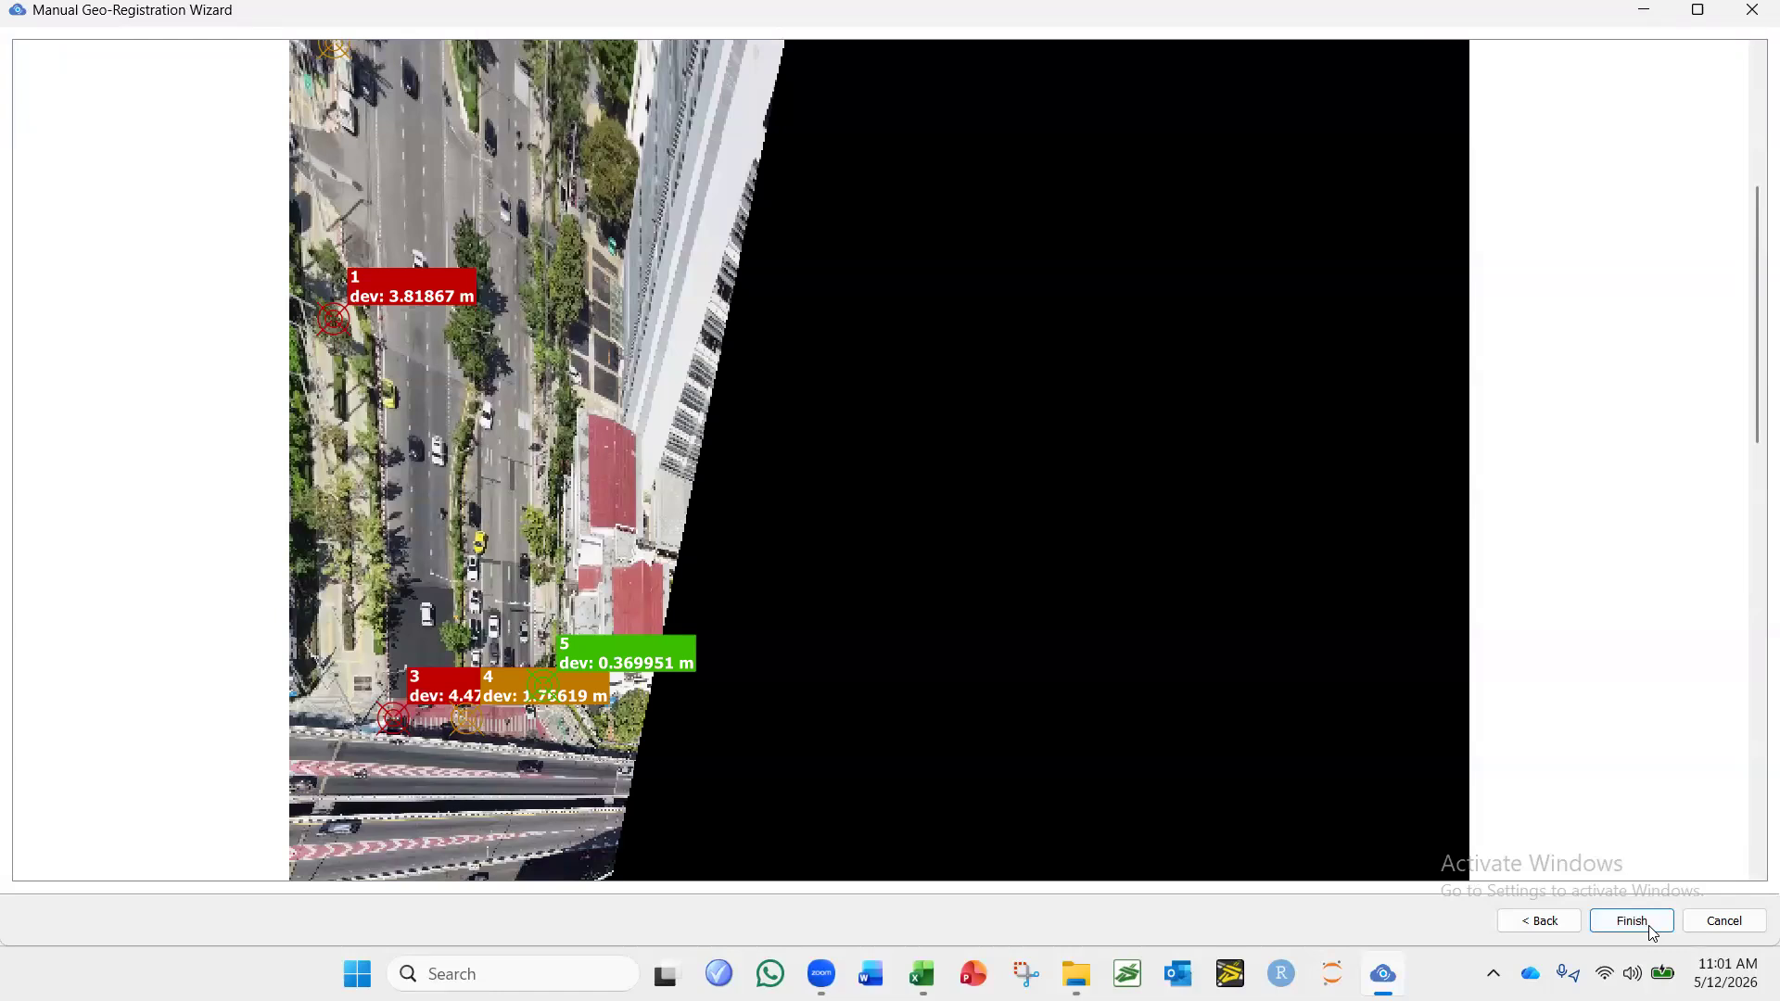
# Cancel the geo-registration without finishing, and close both the tracking log viewer and the geo_ref_HD.csv spreadsheet.
pyautogui.click(1576, 920)
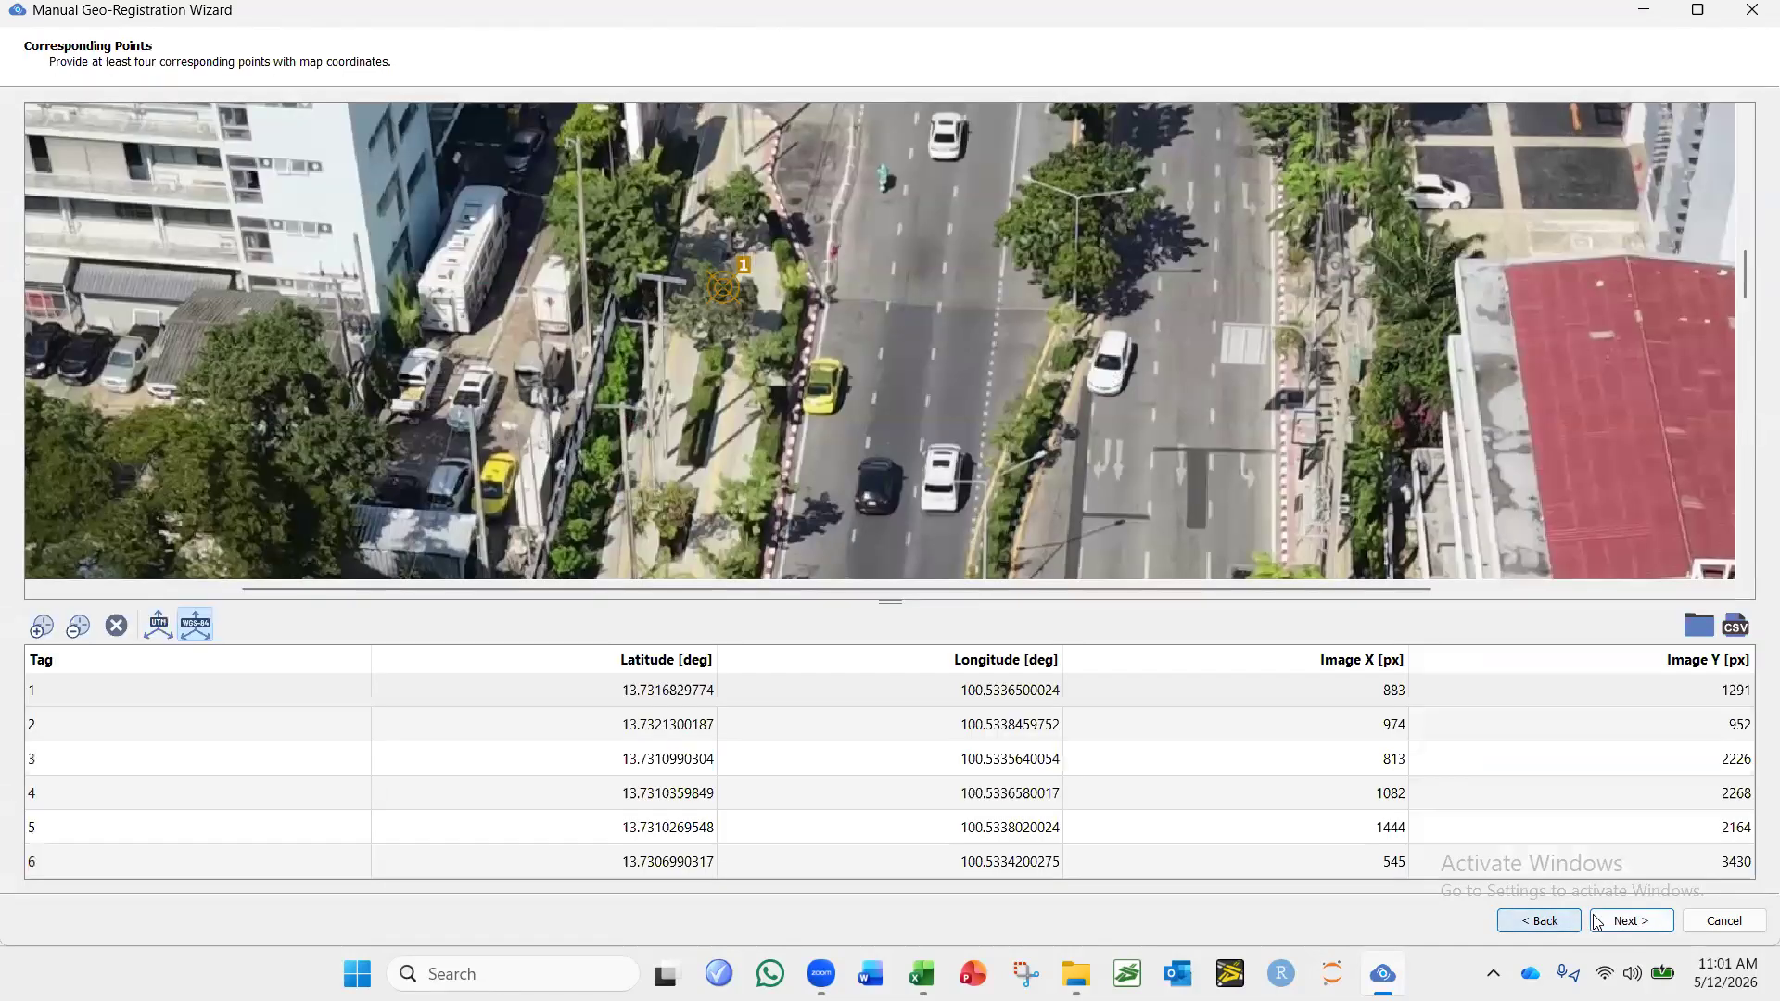
pyautogui.click(1715, 920)
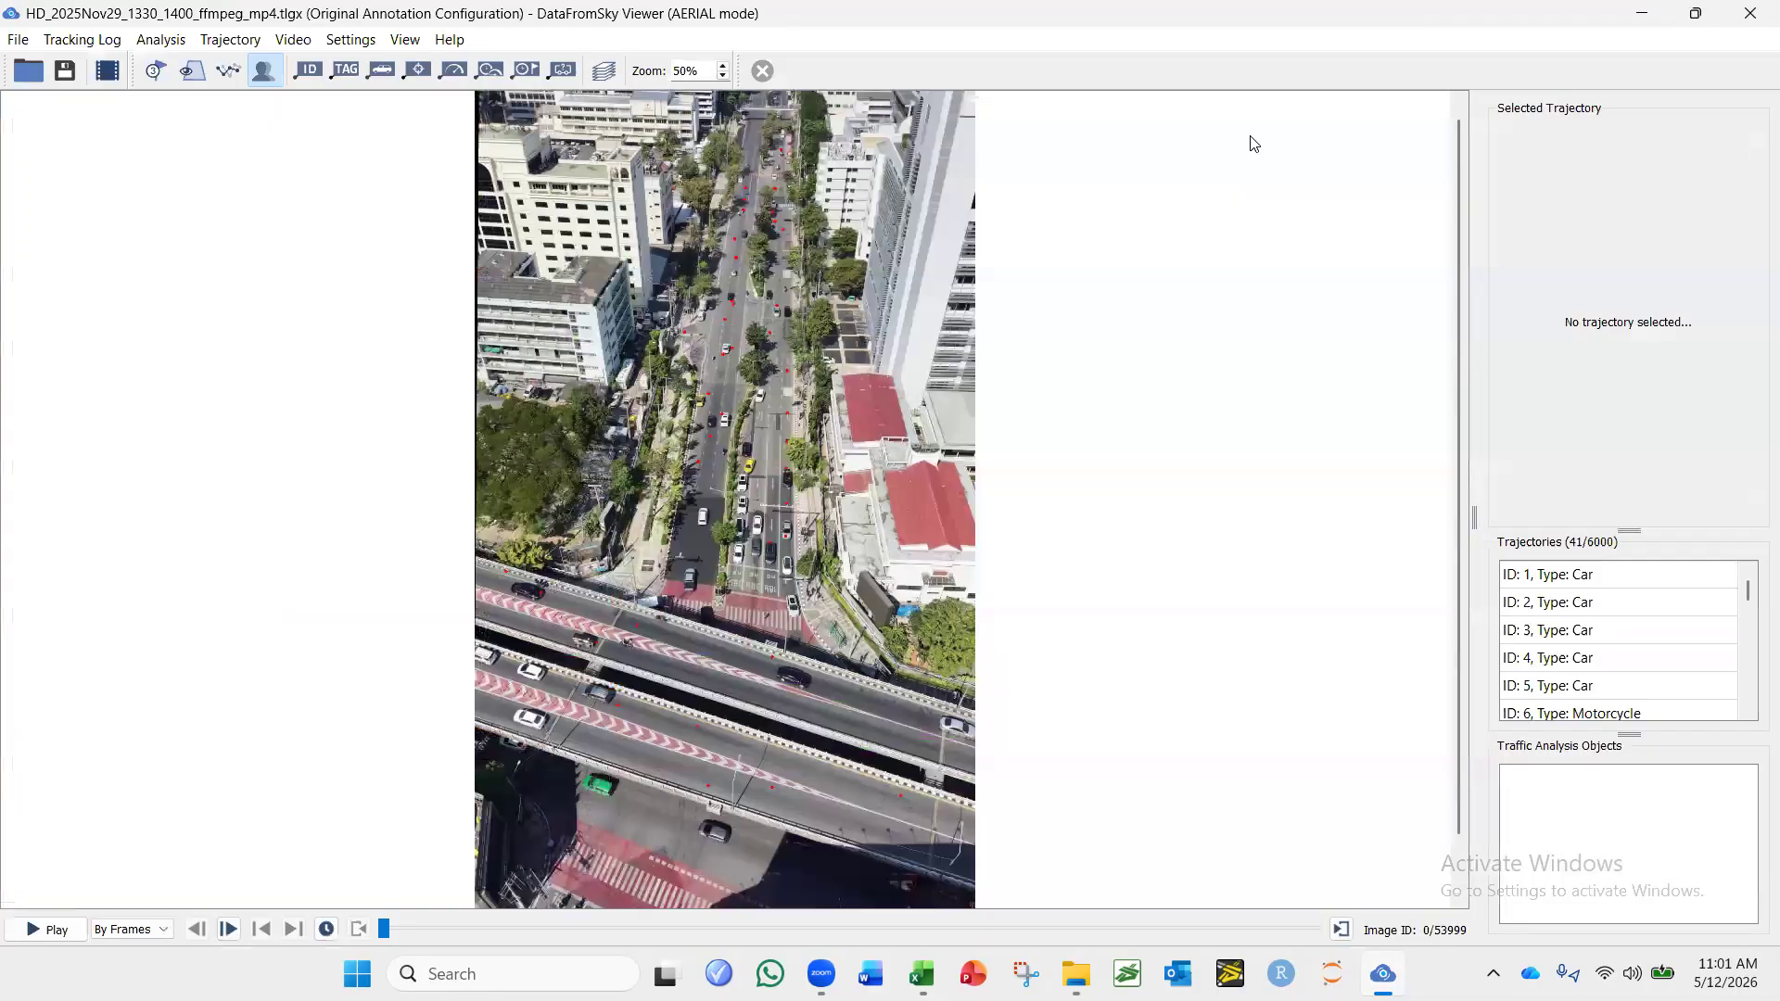
pyautogui.click(1745, 15)
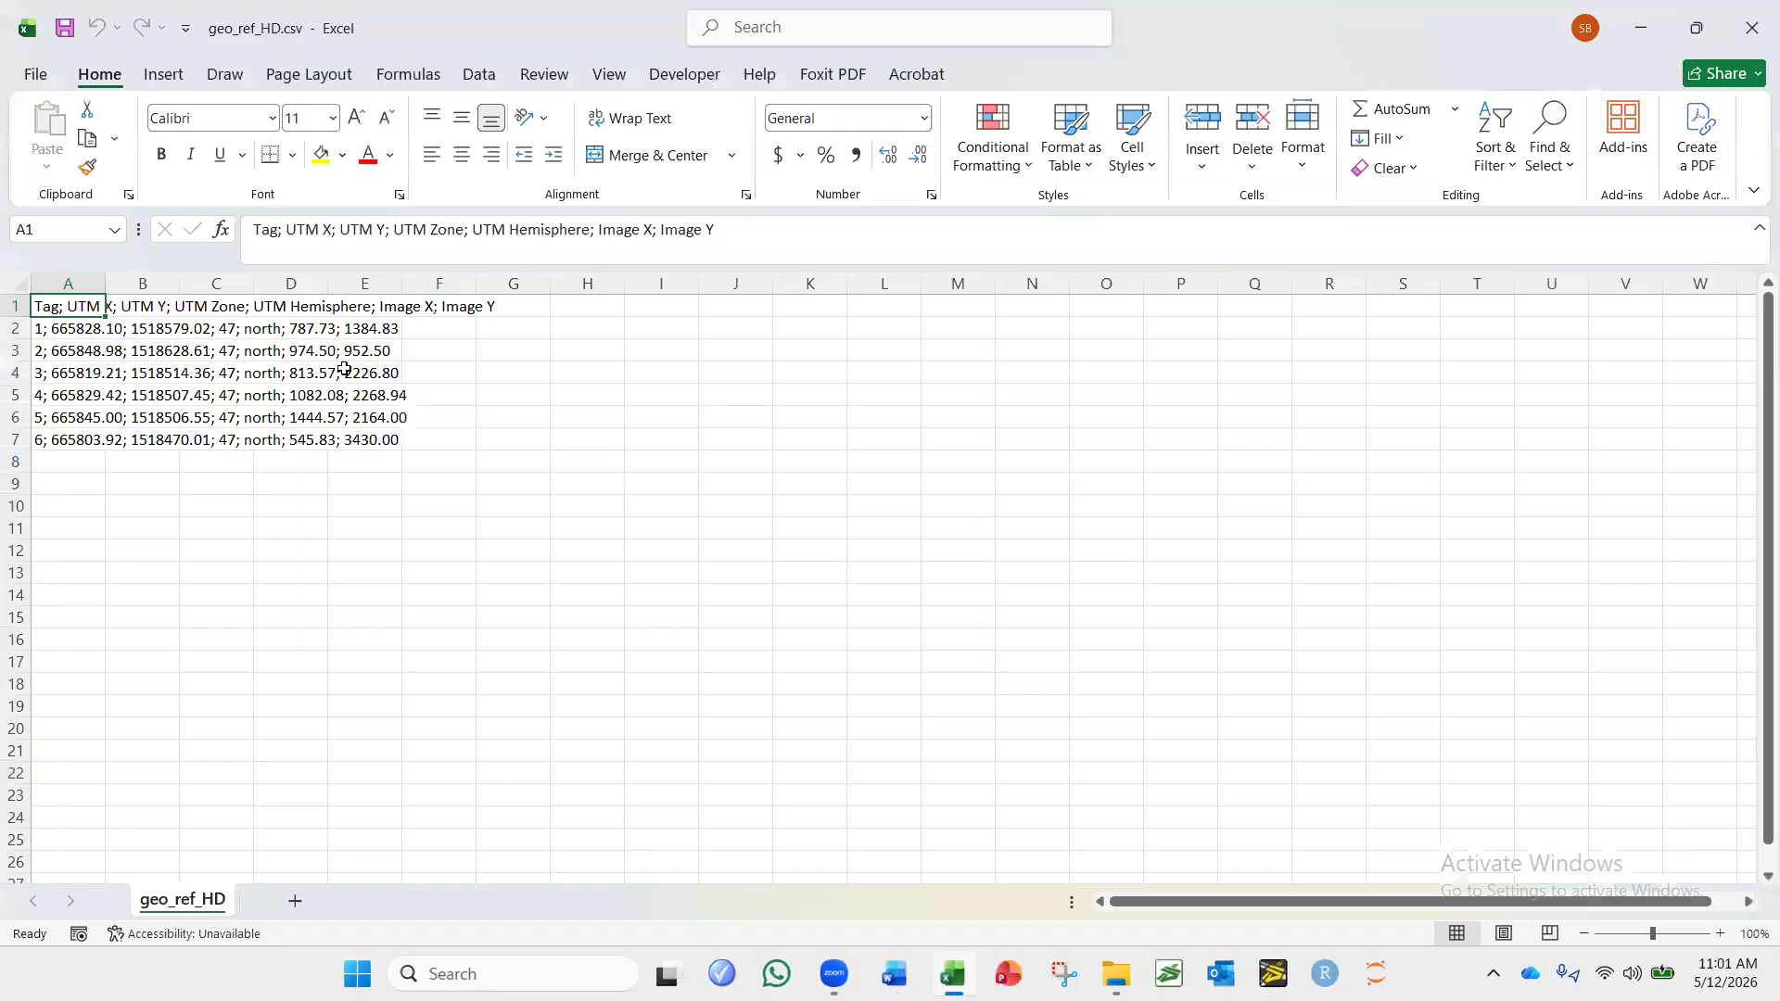
pyautogui.click(1752, 20)
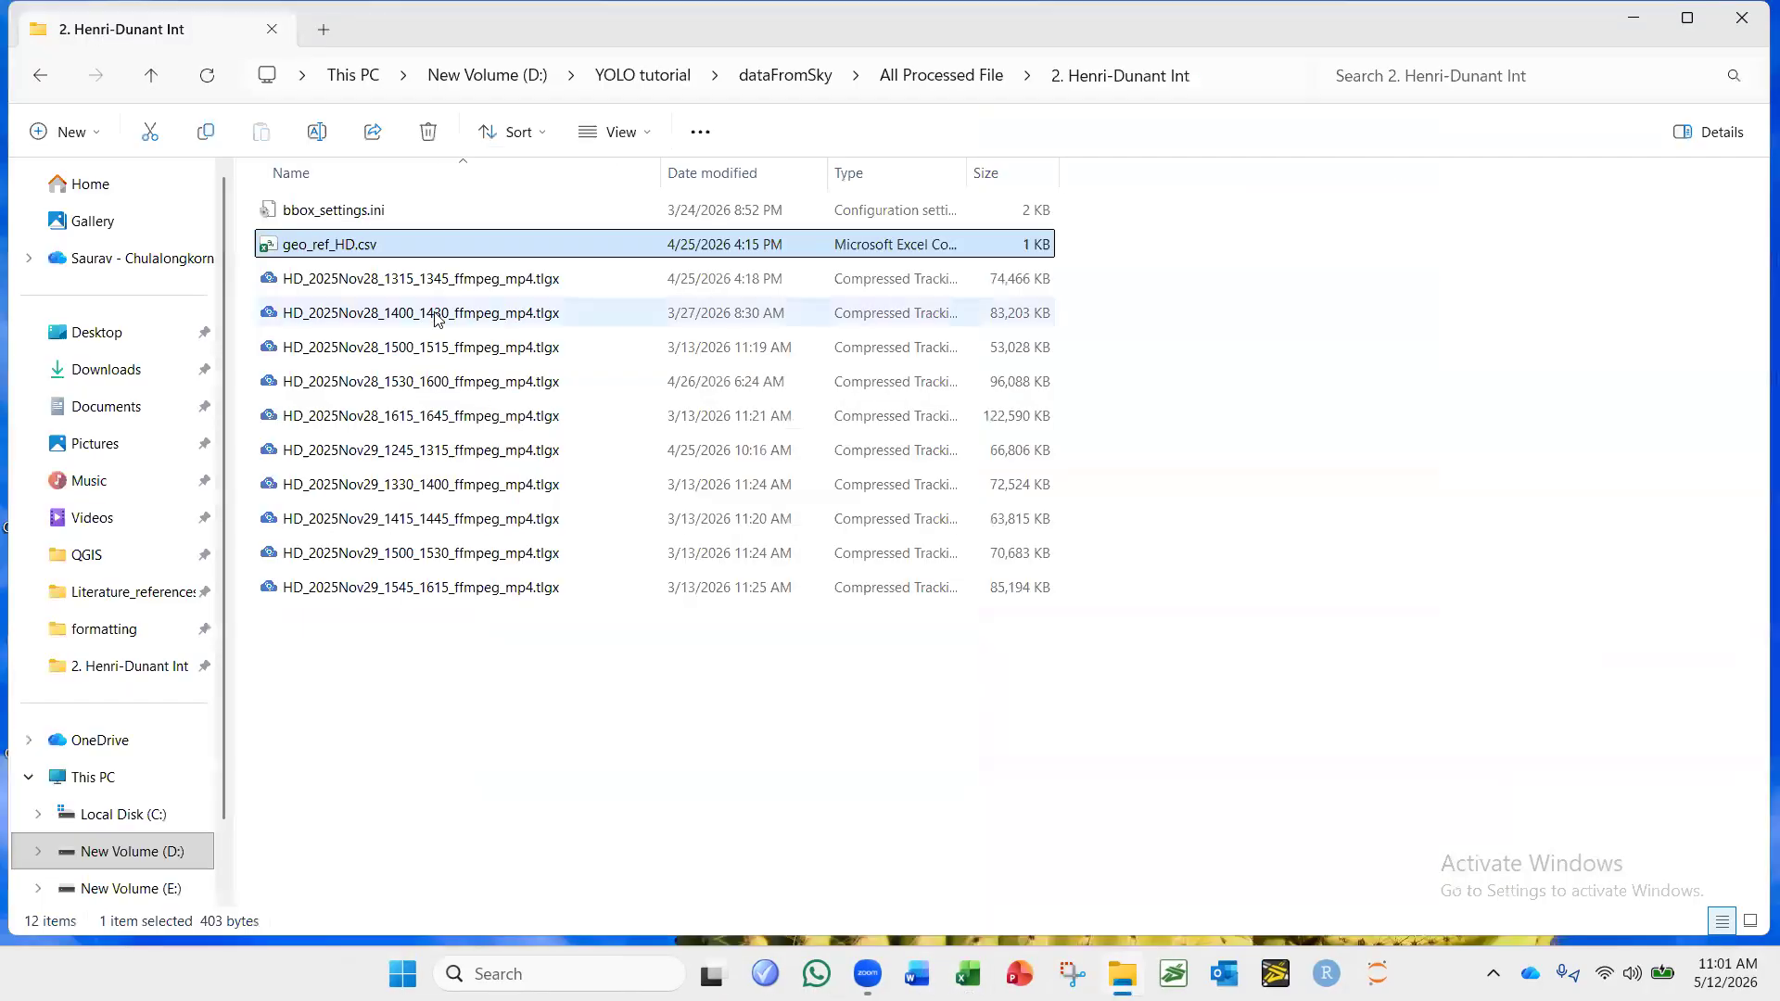
# Open the tracking log HD_2025Nov28_1315_1345_ffmpeg_mp4.tlgx without specifying its video, and maximize the viewer.
pyautogui.click(401, 389)
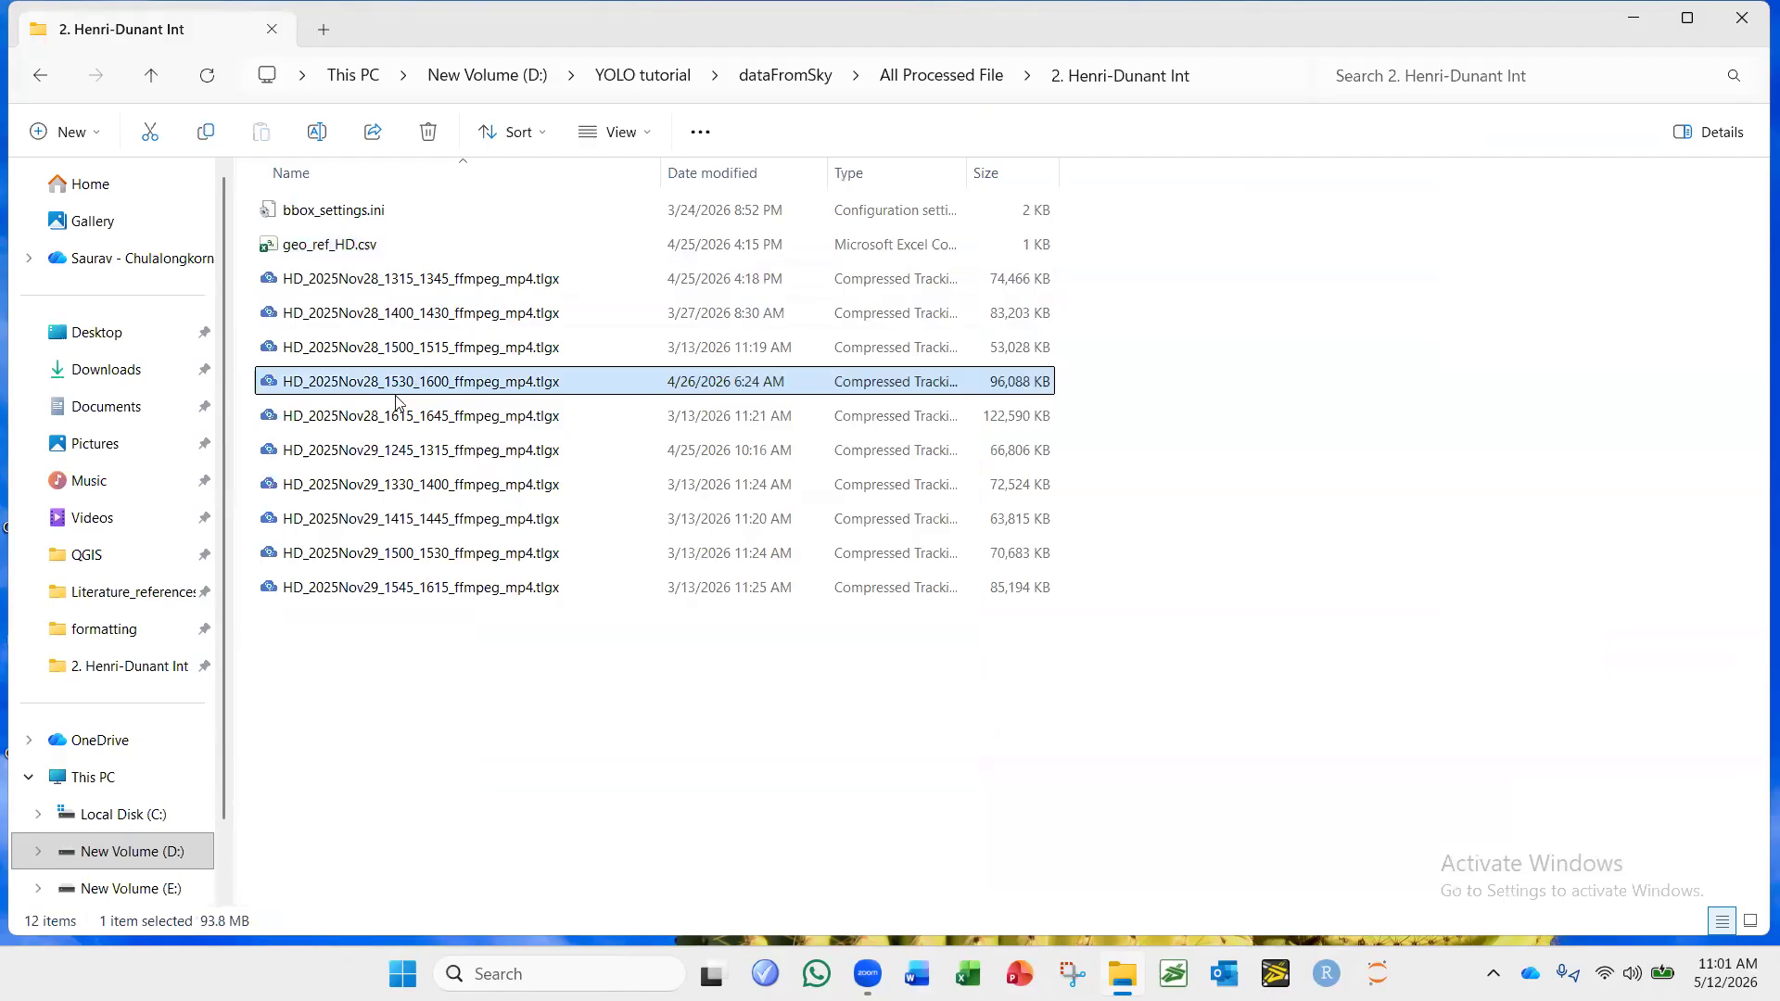
pyautogui.doubleClick(448, 283)
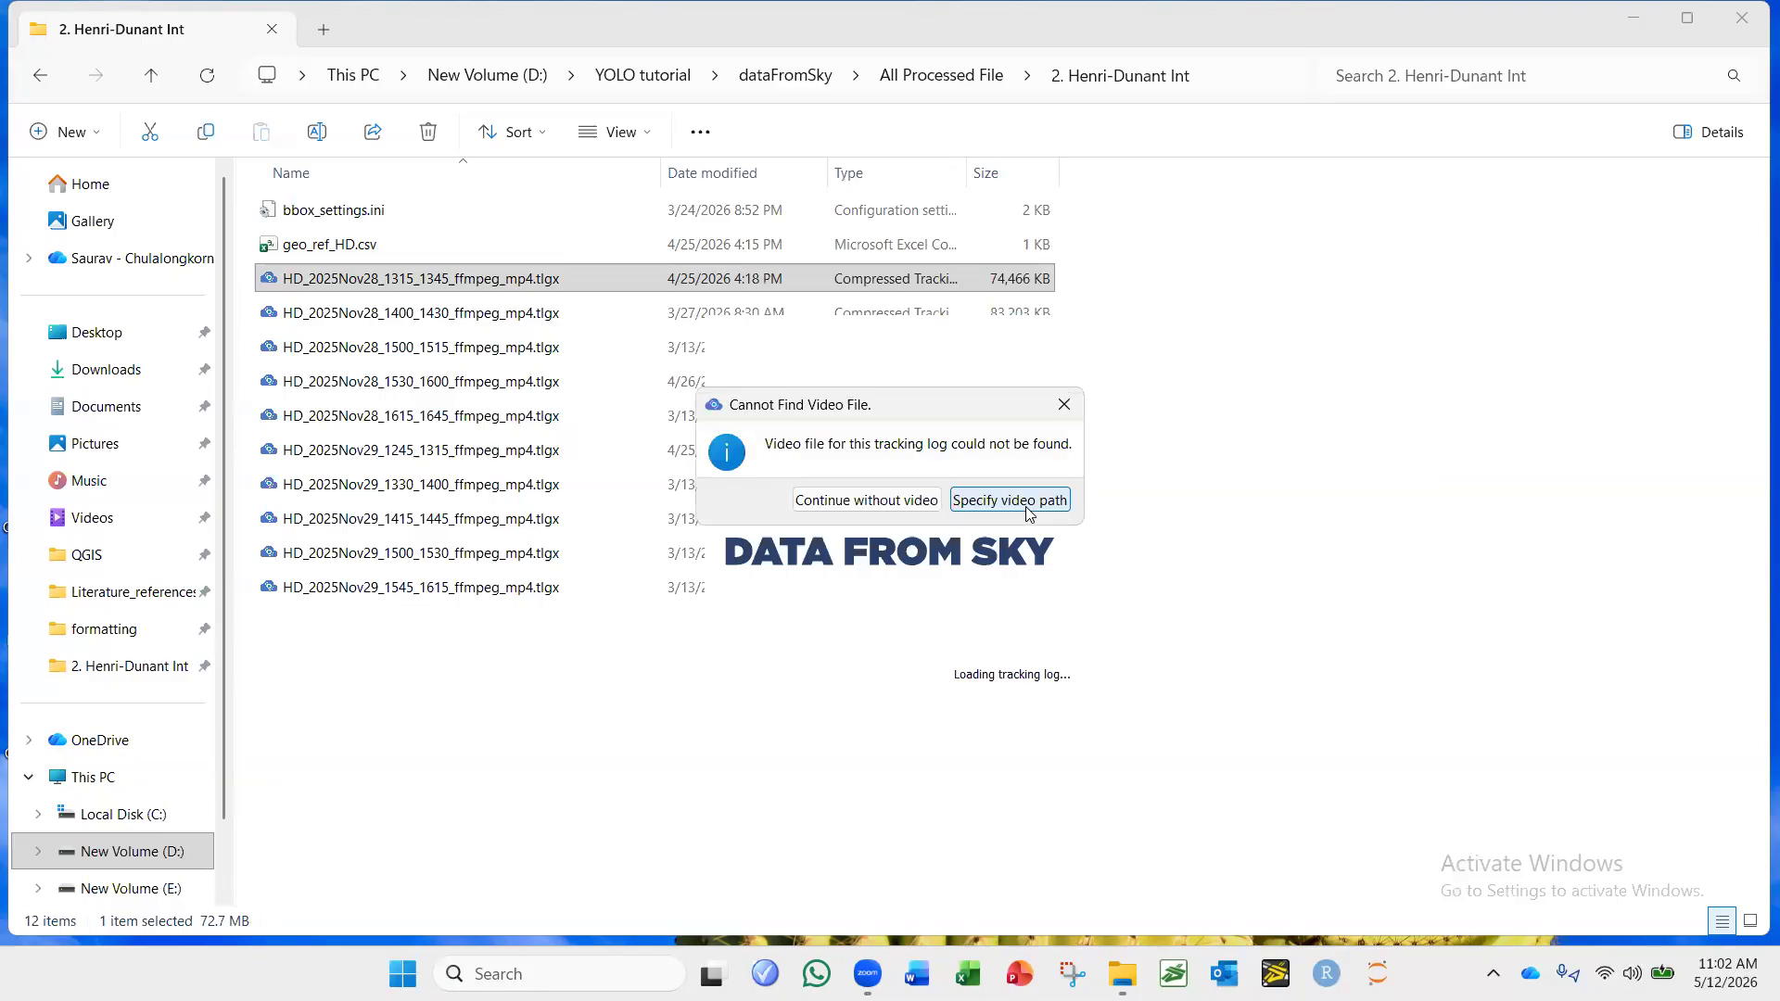
pyautogui.click(867, 498)
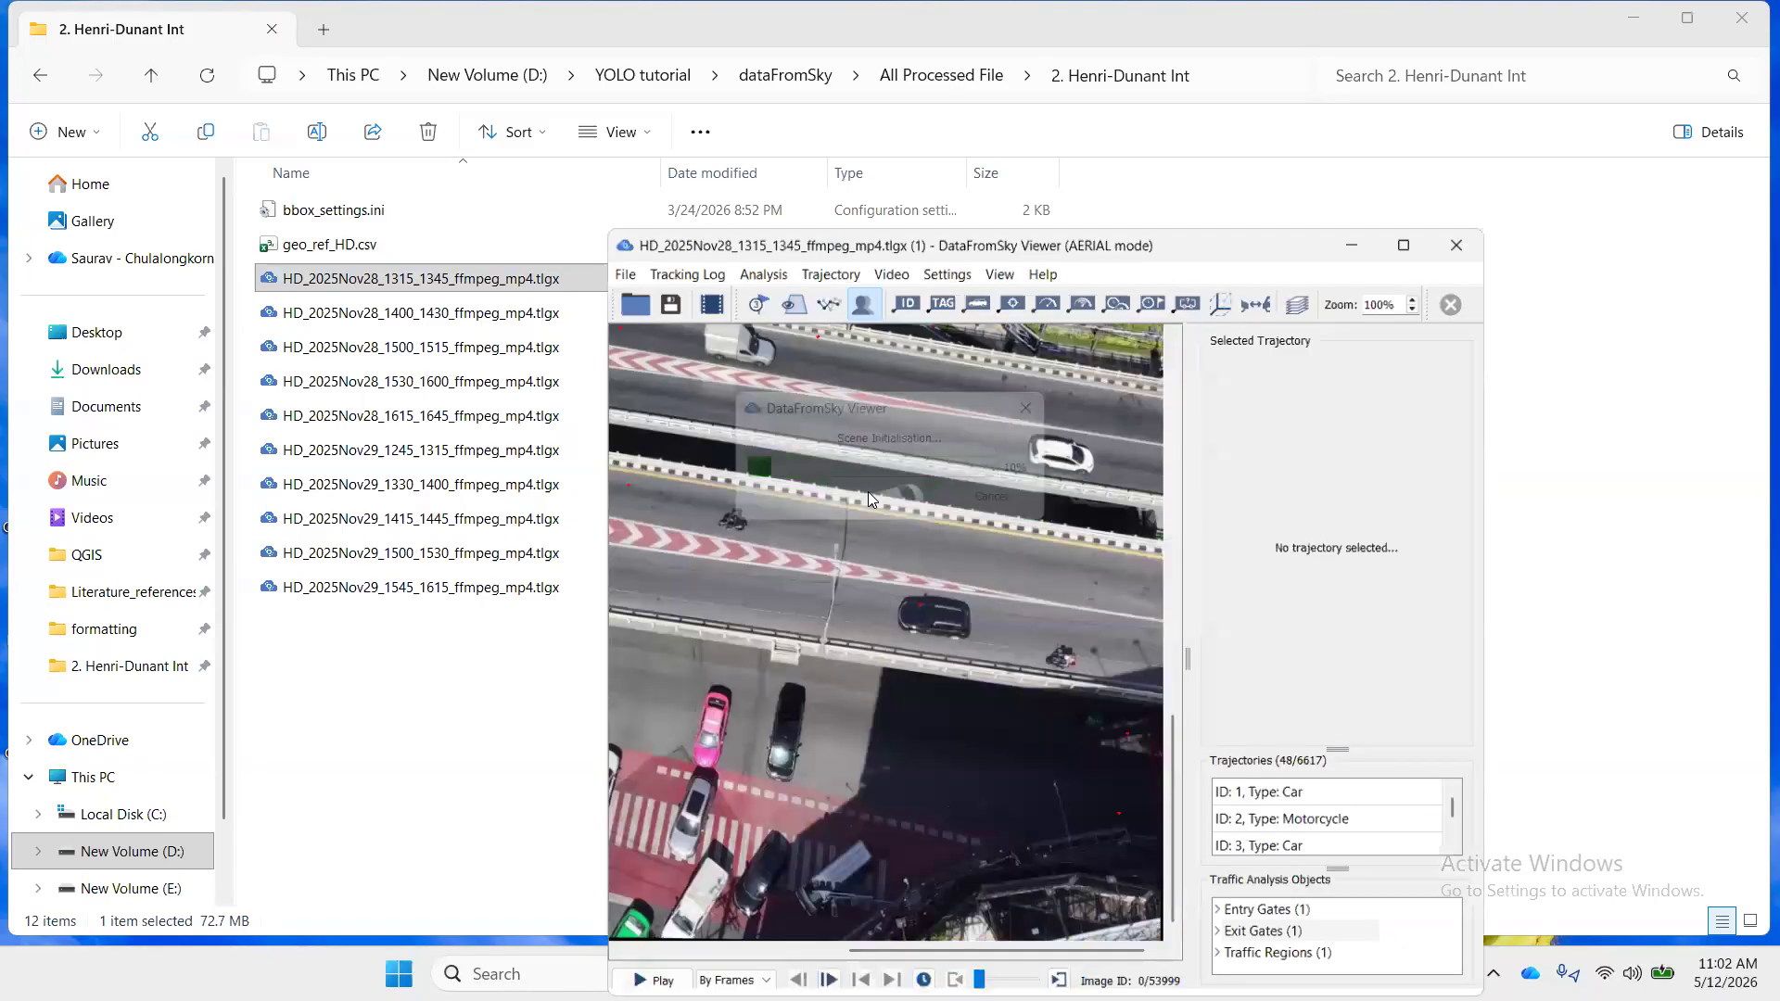
pyautogui.click(1415, 233)
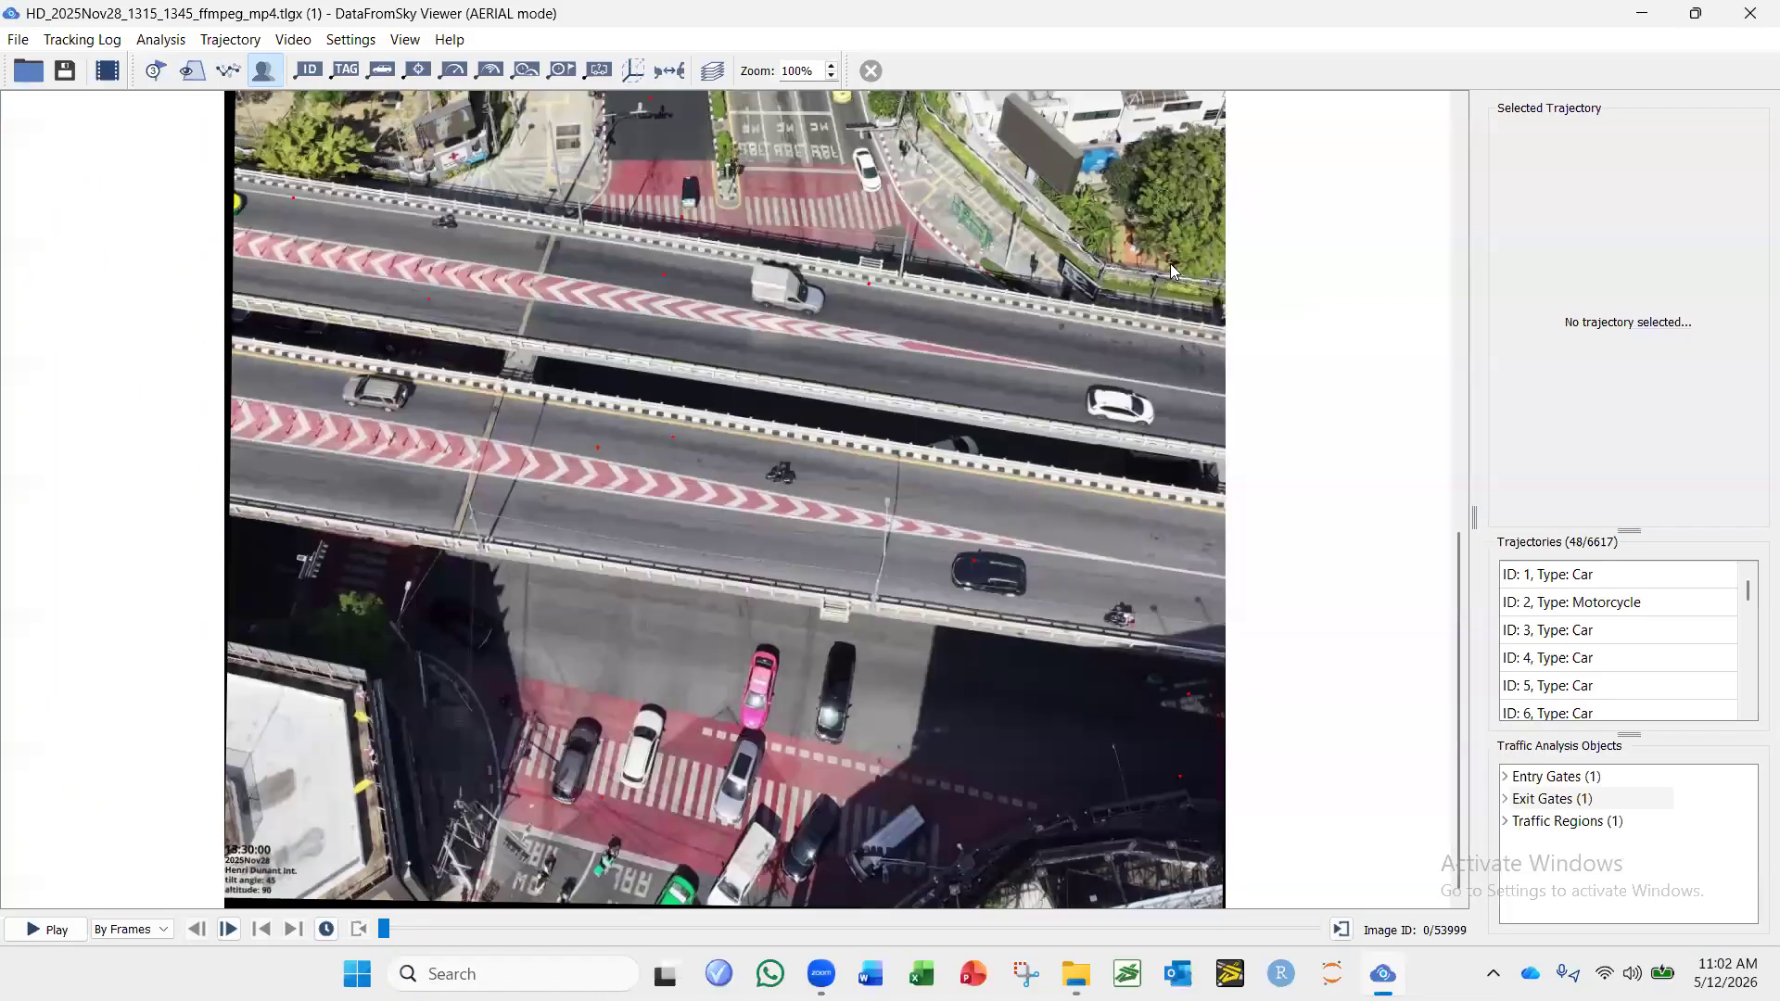
# Start manual geo-registration for this log and generate the registration preview from its existing control points in a maximized wizard.
pyautogui.click(76, 40)
pyautogui.click(102, 96)
pyautogui.click(1231, 276)
pyautogui.click(106, 39)
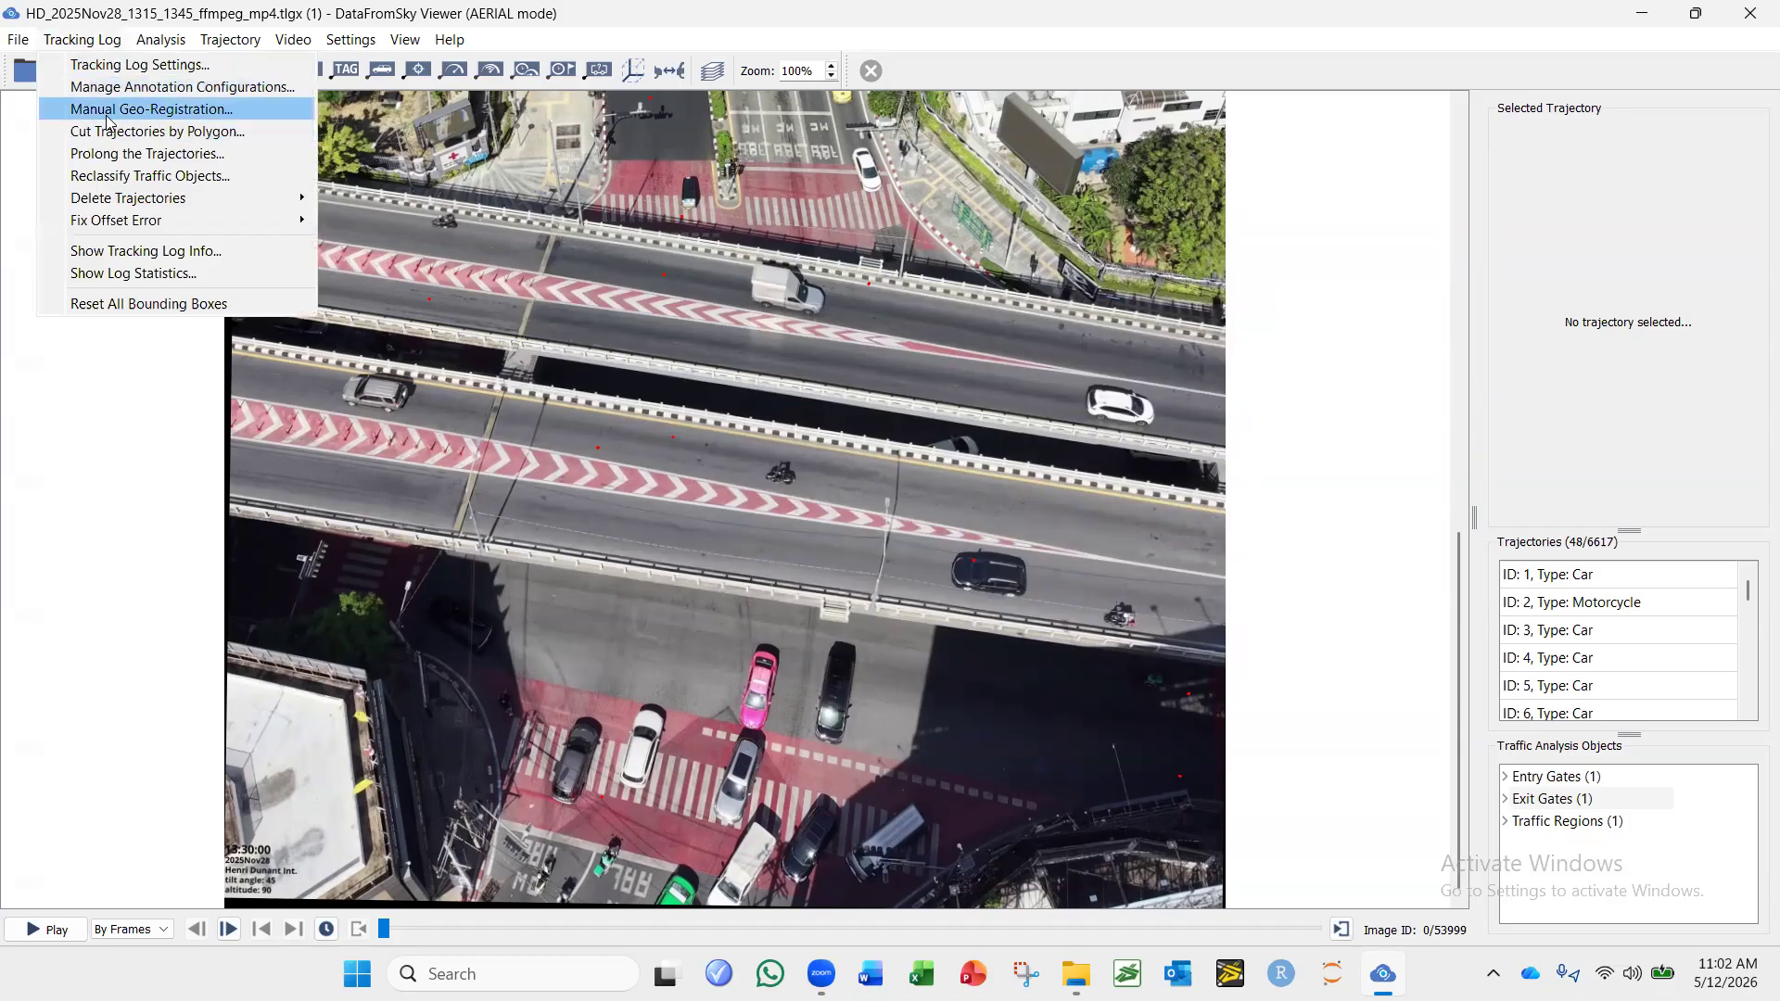
pyautogui.click(107, 110)
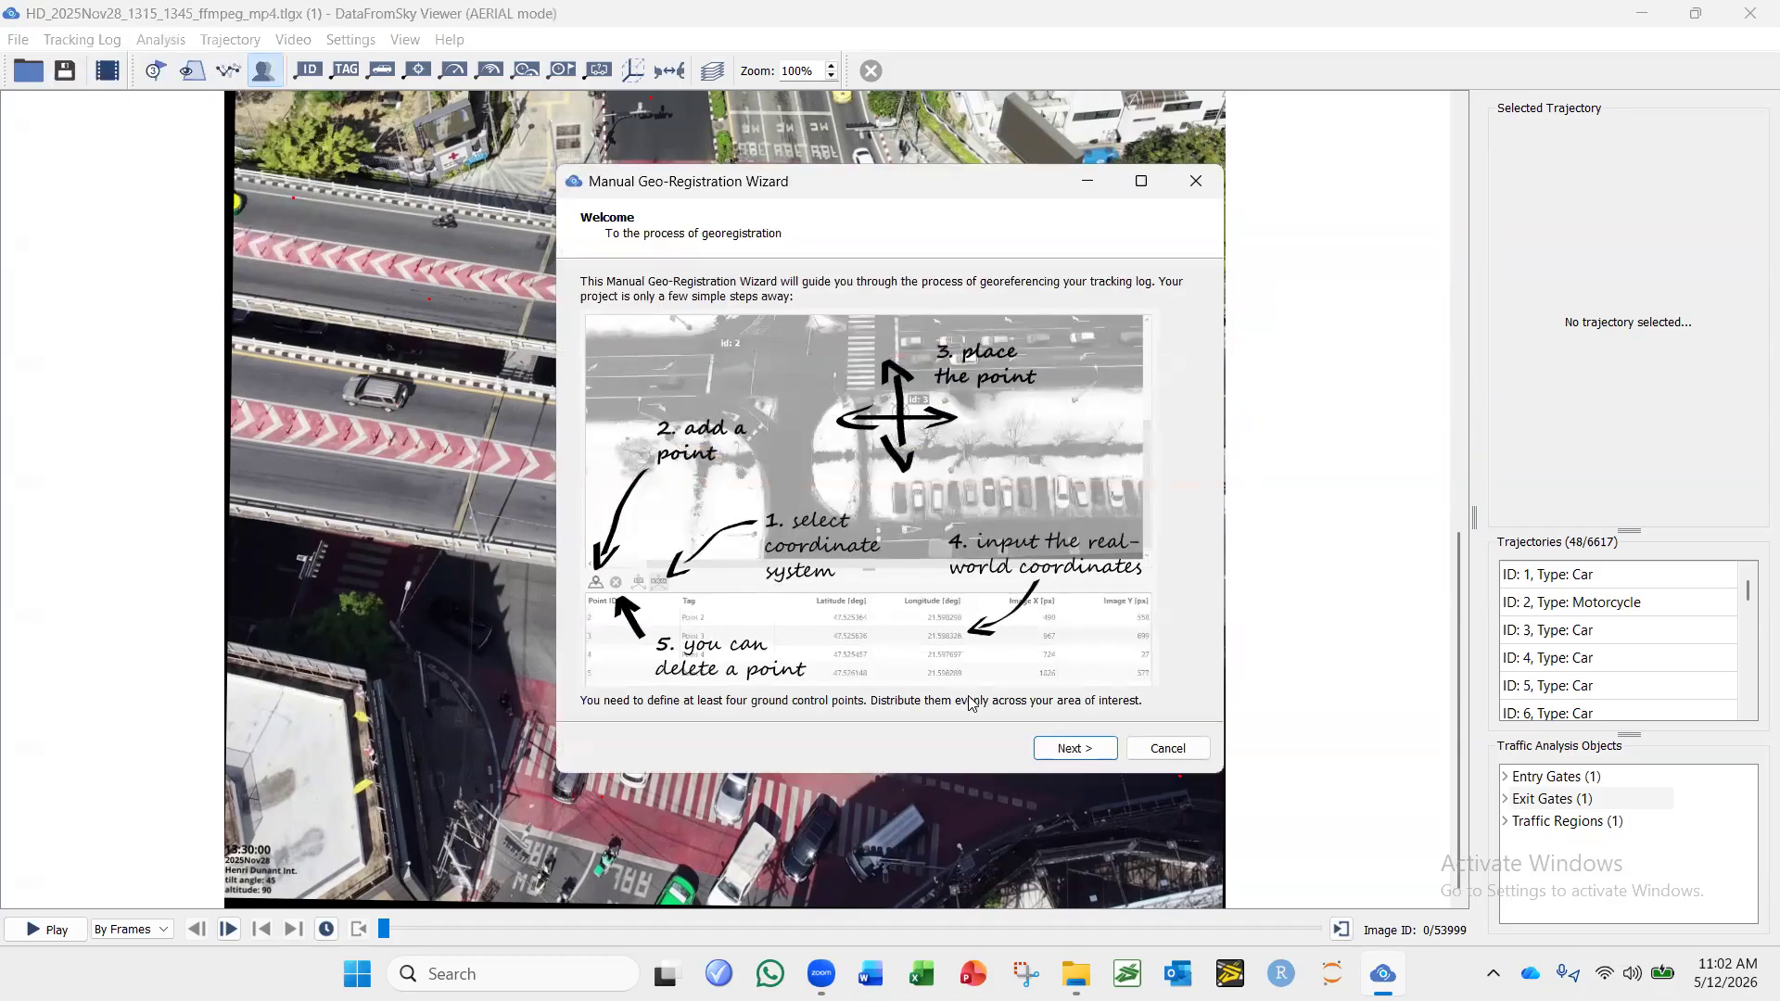
pyautogui.click(1074, 749)
pyautogui.click(1075, 751)
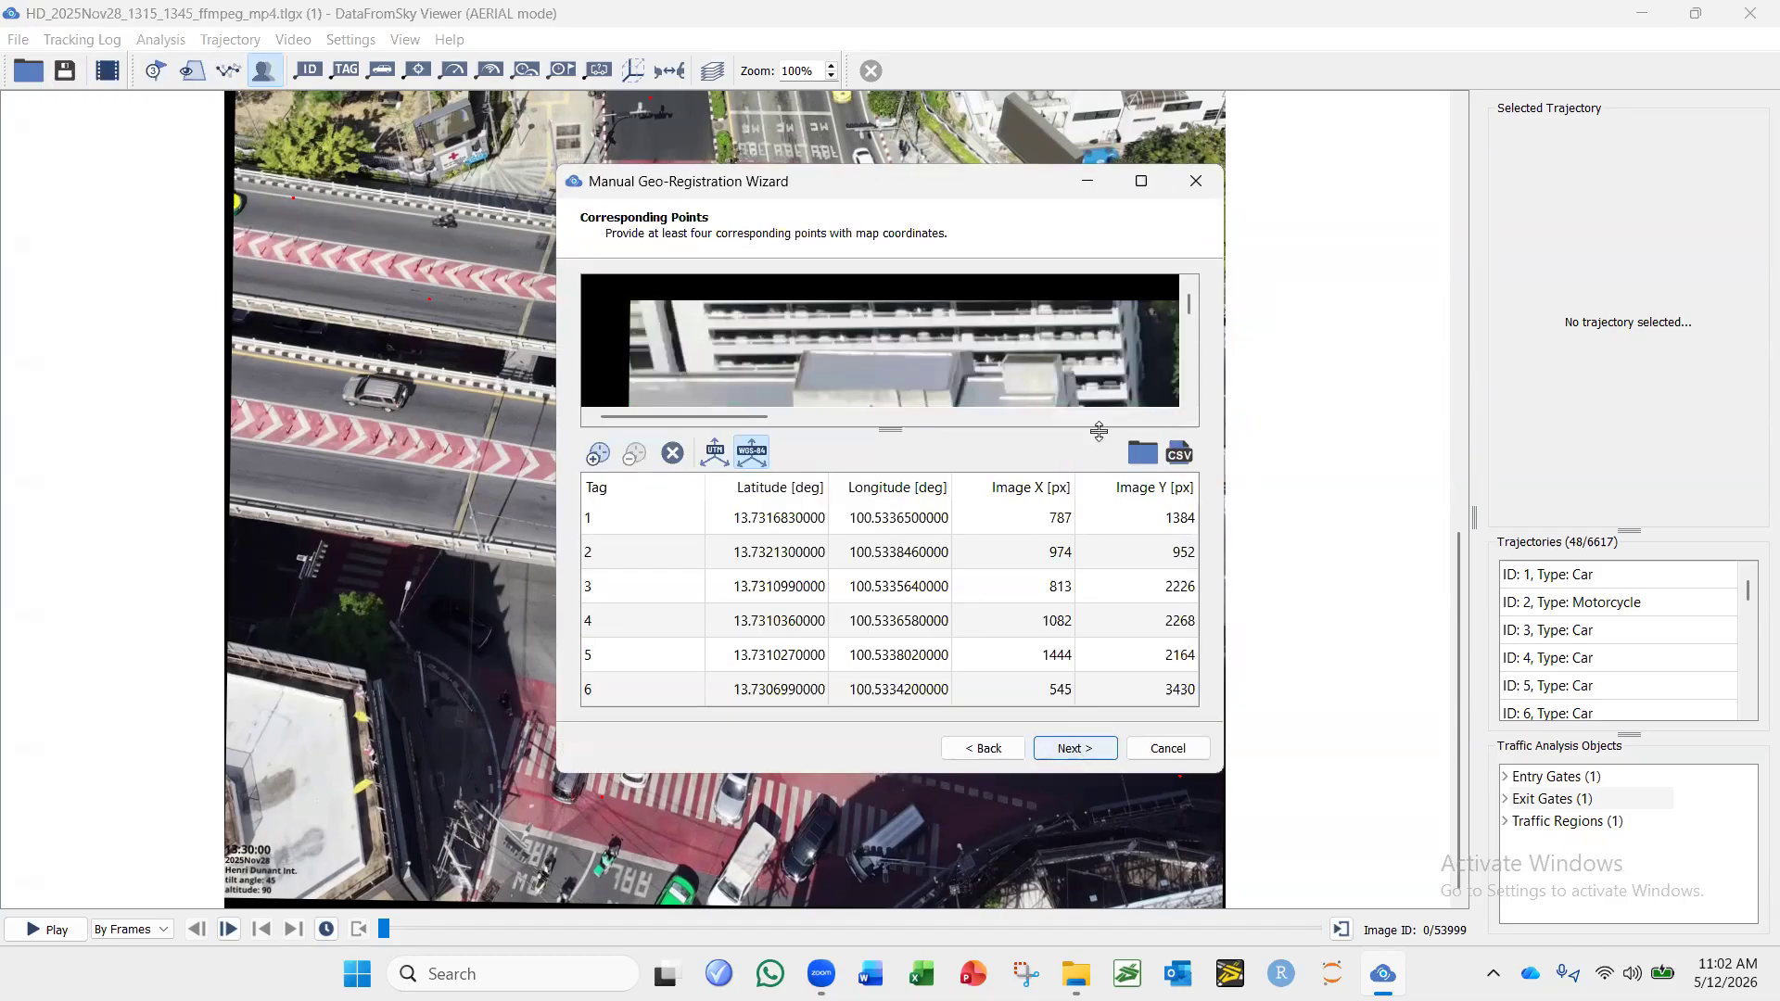
pyautogui.click(1076, 749)
pyautogui.click(1143, 184)
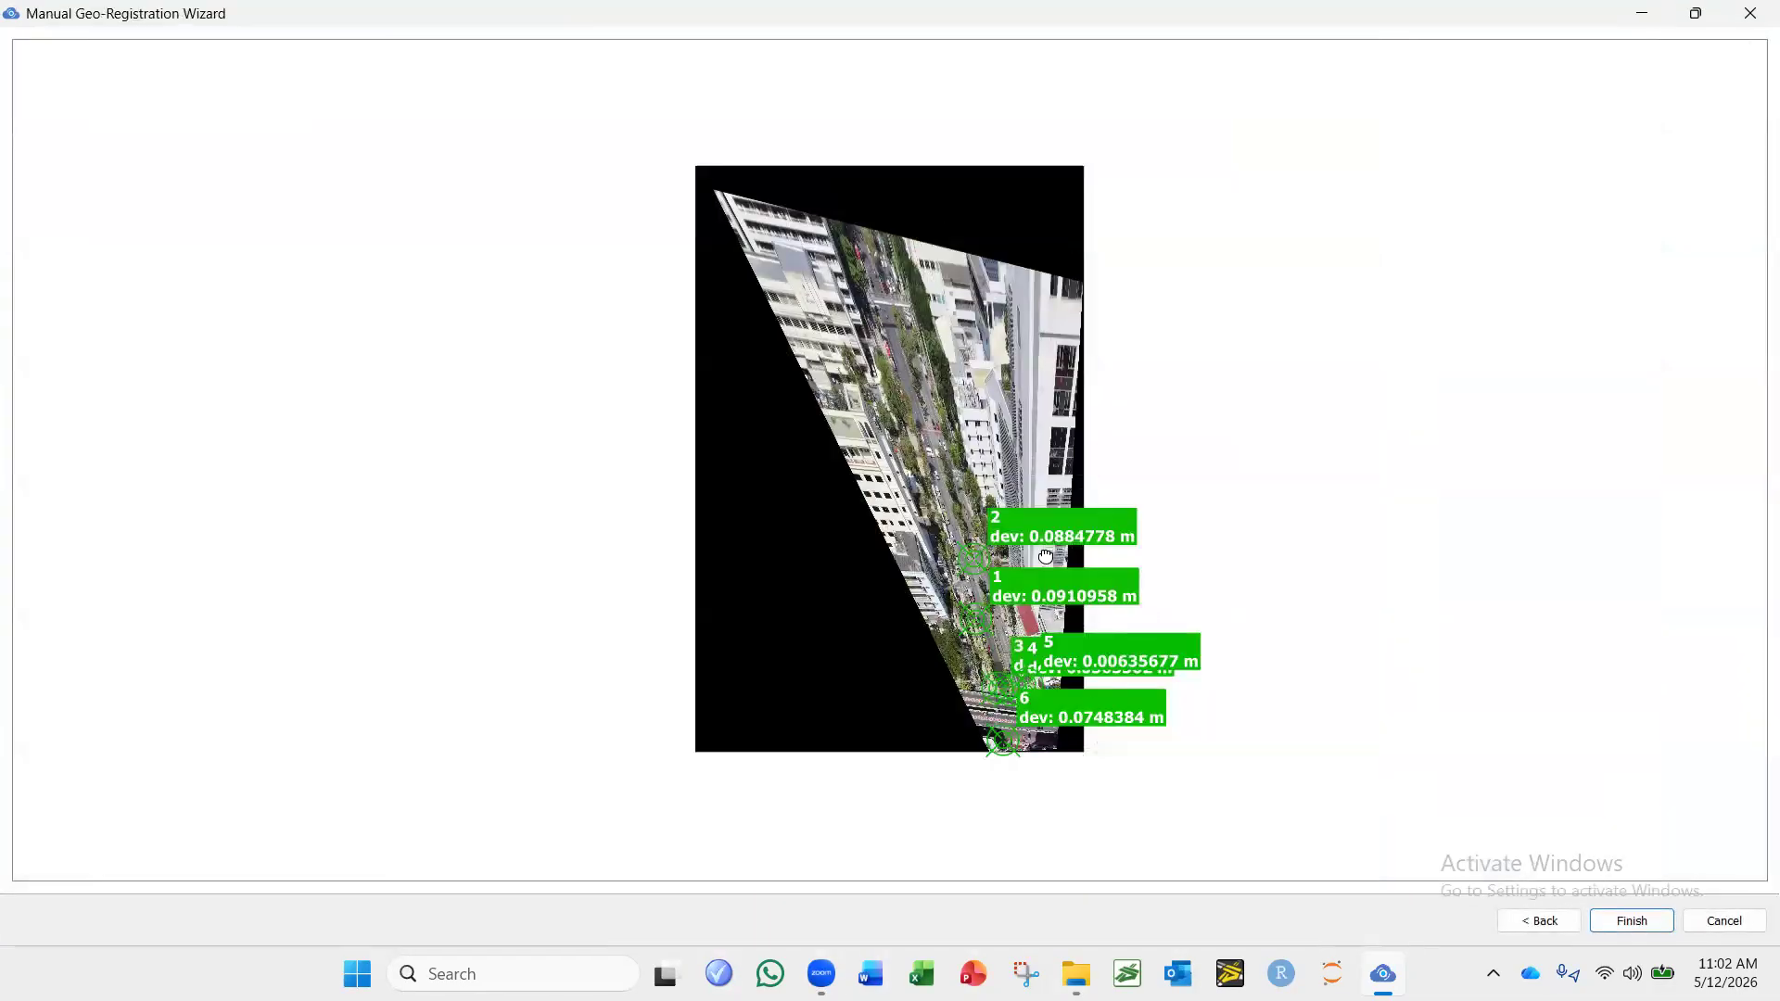
# Examine the deviations of the control points along the road and at the intersection in the registration preview.
pyautogui.scroll(3, 1256, 702)
pyautogui.scroll(1, 1256, 702)
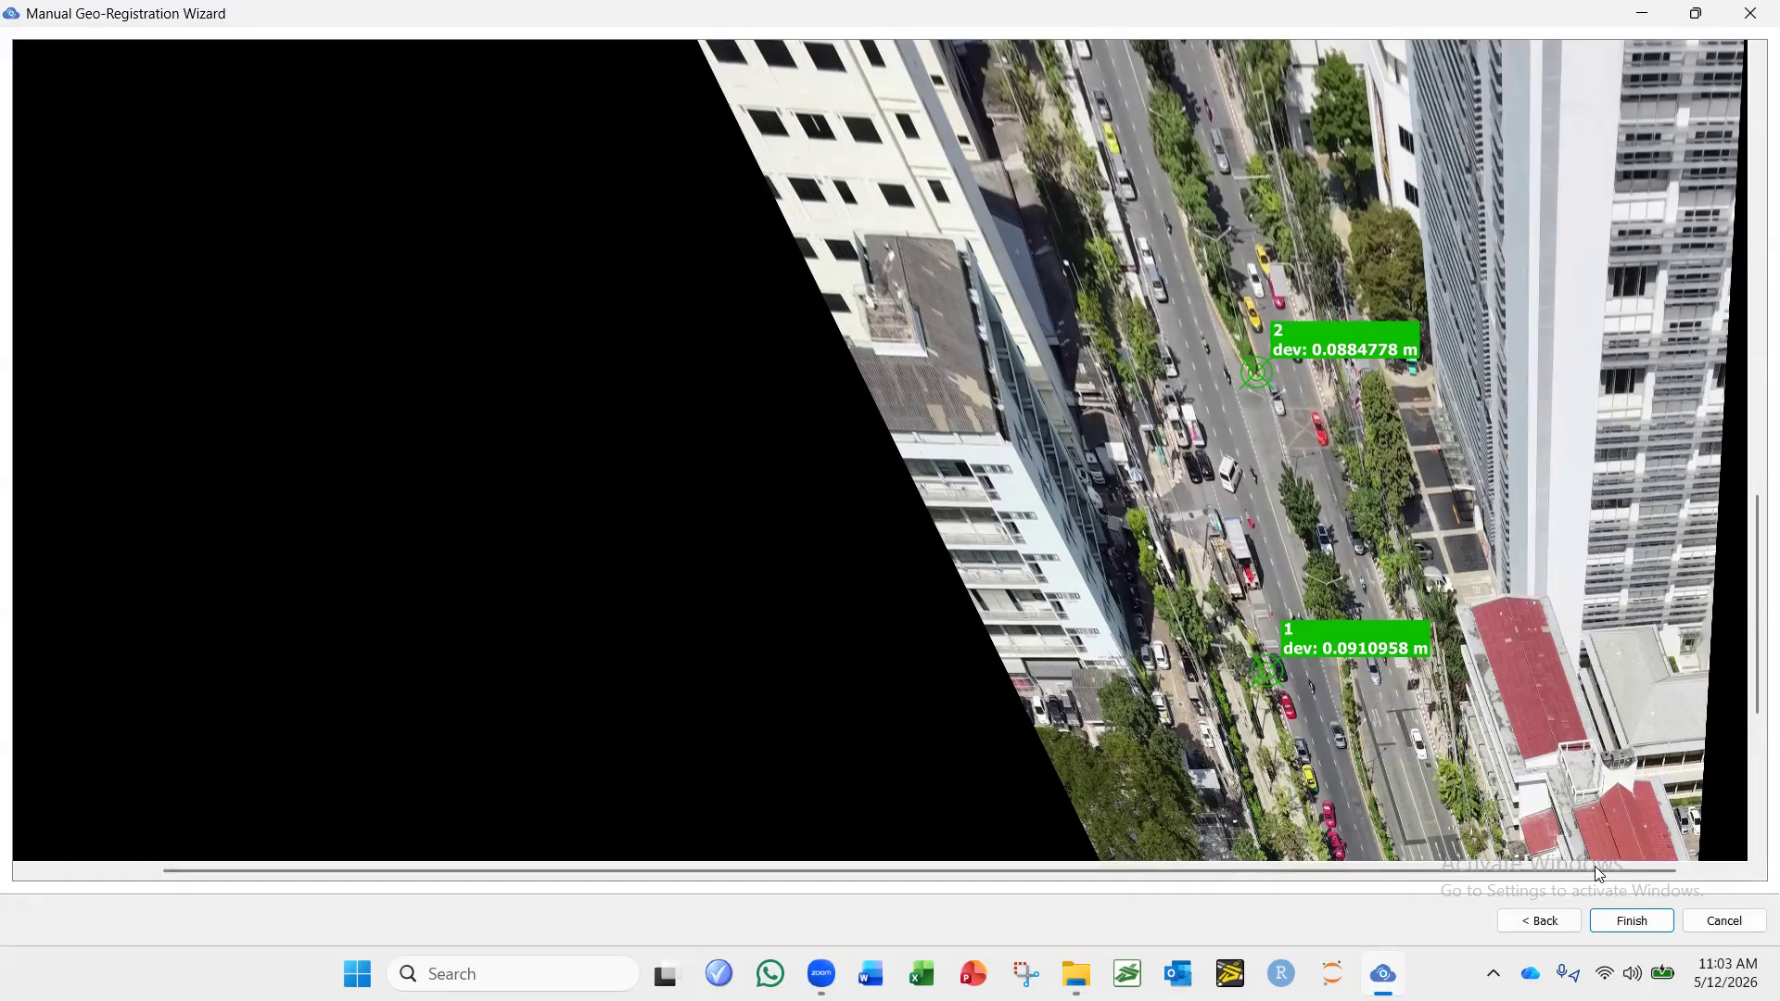
pyautogui.click(1698, 17)
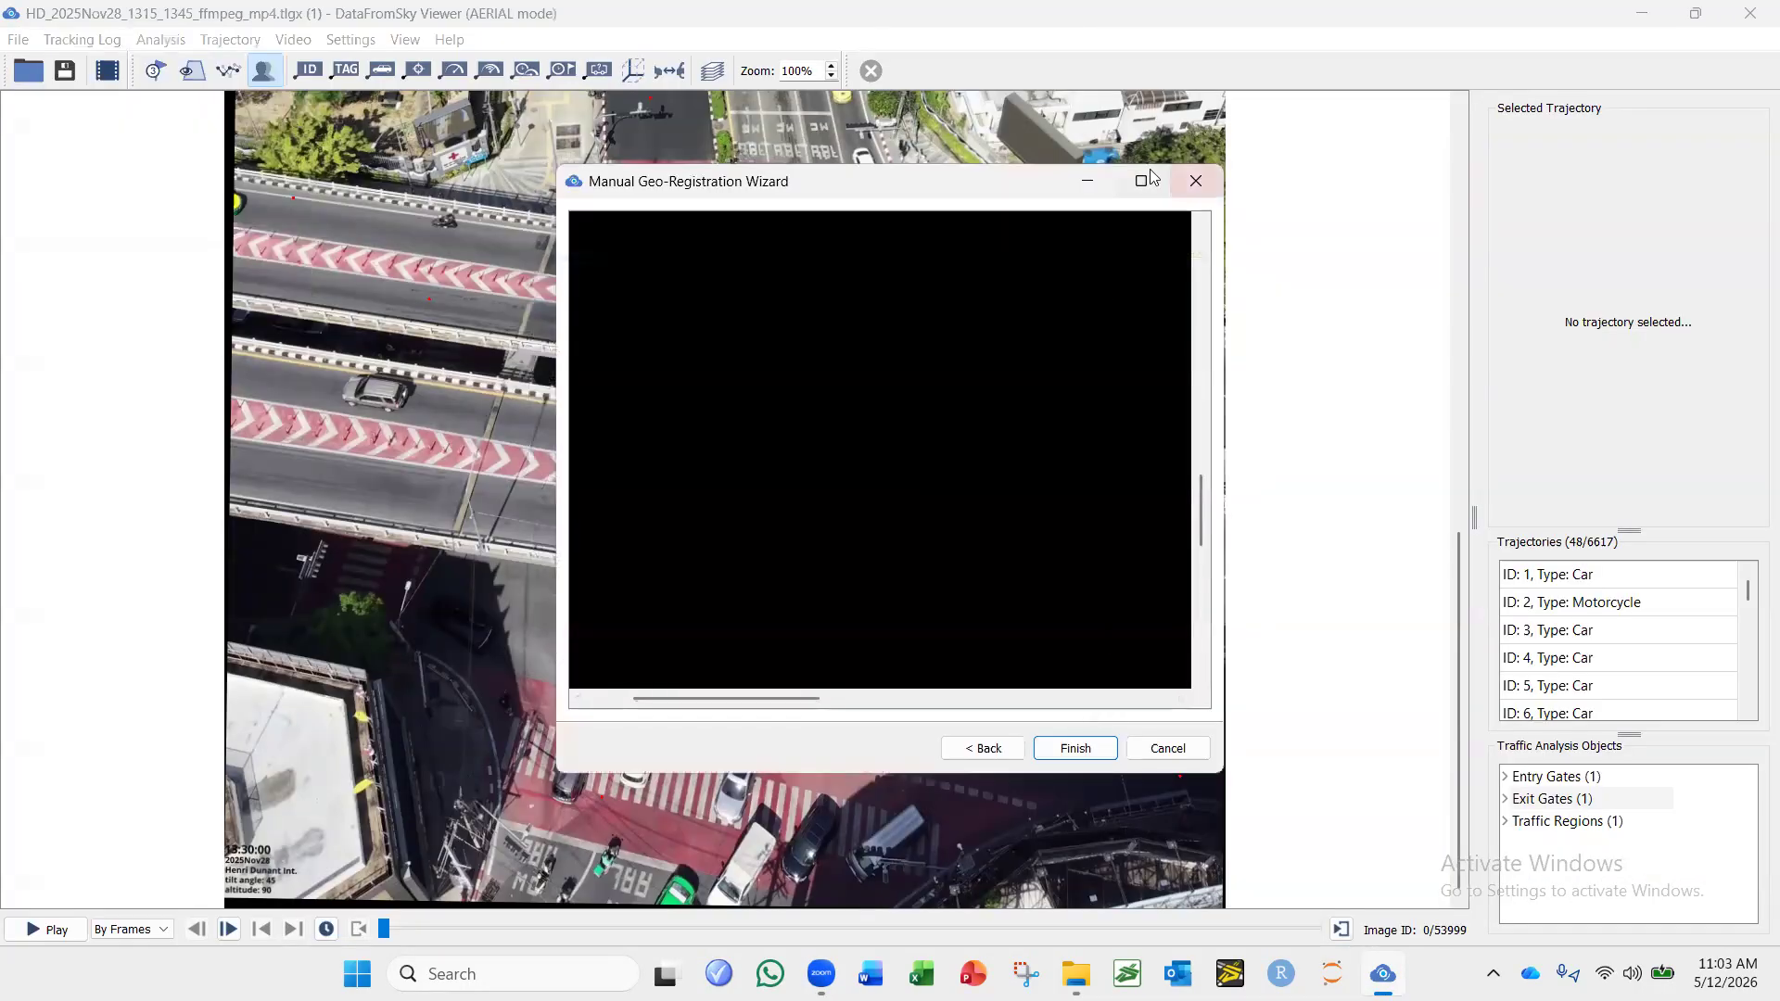
pyautogui.click(1154, 177)
pyautogui.scroll(-5, 1318, 473)
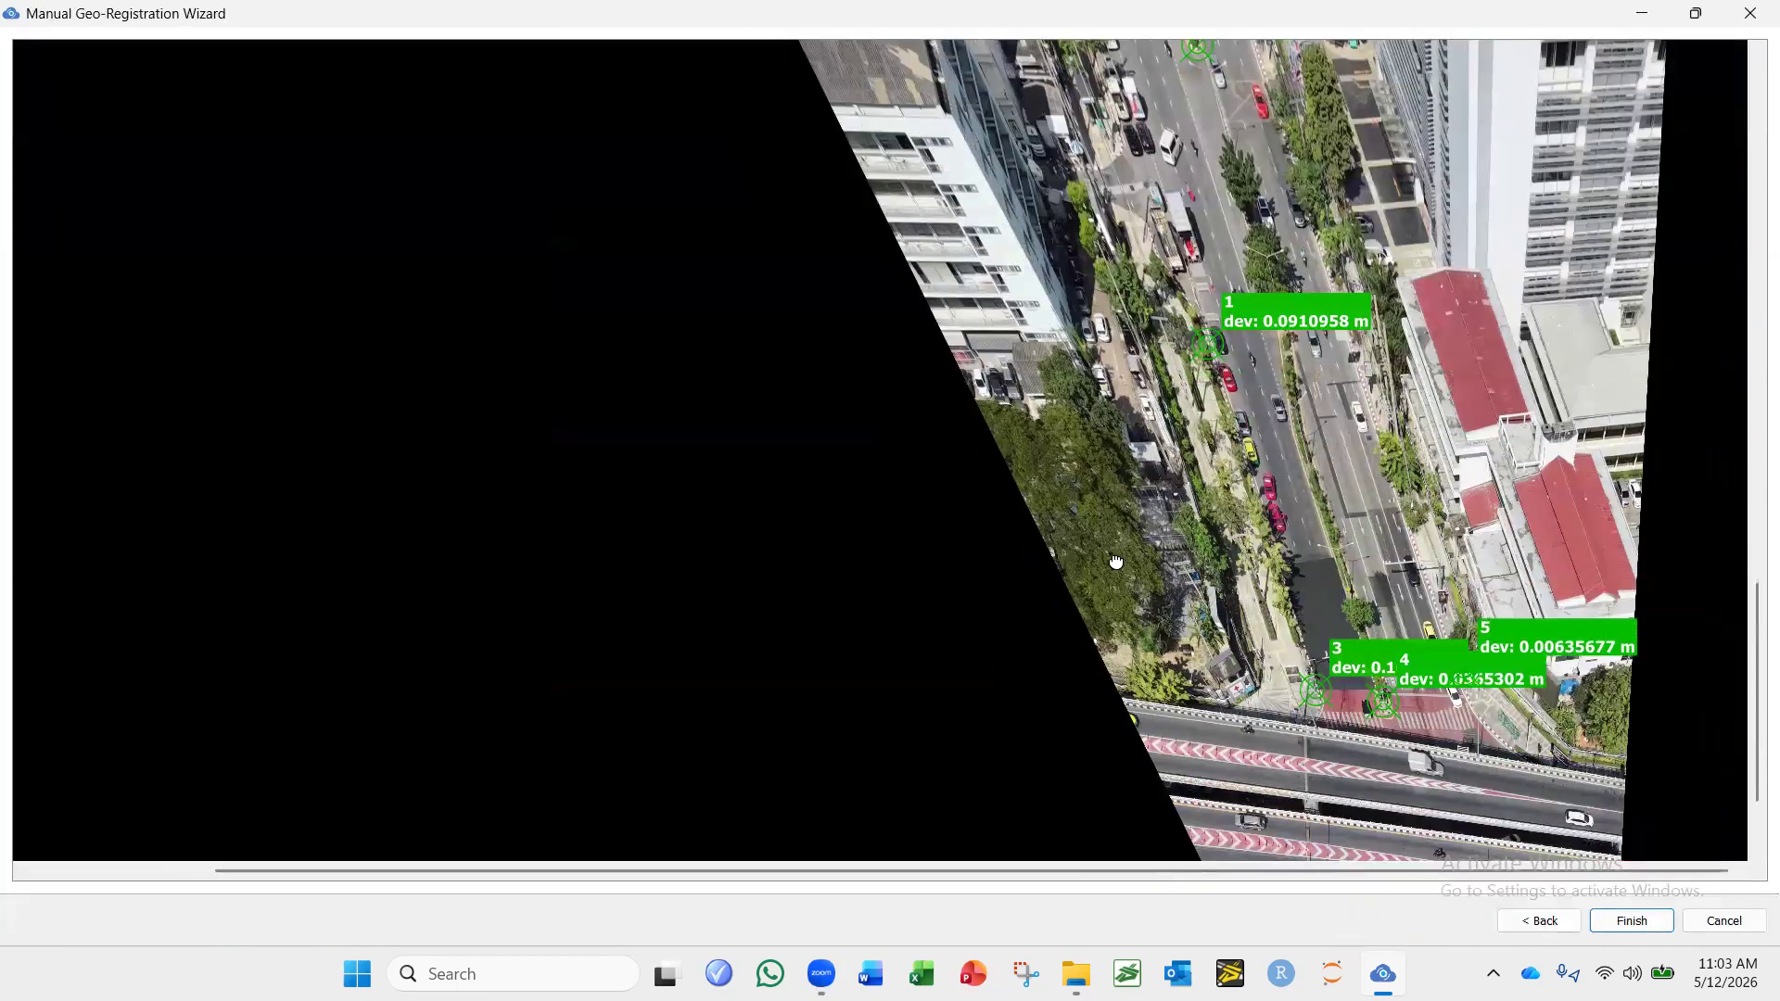
pyautogui.scroll(5, 1428, 567)
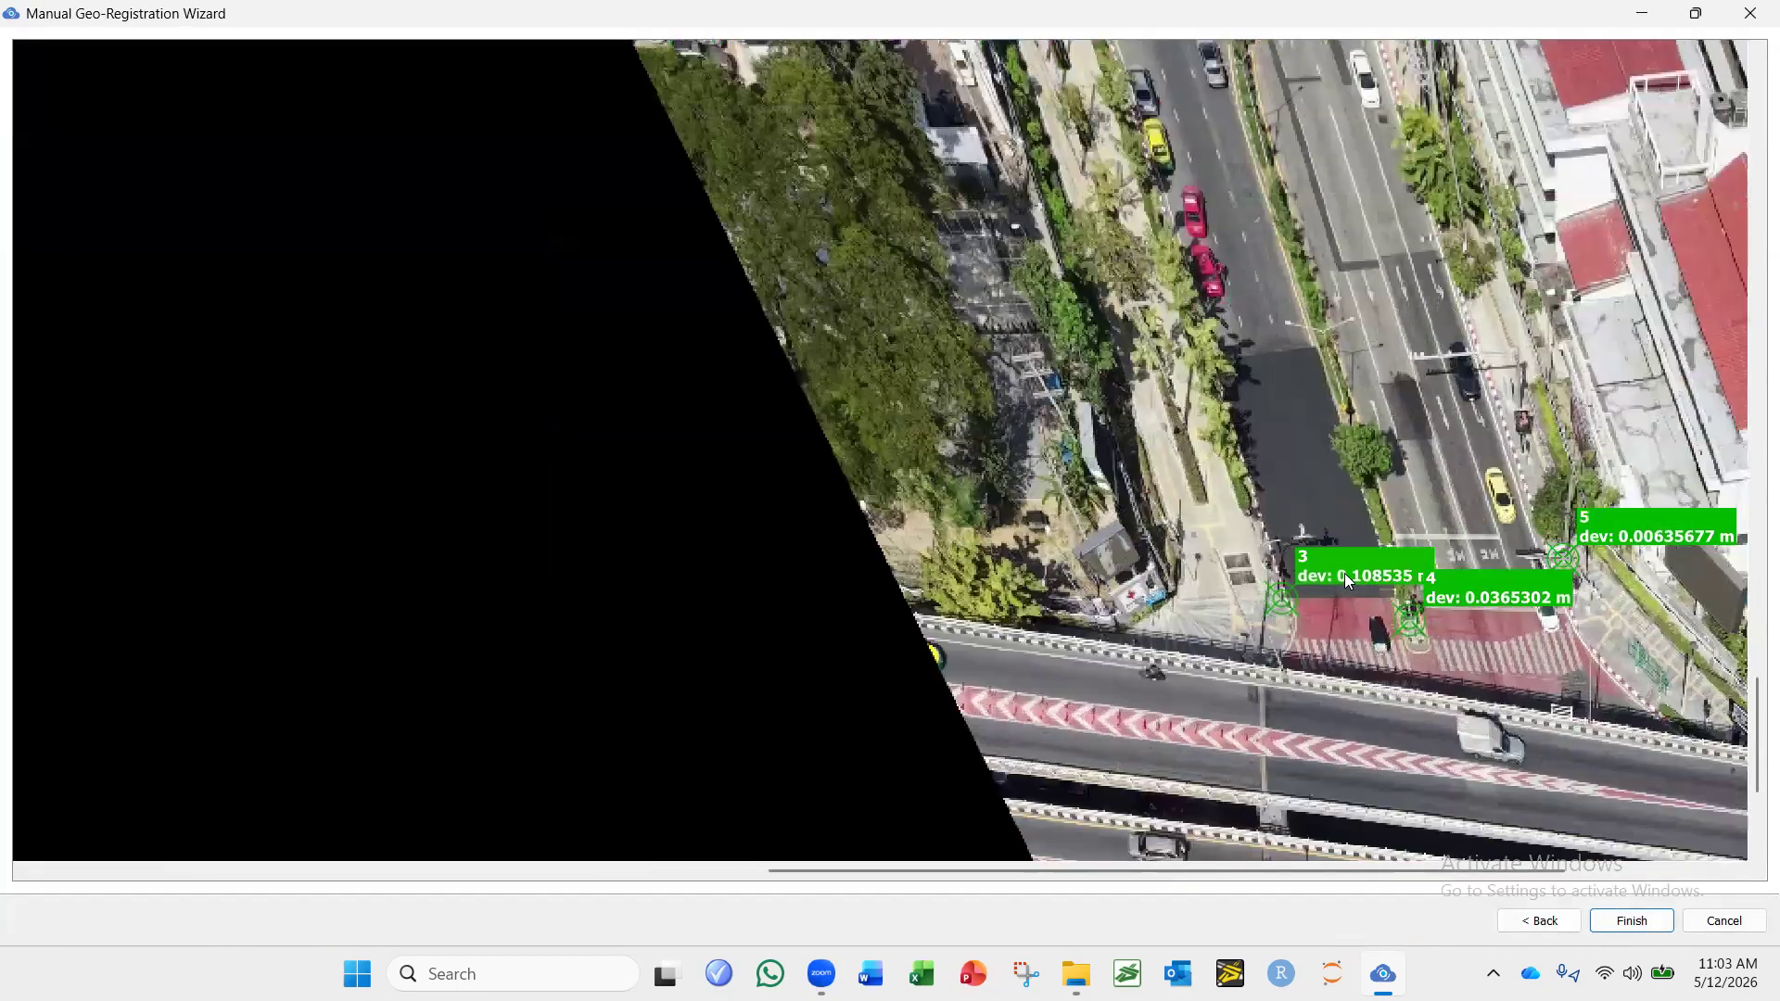
pyautogui.scroll(2, 1326, 632)
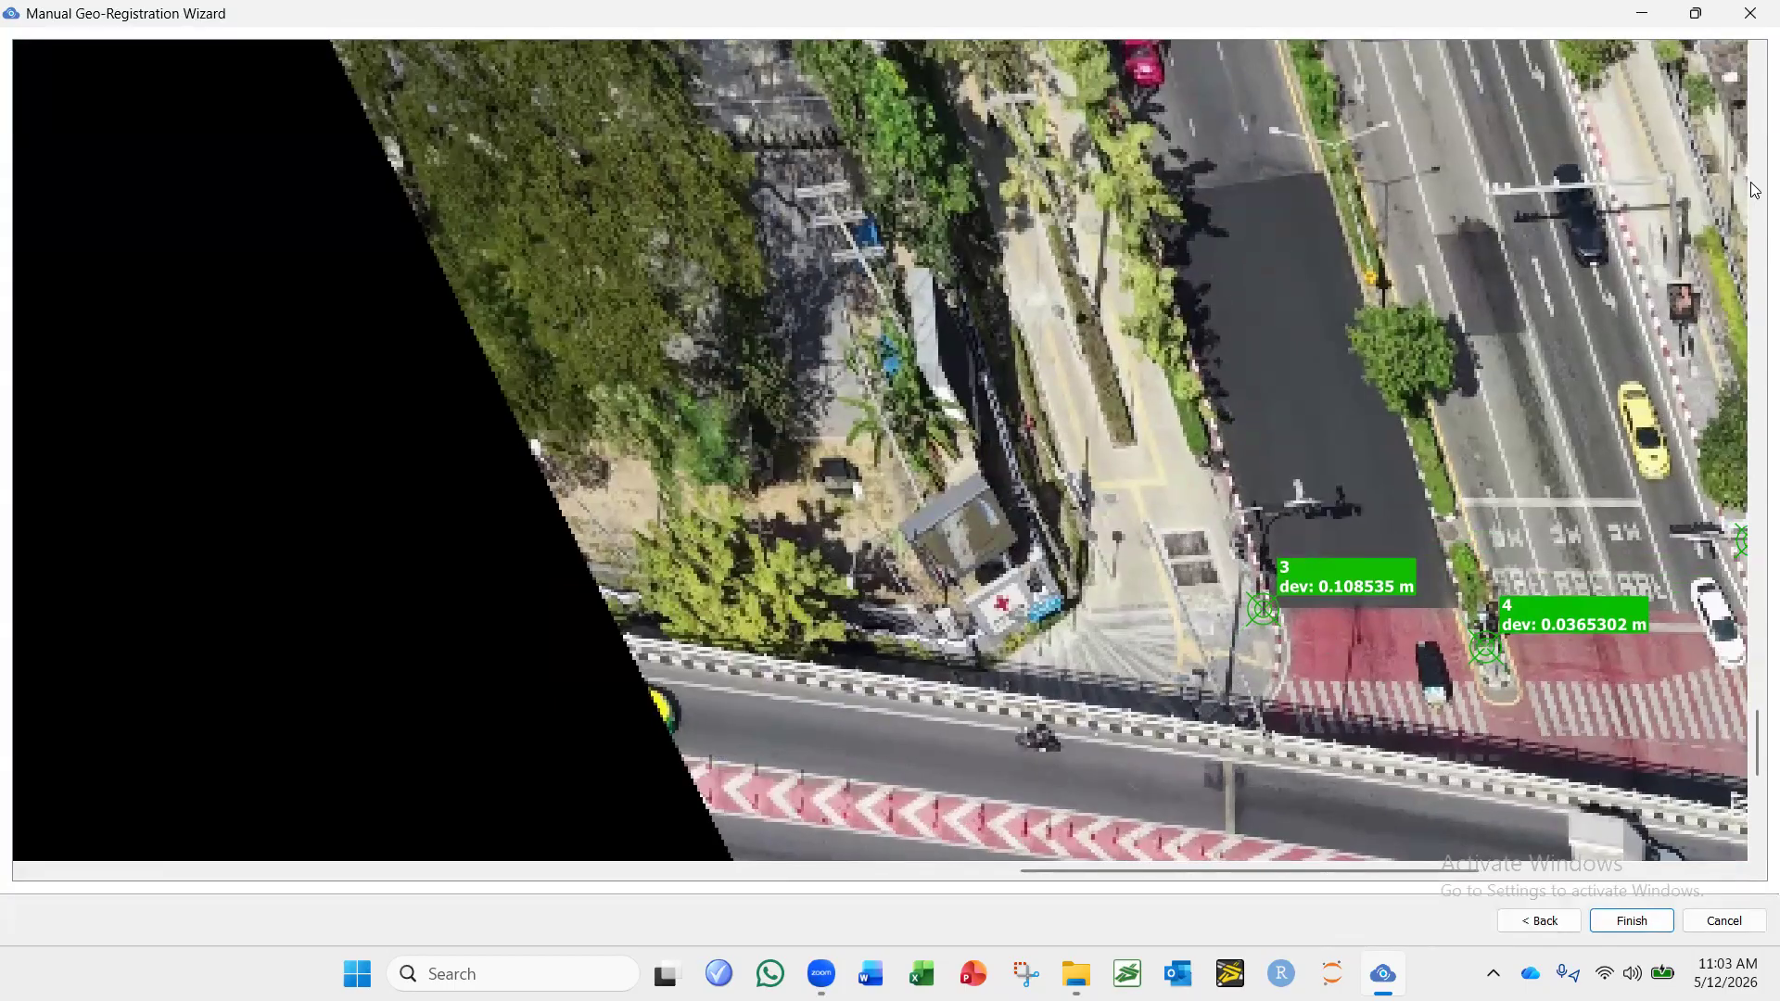
pyautogui.click(1695, 13)
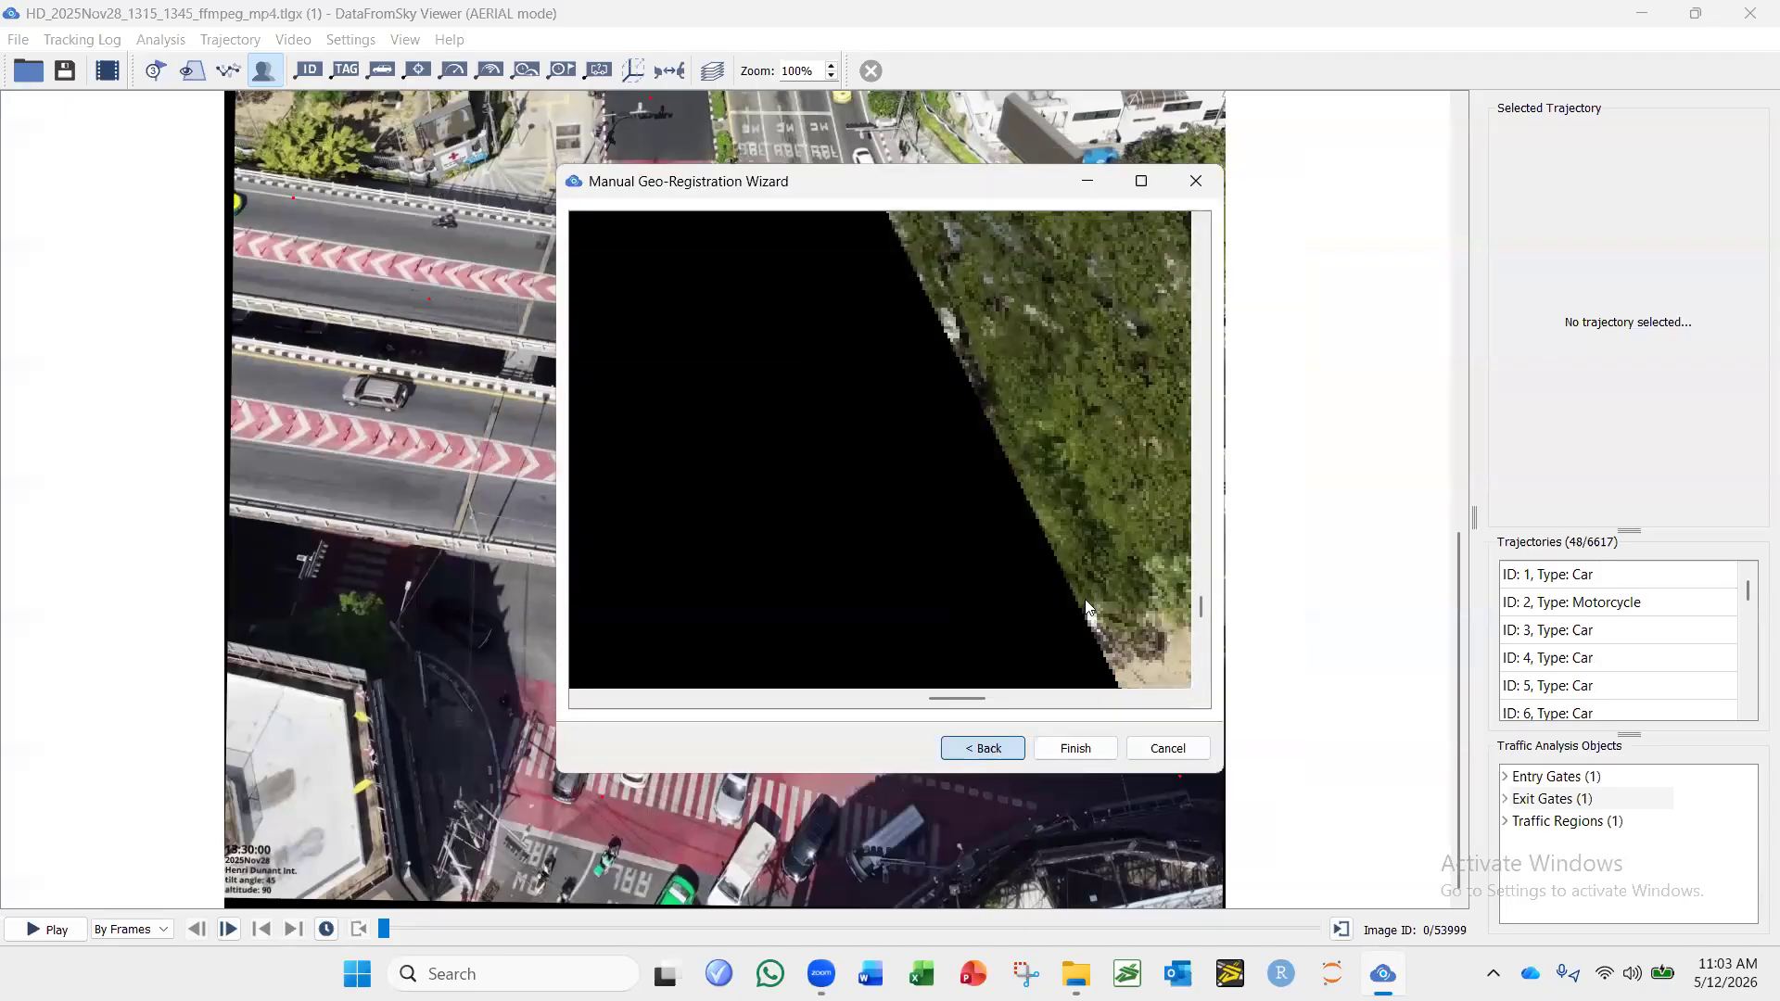
pyautogui.click(1142, 181)
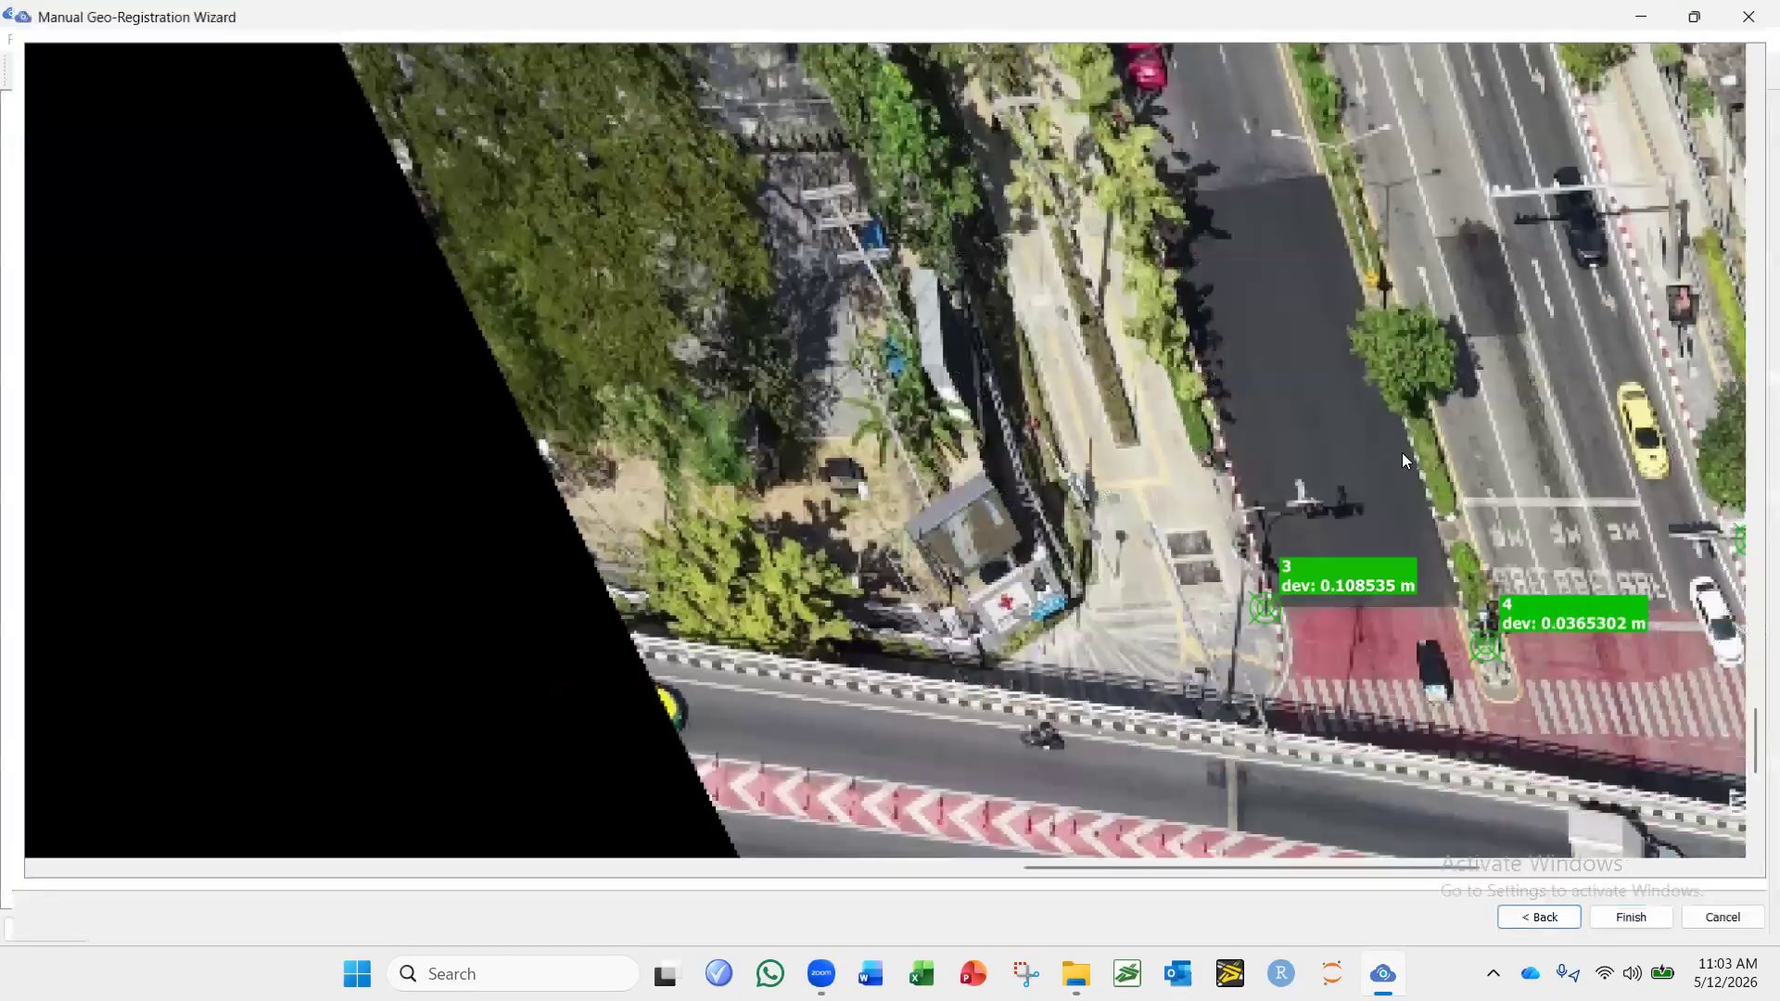
# Return from the registration preview to the corresponding points and maximize the wizard.
pyautogui.scroll(-1, 1311, 607)
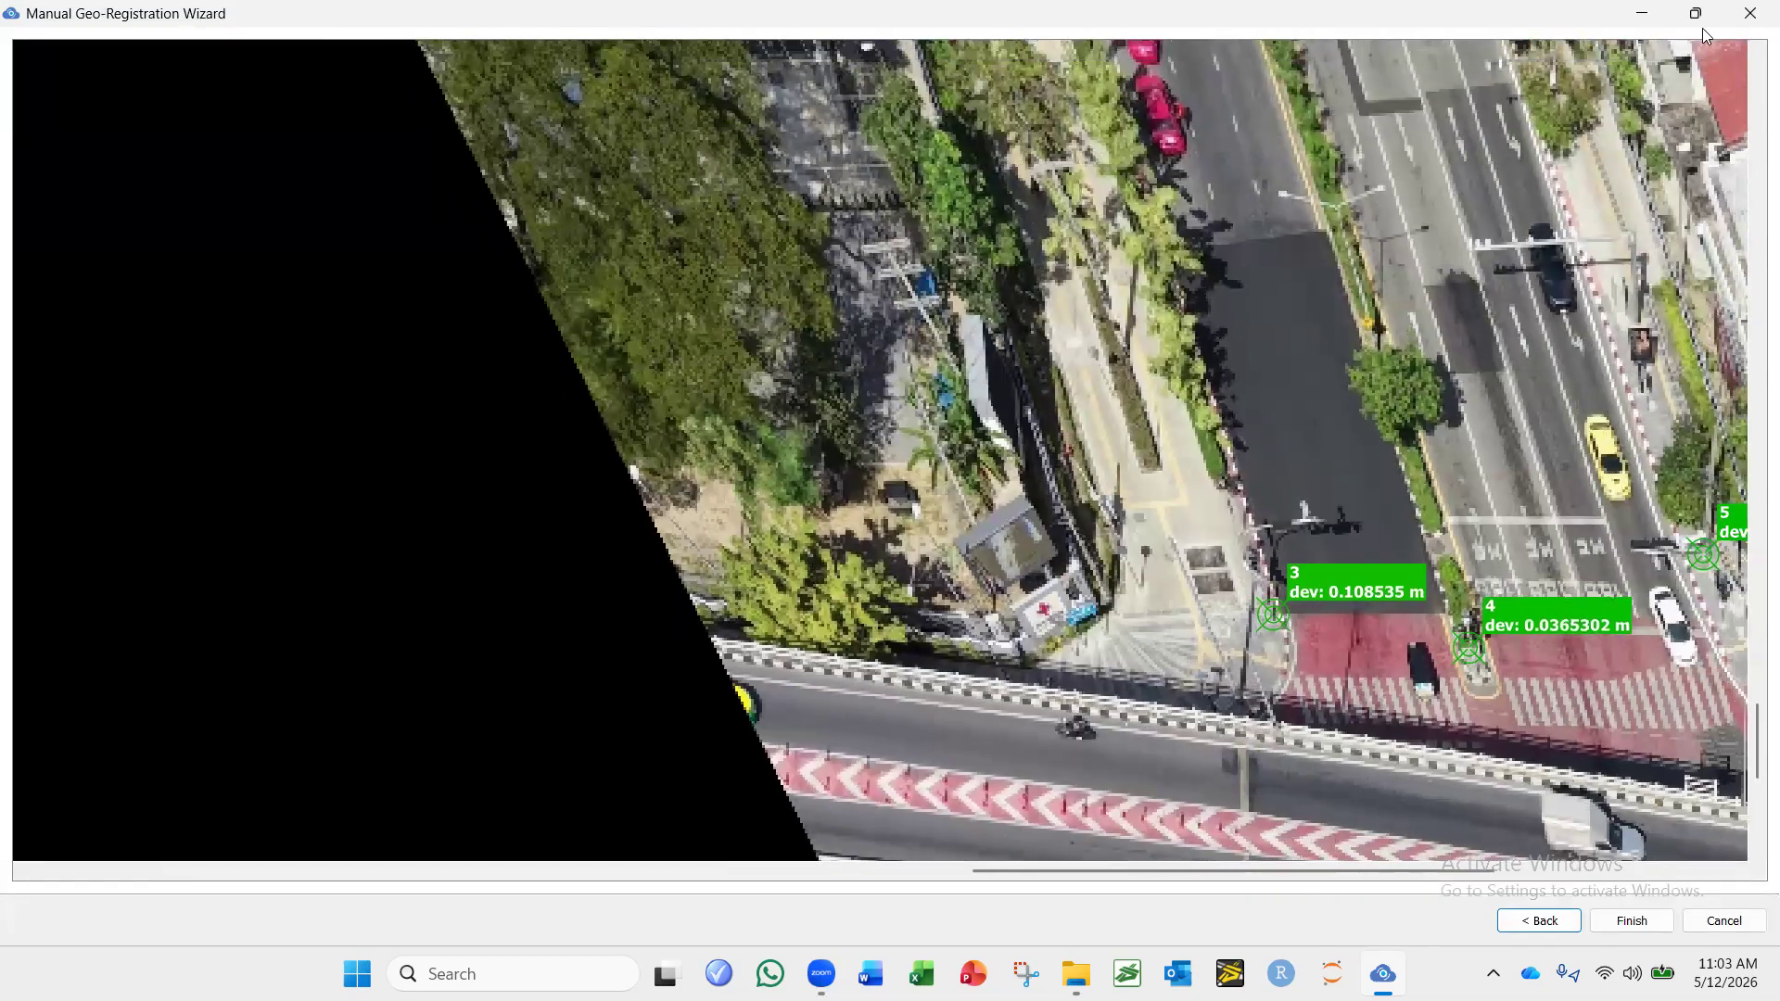
pyautogui.moveTo(1693, 25)
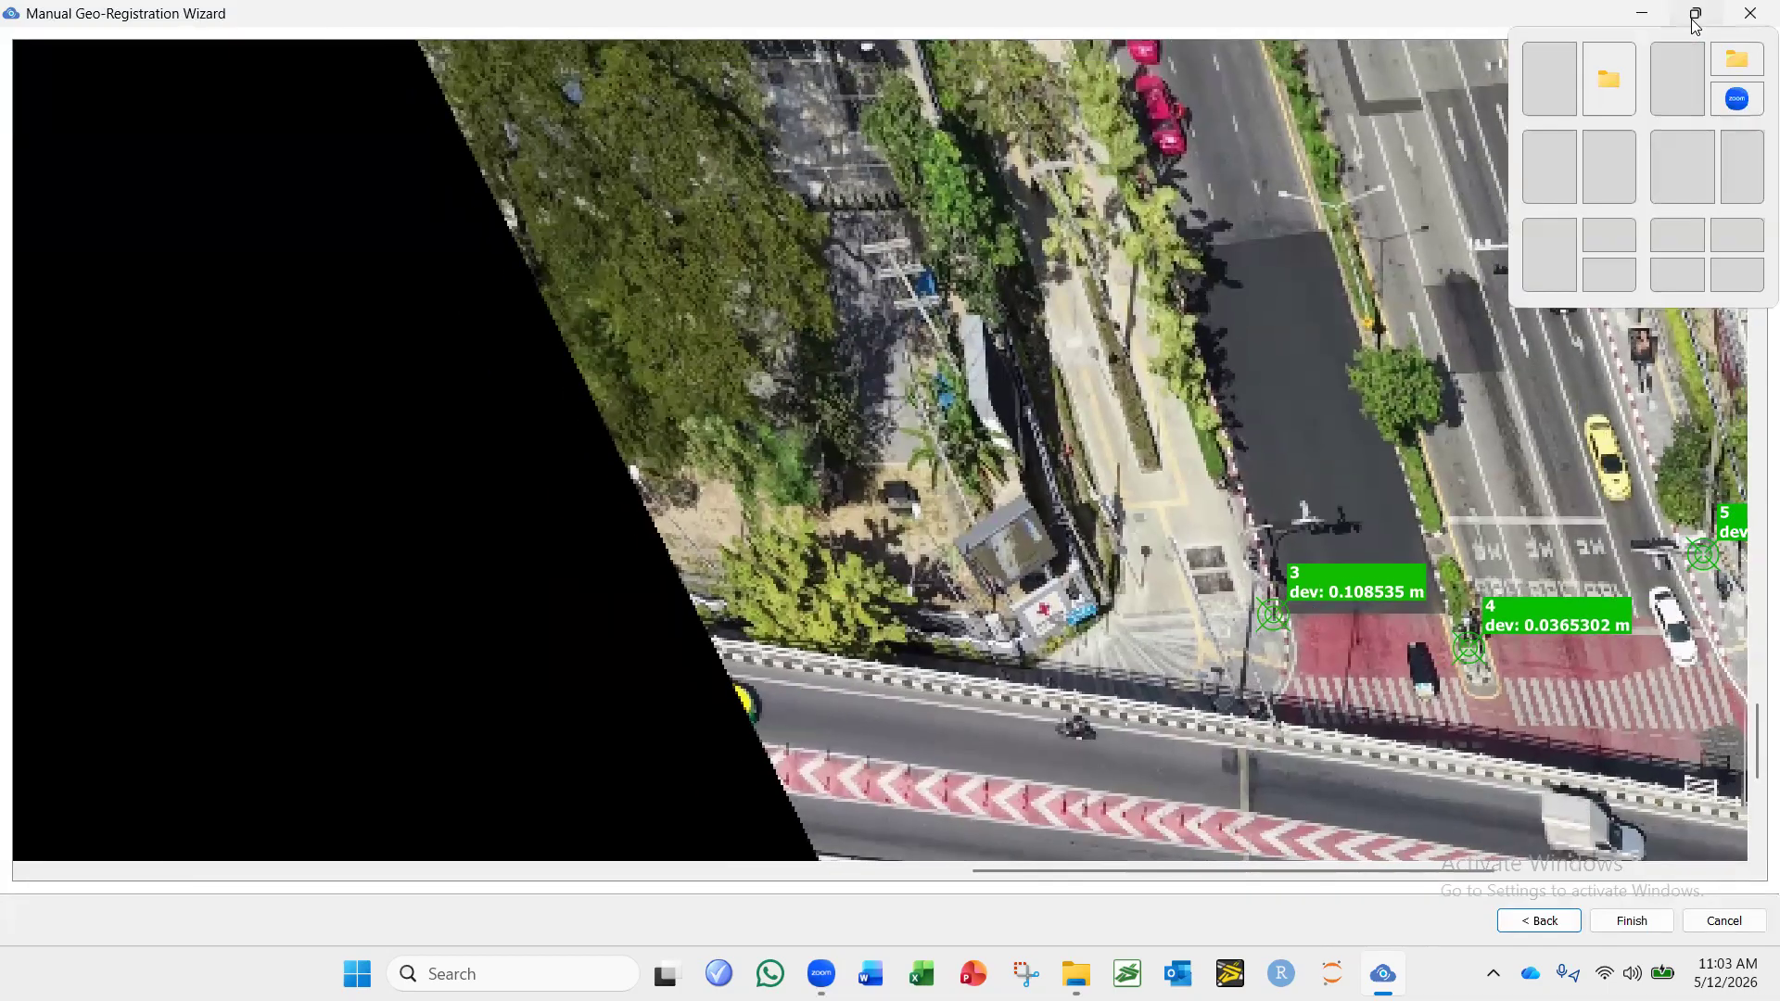
pyautogui.click(1695, 13)
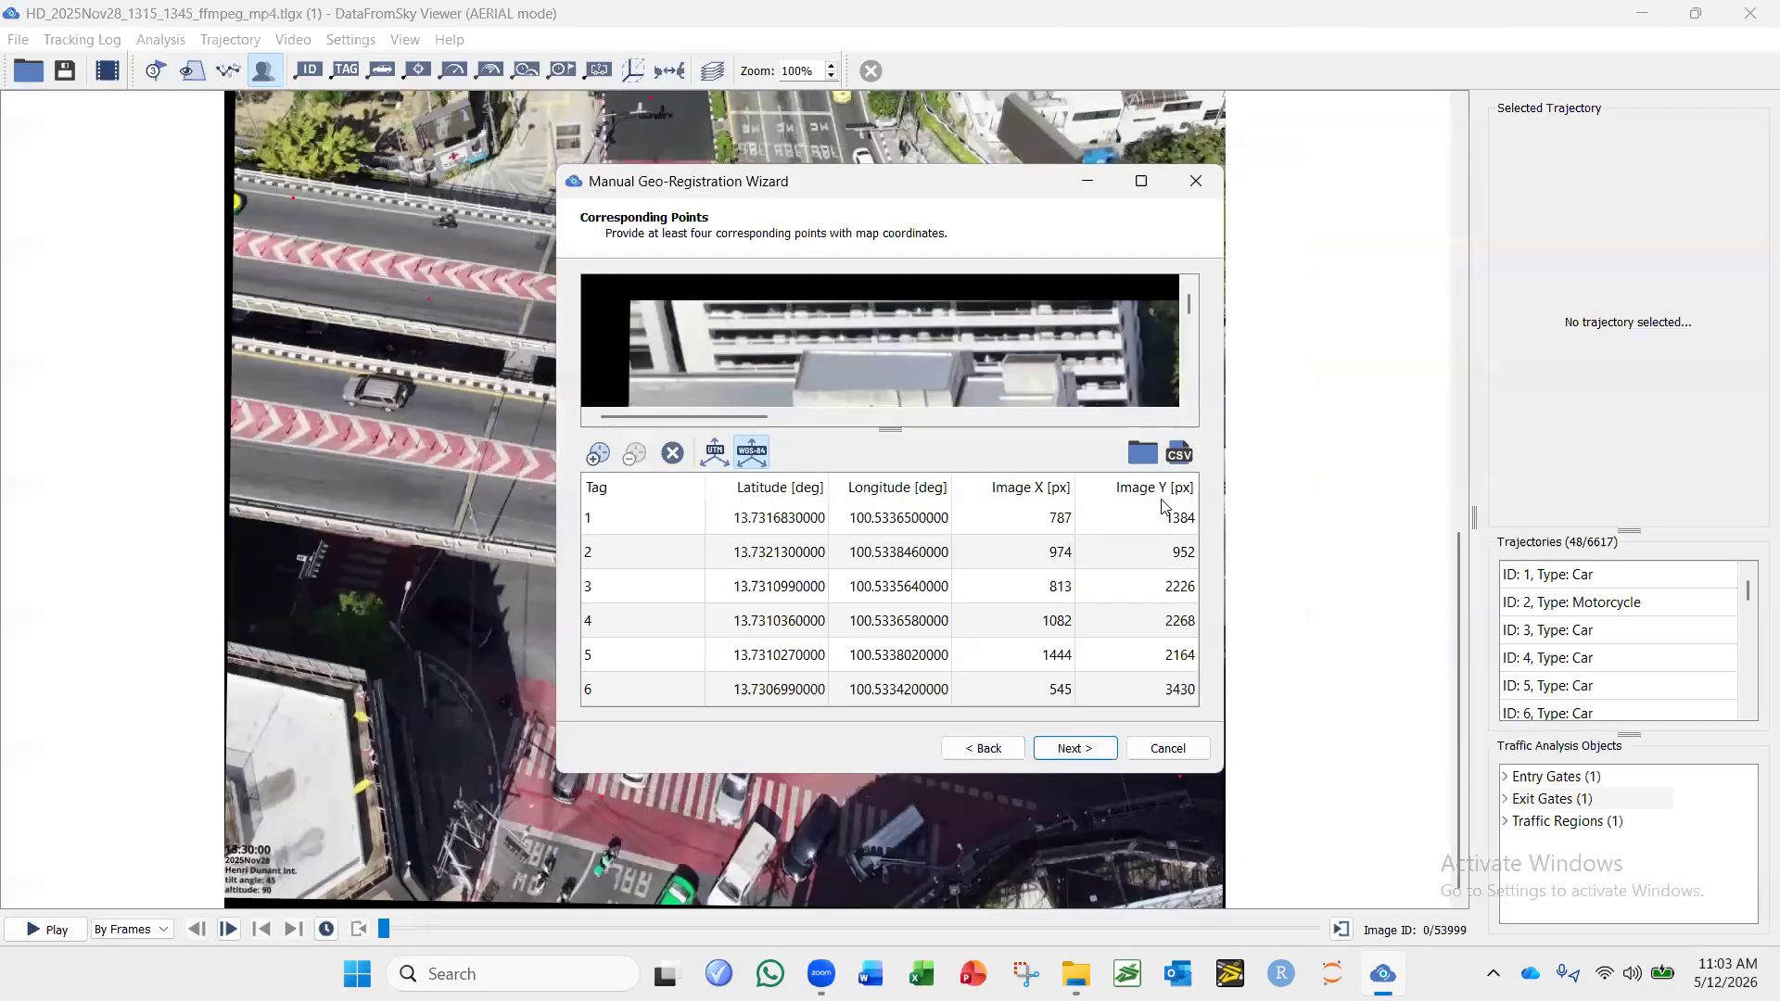
pyautogui.click(1142, 180)
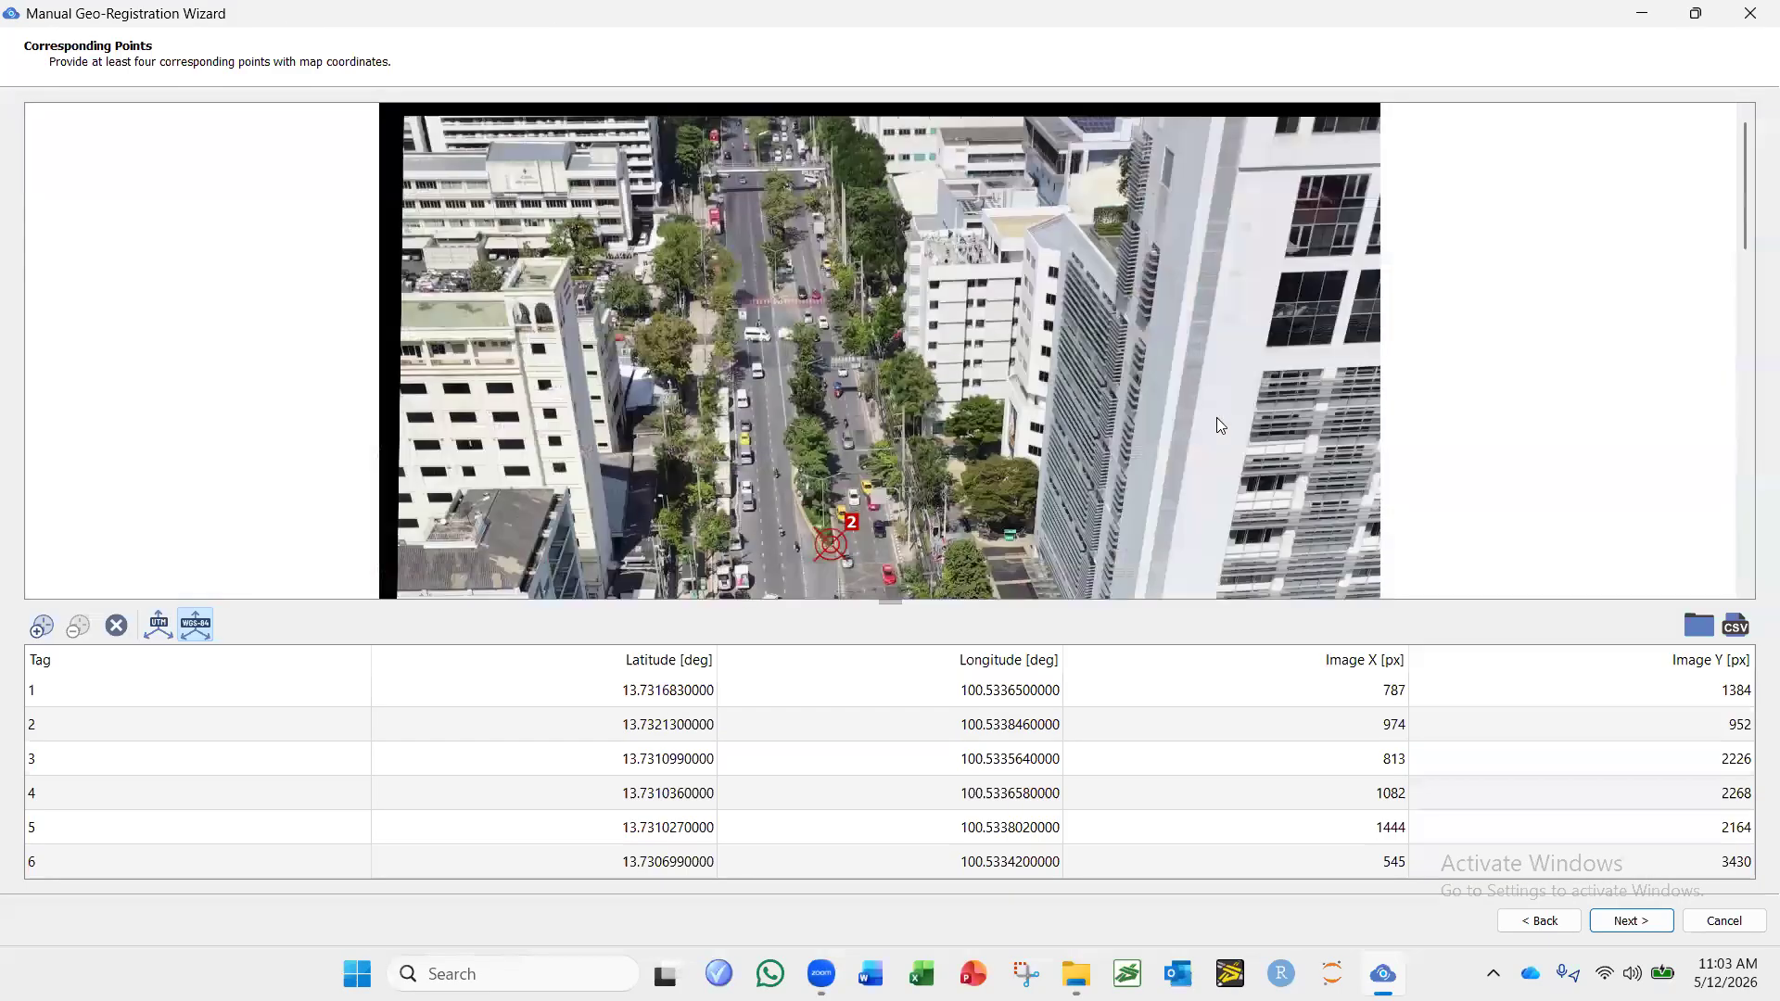
# Move control point 3 at the intersection's roadside curb to image X 816, Y 2227 and generate the registration preview.
pyautogui.scroll(-2, 918, 261)
pyautogui.scroll(-5, 918, 261)
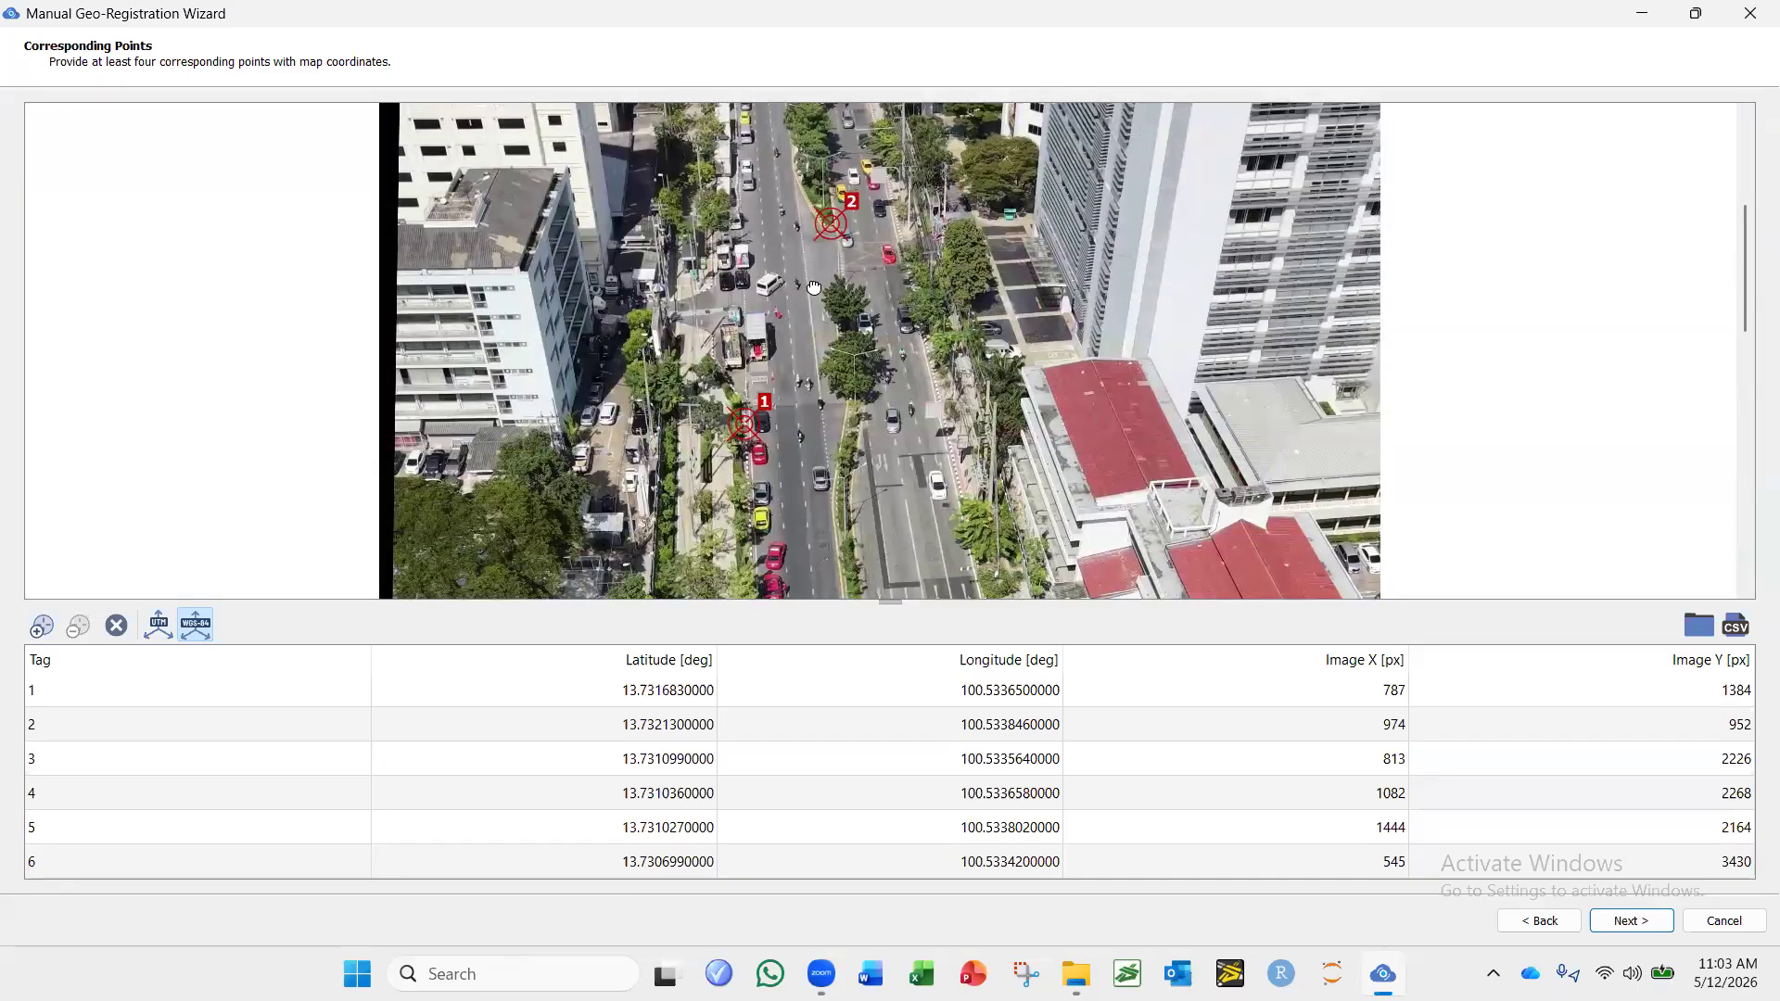
pyautogui.moveTo(808, 321); pyautogui.dragTo(804, 113)
pyautogui.scroll(7, 738, 426)
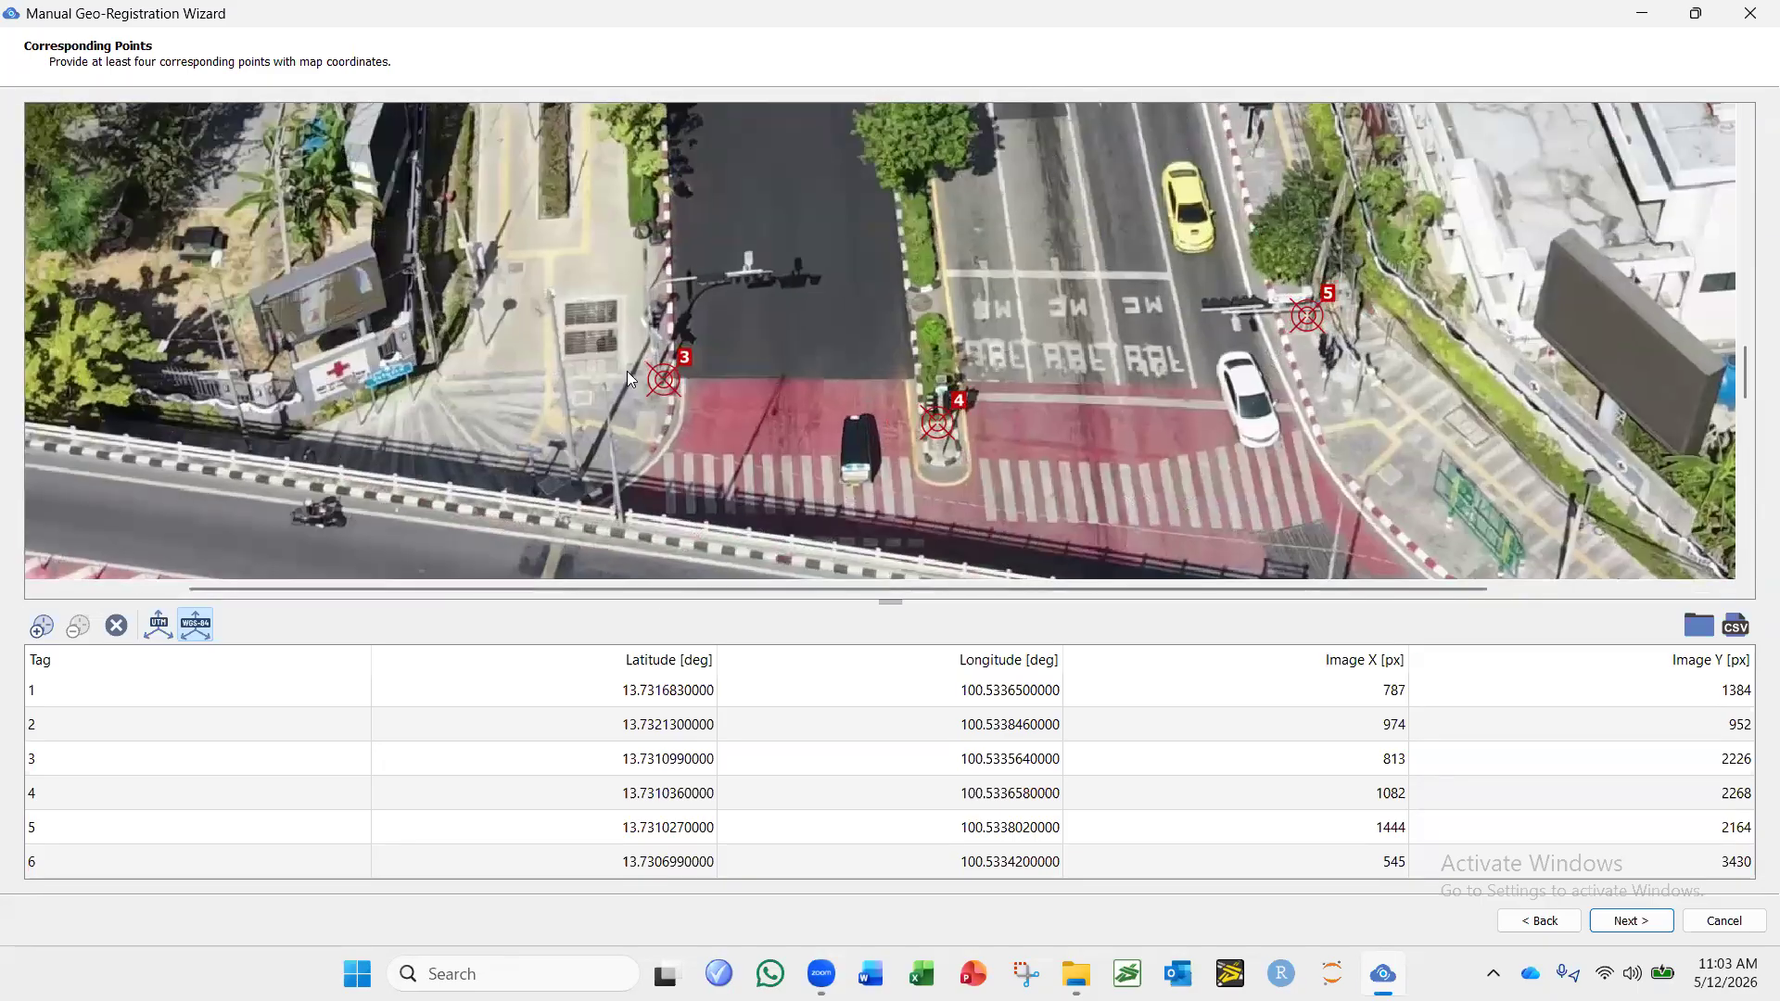
pyautogui.click(665, 380)
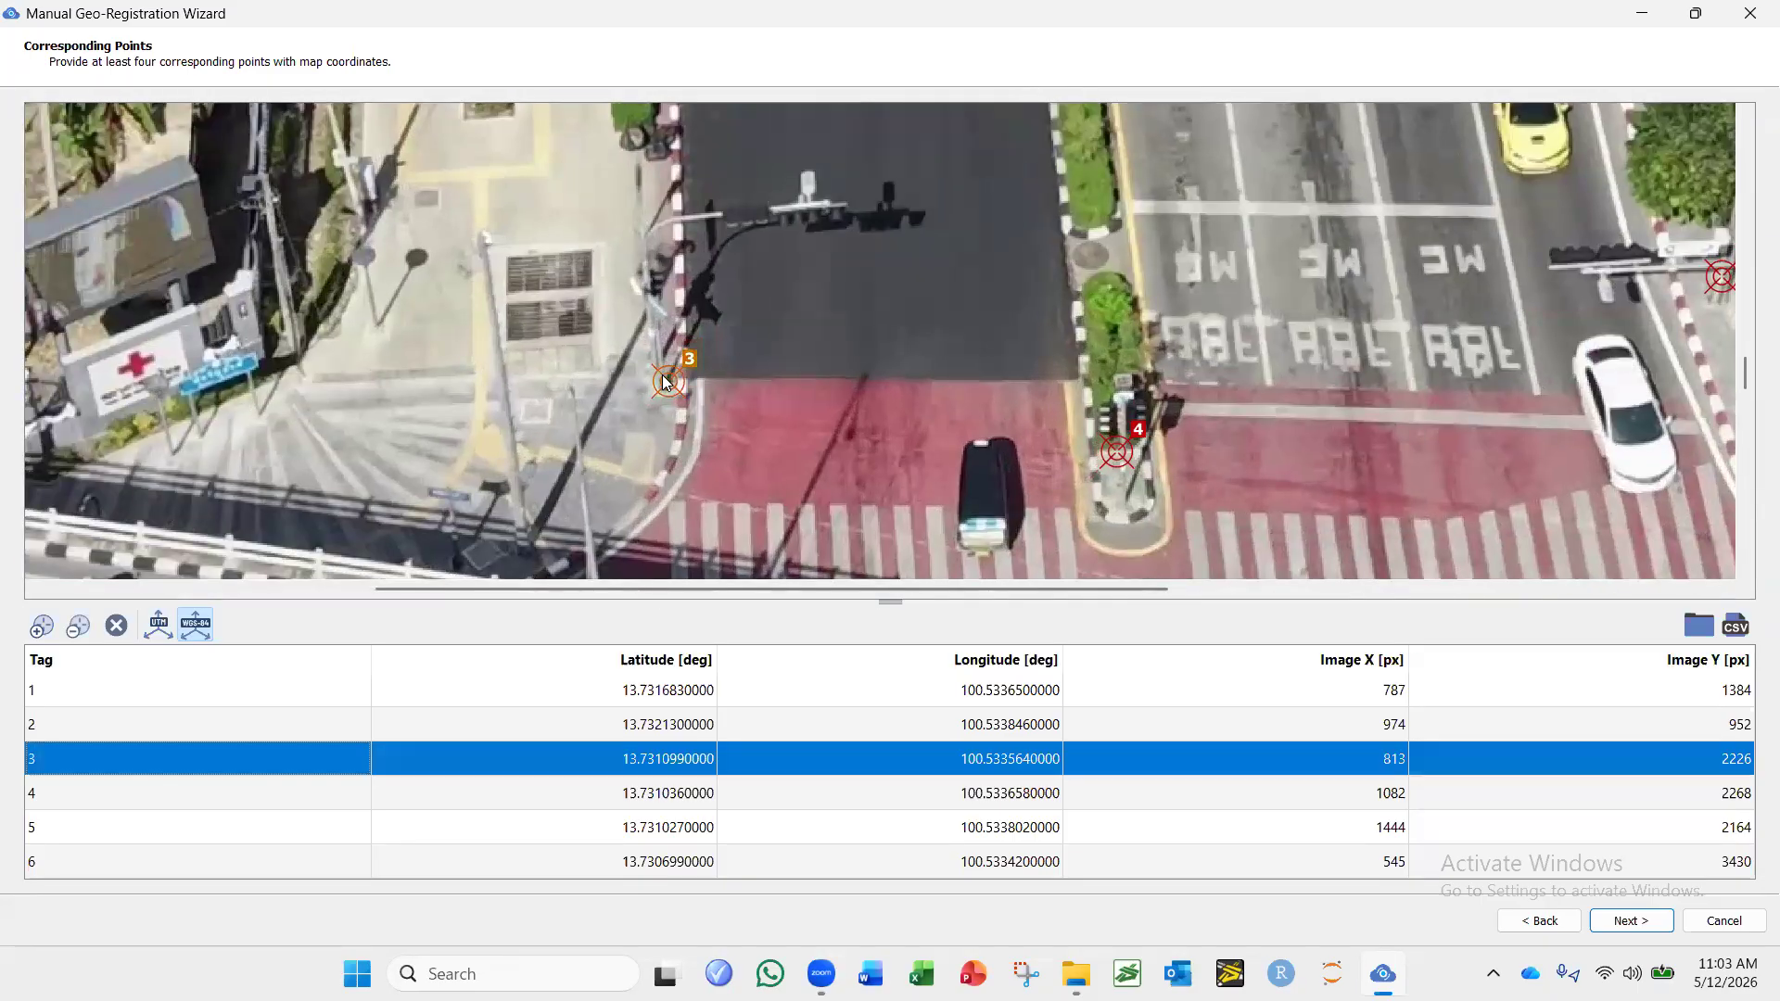
pyautogui.moveTo(666, 376); pyautogui.dragTo(669, 378)
pyautogui.click(1630, 921)
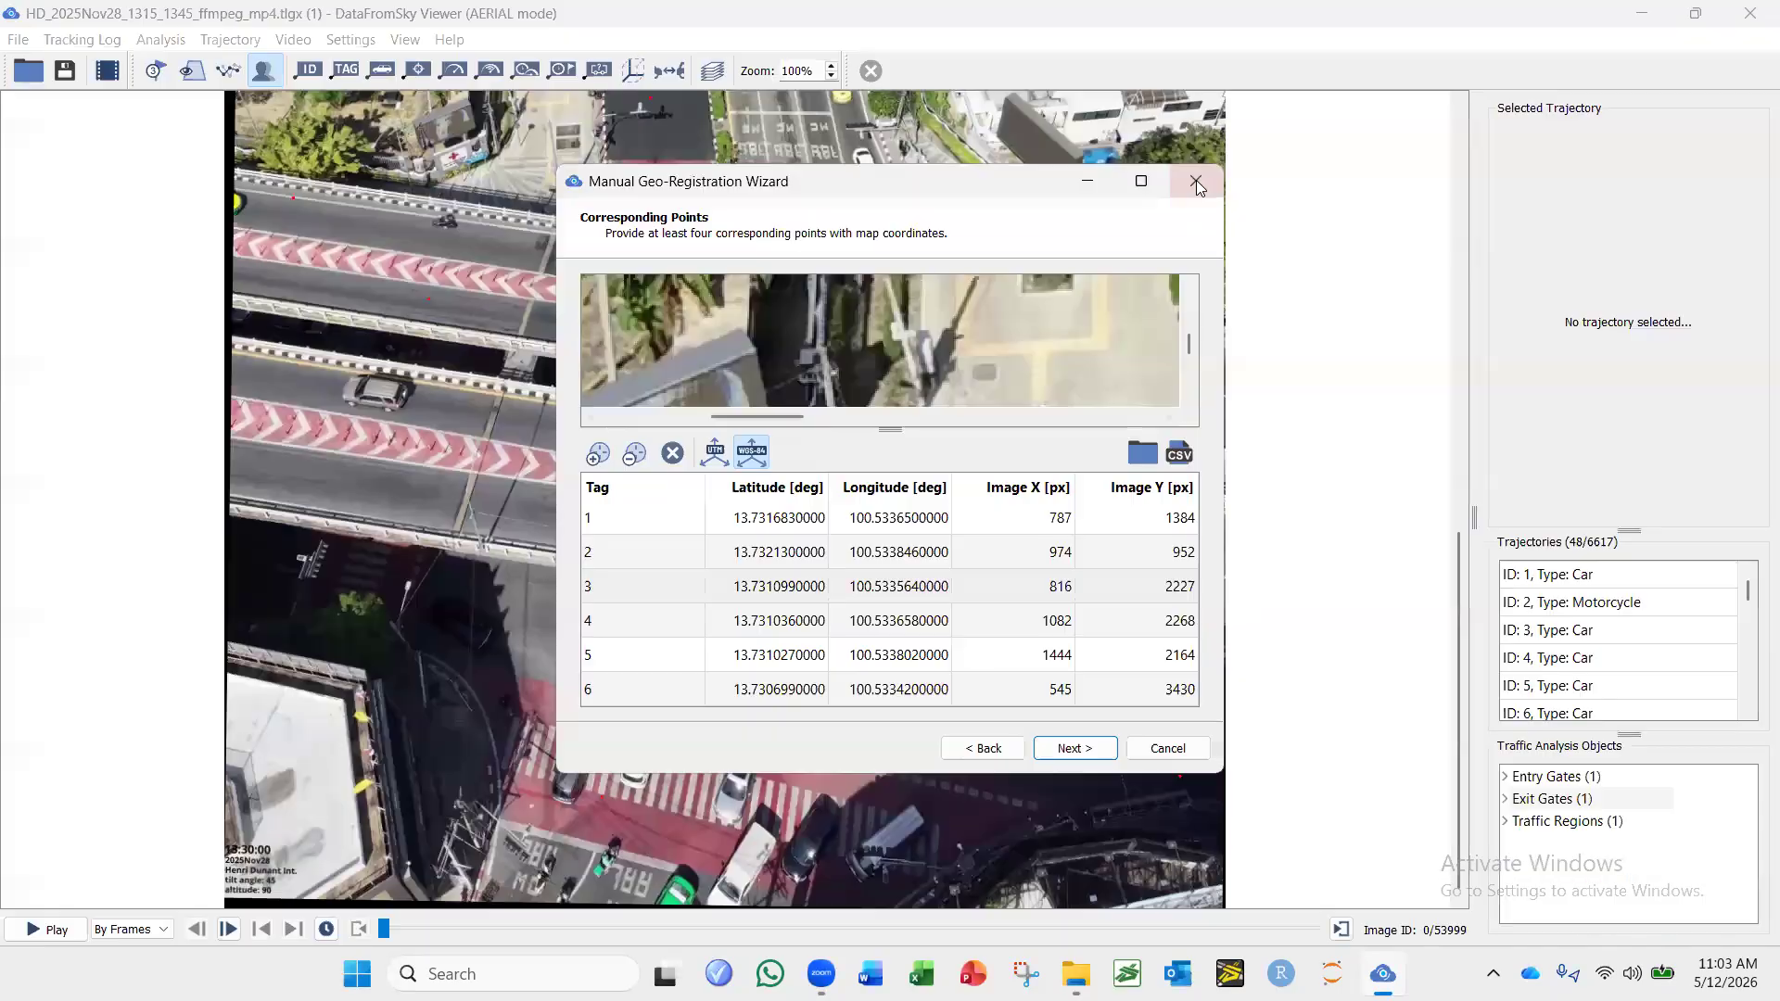
# Shift control point 3 away from the curb to image X 806, Y 2224 and regenerate the preview in the maximized wizard.
pyautogui.click(1213, 176)
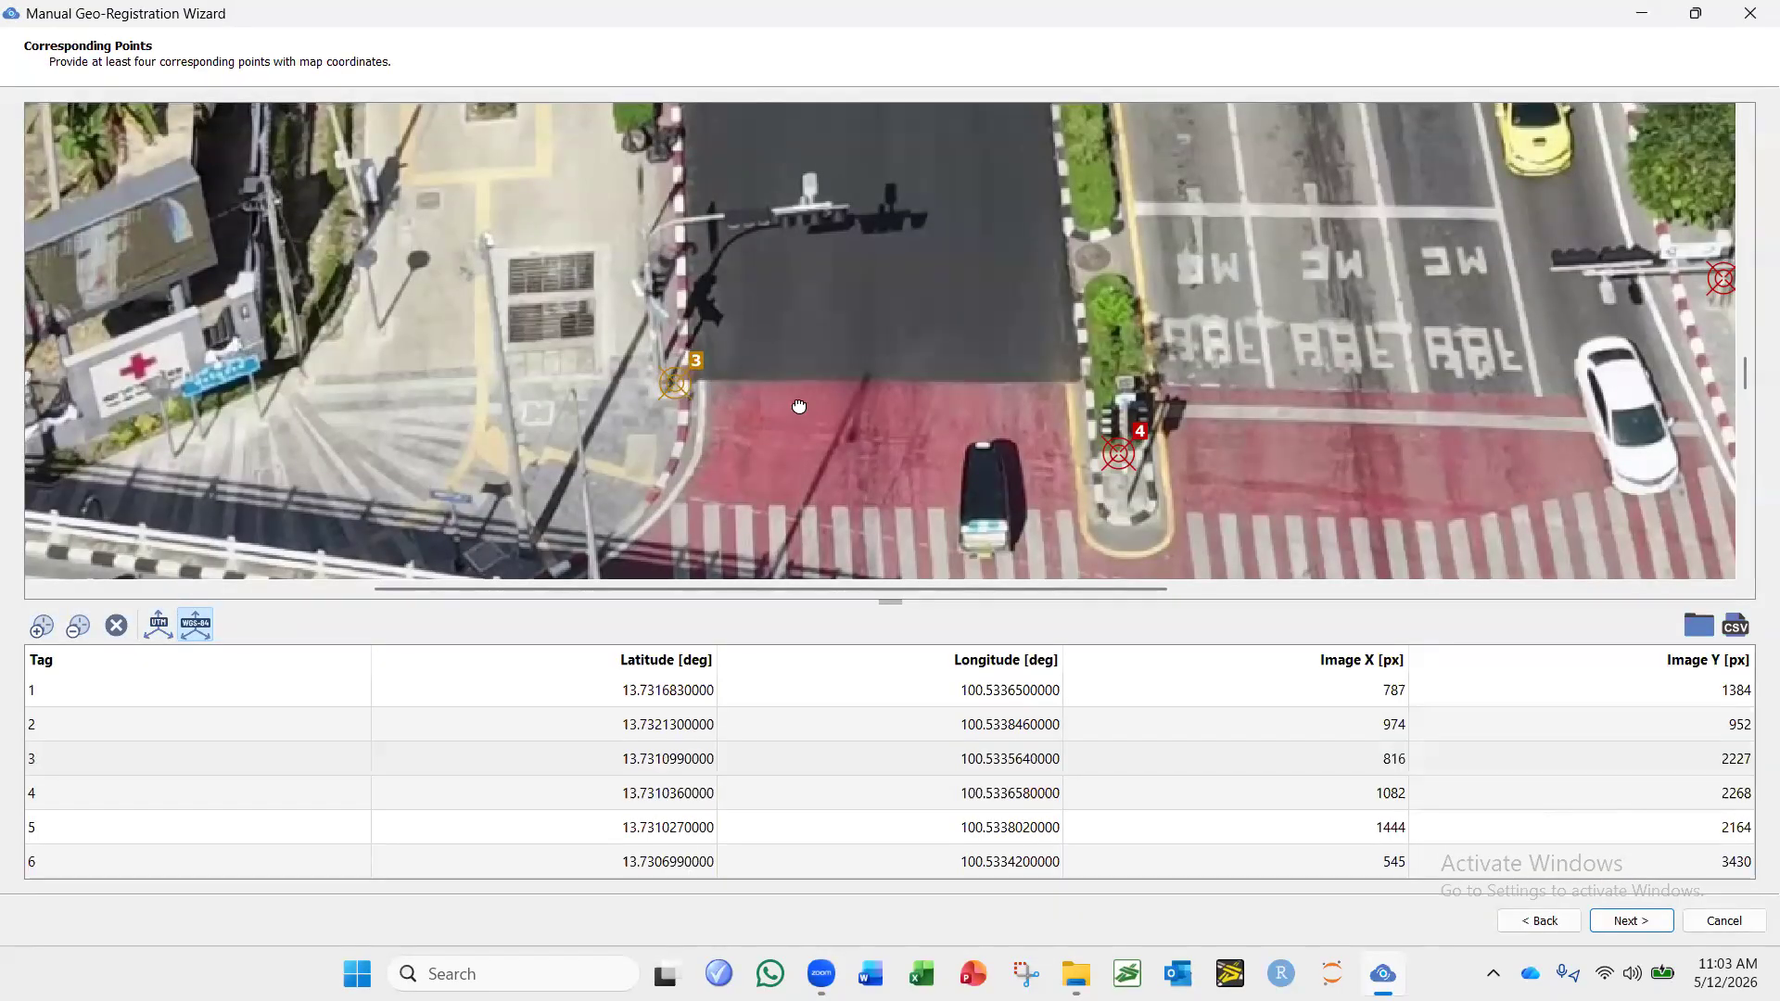
pyautogui.scroll(2, 802, 413)
pyautogui.click(810, 450)
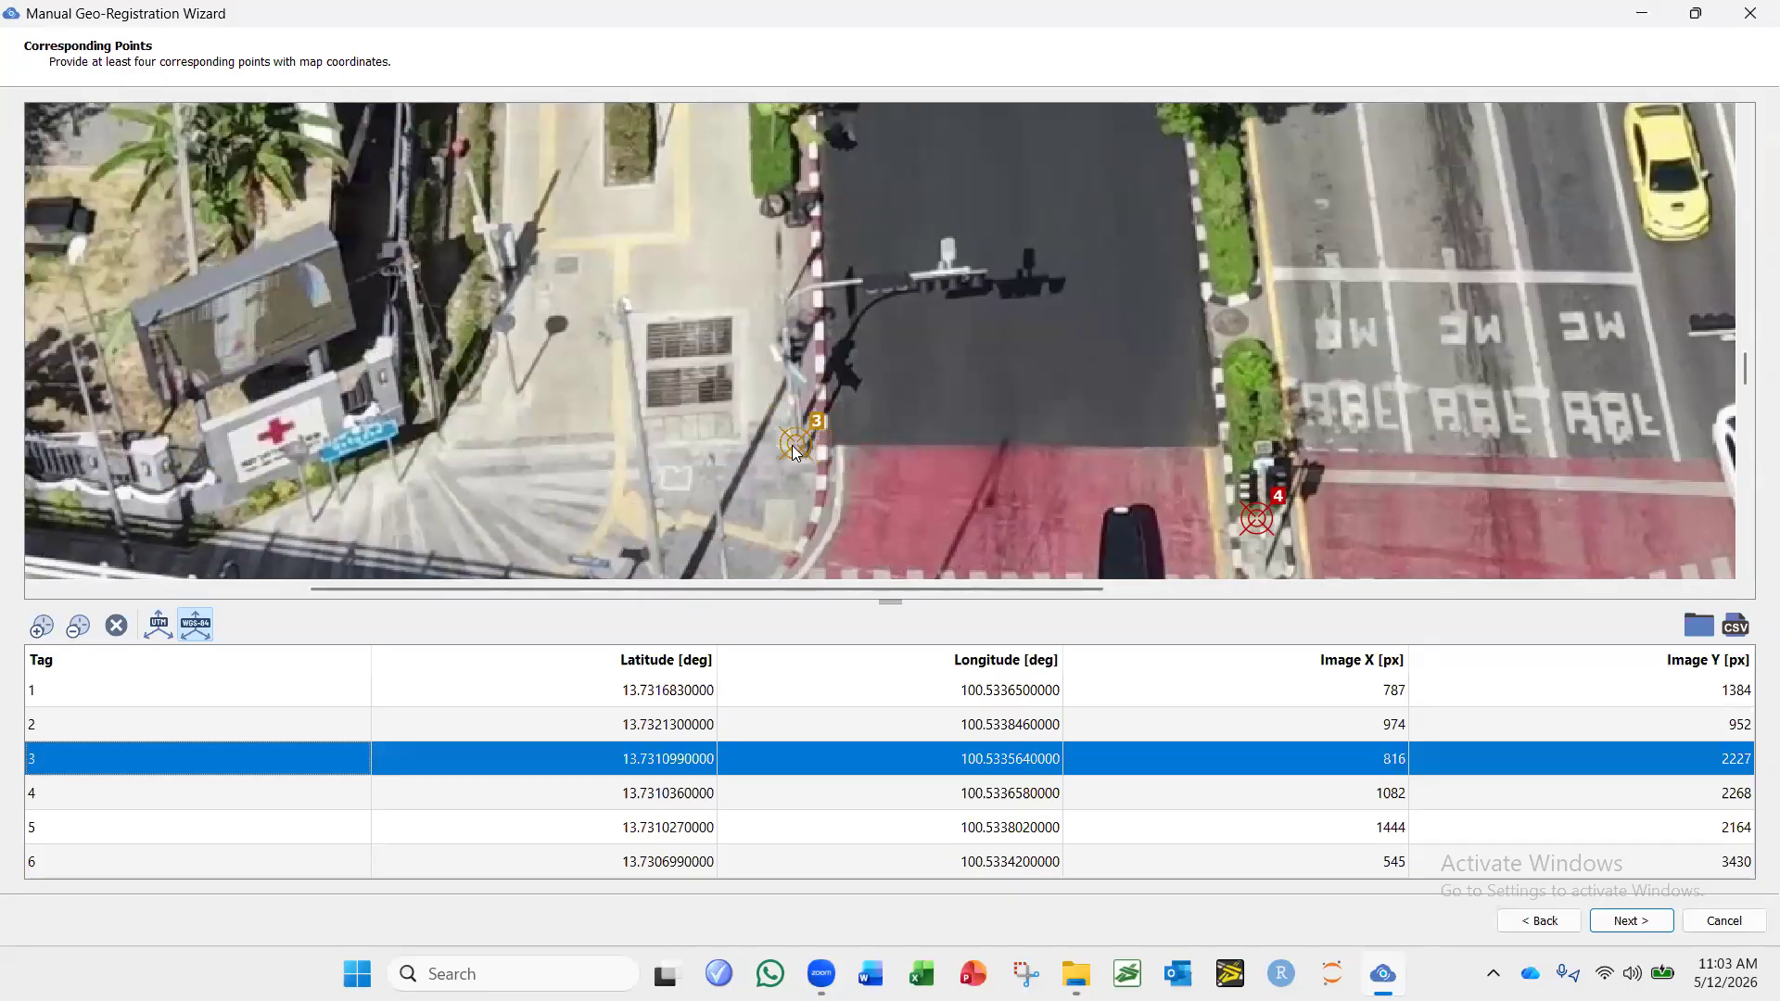
pyautogui.click(1624, 920)
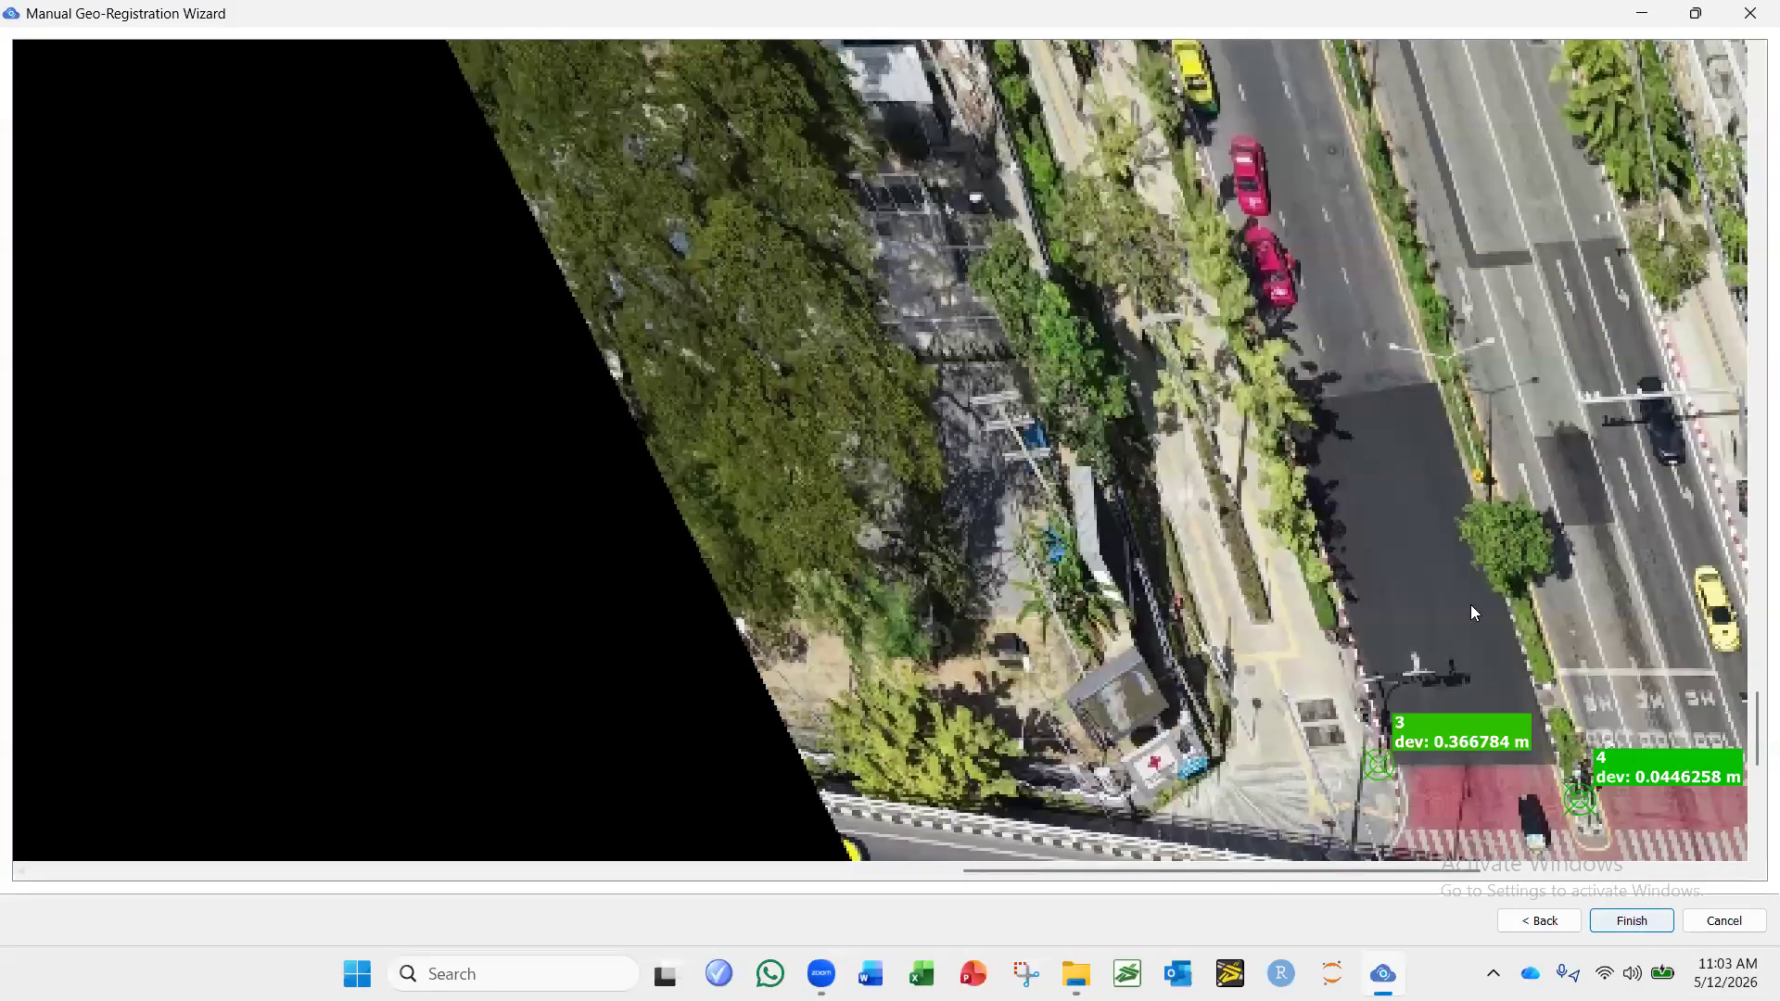
# Return to the corresponding points, move control point 3 to image X 811, Y 2220, preview the registration and finish it.
pyautogui.click(1714, 924)
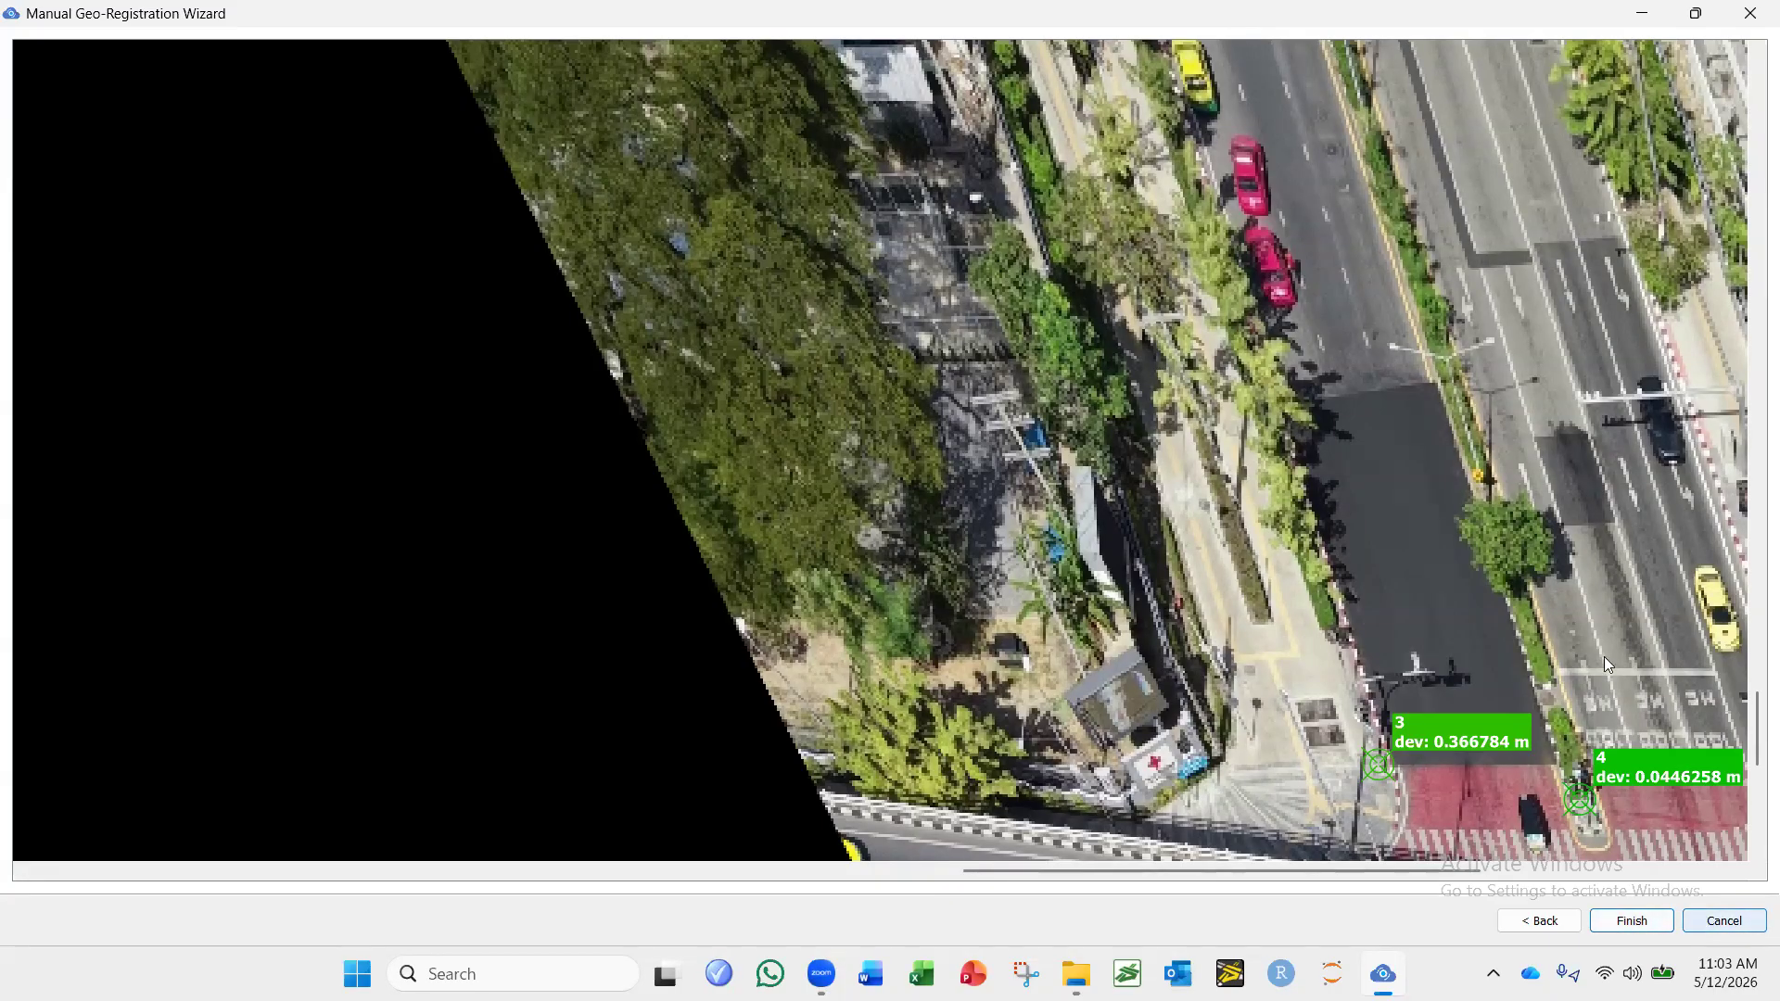
pyautogui.click(1696, 15)
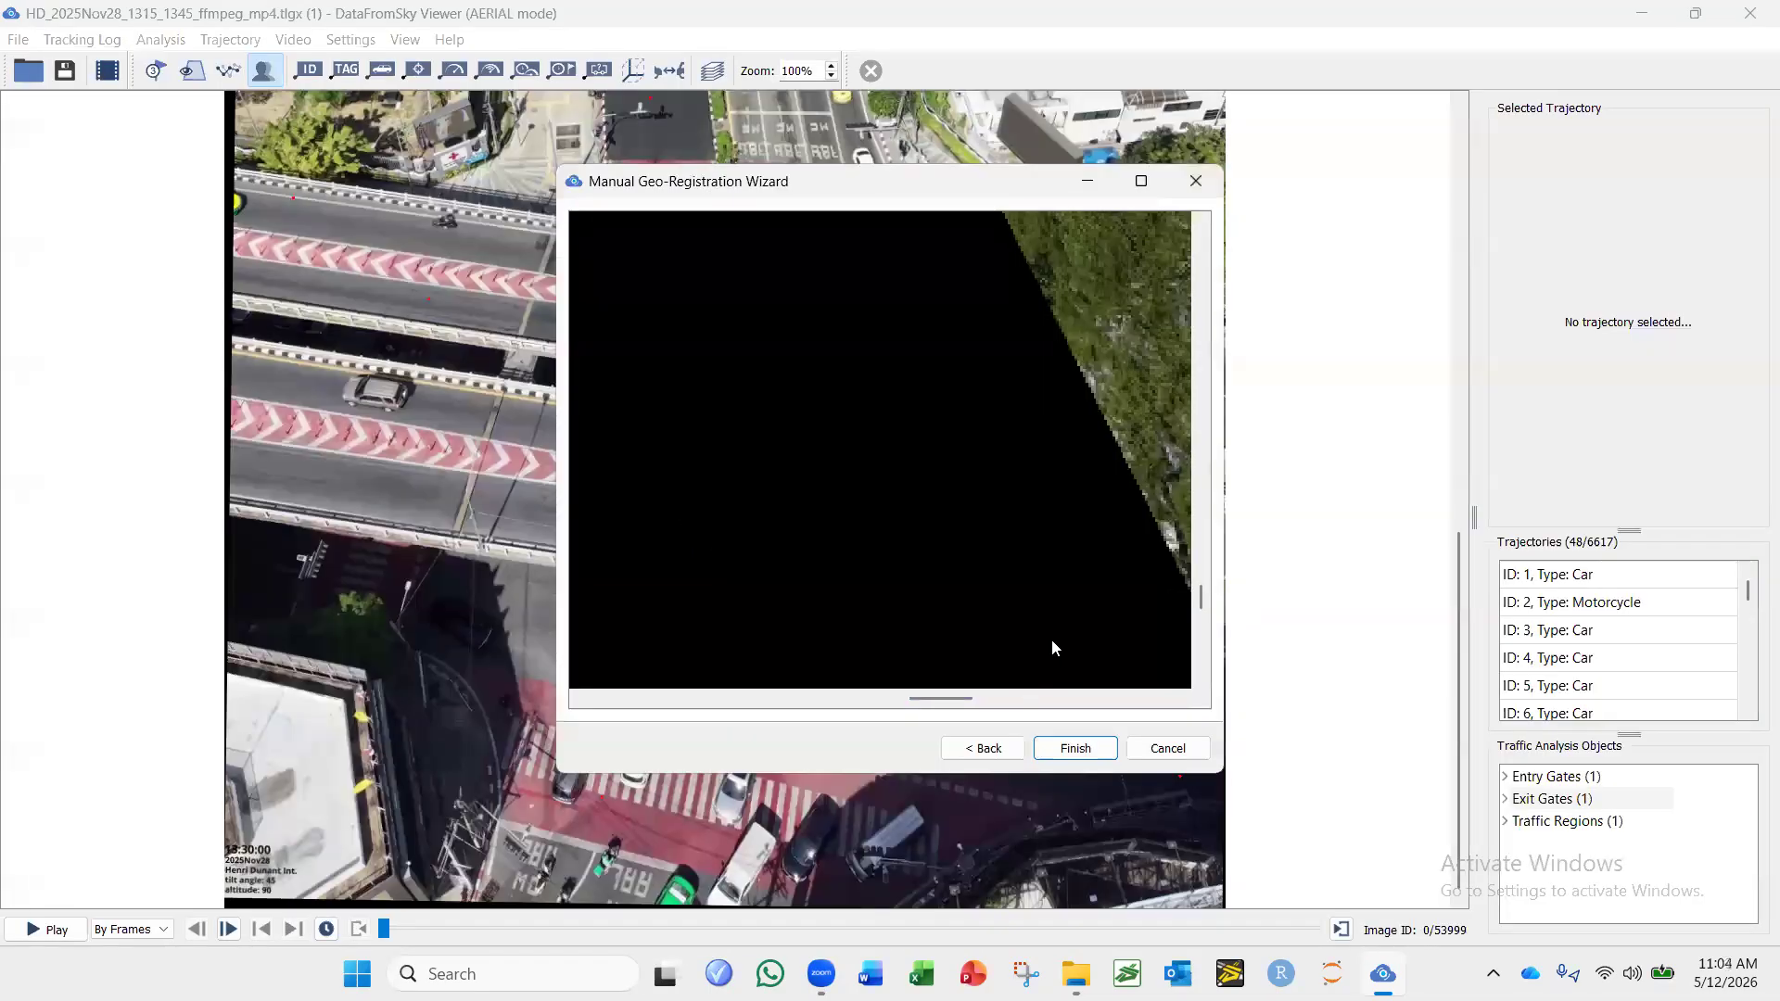
pyautogui.click(1141, 181)
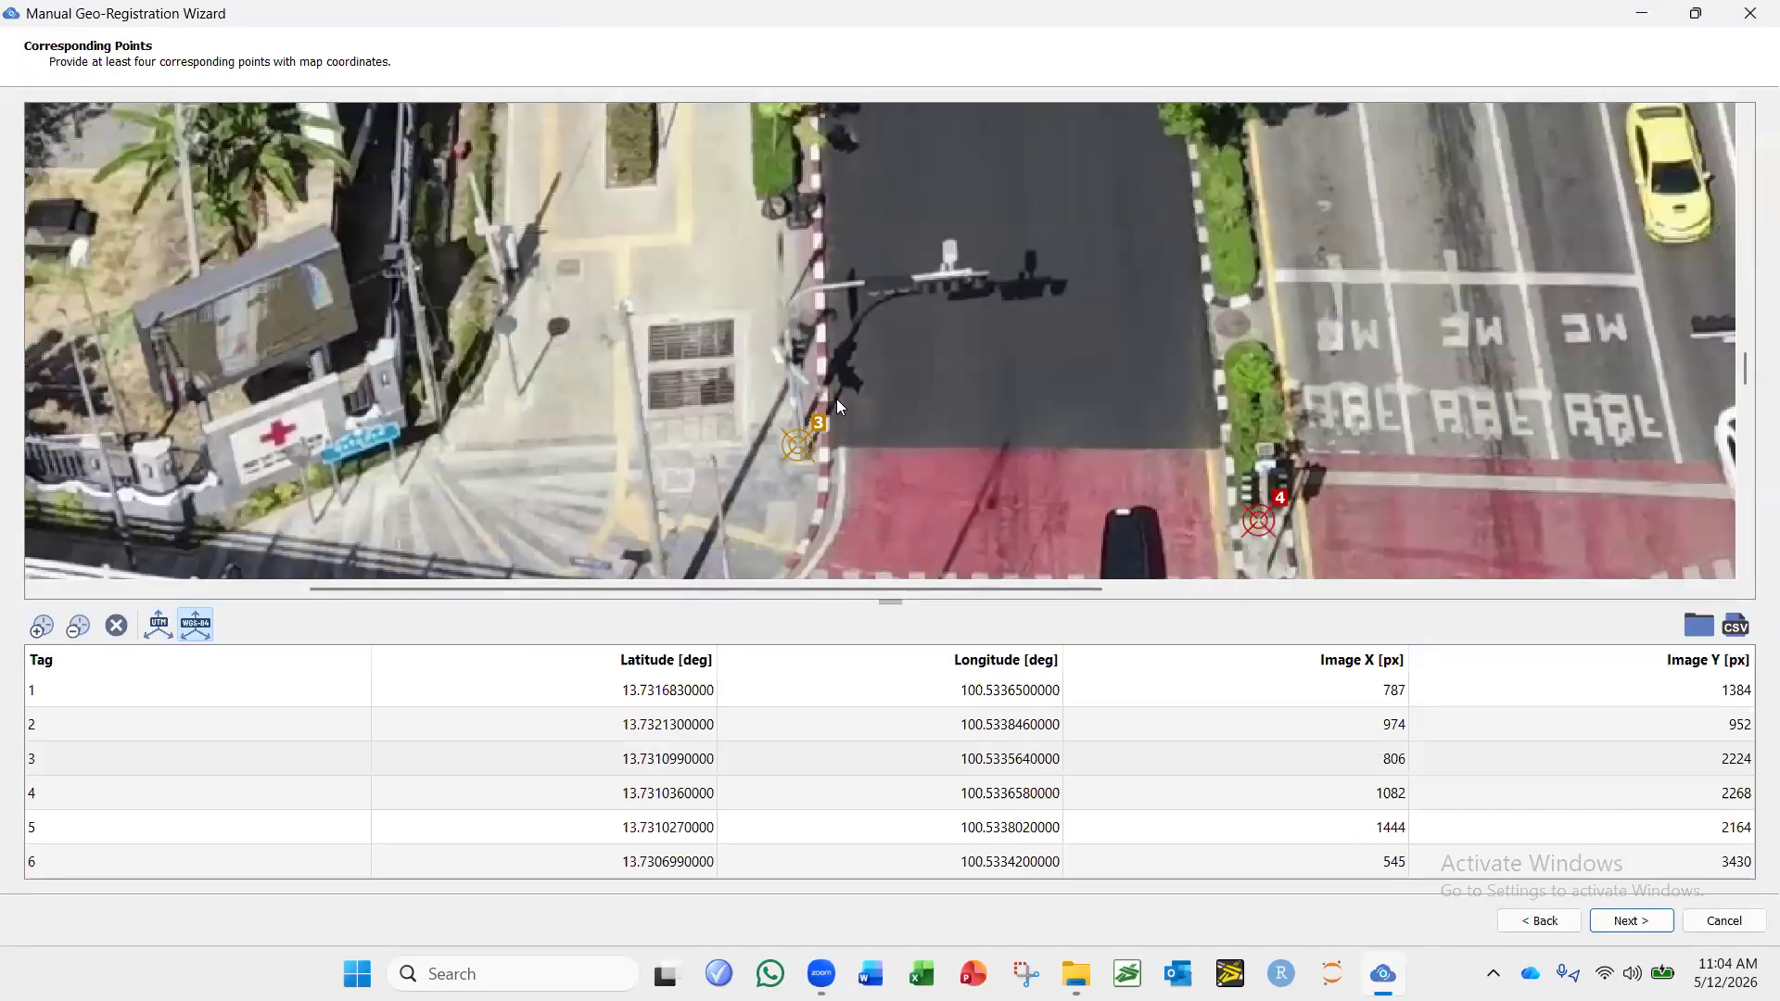
pyautogui.moveTo(805, 447); pyautogui.dragTo(819, 447)
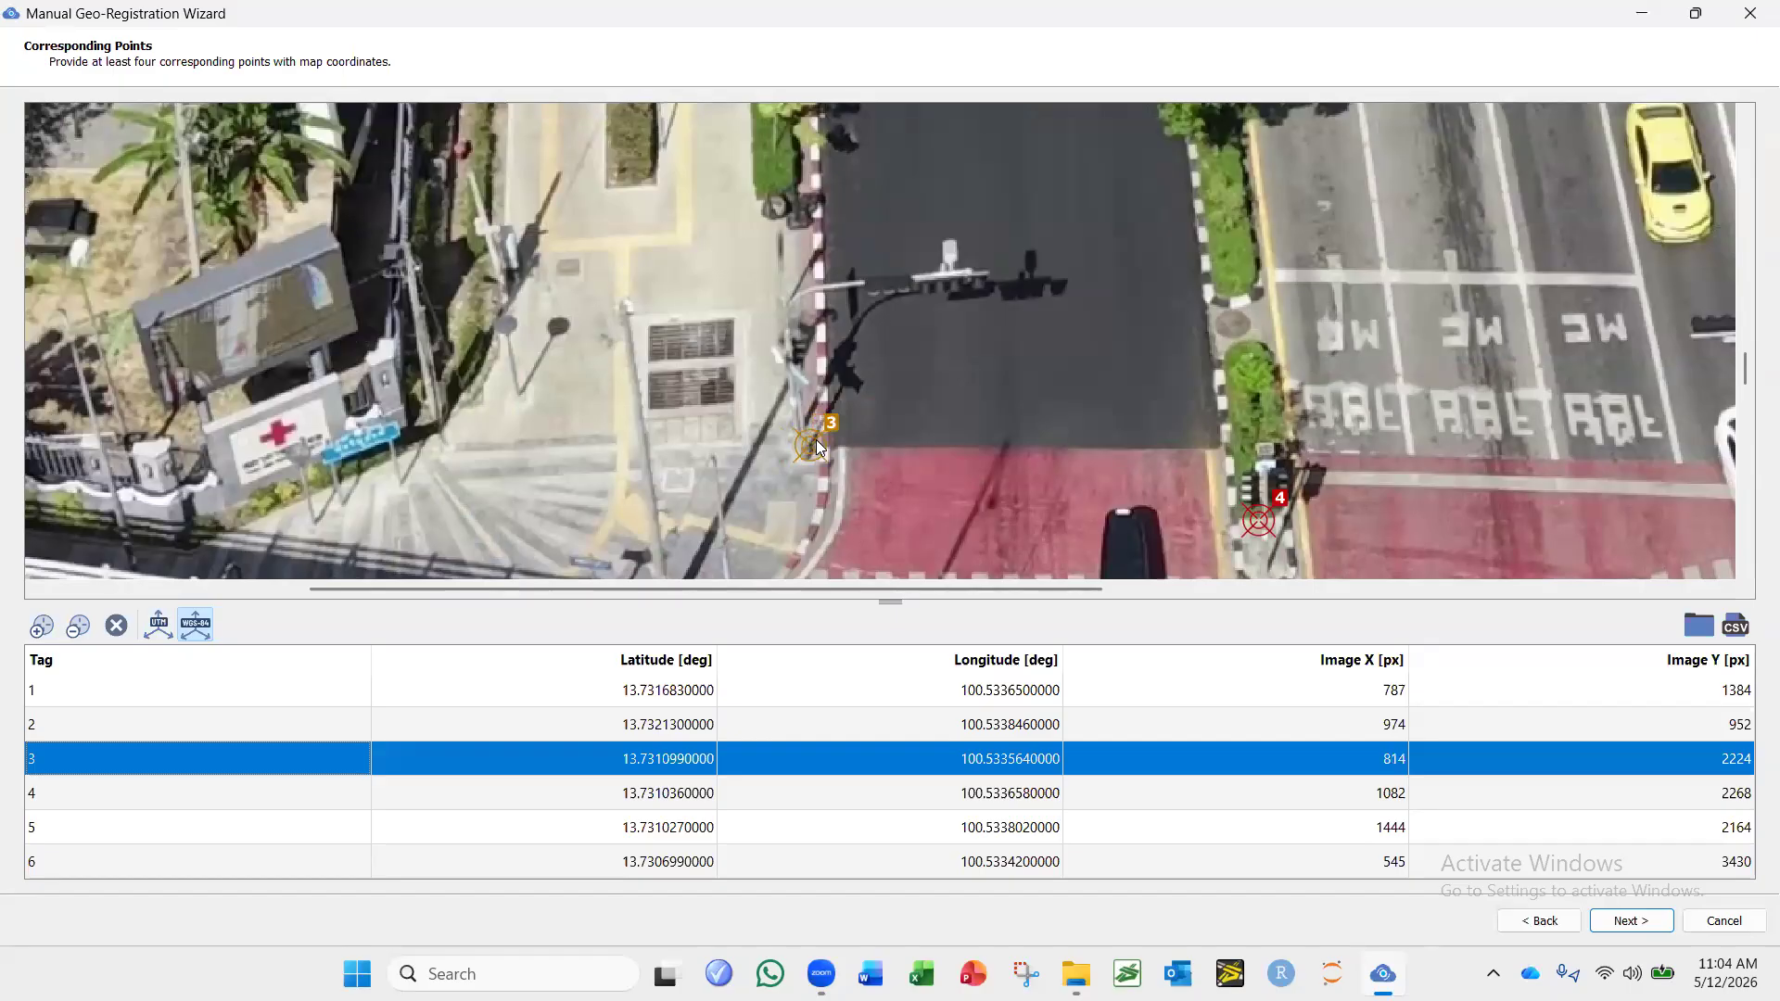
pyautogui.click(1631, 920)
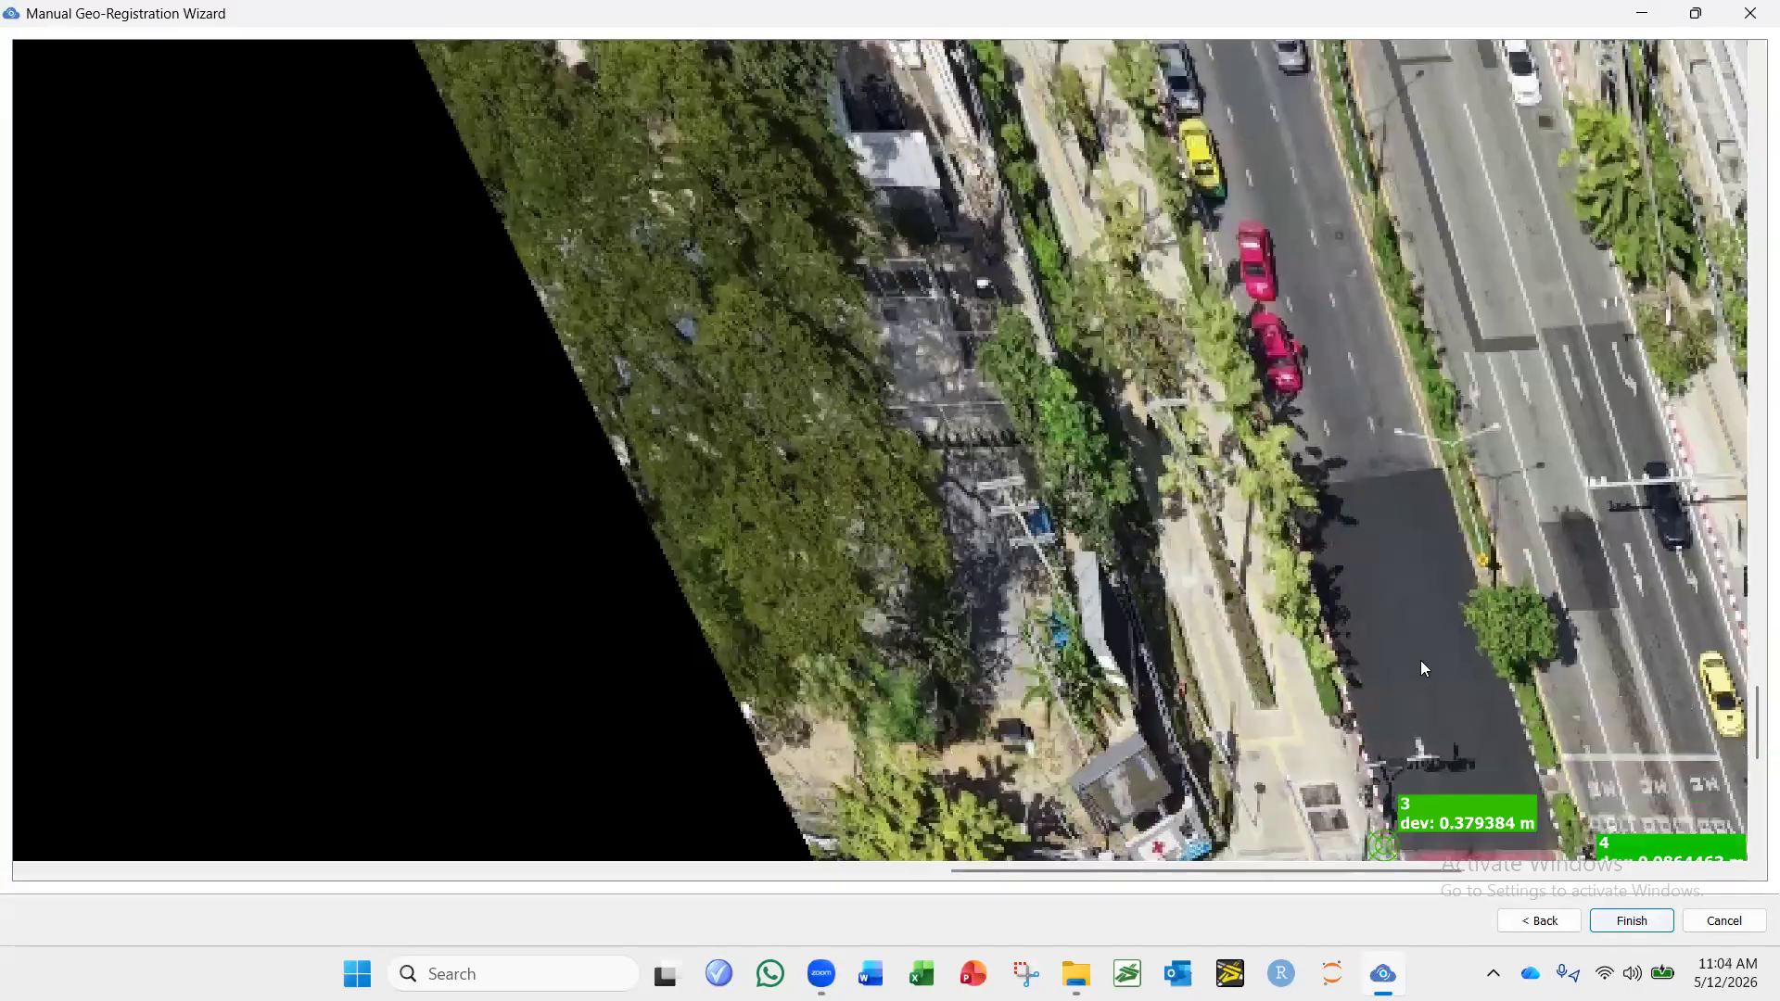
pyautogui.click(1656, 933)
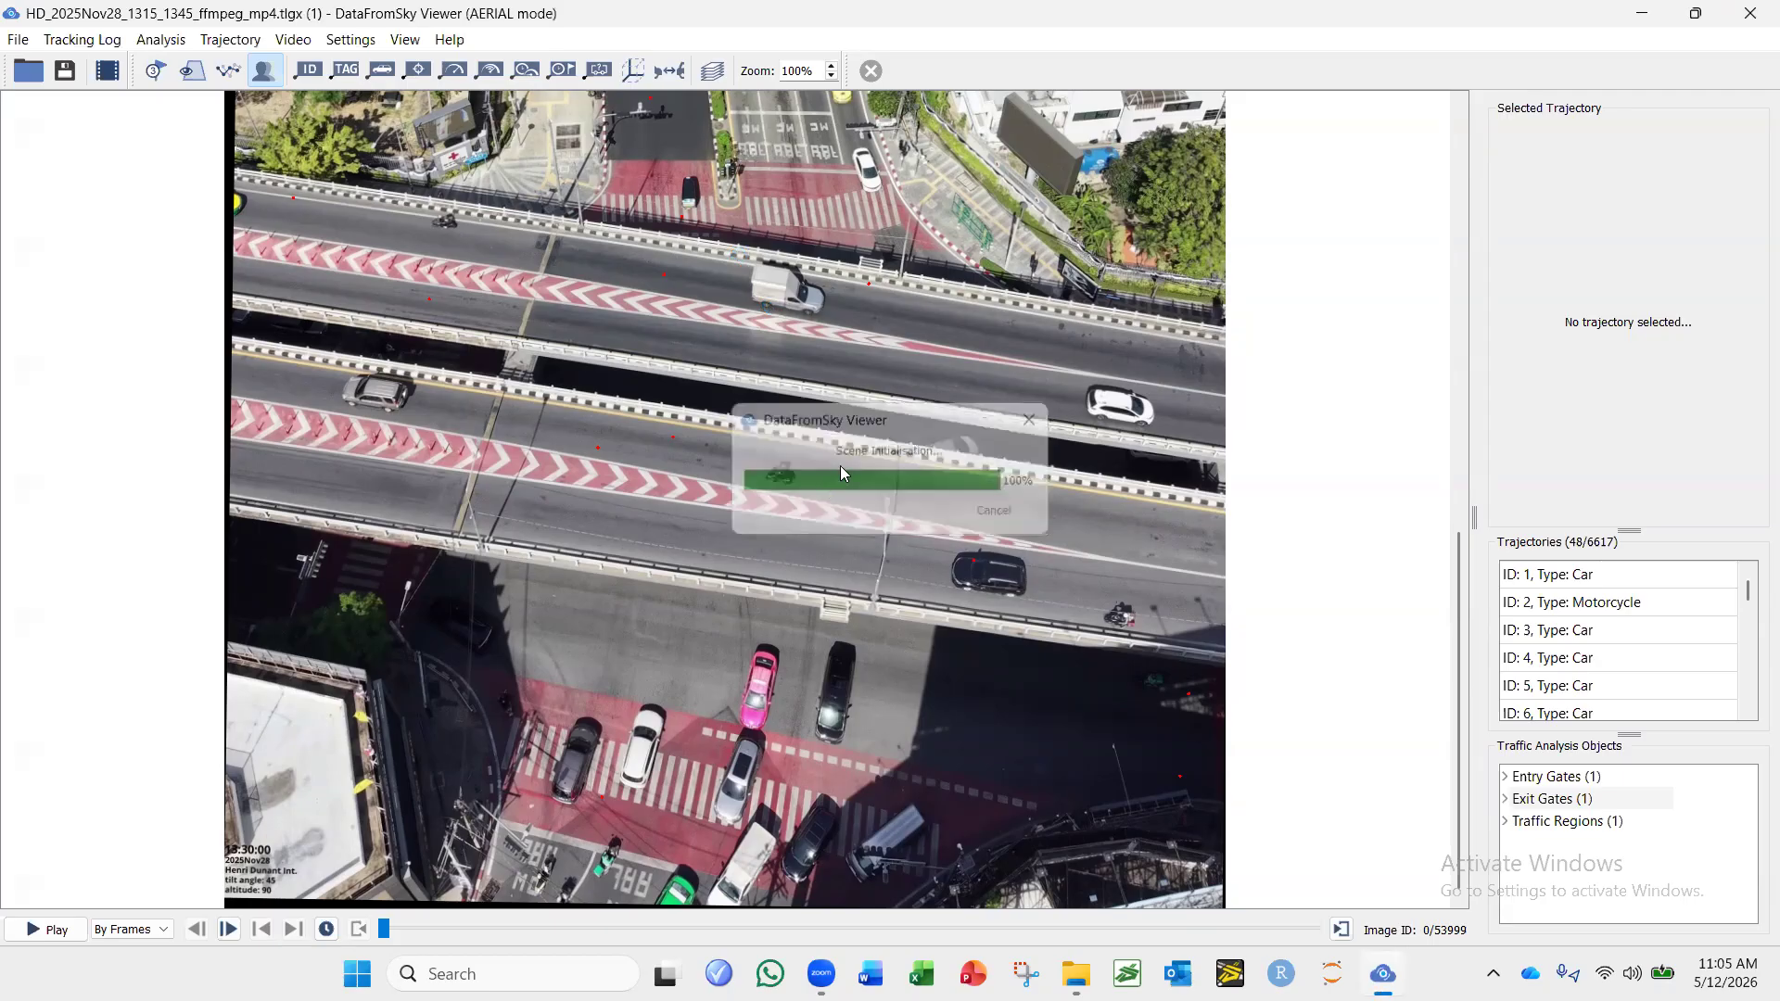
# Examine the log's scene along the road from the far end down to the intersection.
pyautogui.scroll(10, 673, 250)
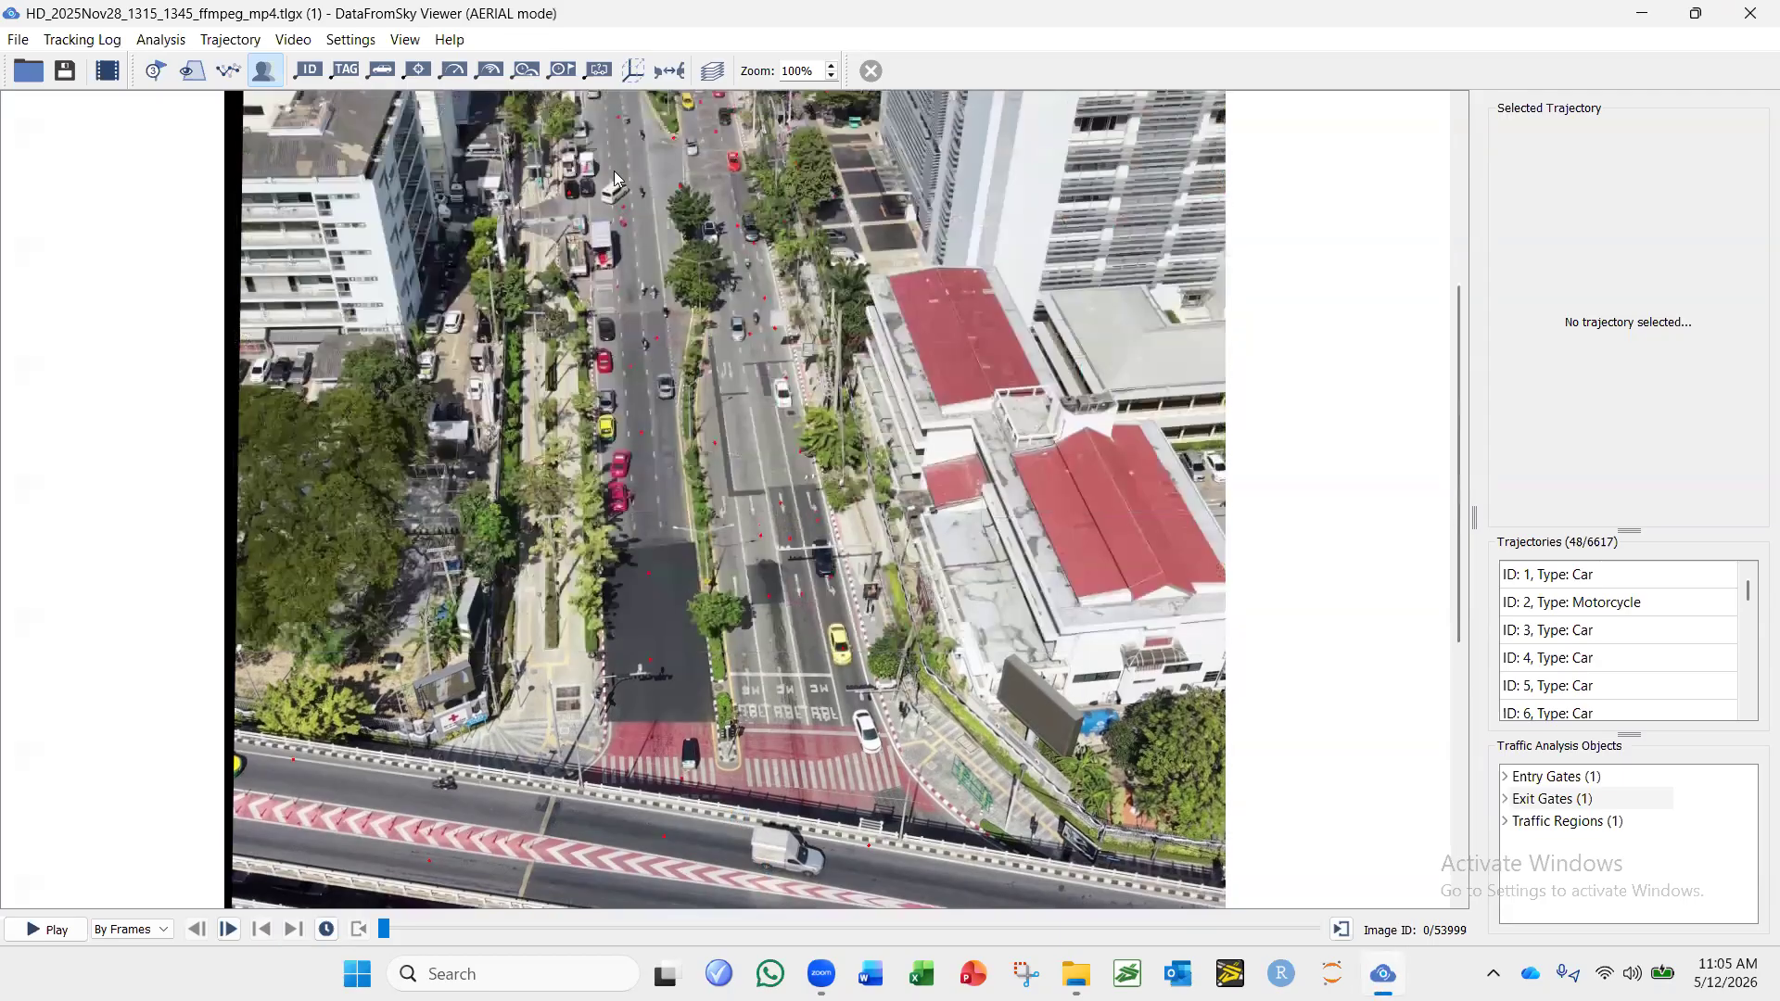
pyautogui.scroll(1, 672, 490)
pyautogui.scroll(8, 671, 490)
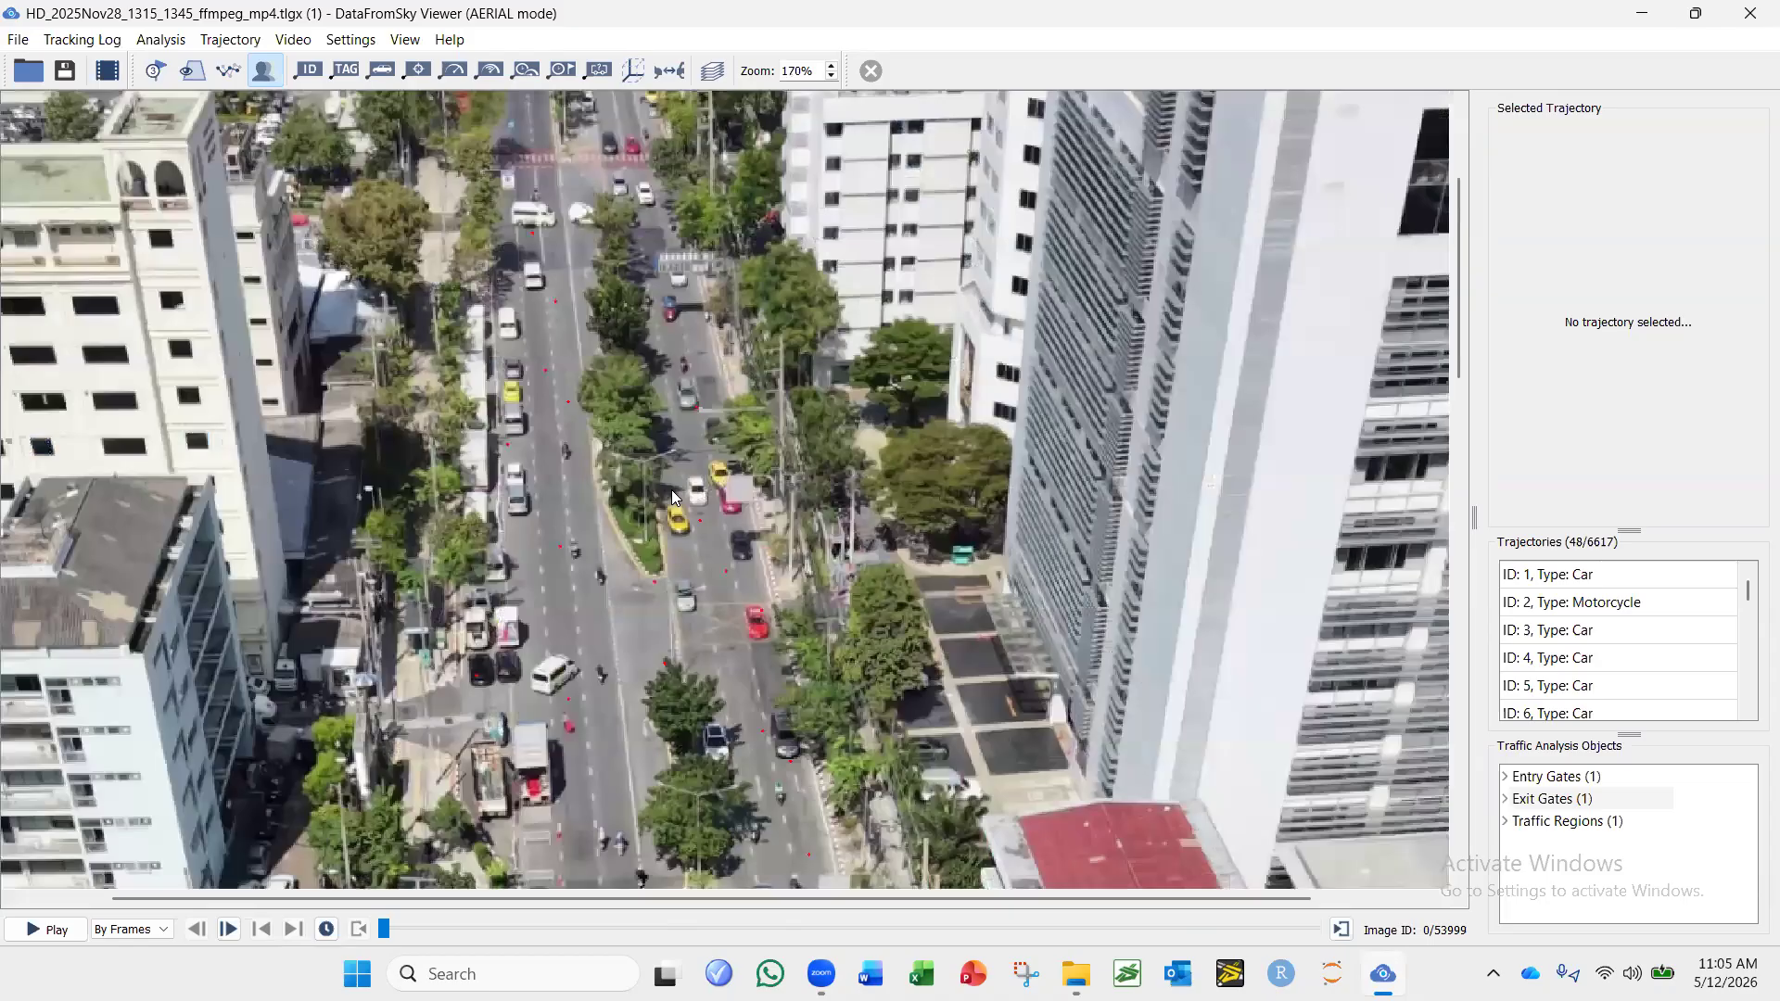
pyautogui.moveTo(701, 345); pyautogui.dragTo(788, 14)
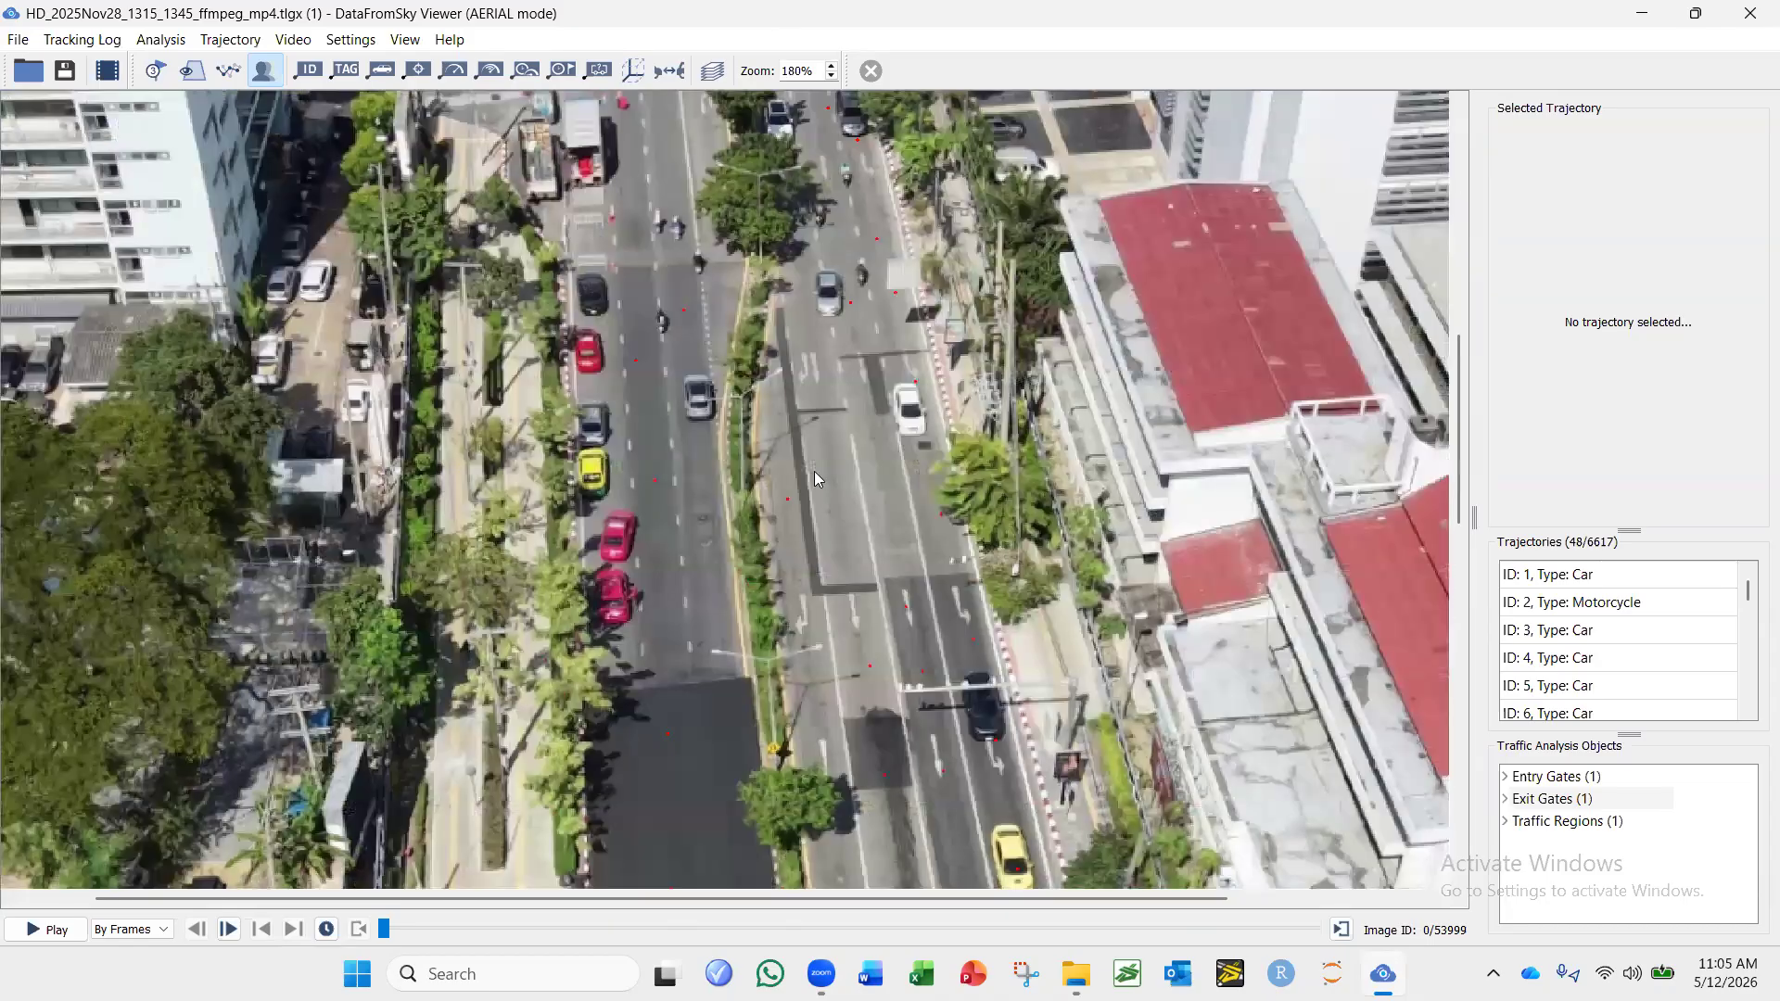
pyautogui.moveTo(812, 469); pyautogui.dragTo(712, 215)
pyautogui.scroll(-5, 711, 215)
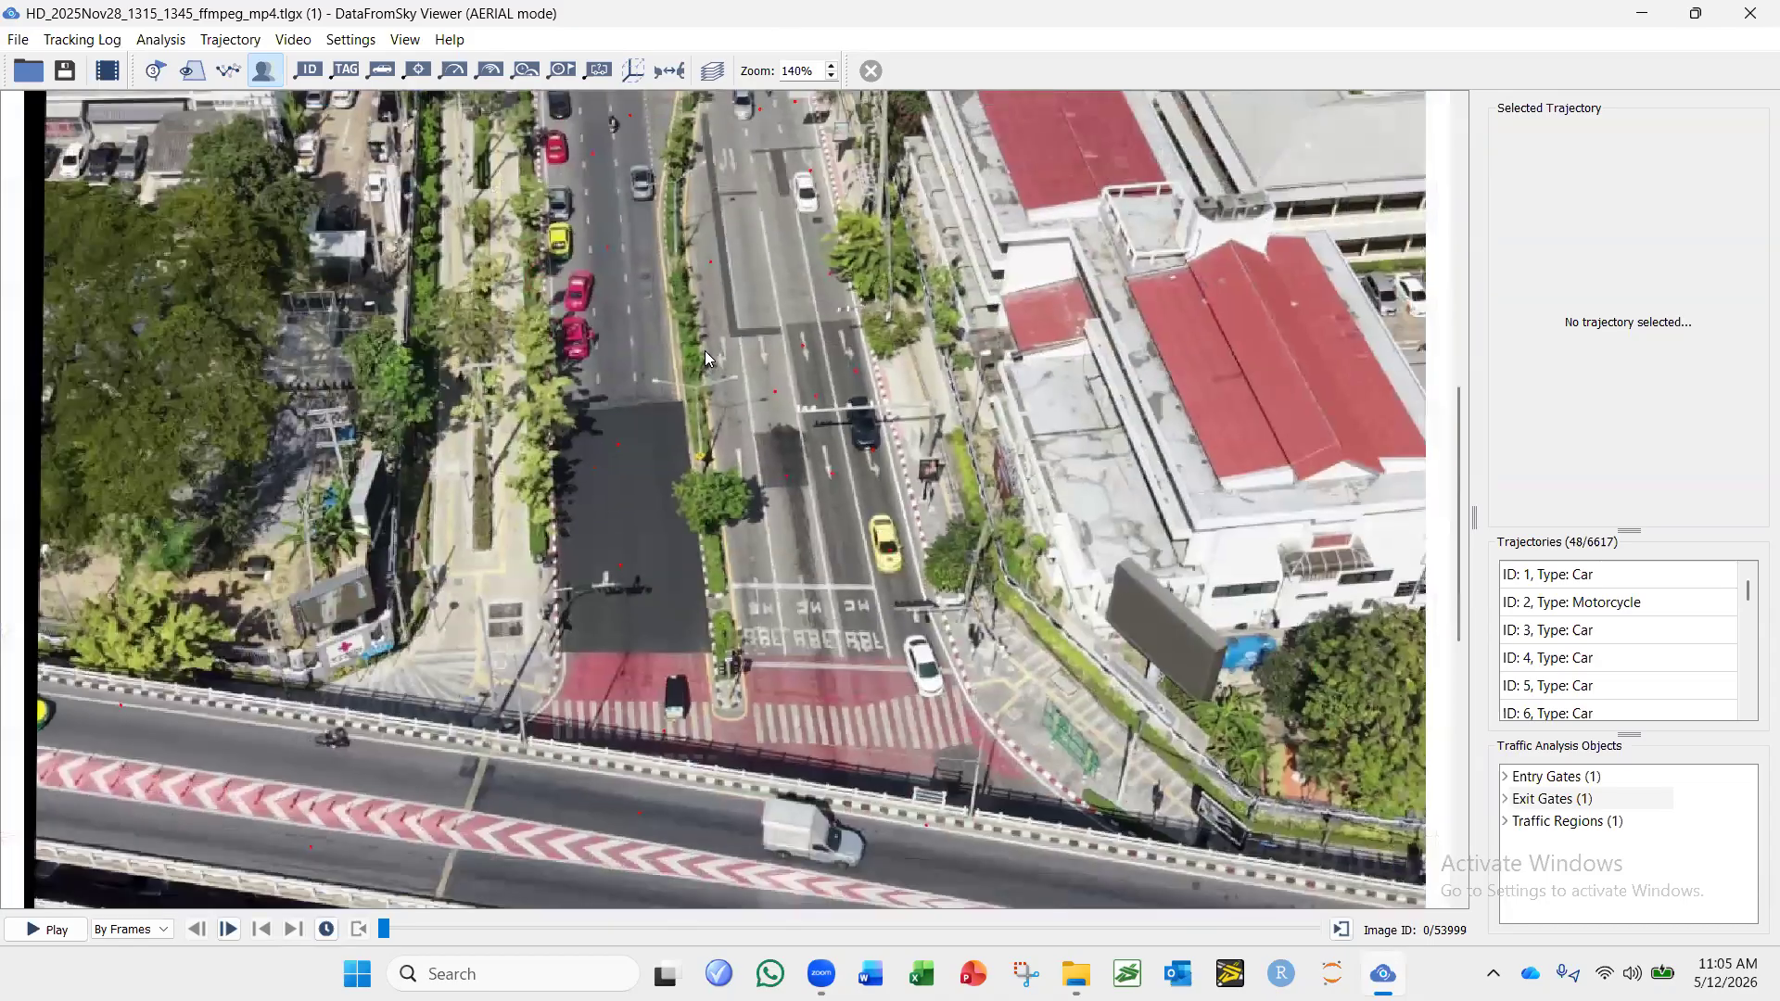
pyautogui.scroll(-1, 710, 242)
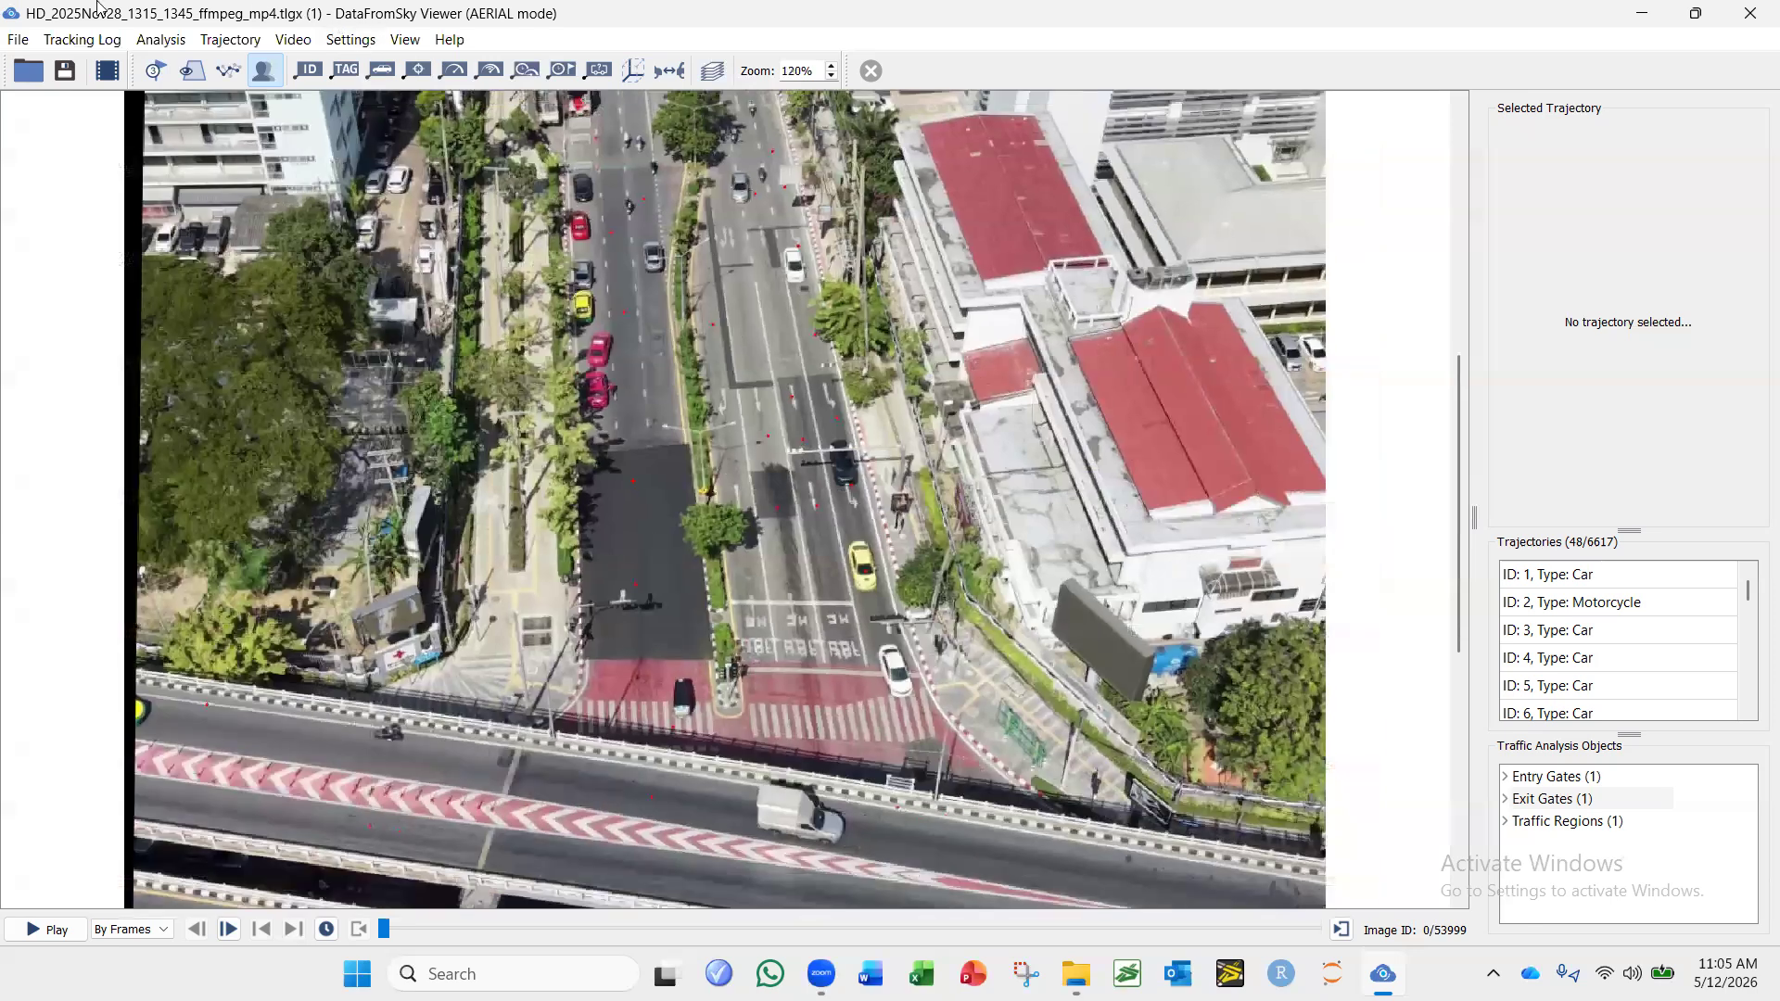
# Open the annotation configuration management and delete the configuration named 1.
pyautogui.click(80, 43)
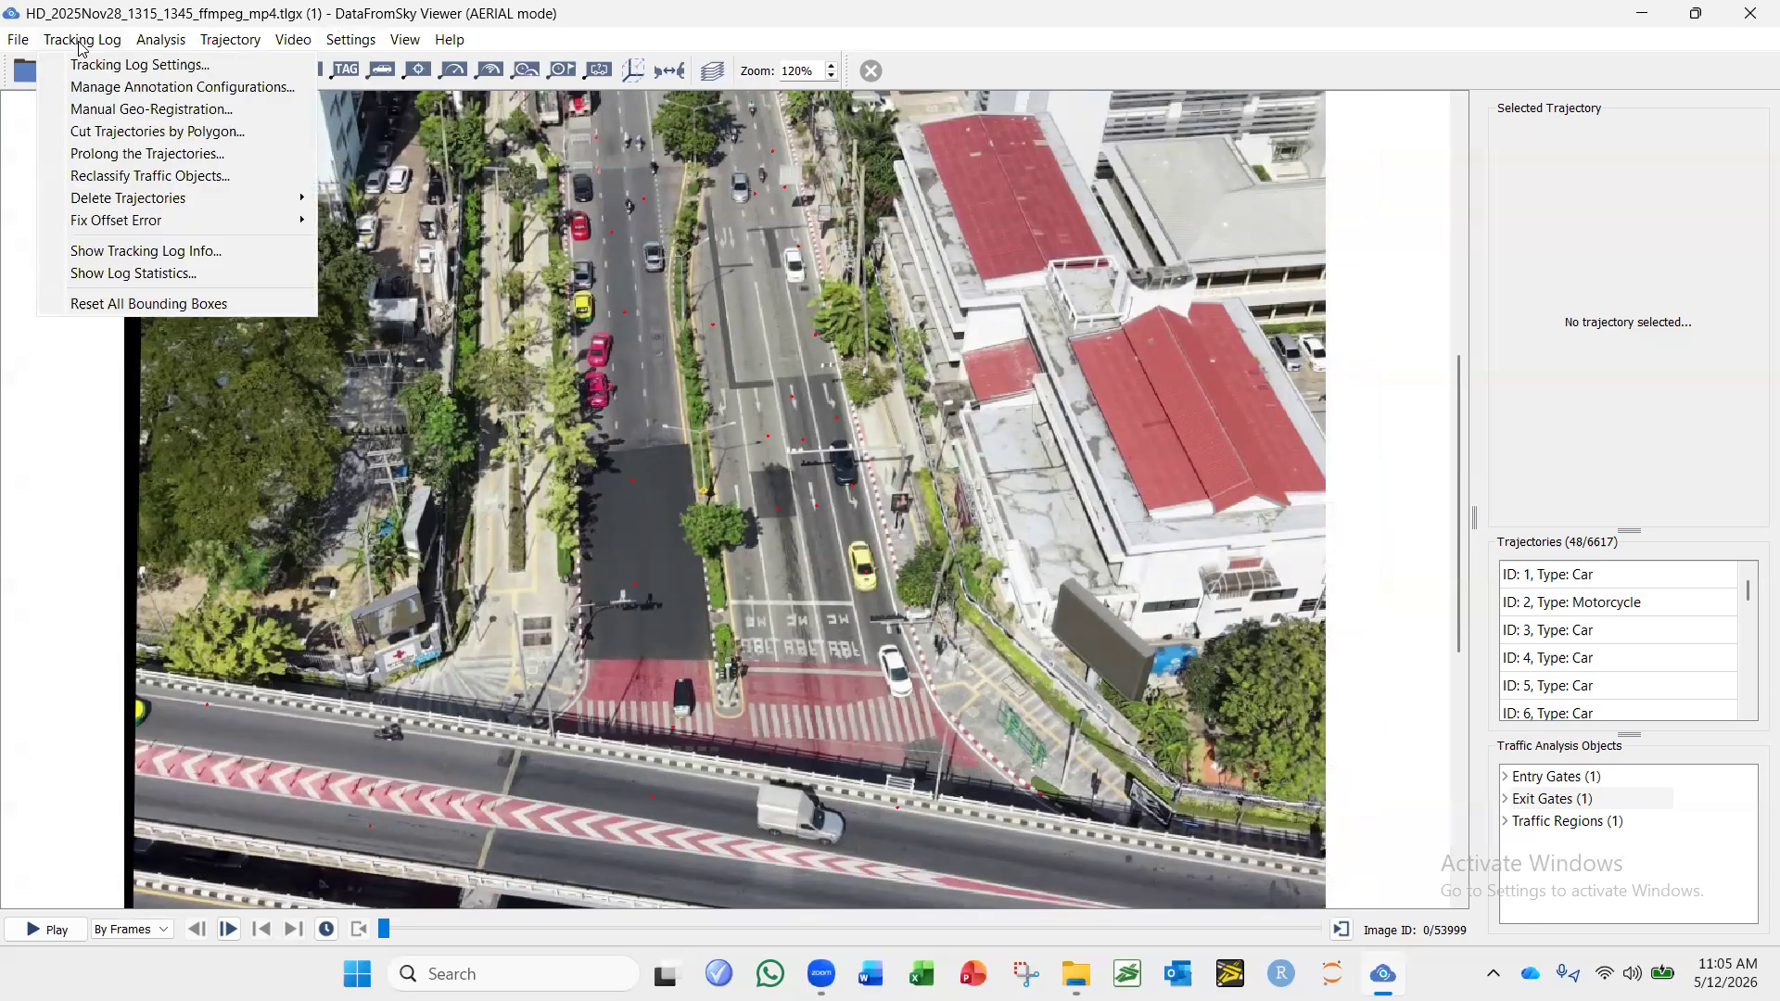
pyautogui.click(82, 97)
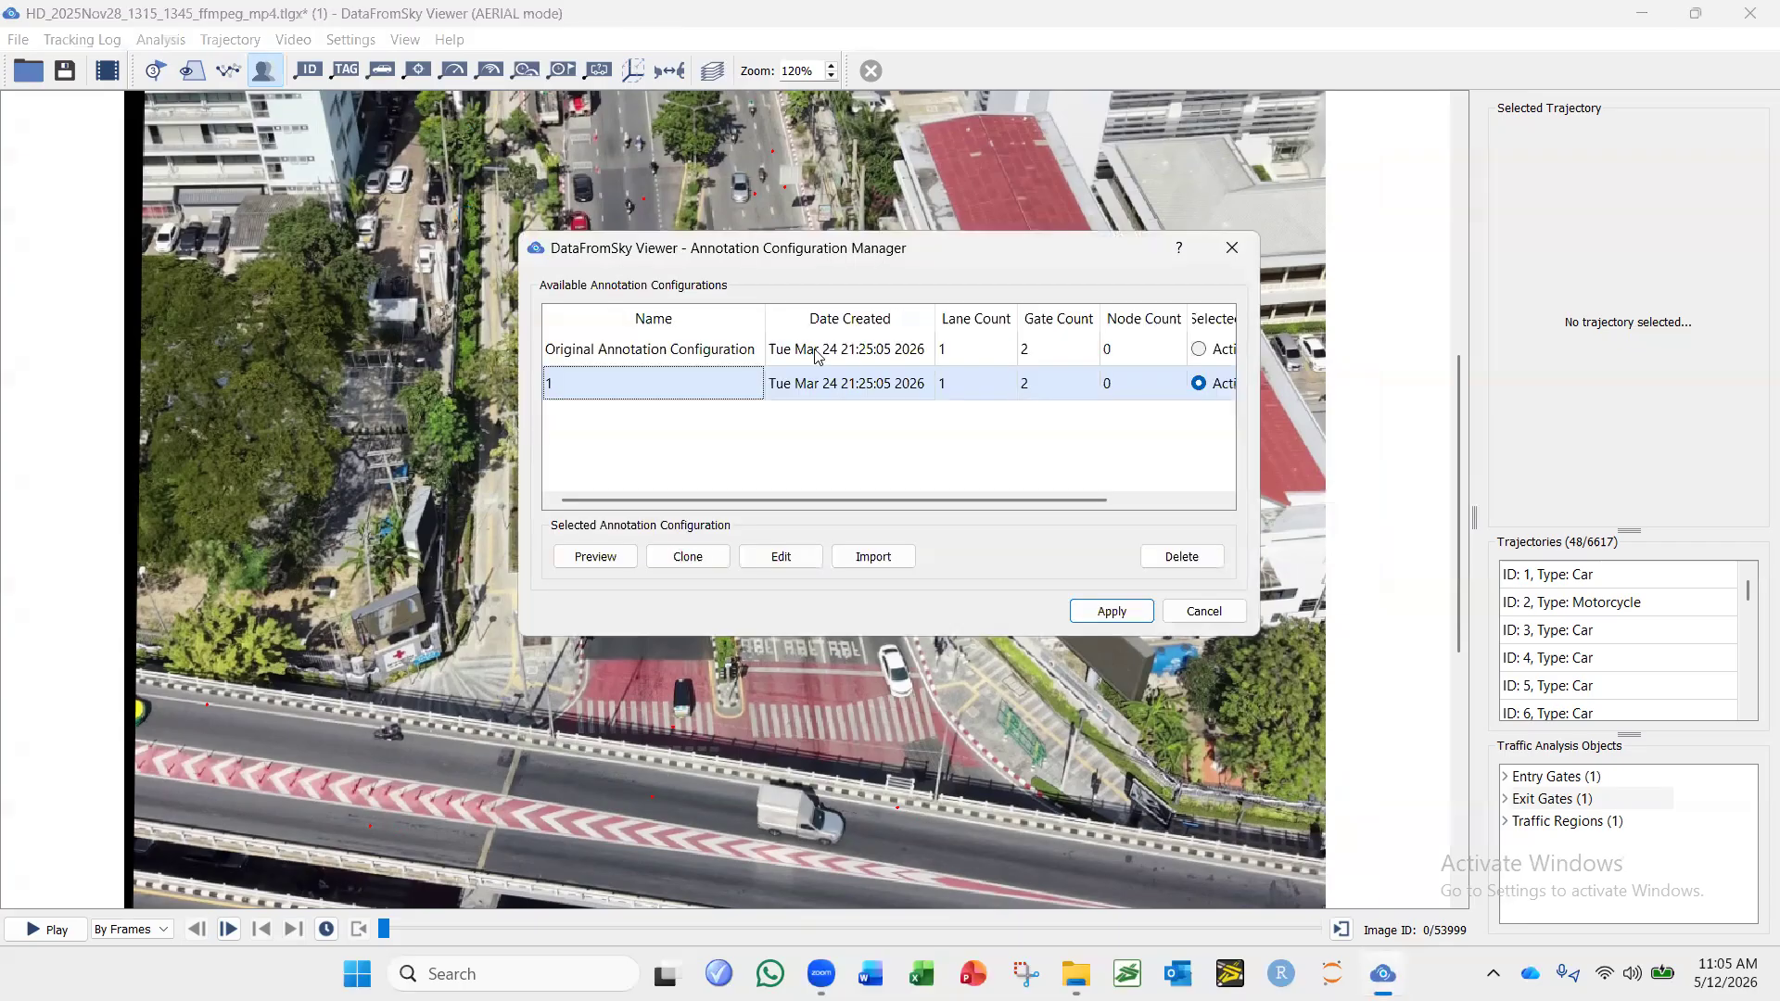
pyautogui.click(1181, 557)
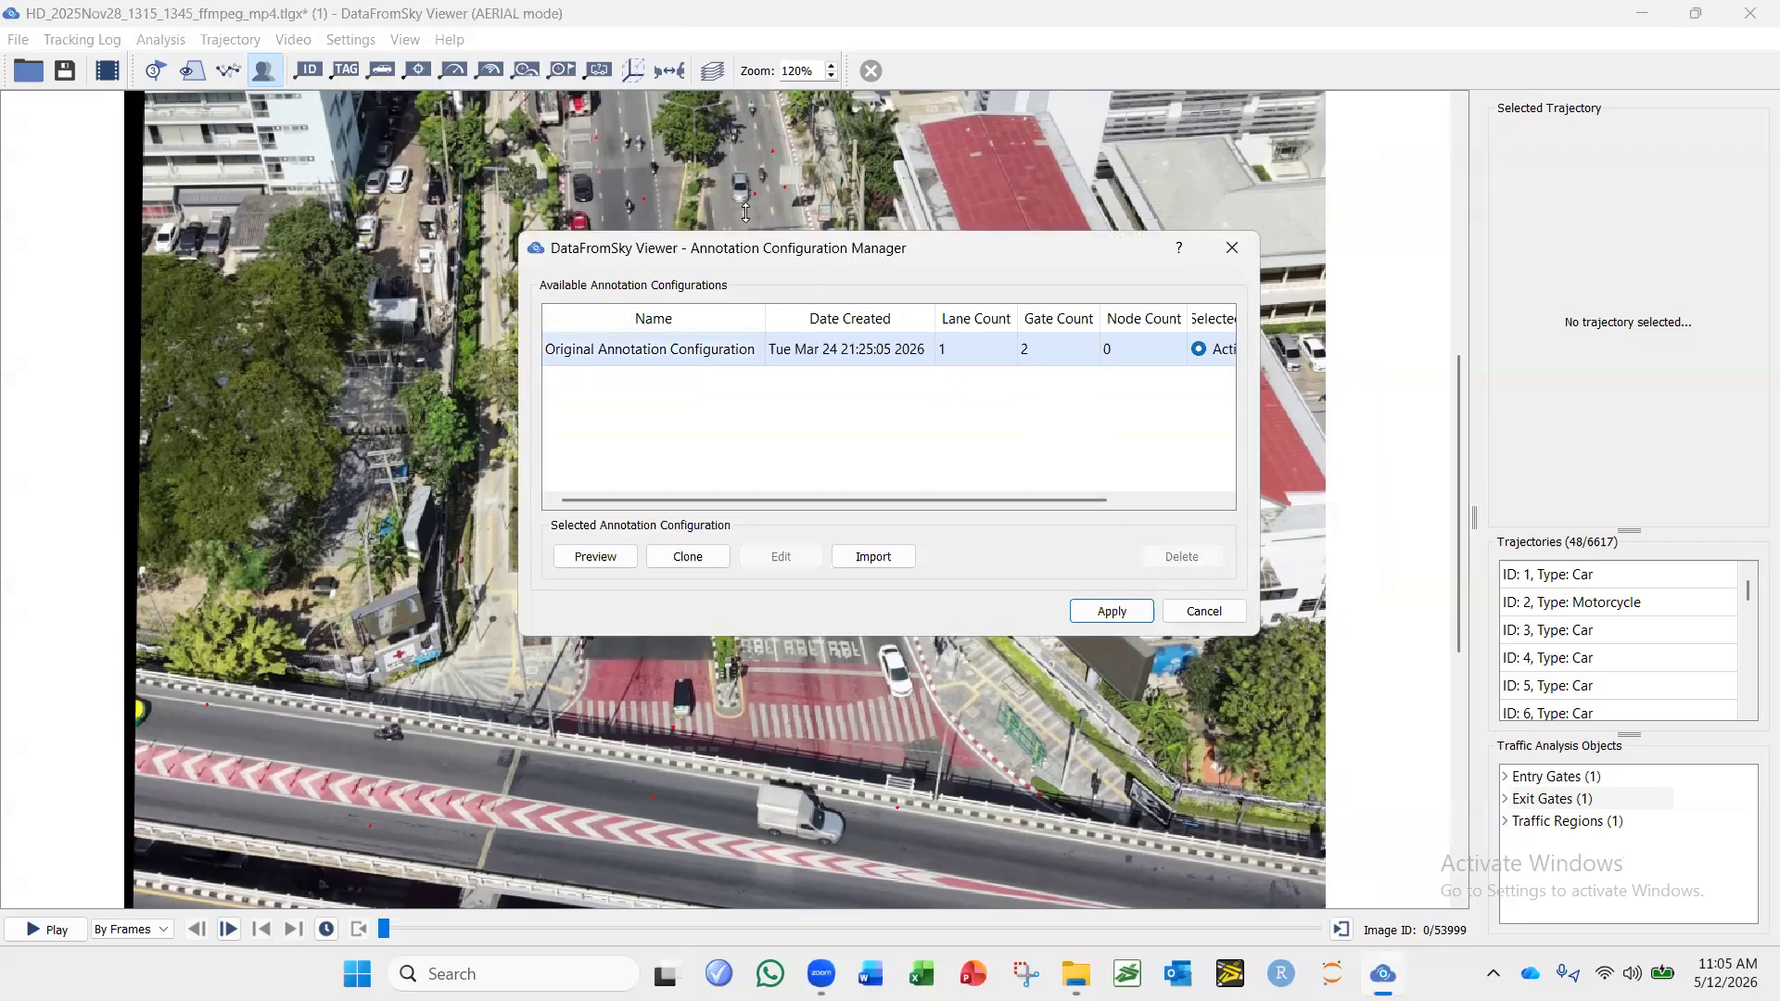
# Clone the Original Annotation Configuration and make the clone the active configuration.
pyautogui.click(607, 352)
pyautogui.click(688, 556)
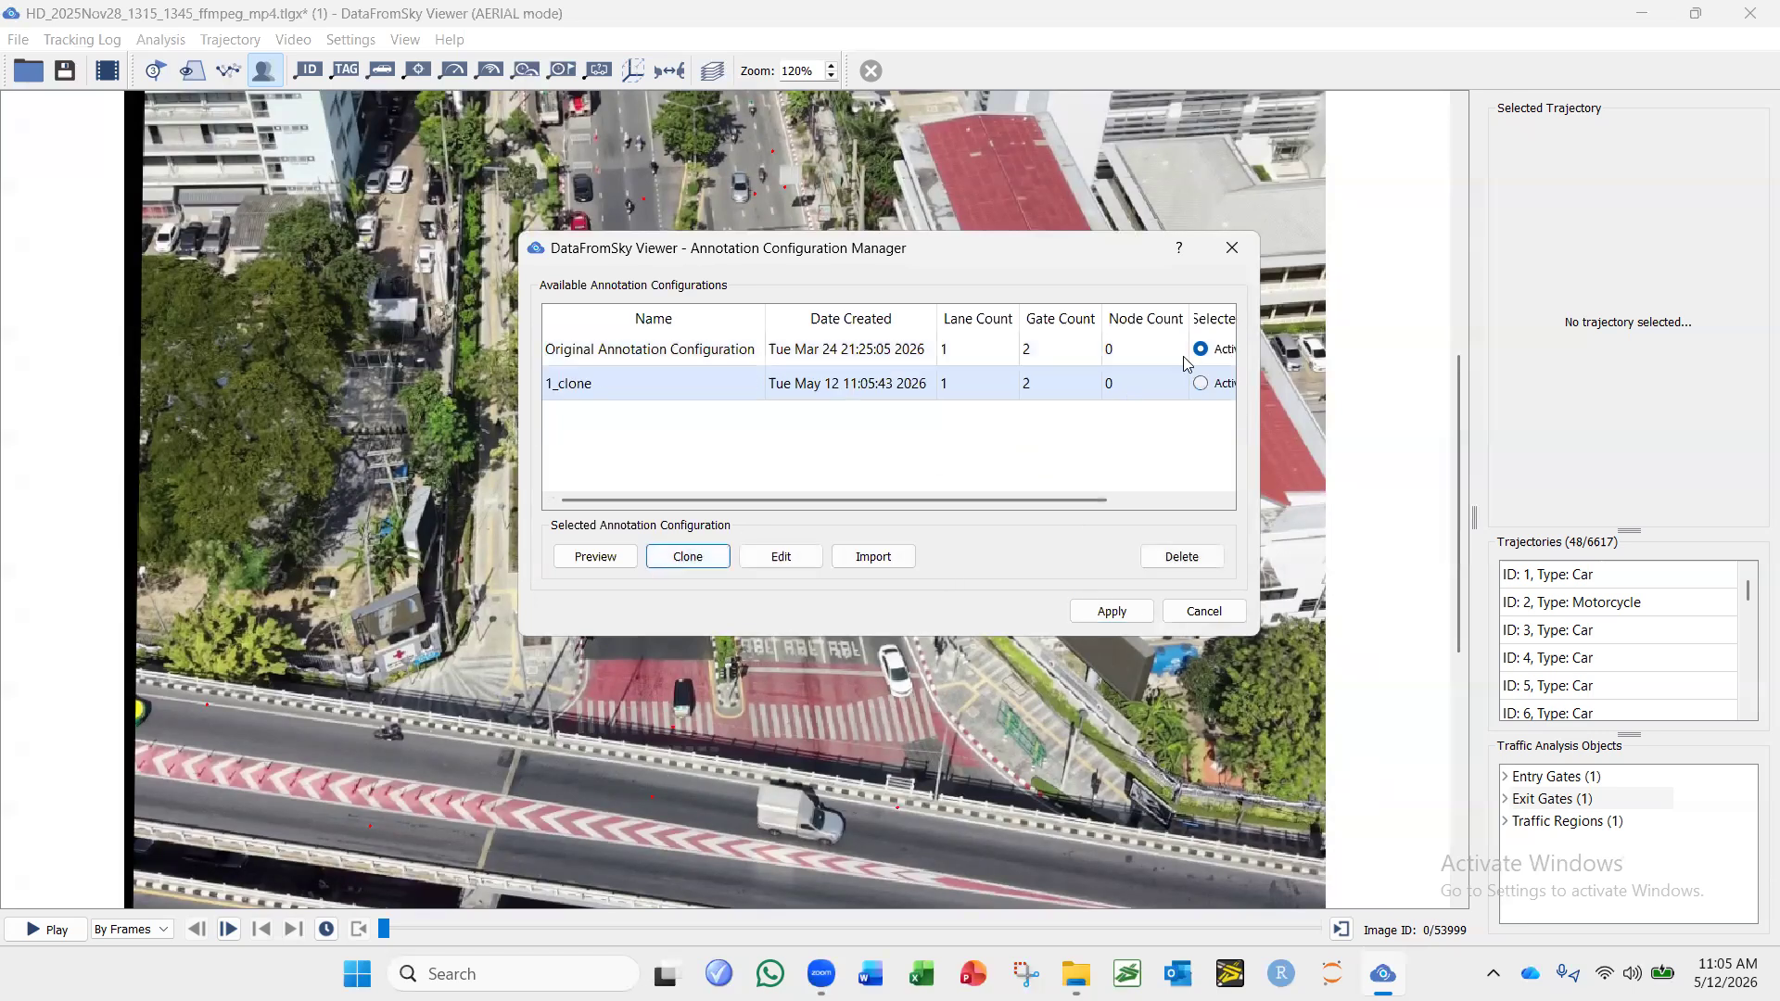
pyautogui.click(1201, 383)
pyautogui.click(1138, 383)
# Open the cloned annotation configuration for editing in a maximized redefinition window.
pyautogui.click(793, 562)
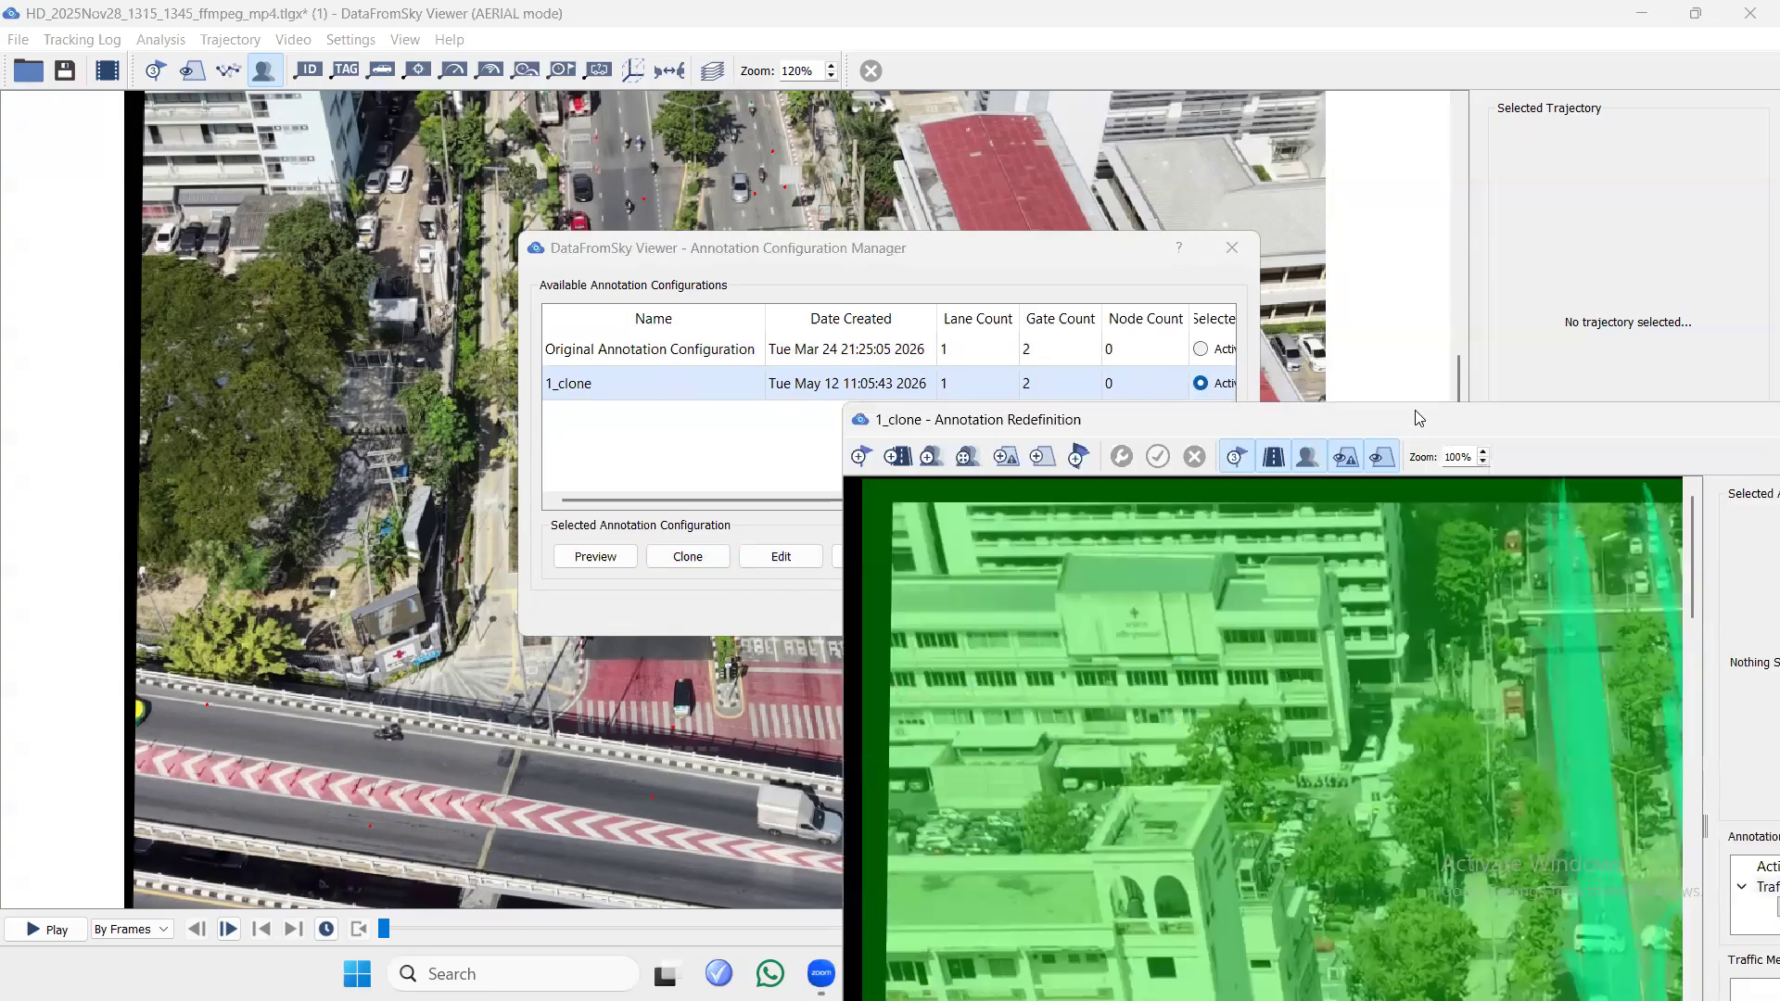
pyautogui.moveTo(1415, 411); pyautogui.dragTo(869, 183)
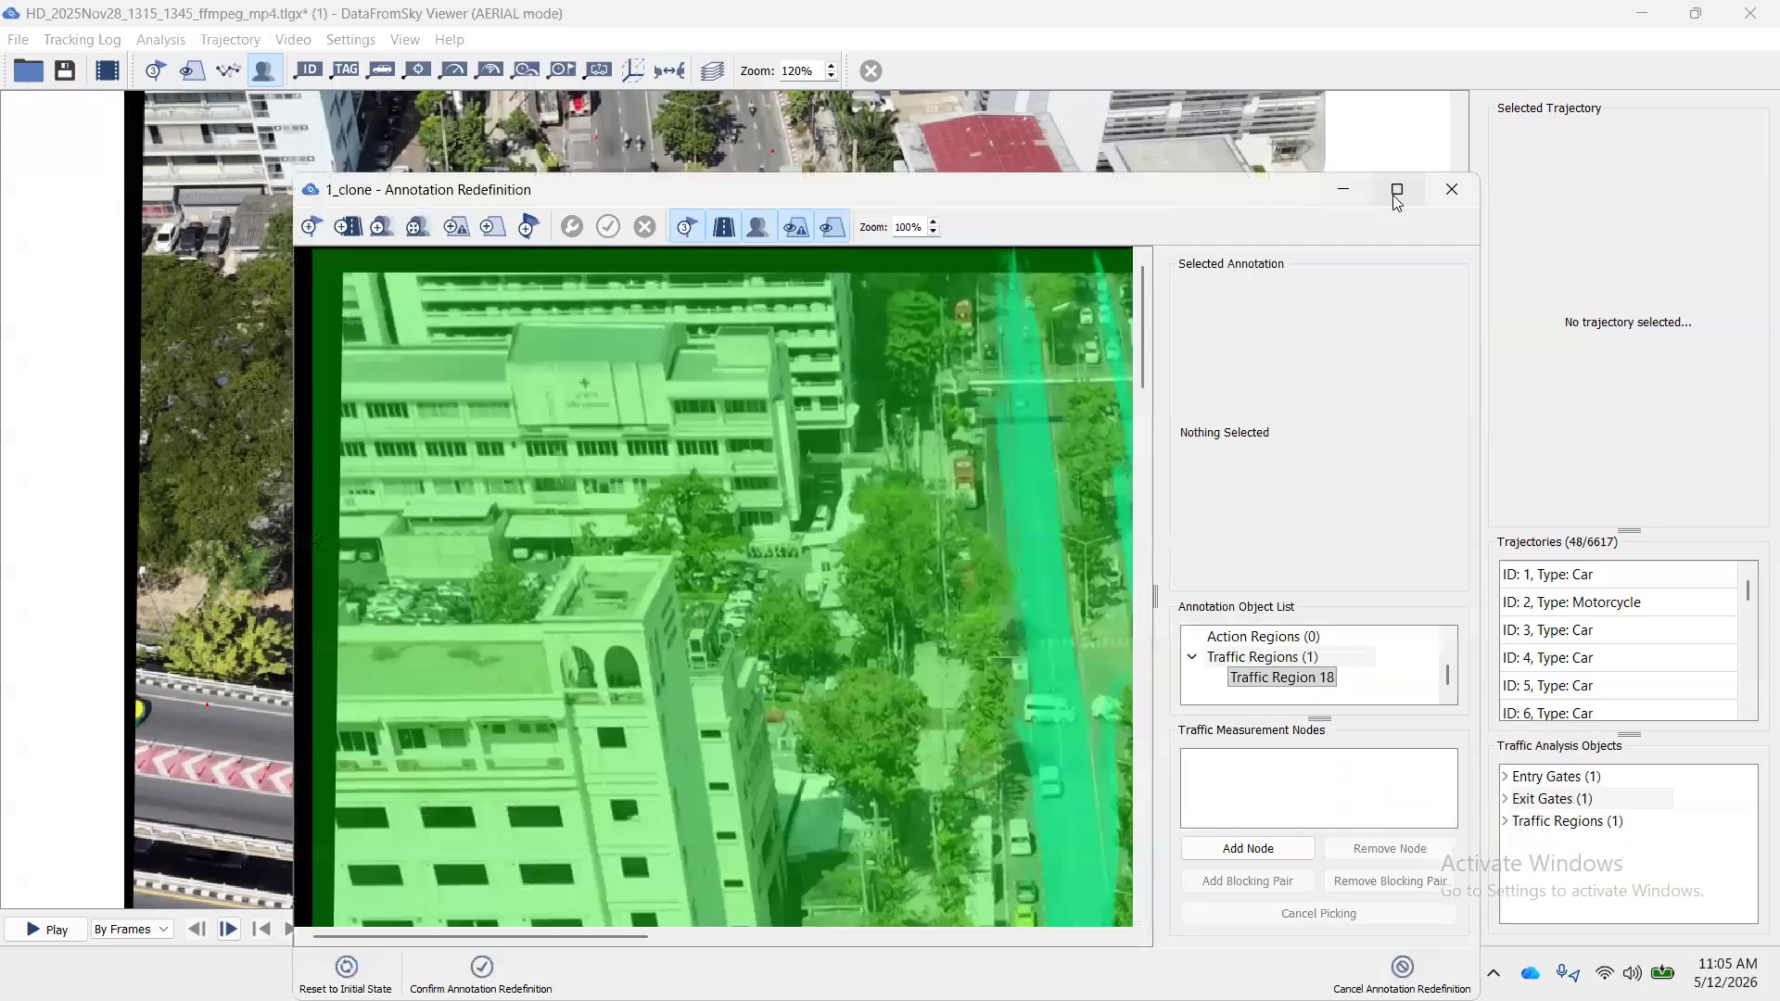
pyautogui.click(1395, 190)
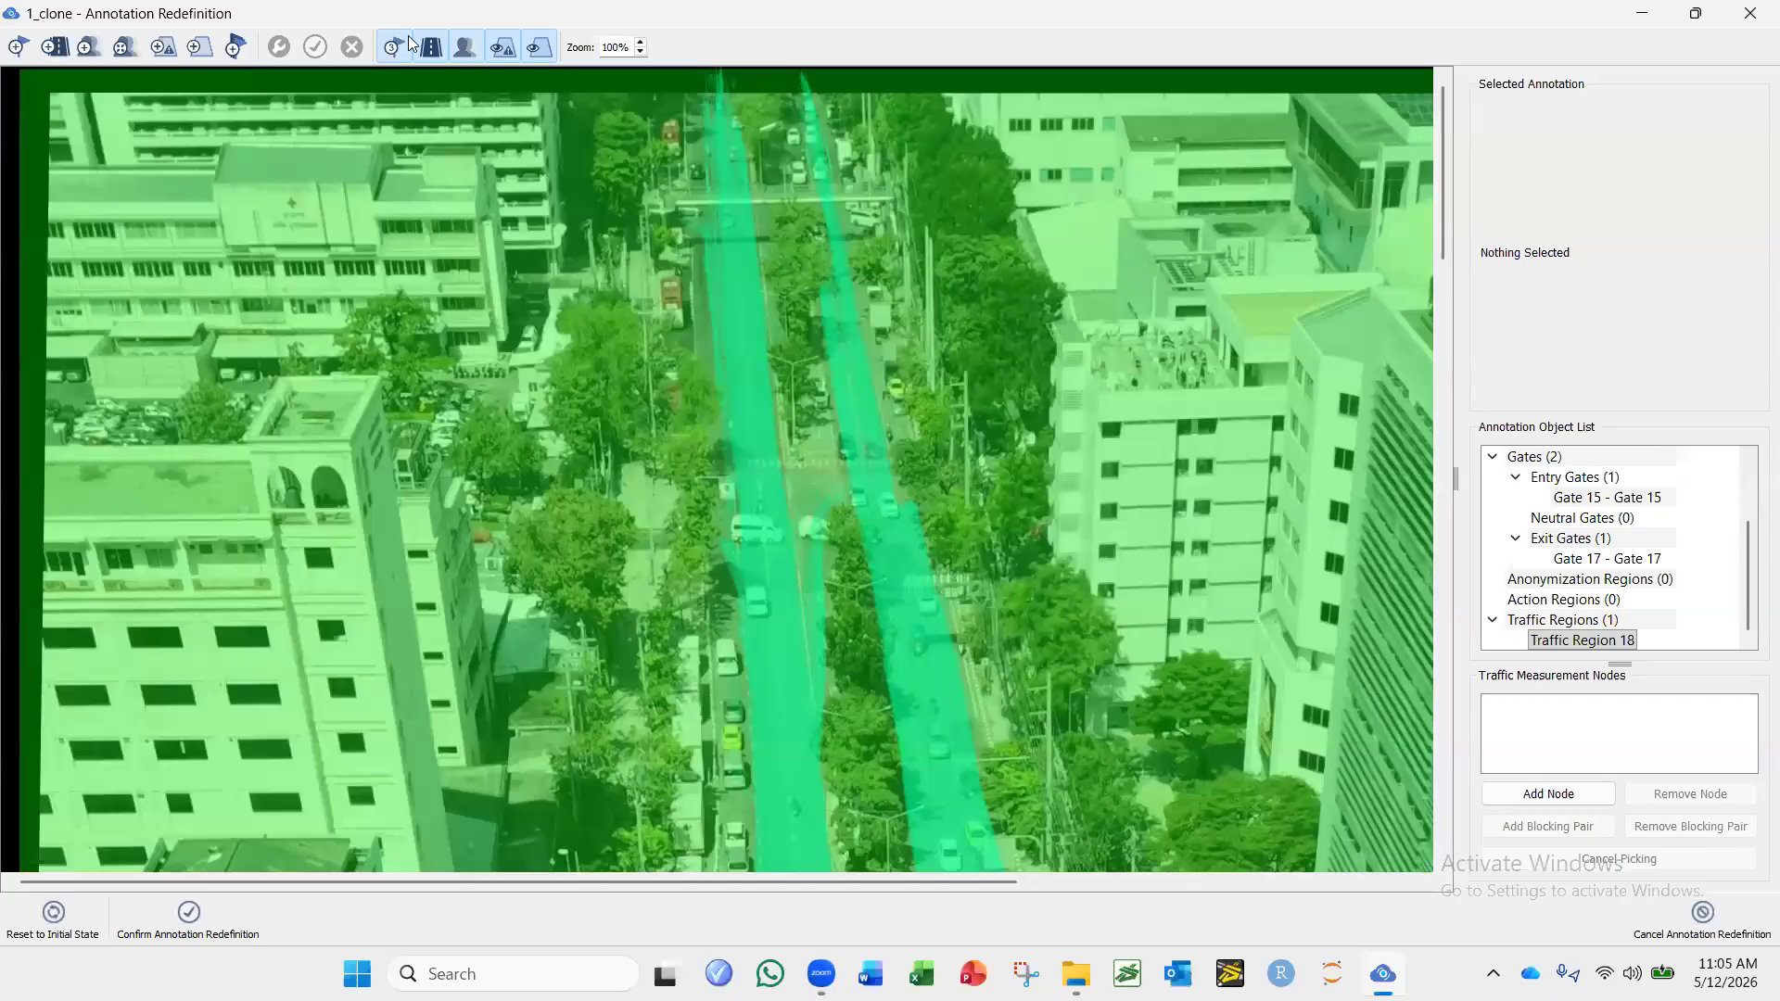
# Delete the entry gate Gate 15 across the road from the cloned configuration, leaving the editor window restored.
pyautogui.scroll(-4, 669, 270)
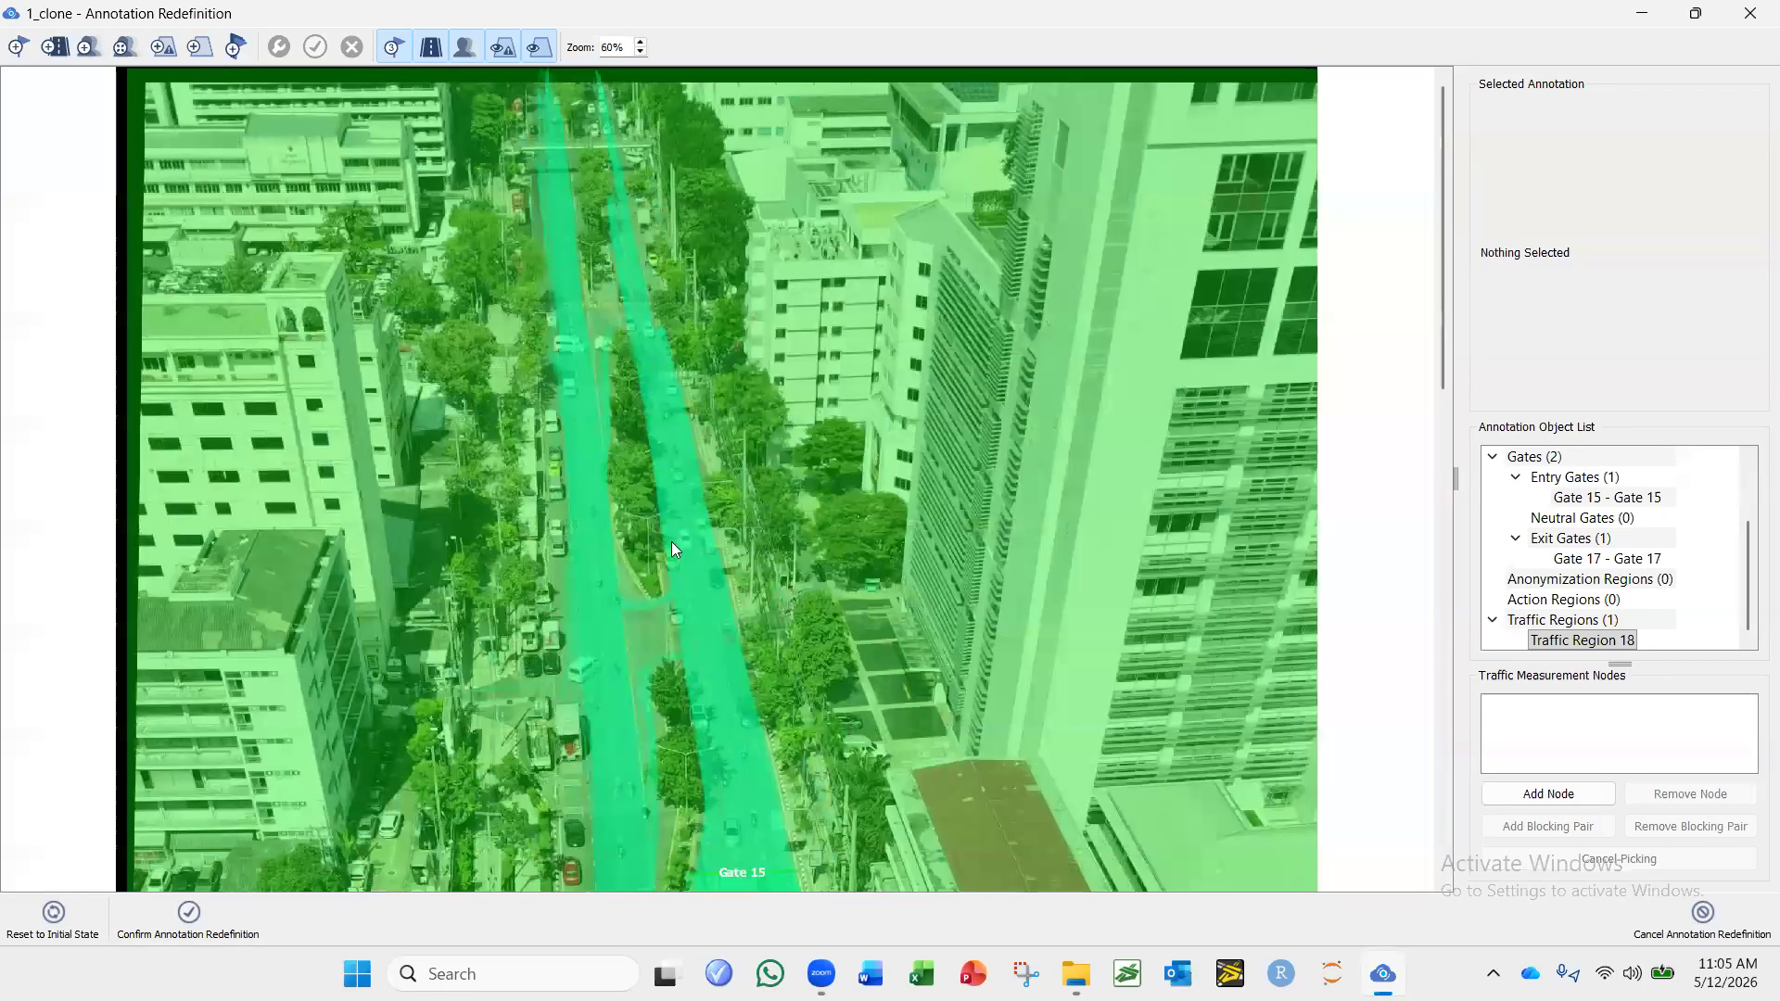
pyautogui.scroll(-5, 723, 324)
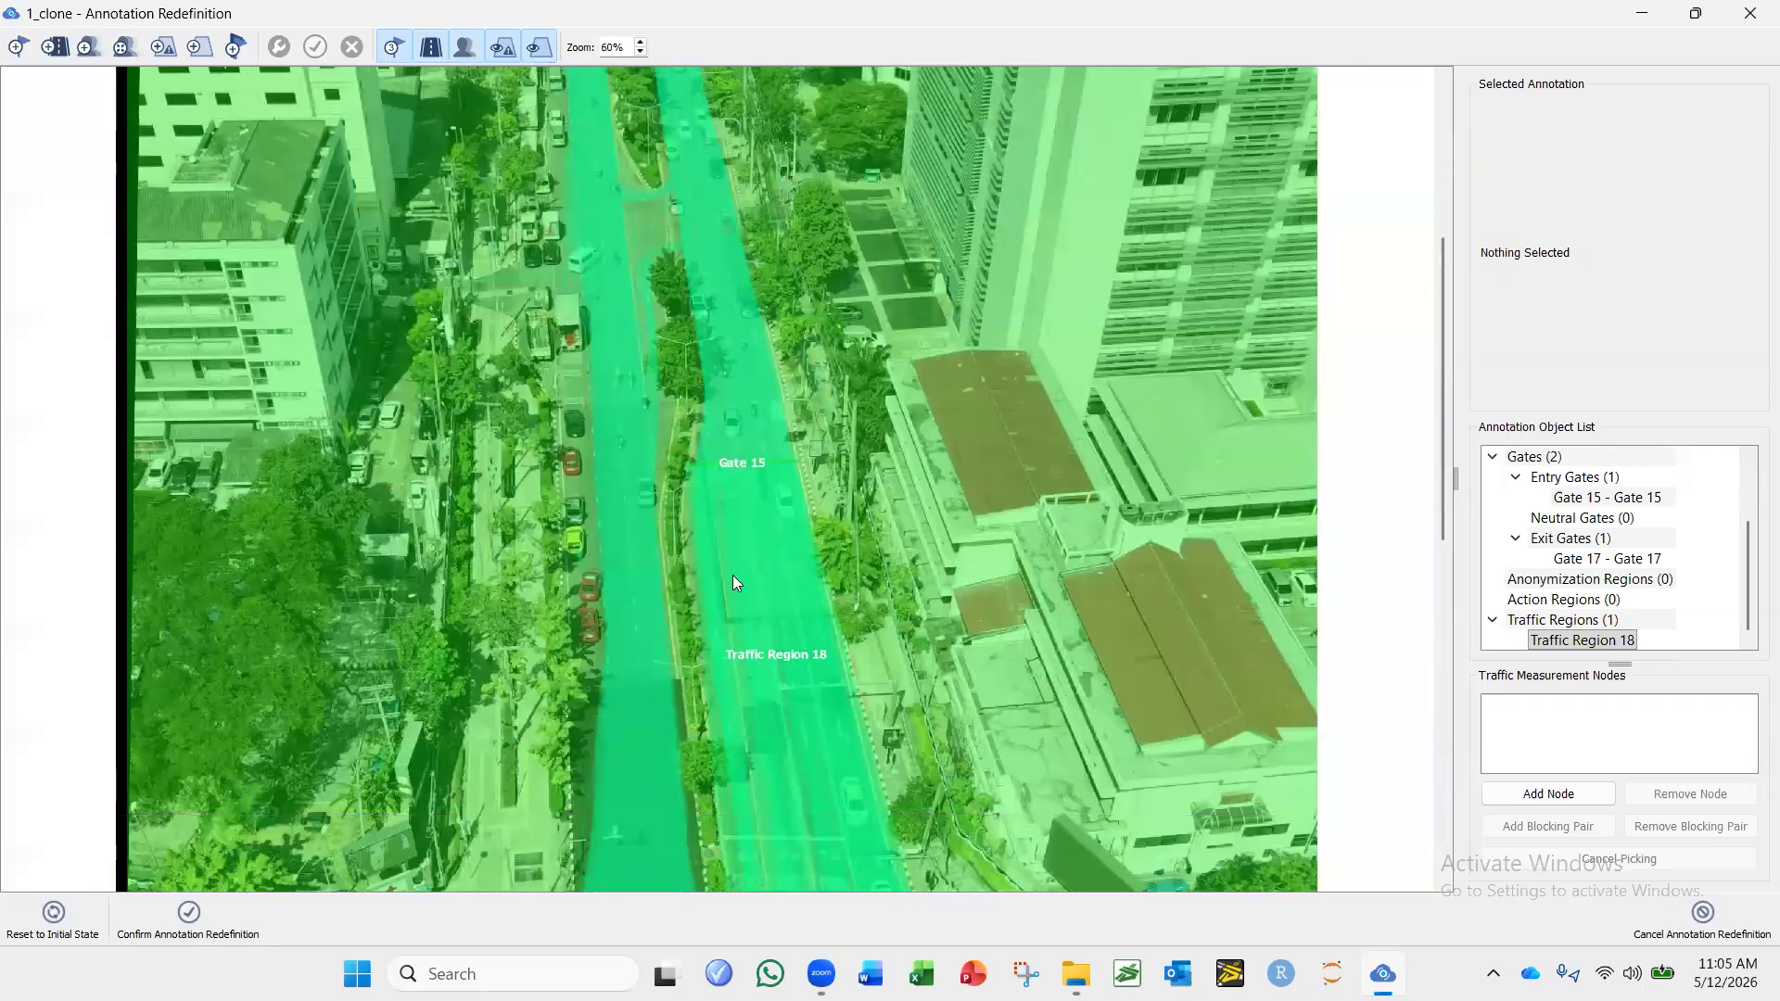
pyautogui.scroll(-1, 760, 463)
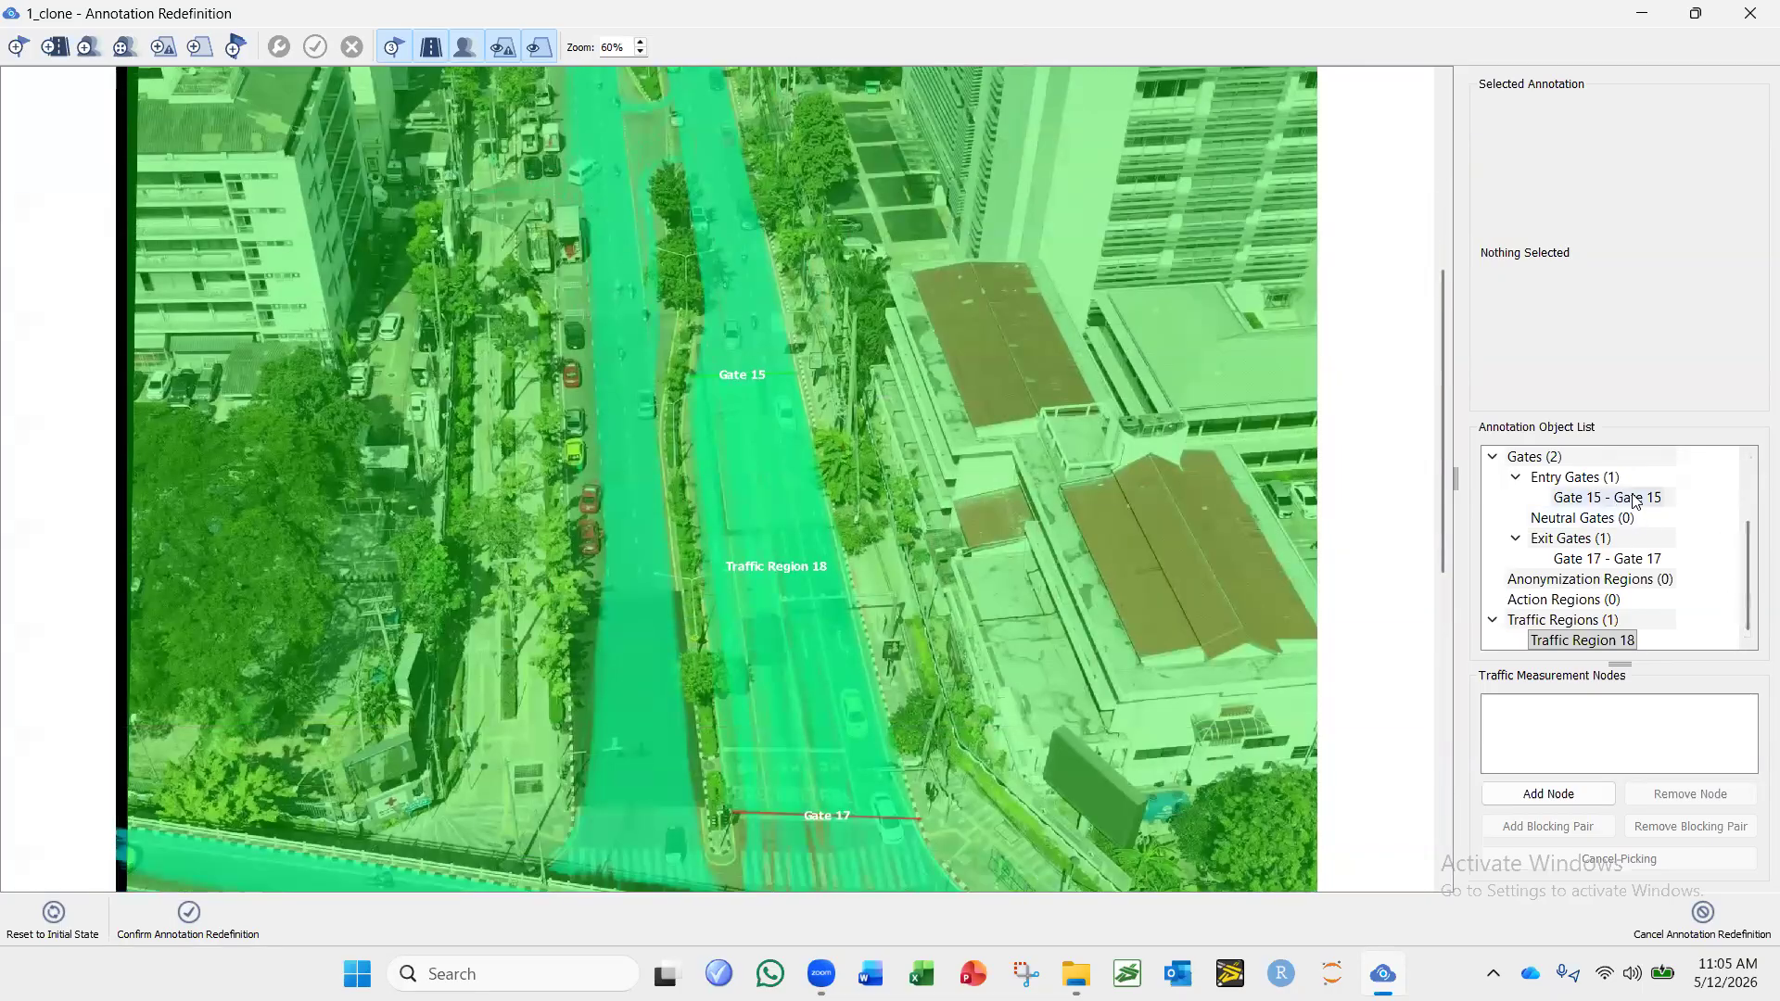
pyautogui.click(1635, 500)
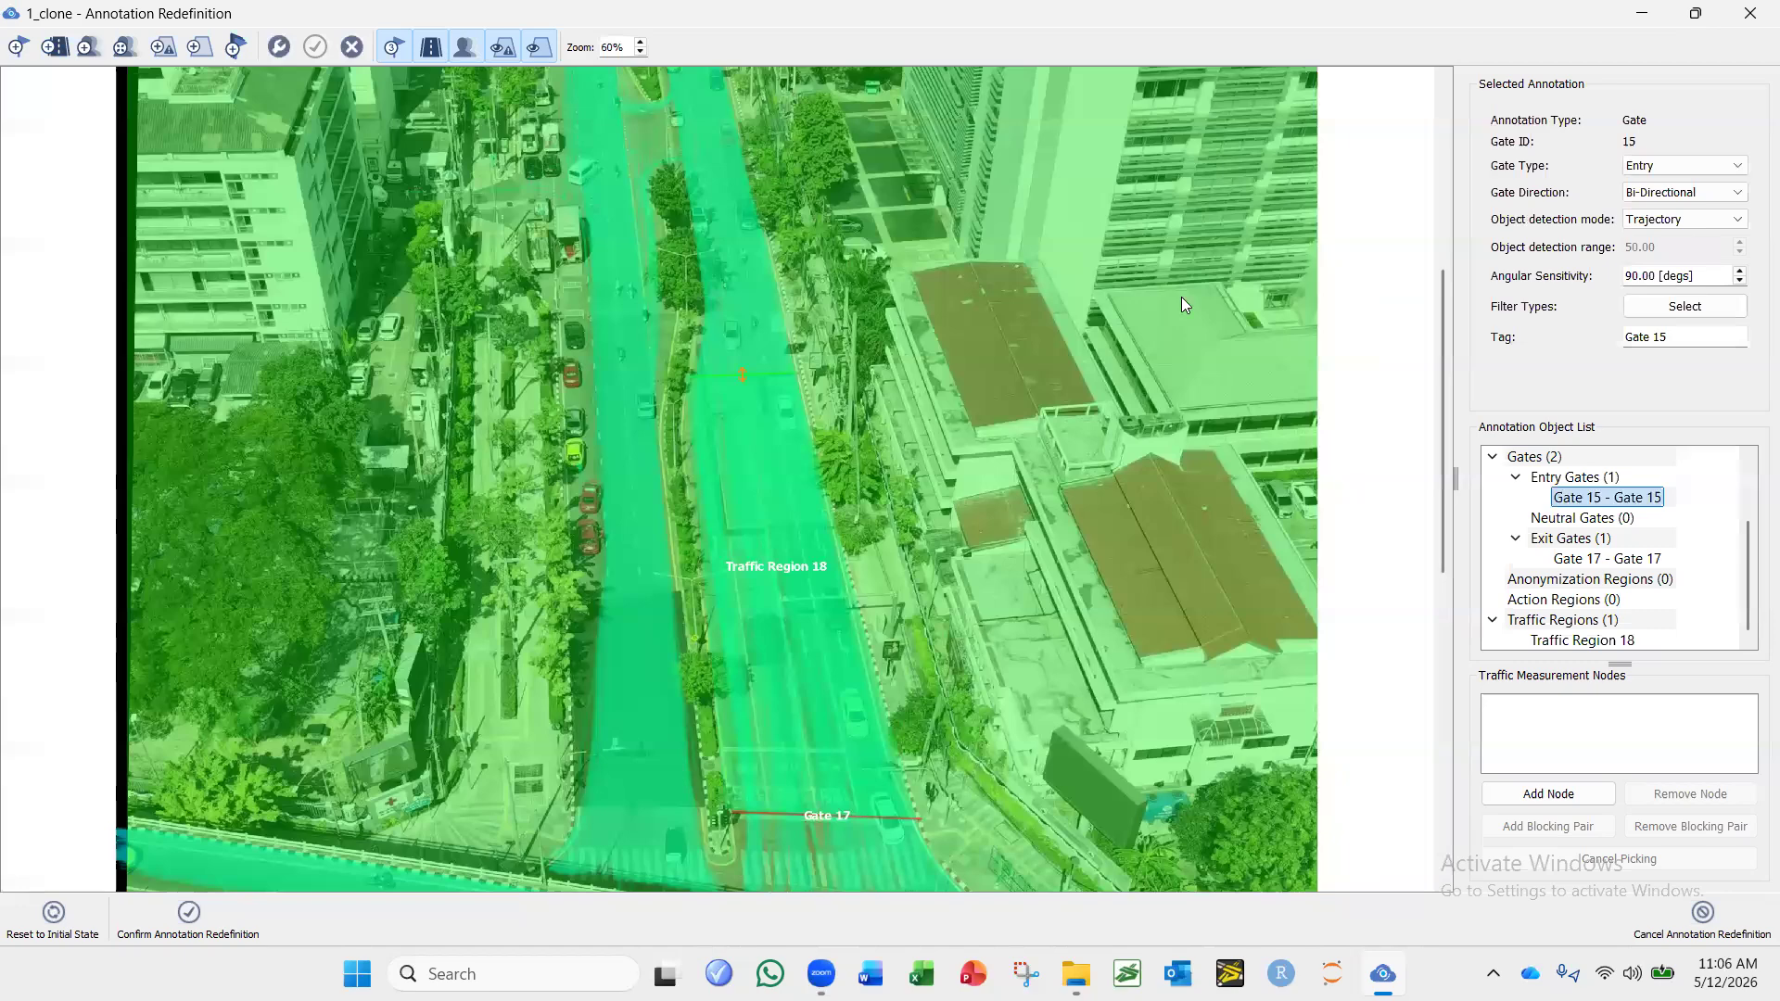
pyautogui.doubleClick(1111, 25)
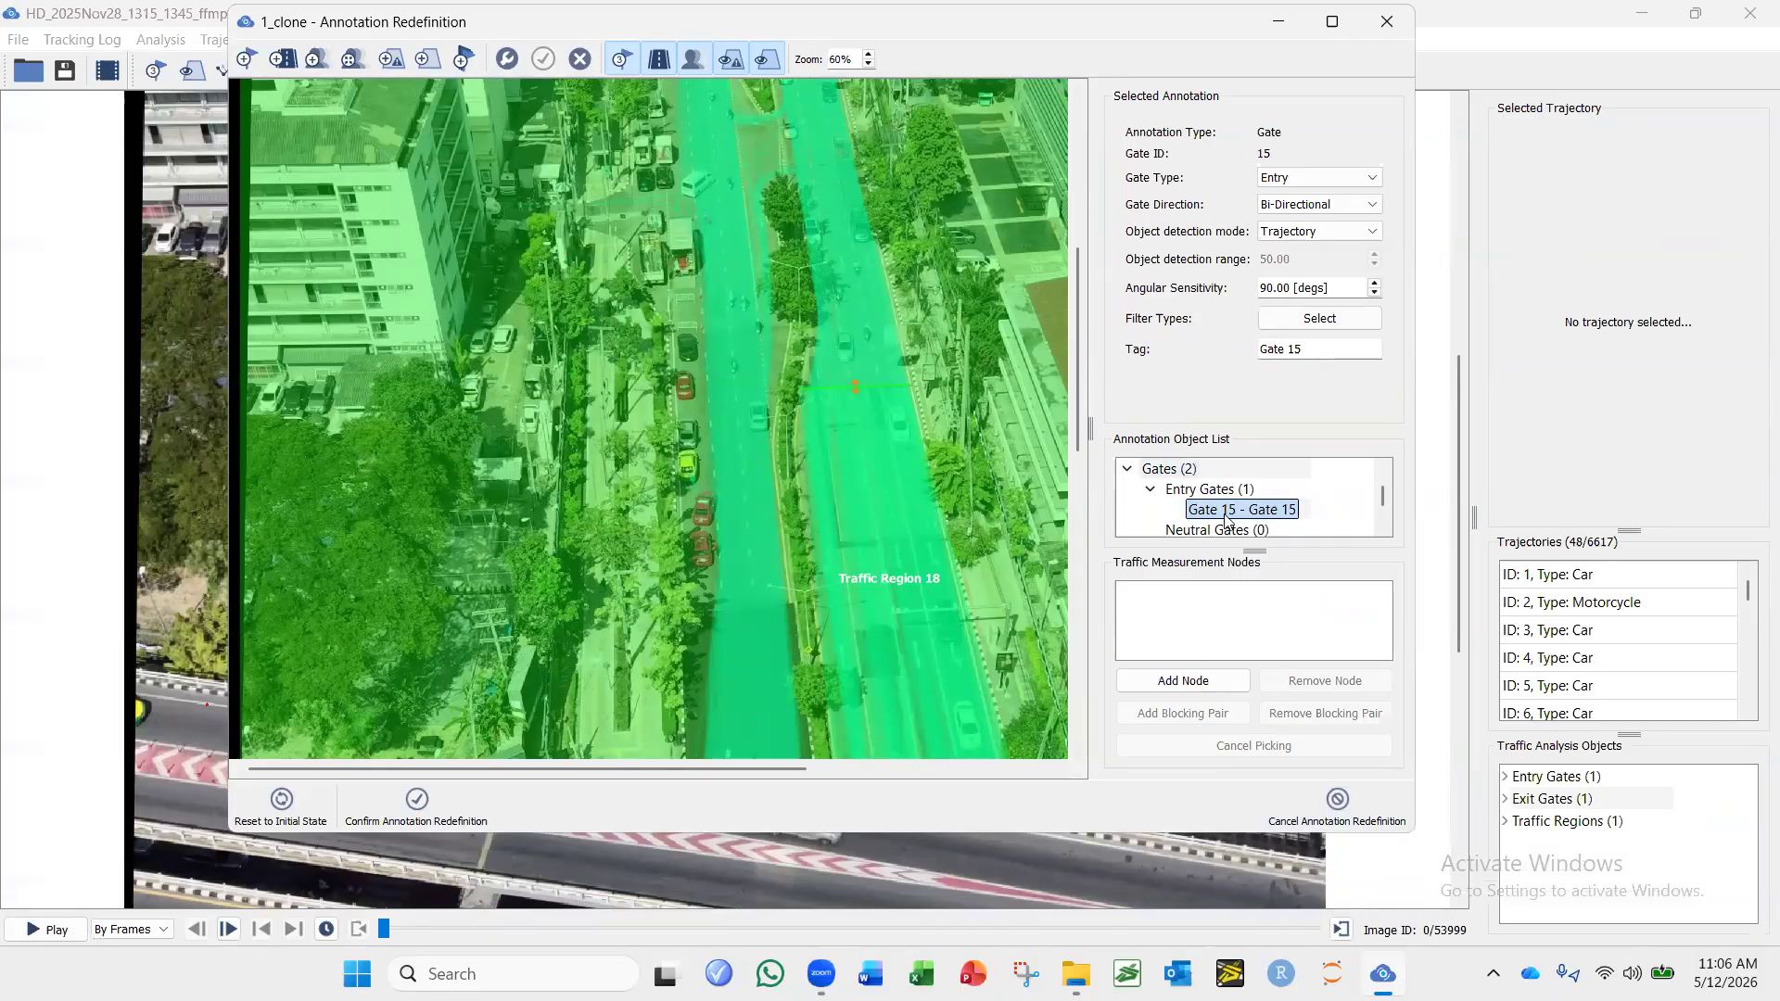
pyautogui.click(578, 63)
pyautogui.click(973, 501)
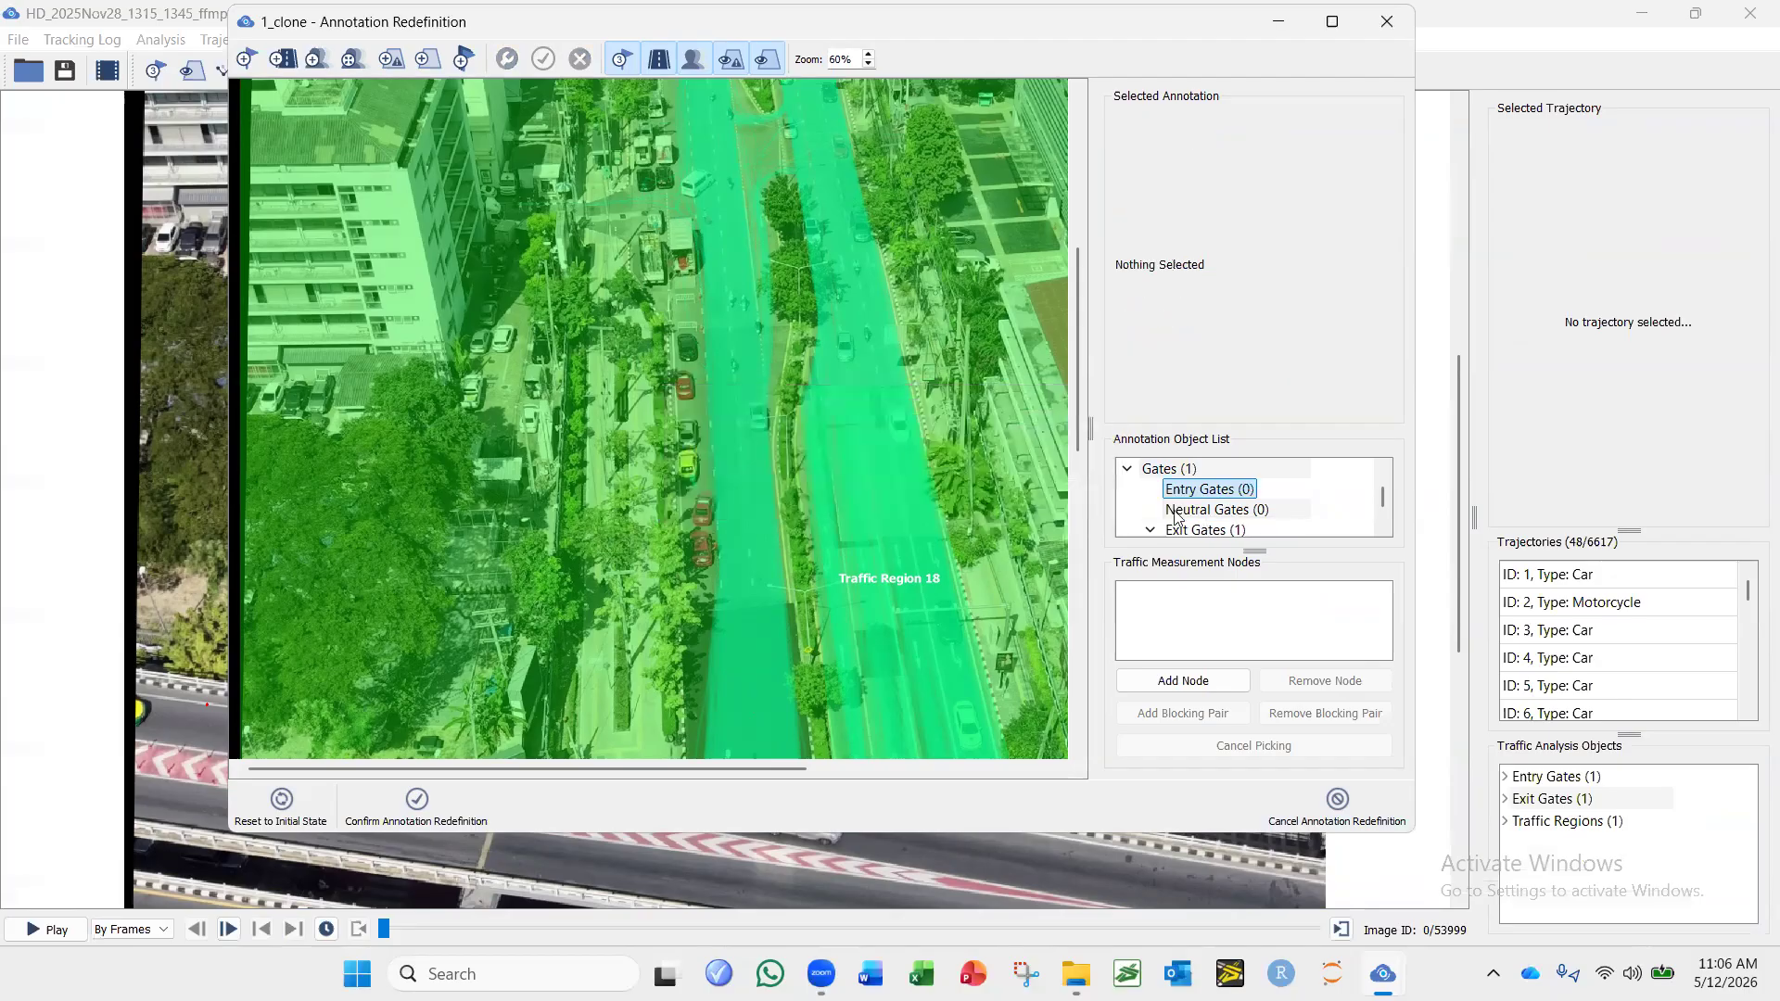
# Delete the exit gate Gate 17 from the cloned annotation configuration.
pyautogui.scroll(-1, 1254, 501)
pyautogui.click(1231, 485)
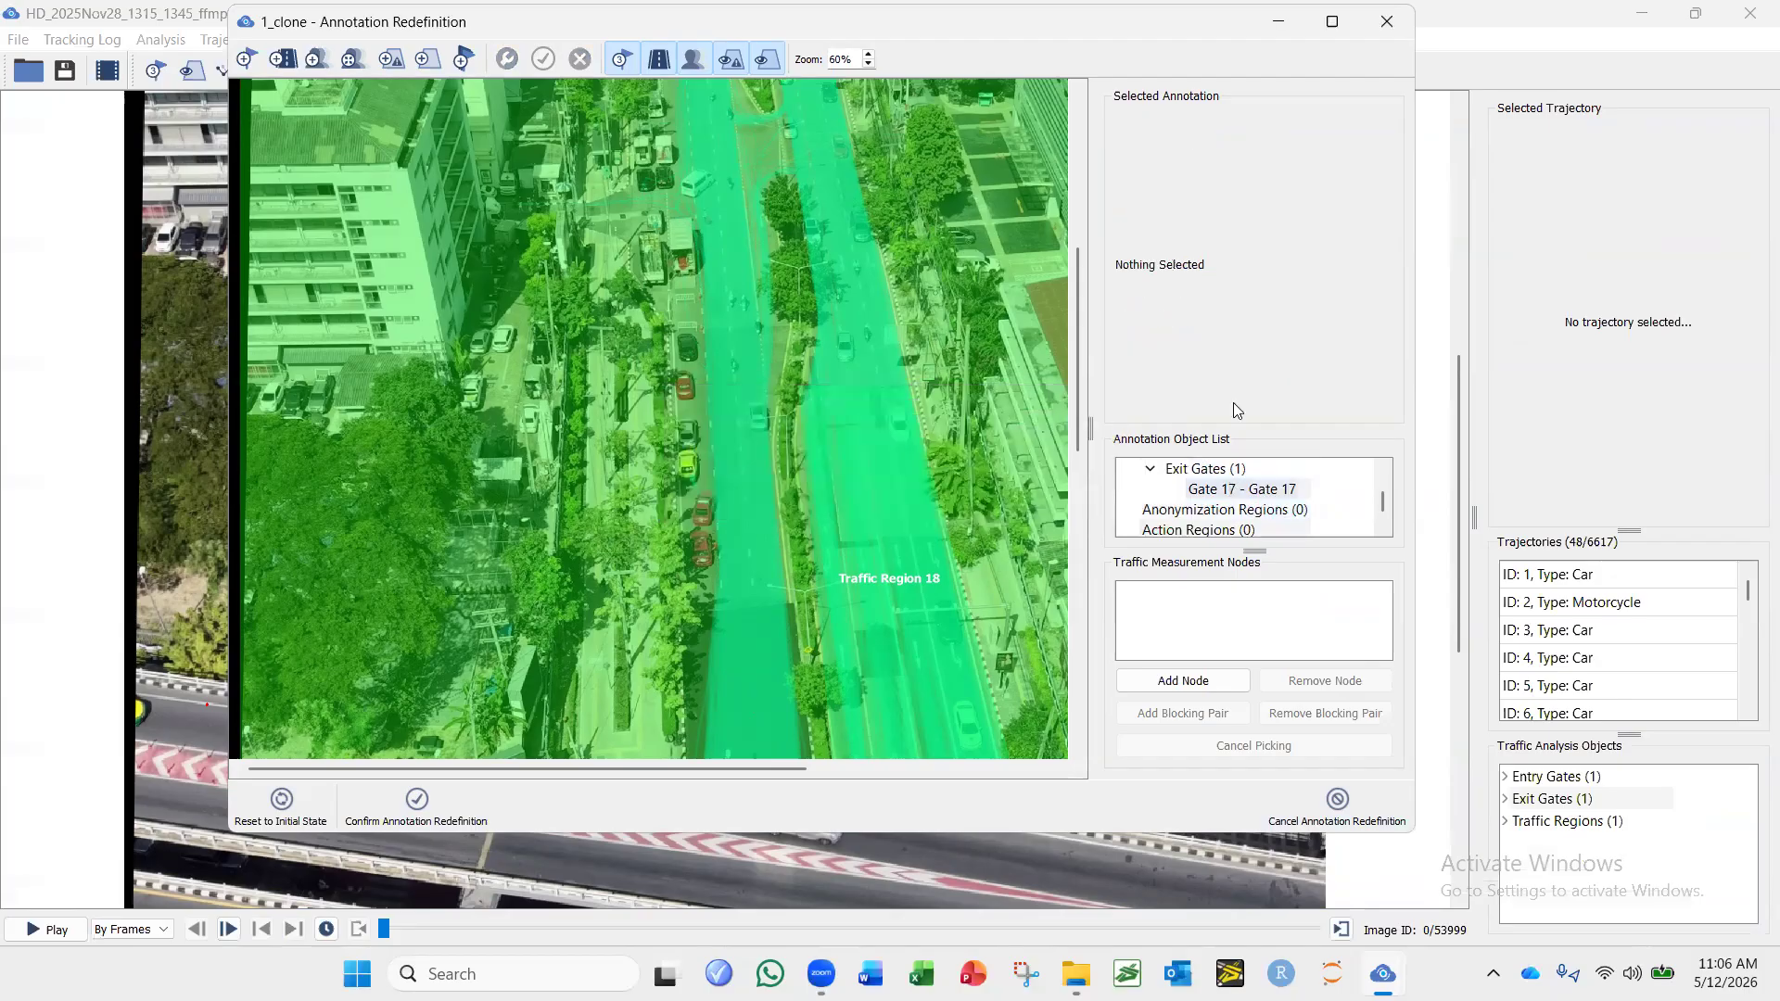
pyautogui.click(581, 59)
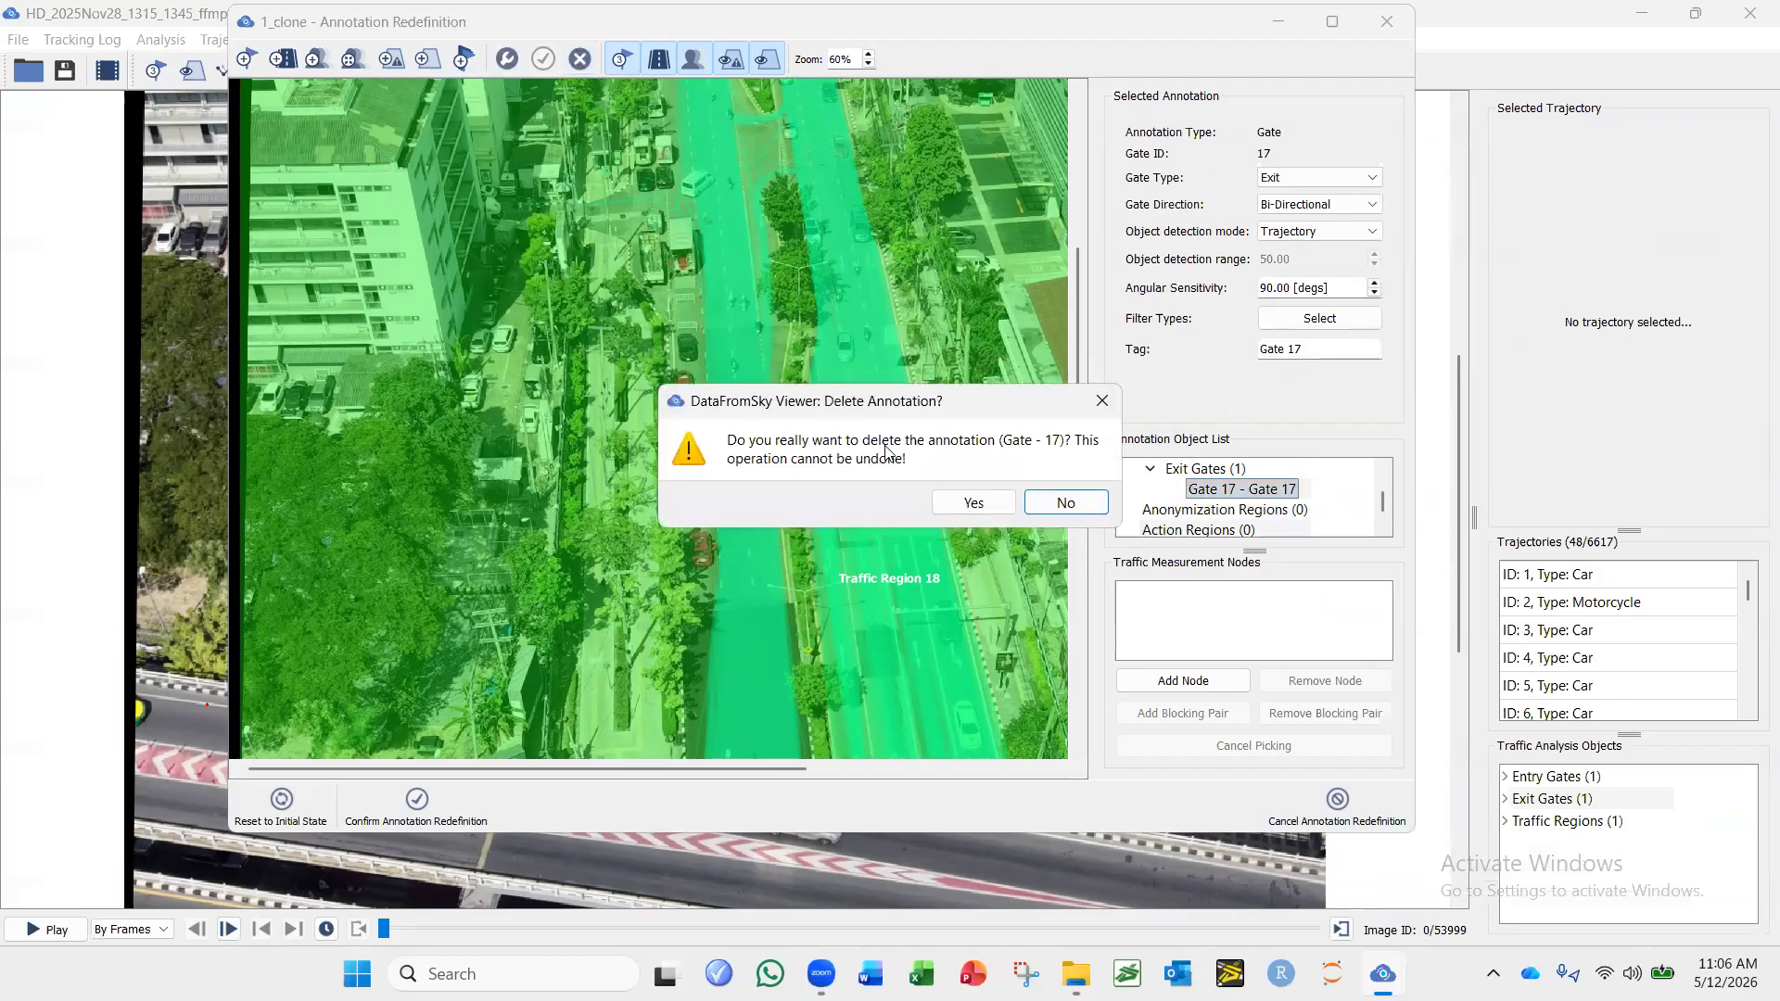
pyautogui.click(964, 504)
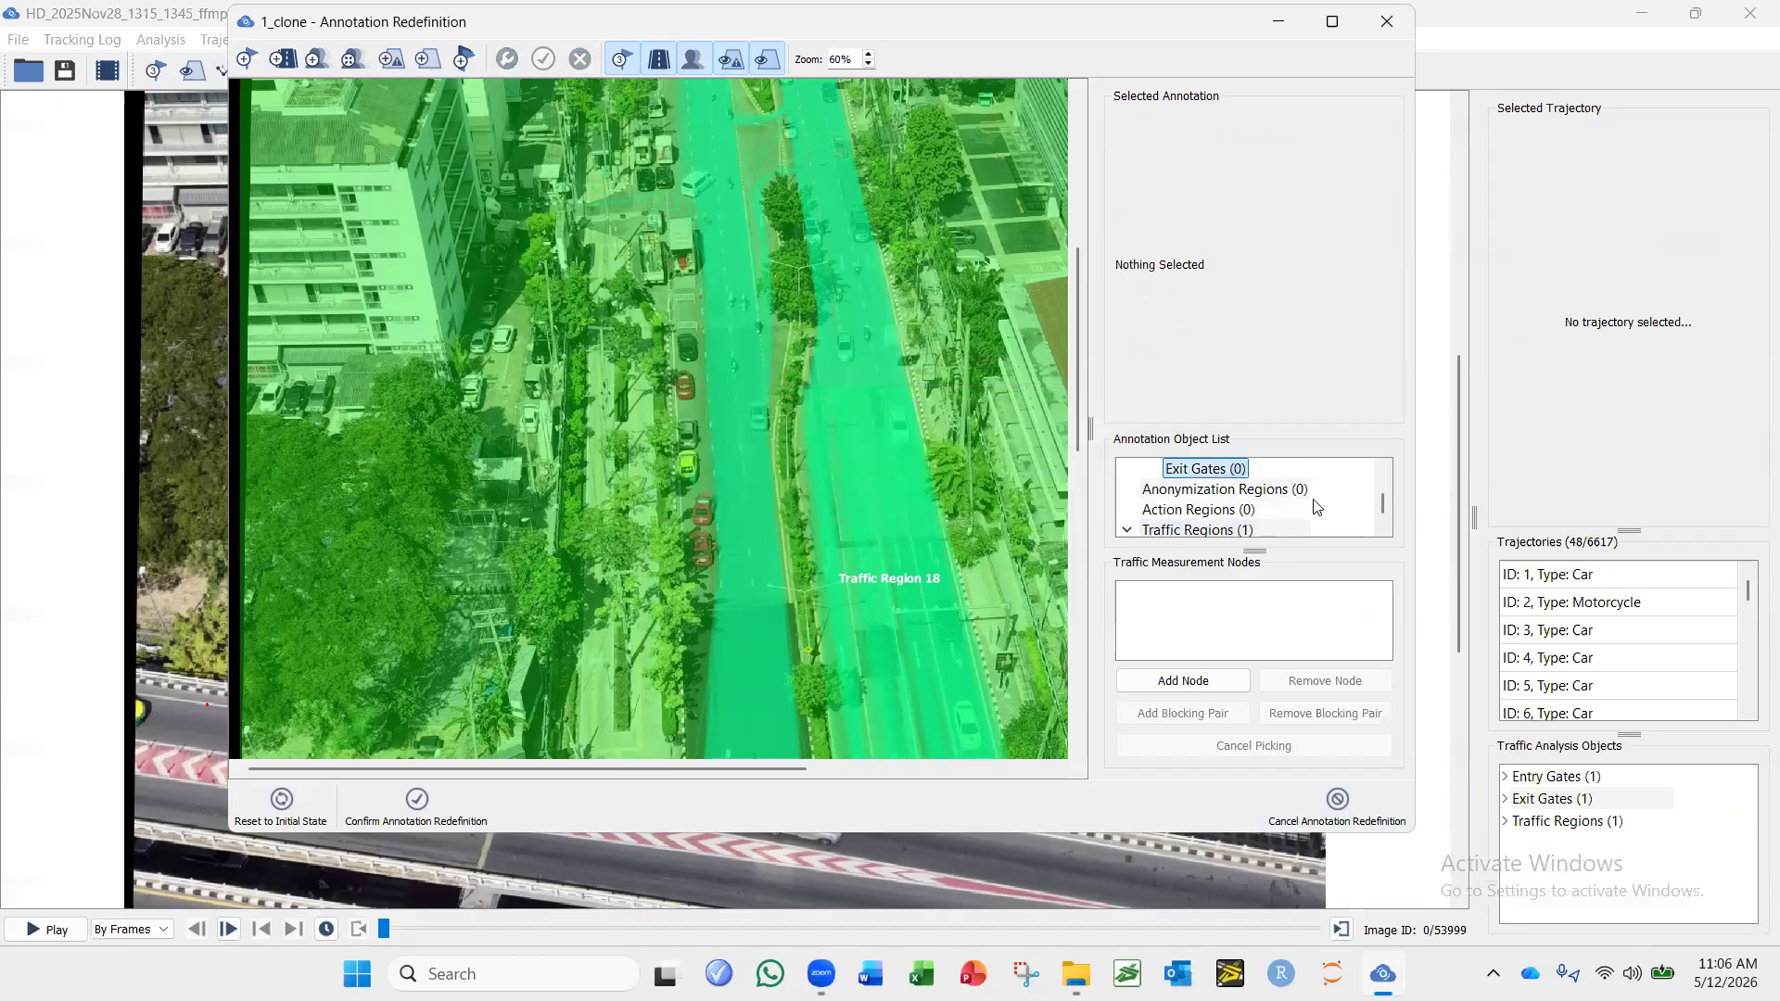
# Delete Traffic Region 18 from the cloned configuration and confirm the annotation redefinition.
pyautogui.scroll(-1, 1220, 526)
pyautogui.click(1220, 490)
pyautogui.click(1220, 510)
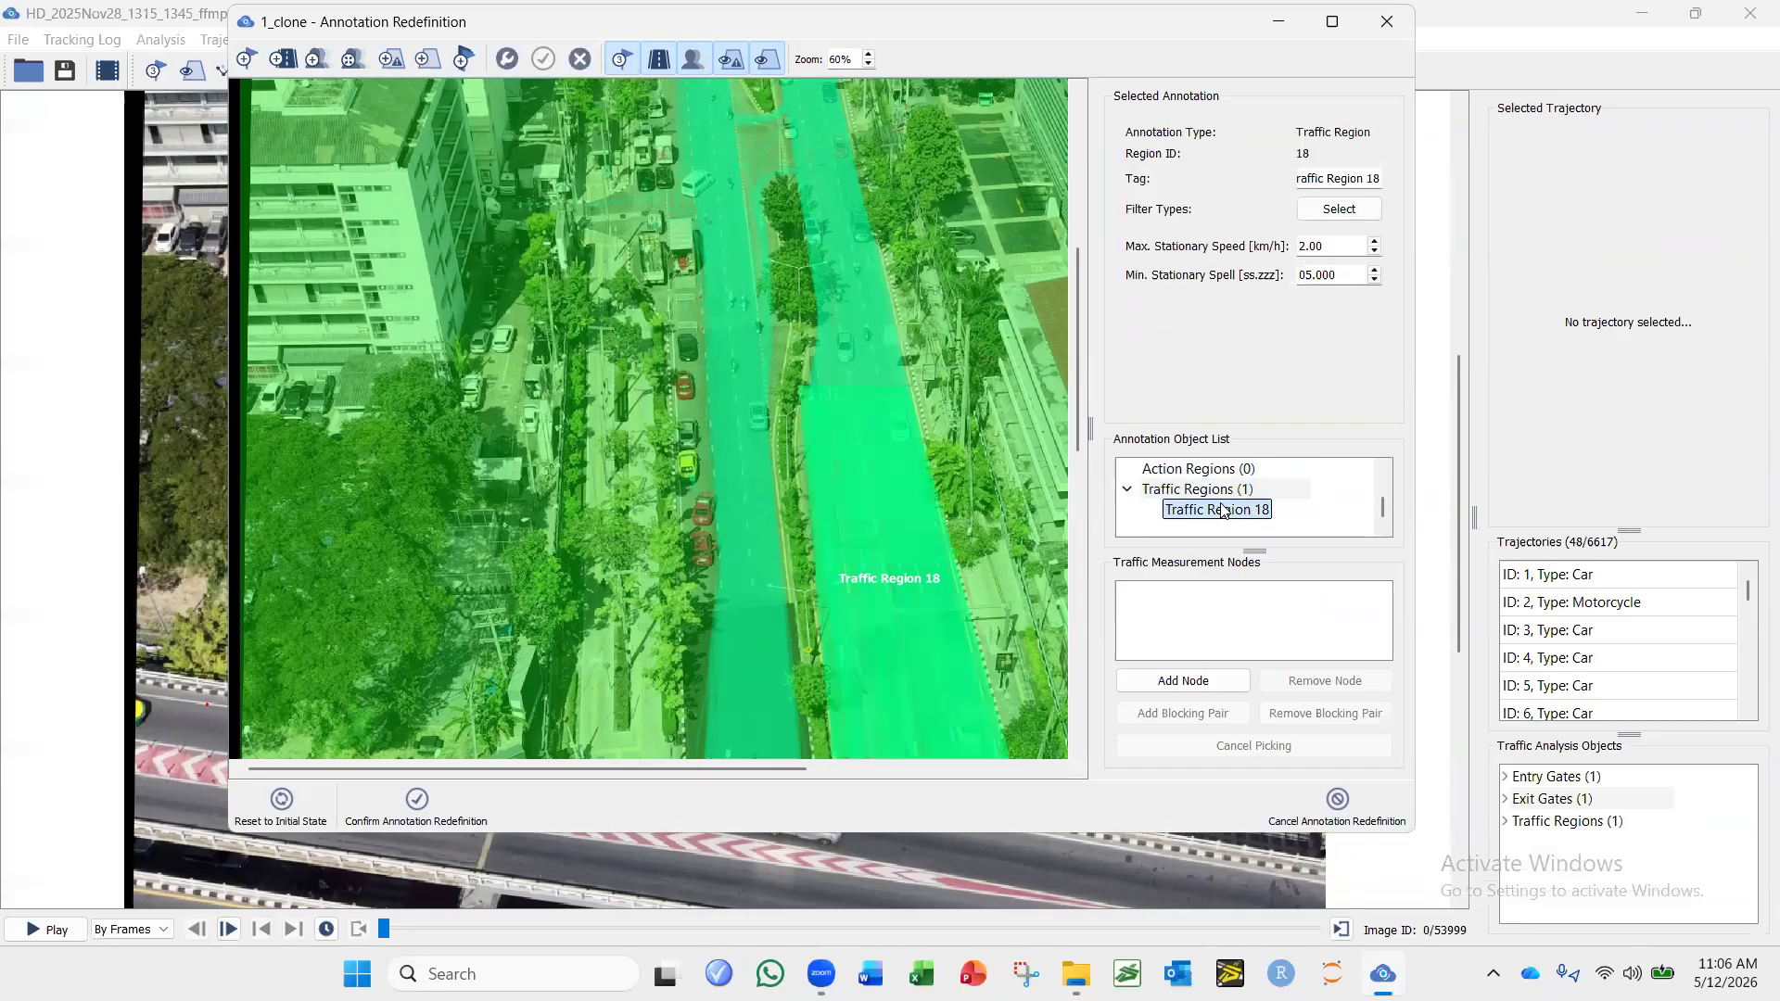
pyautogui.click(575, 61)
pyautogui.click(972, 502)
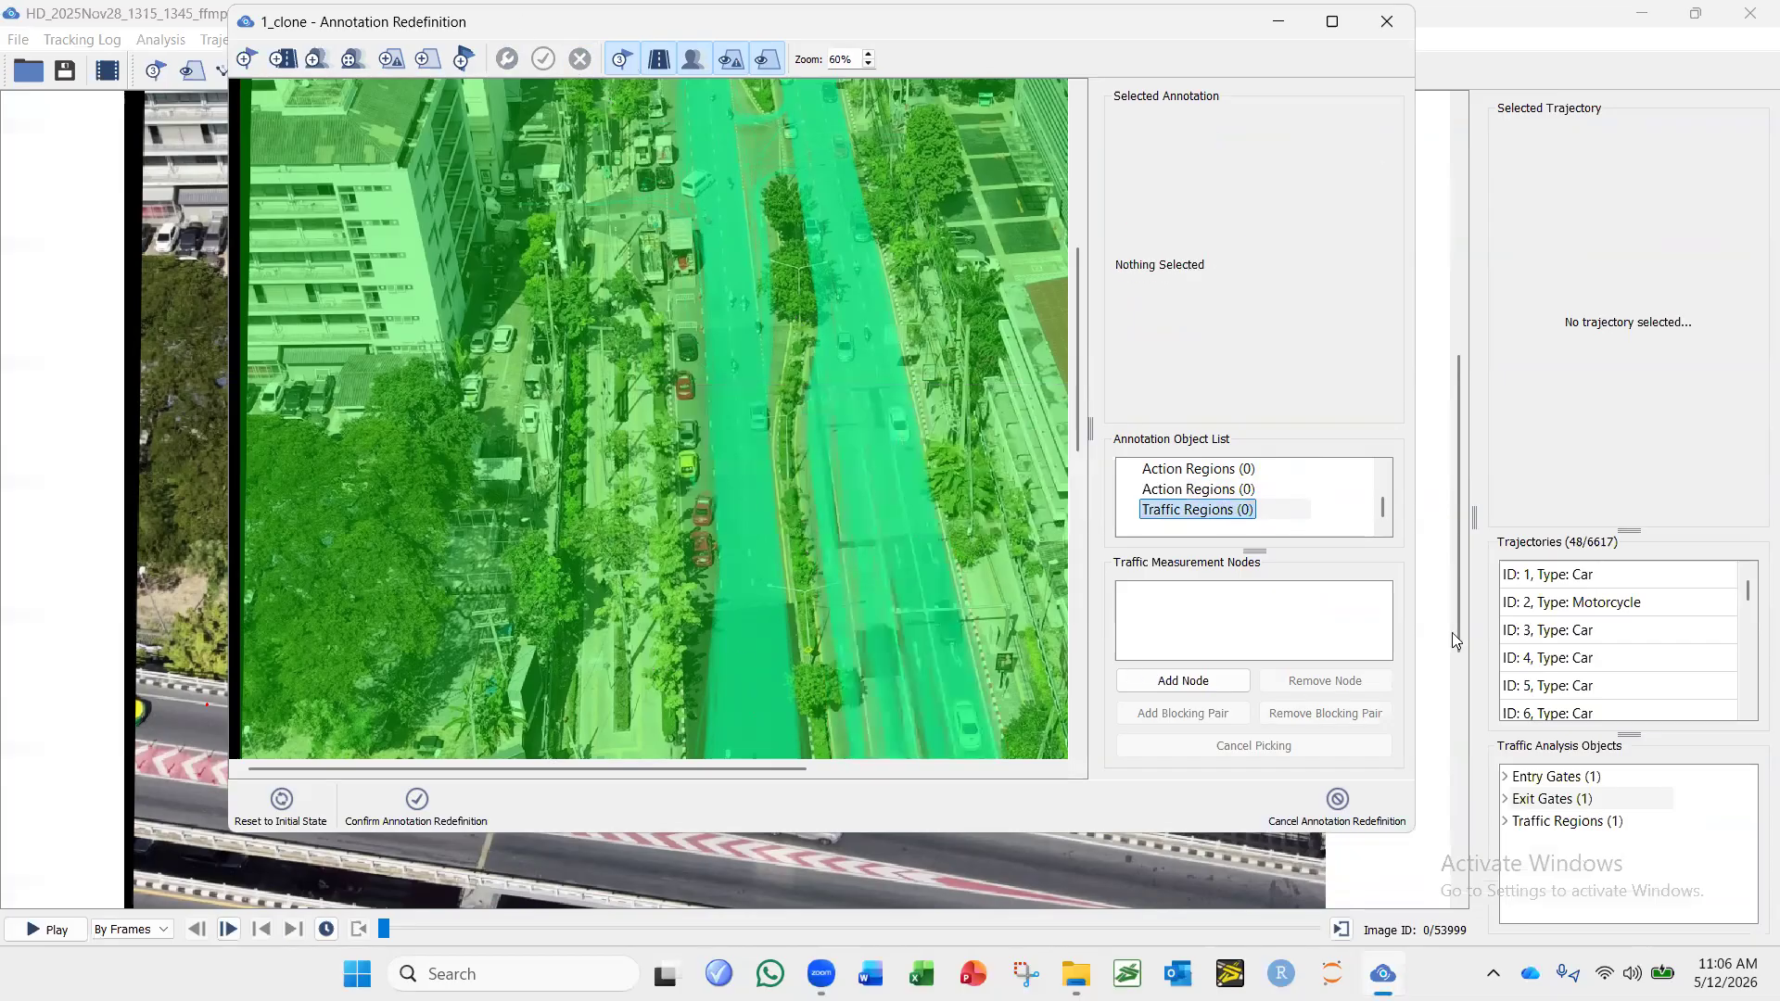
pyautogui.click(424, 798)
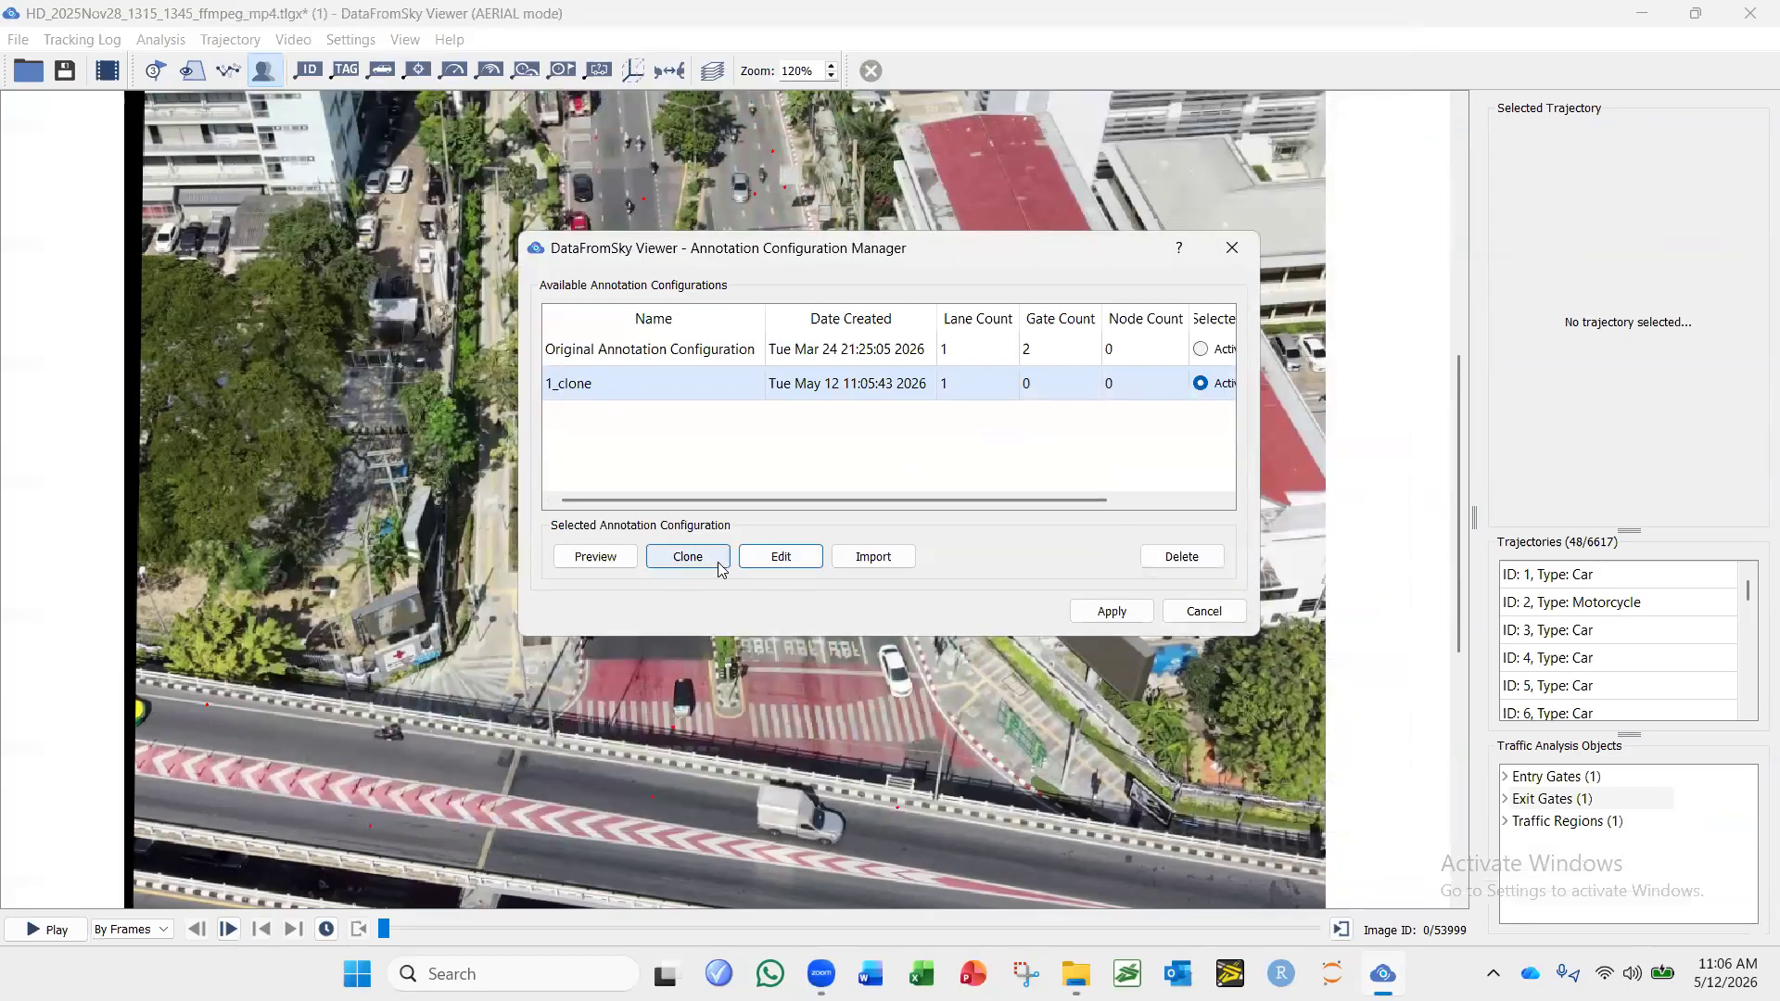
# Reopen the 1_clone configuration for editing and add an Entry gate across the upper part of the right-hand carriageway.
pyautogui.click(780, 556)
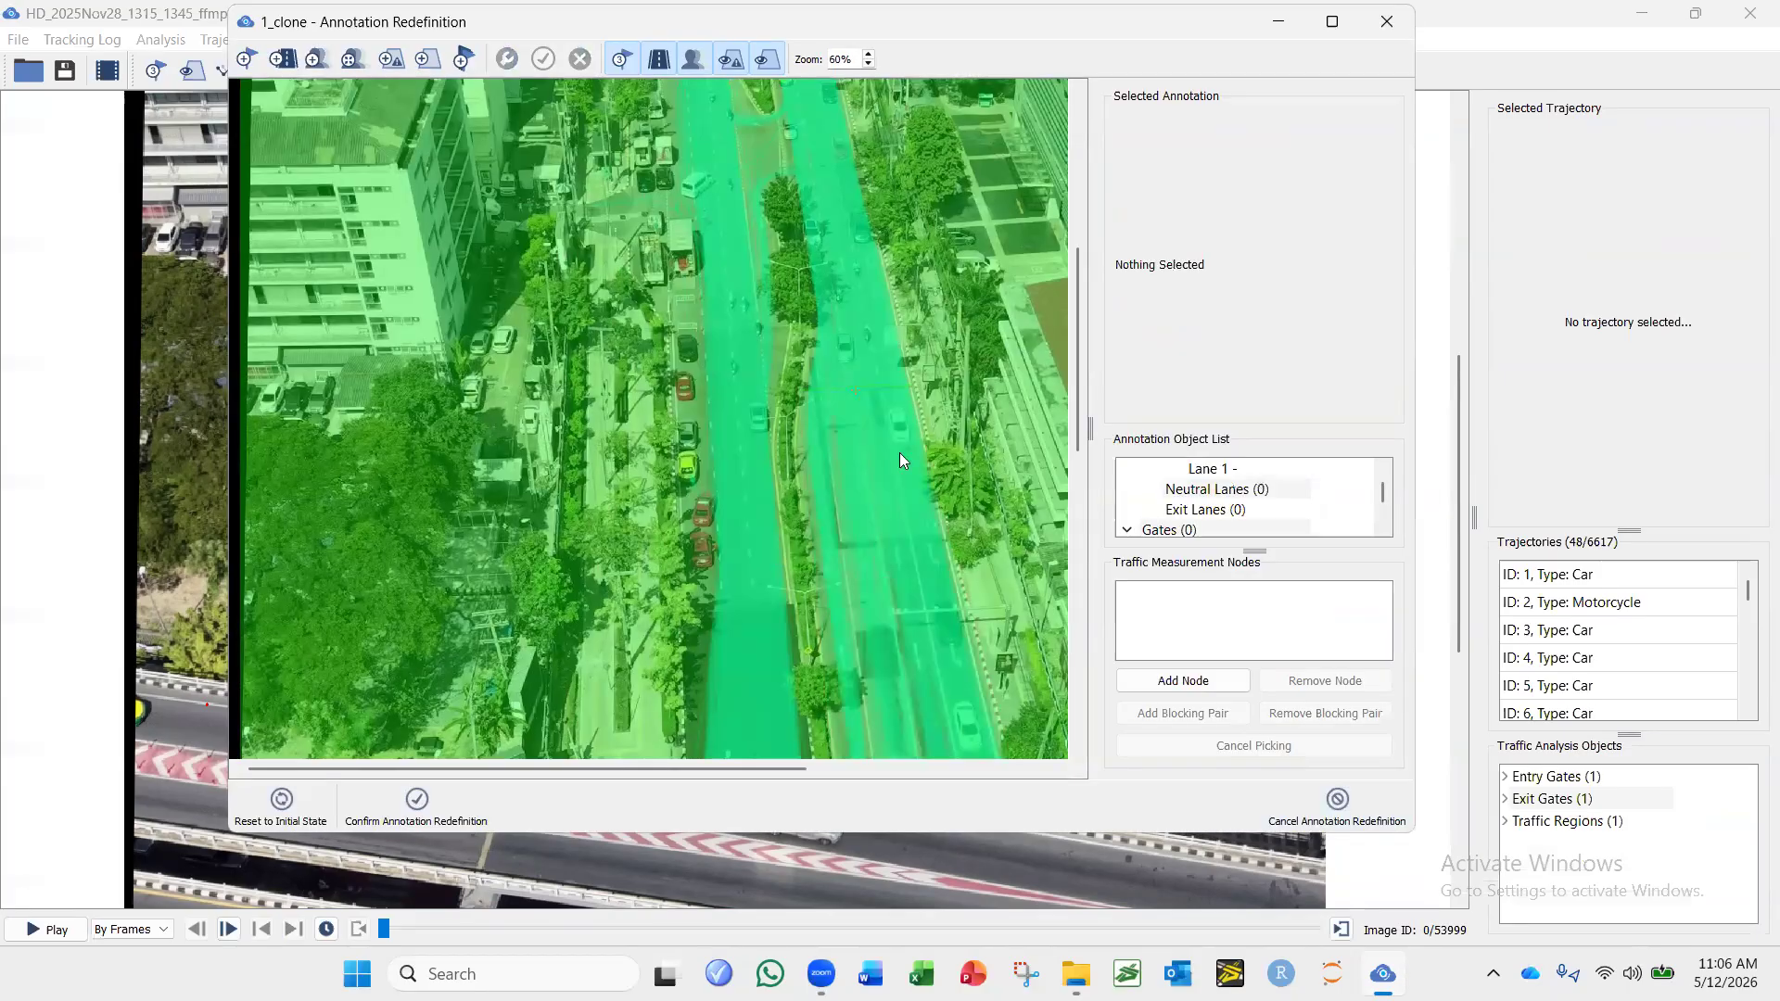
pyautogui.click(1341, 26)
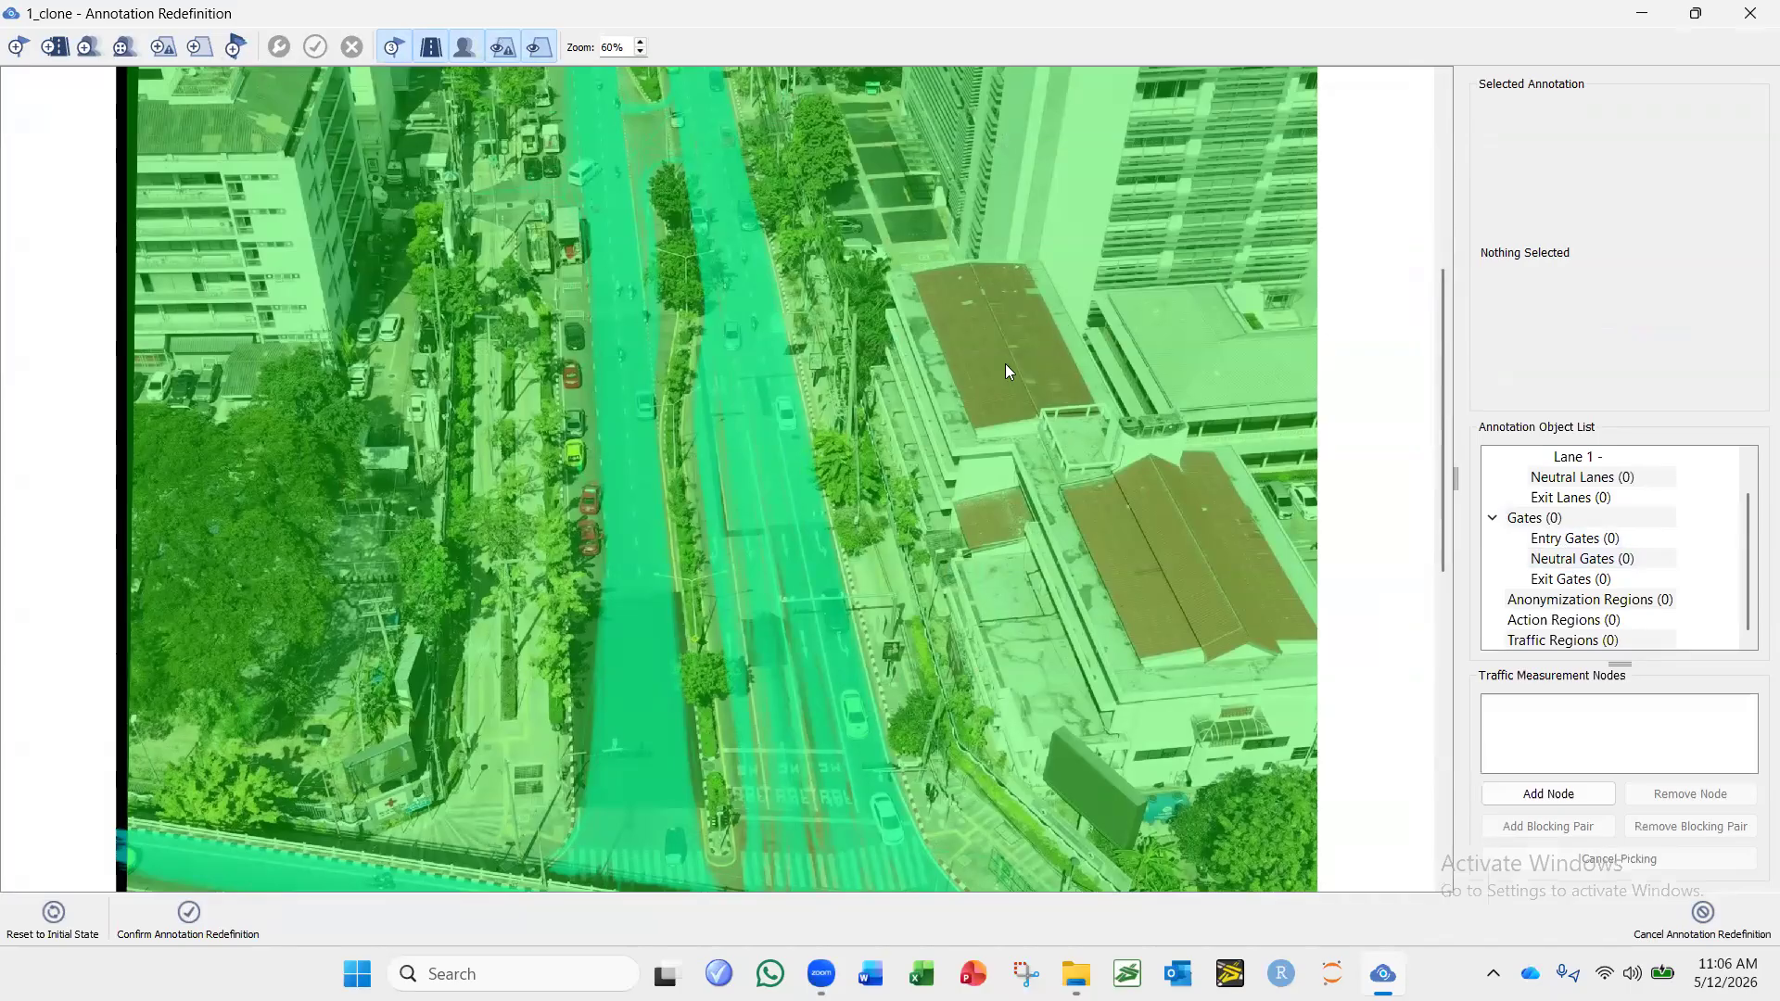
pyautogui.click(28, 54)
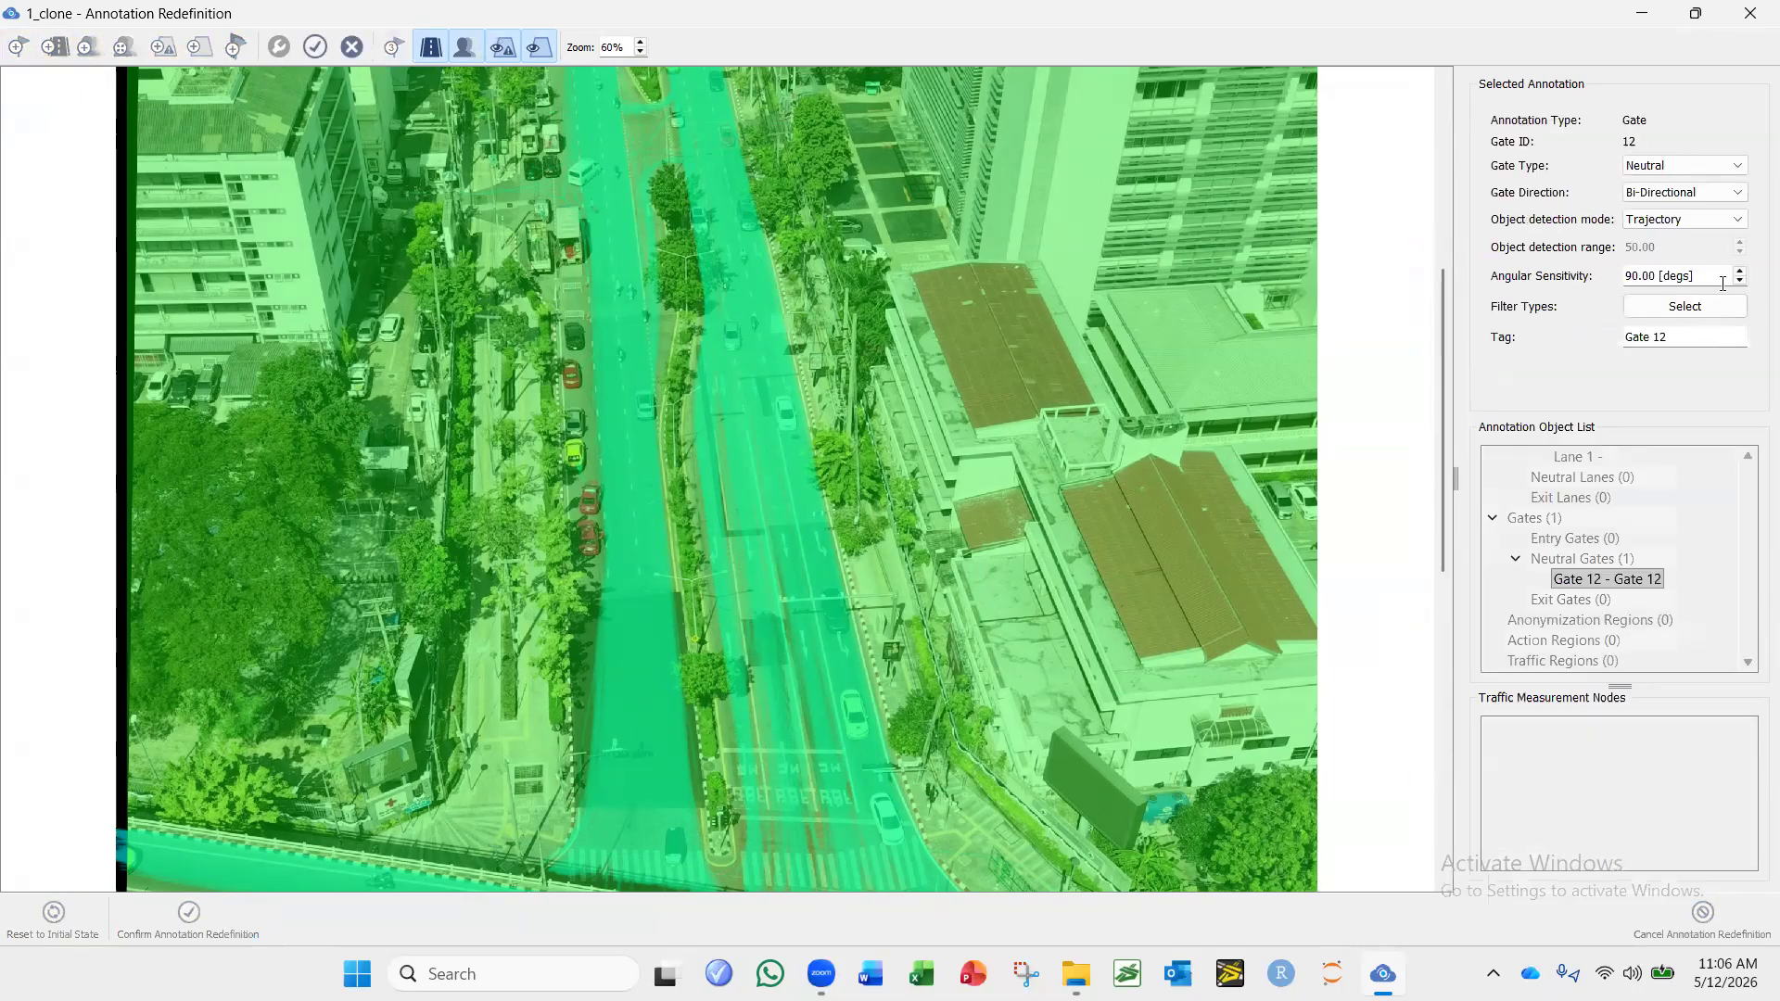
pyautogui.click(1694, 13)
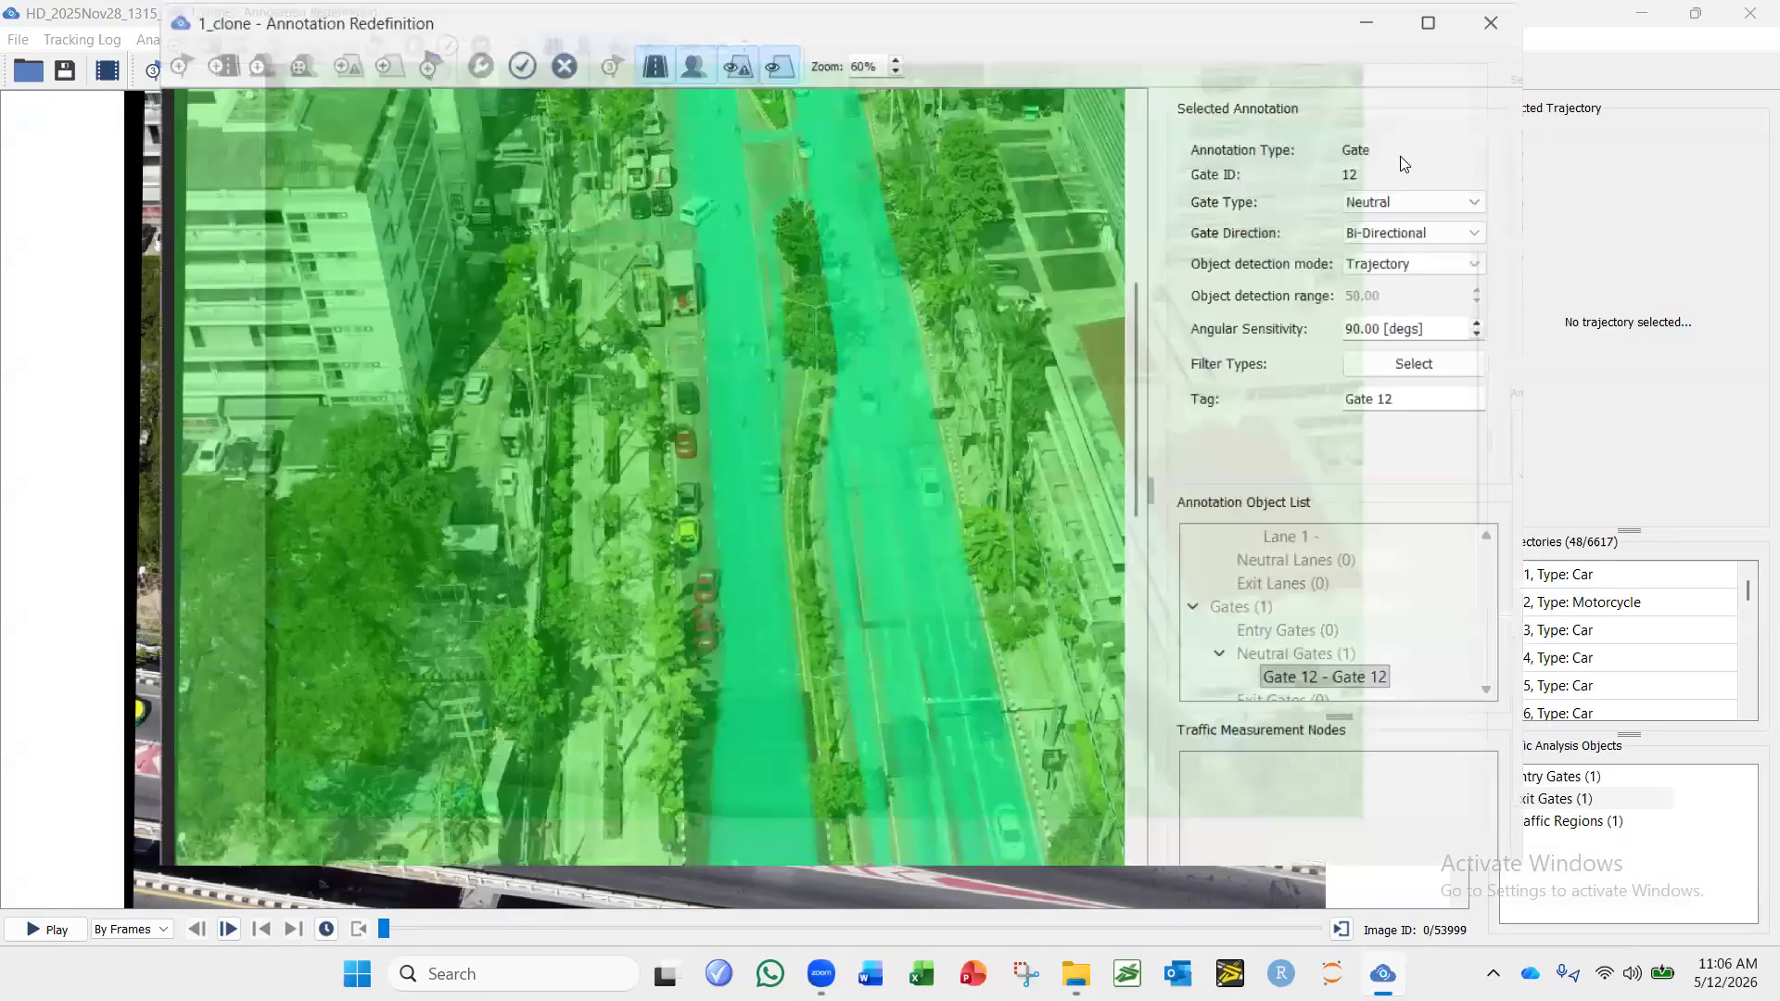
pyautogui.click(1363, 181)
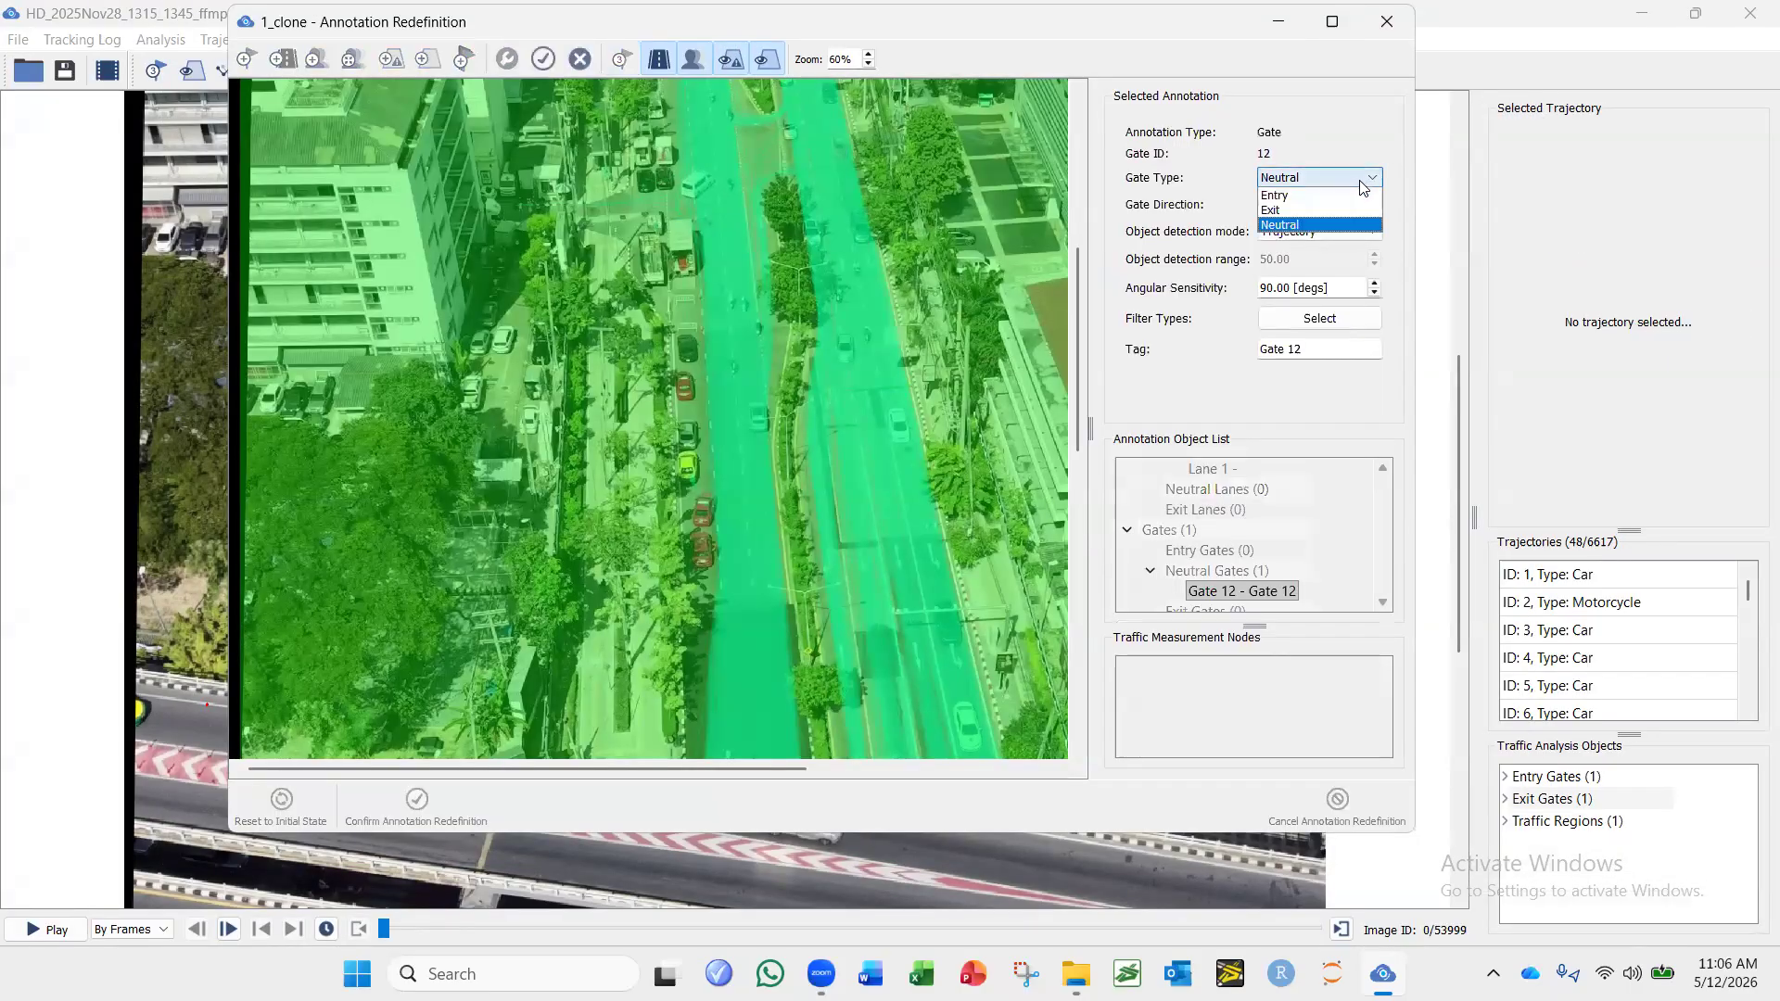
pyautogui.click(1296, 206)
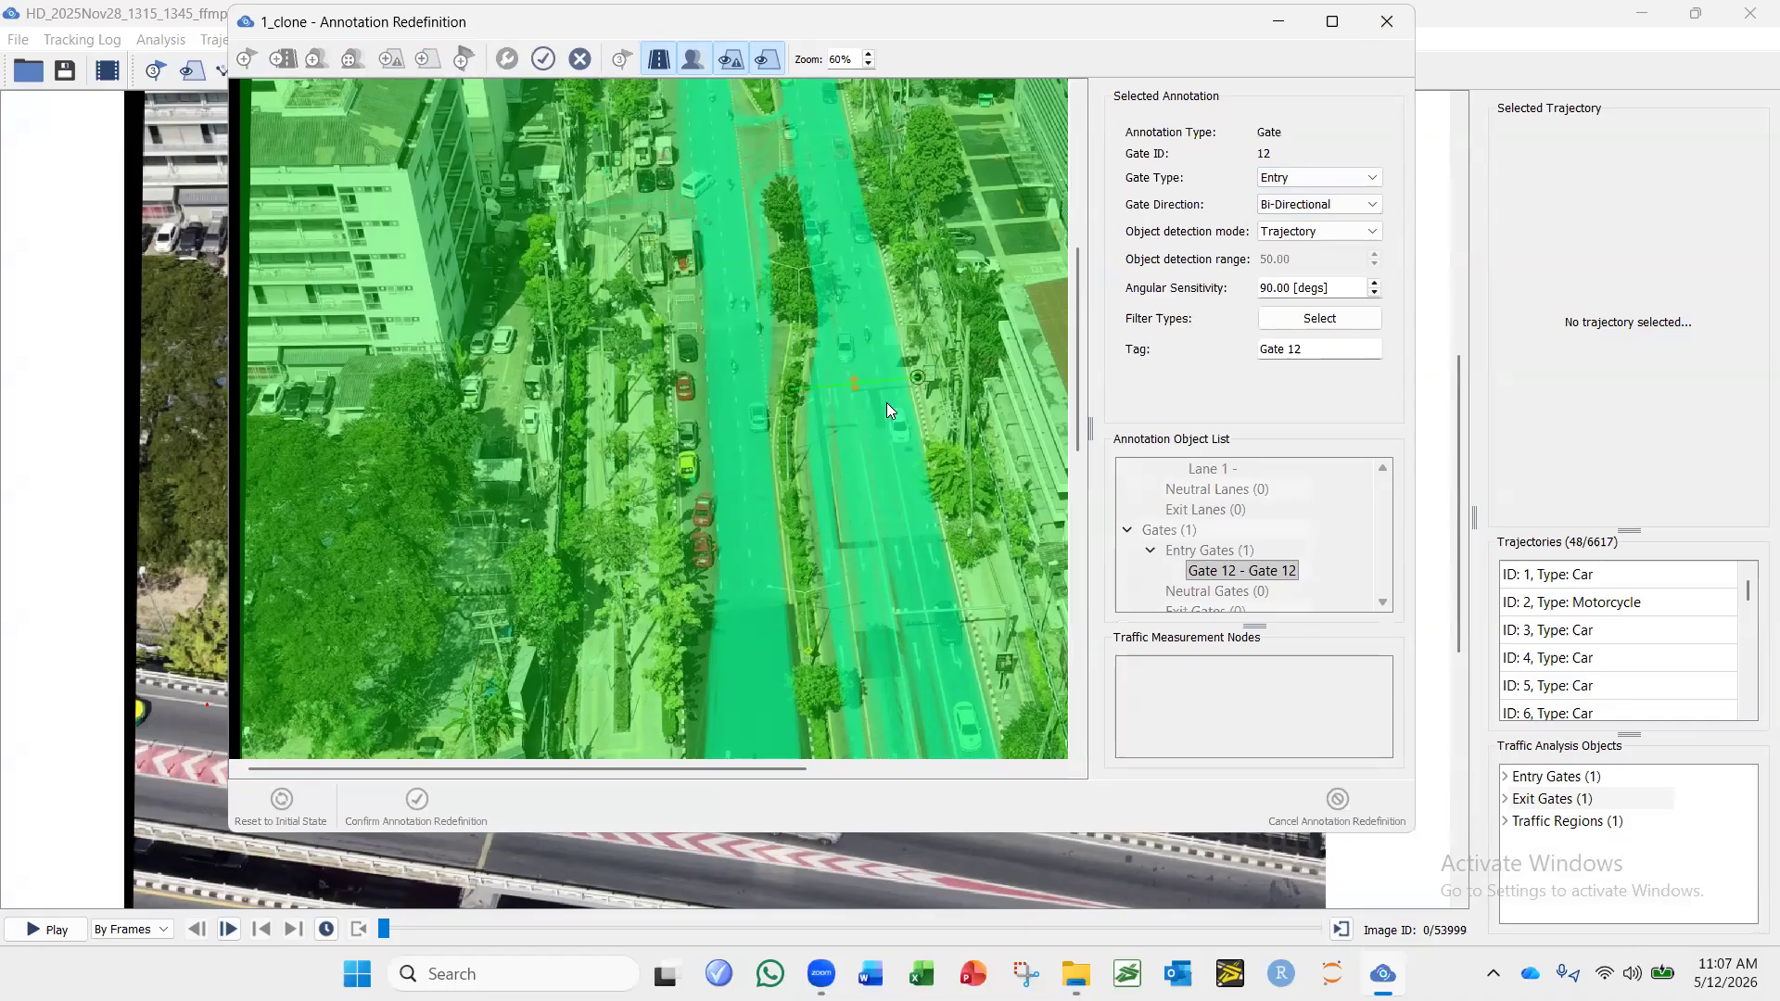
pyautogui.scroll(3, 886, 402)
pyautogui.moveTo(858, 571)
pyautogui.mouseDown()
pyautogui.moveTo(849, 410)
pyautogui.moveTo(751, 360)
pyautogui.mouseUp()
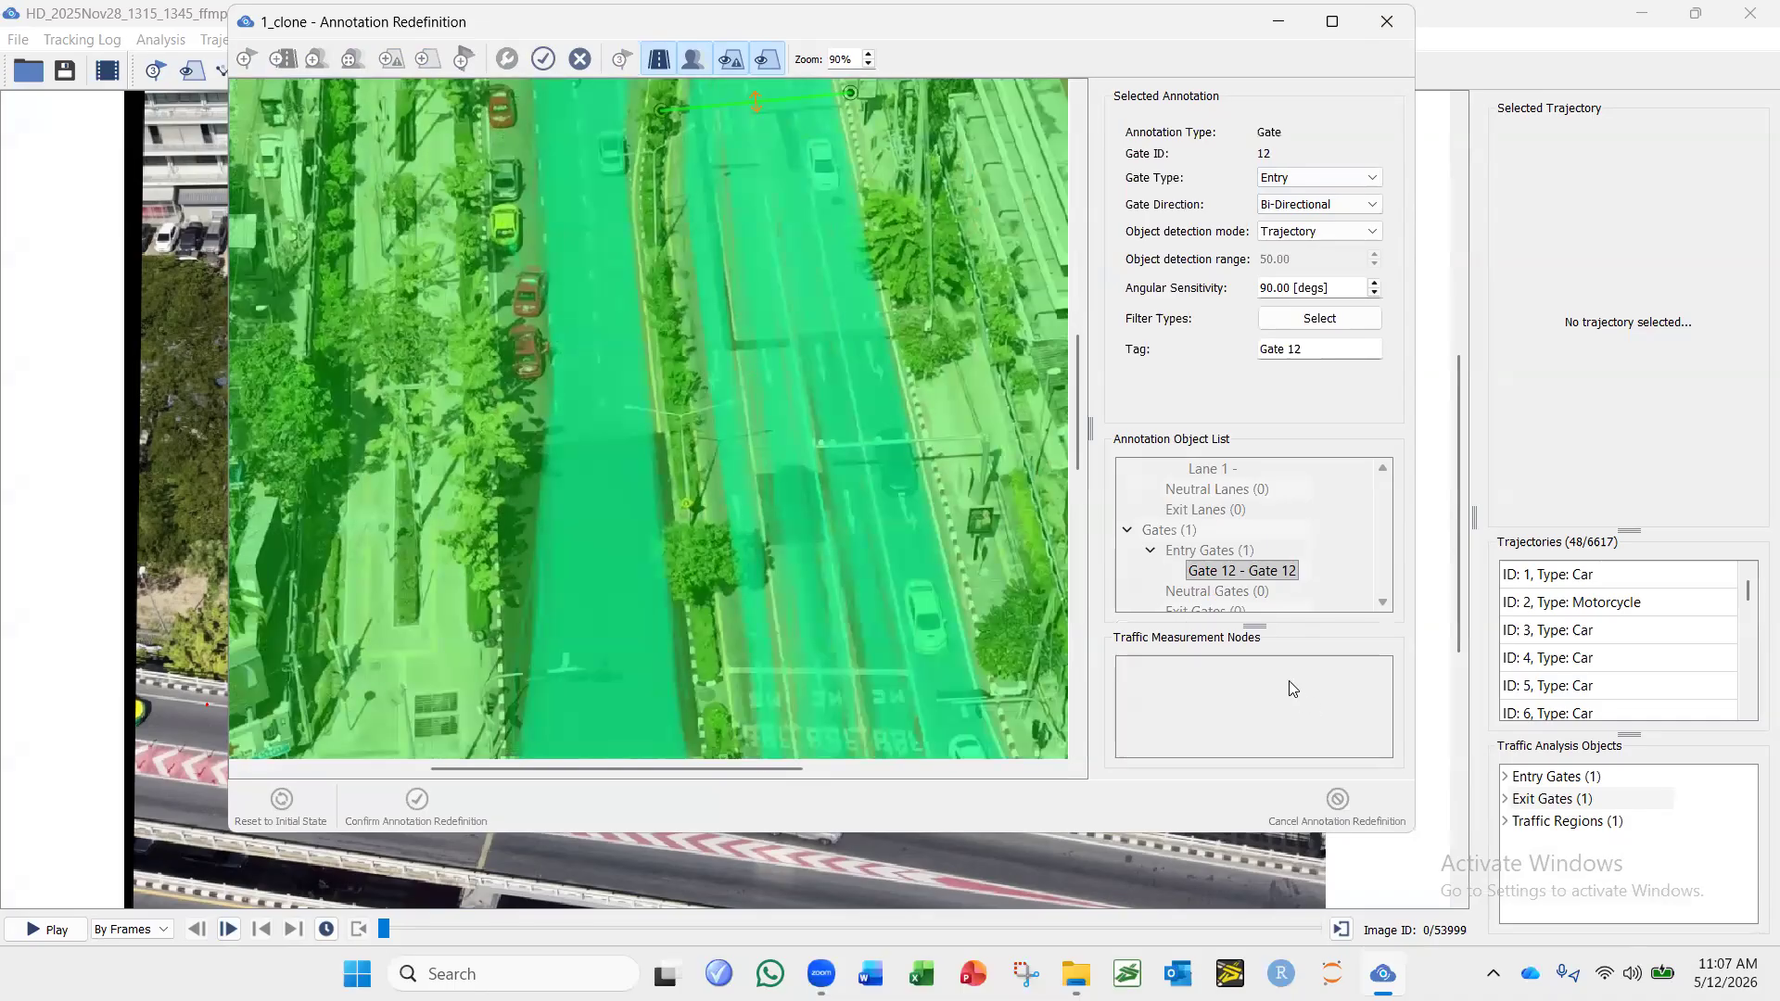
pyautogui.click(542, 61)
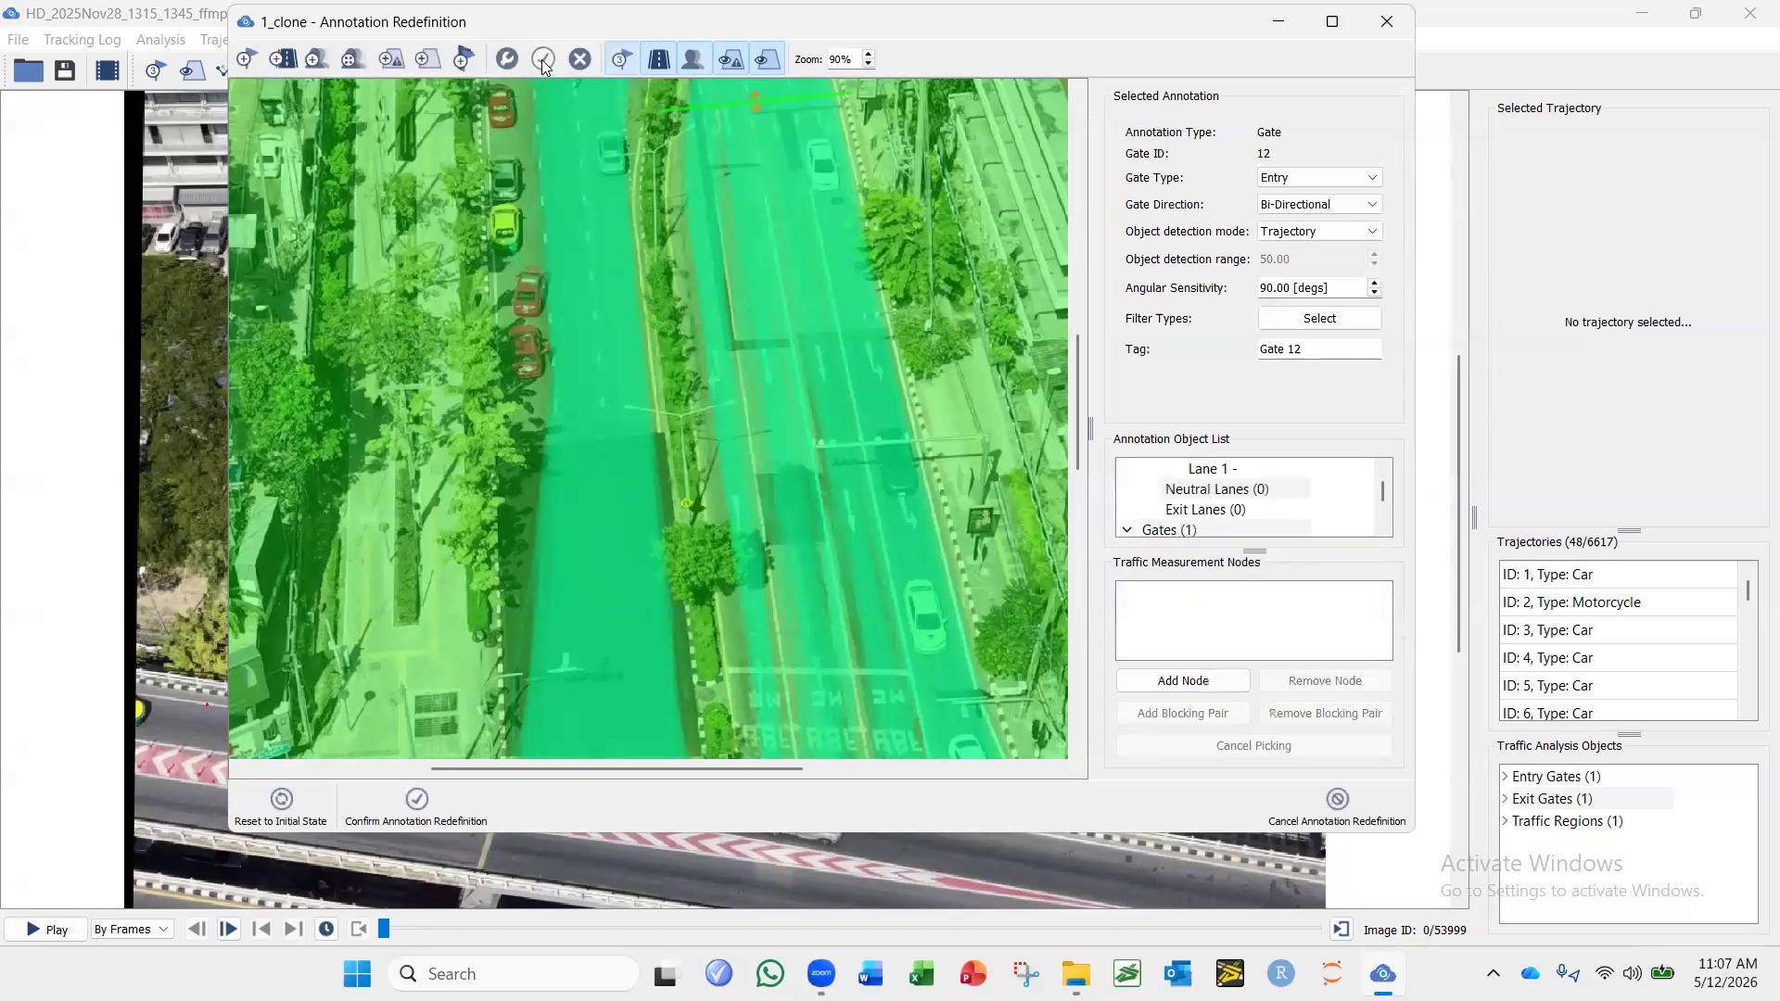
# Add an Exit gate across the right-hand carriageway just before the road lettering near the junction.
pyautogui.click(245, 61)
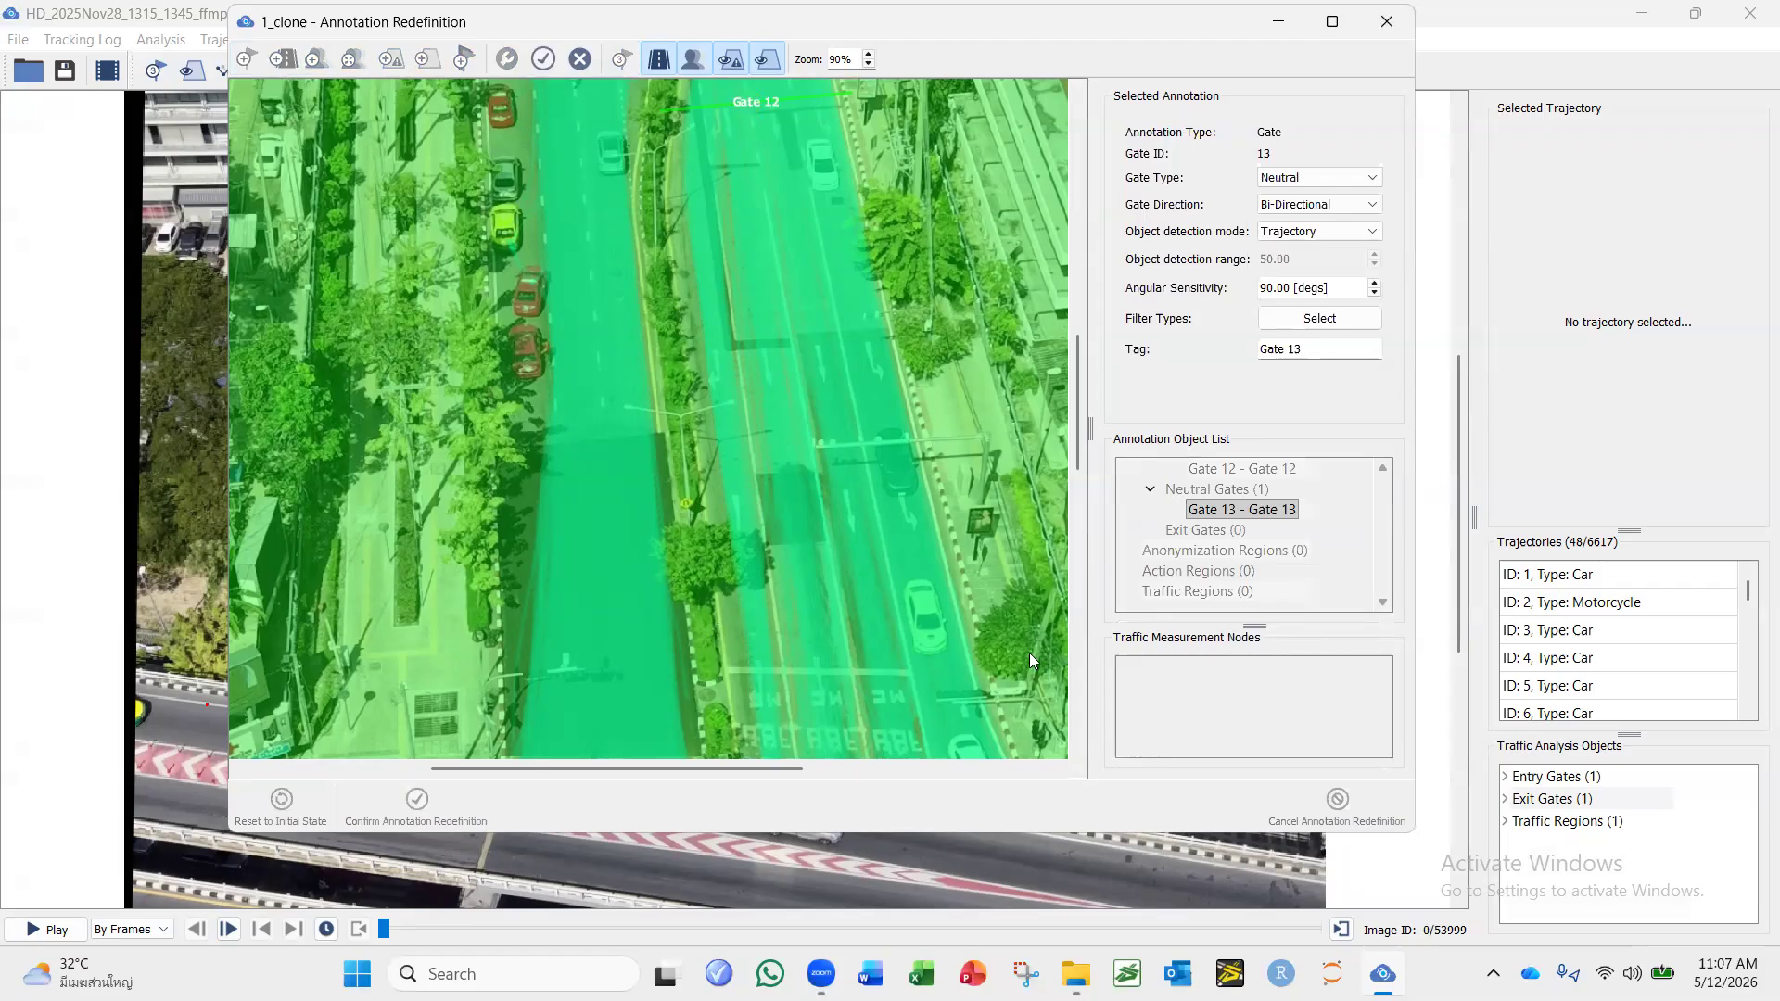
pyautogui.click(981, 650)
pyautogui.click(1317, 178)
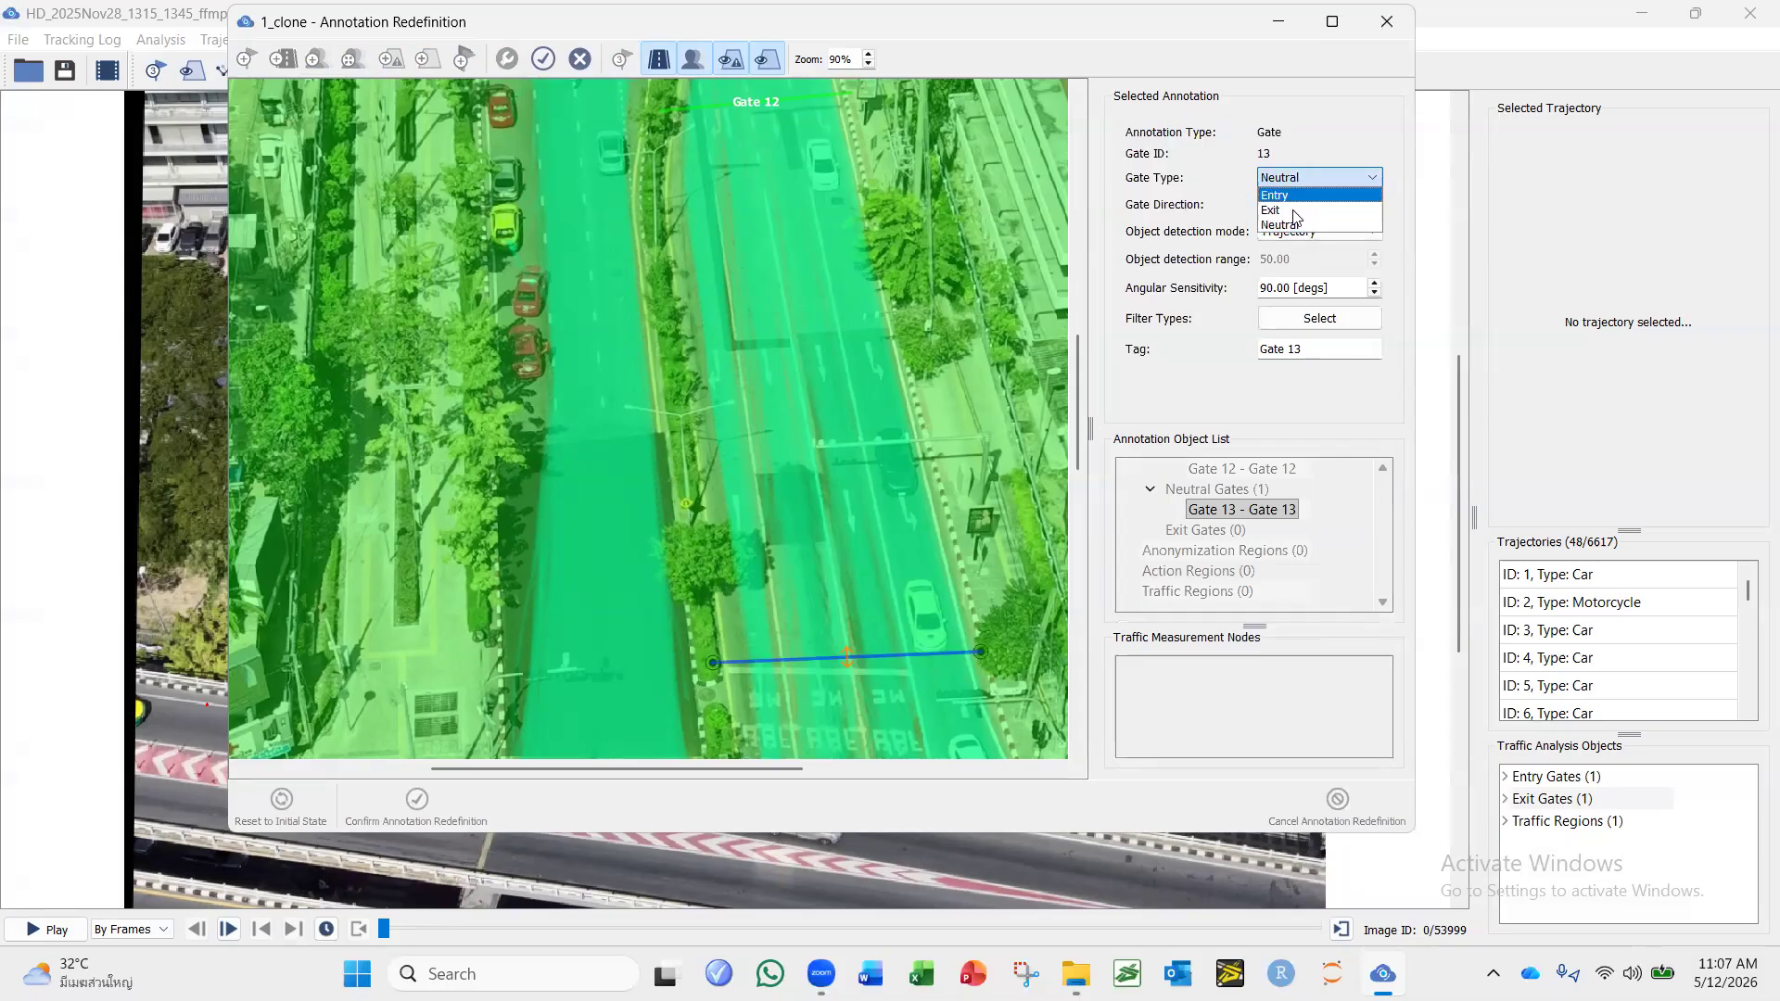
pyautogui.click(1294, 210)
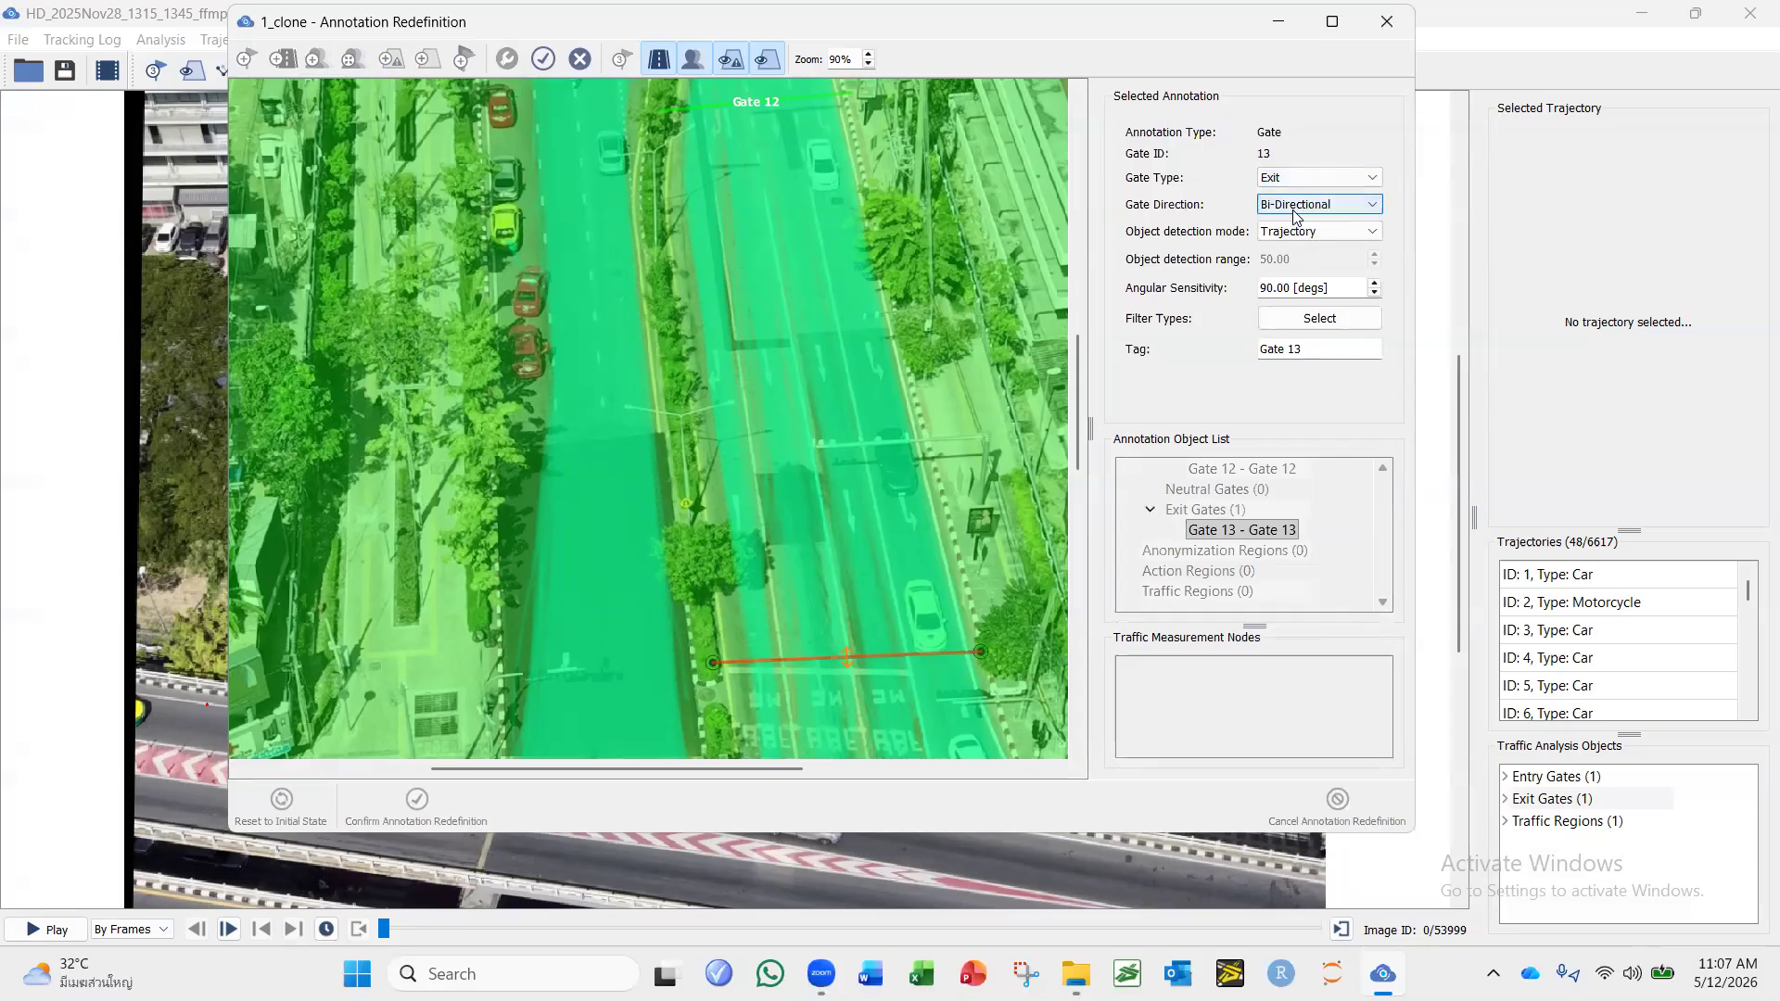
# Try the Positive and Negative directions on the exit gate, set it back to Bi-Directional, and finish editing the gate.
pyautogui.click(1296, 206)
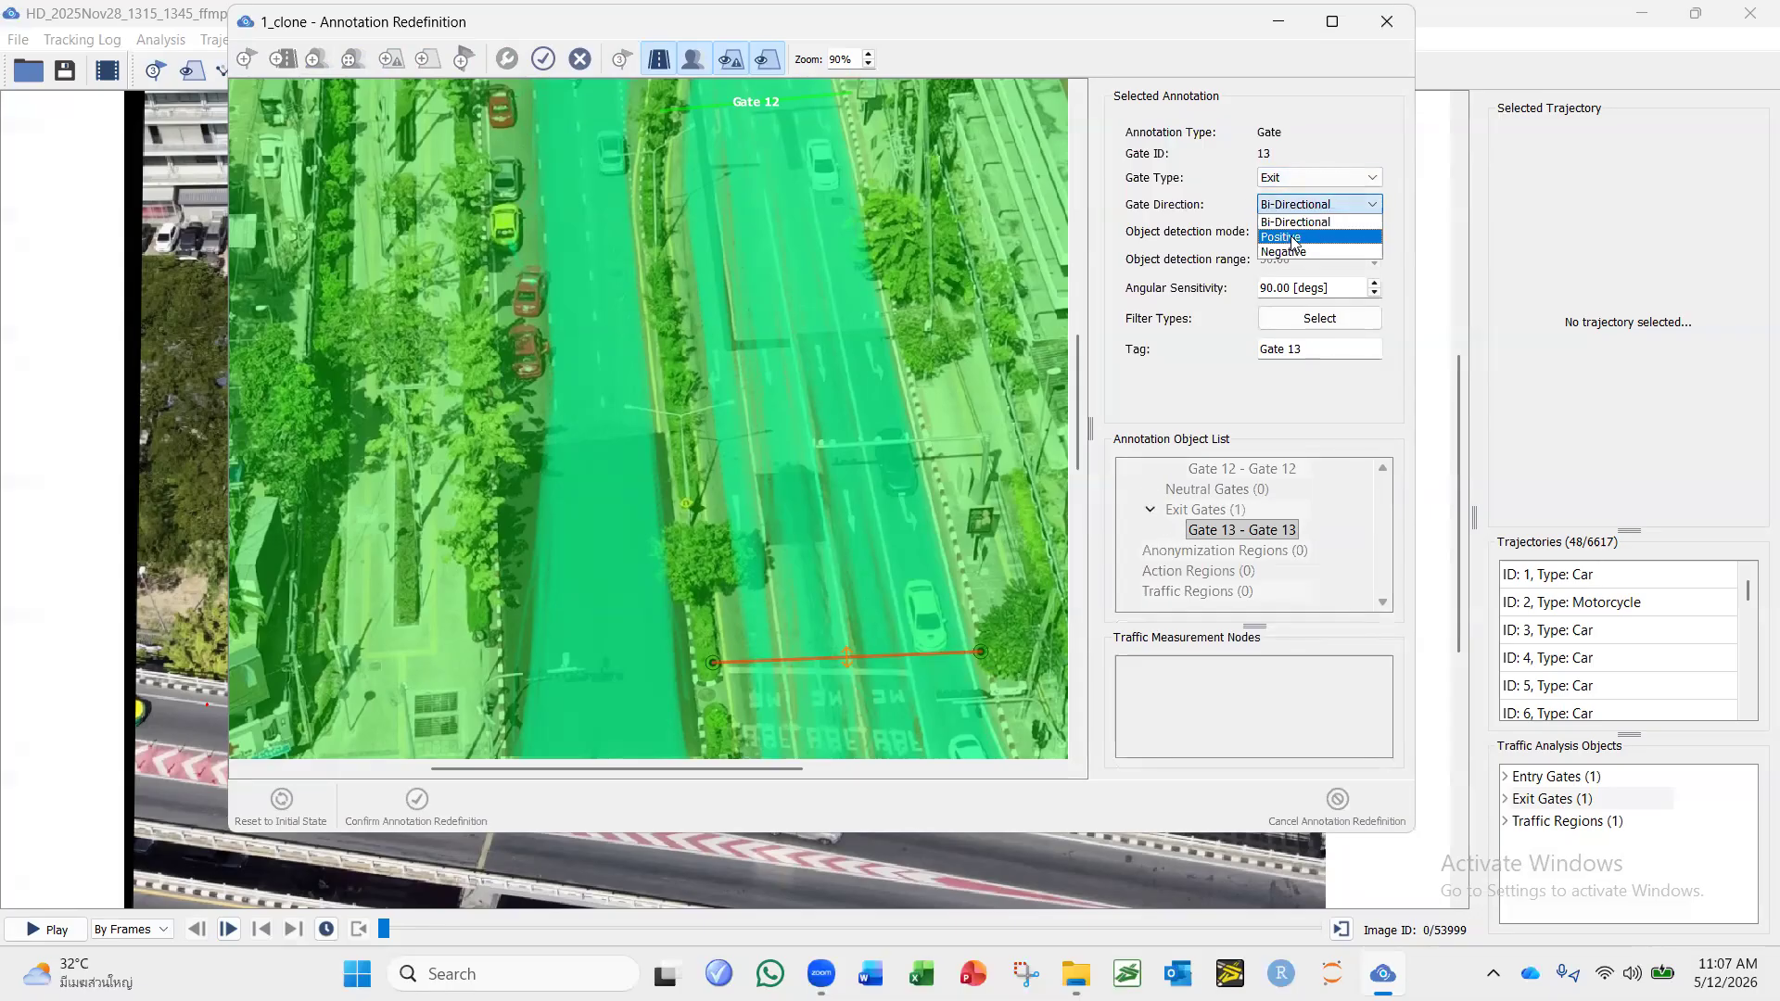
pyautogui.click(1295, 237)
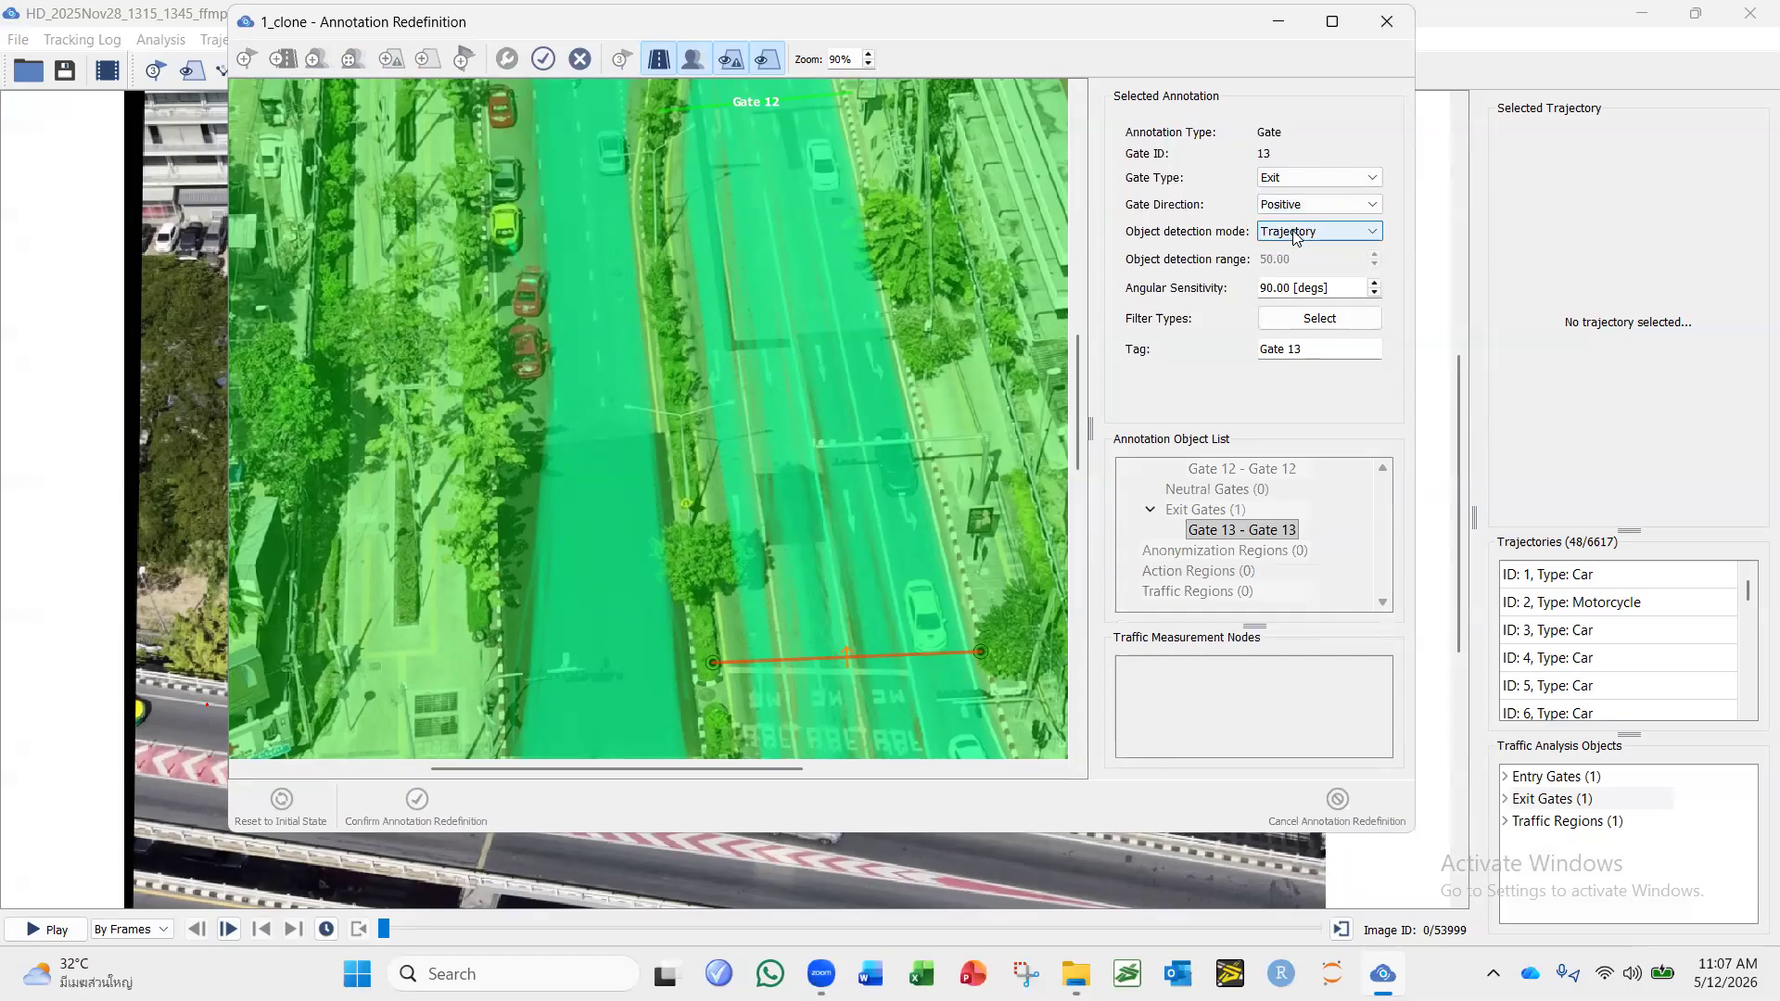
pyautogui.click(1298, 204)
pyautogui.click(1321, 250)
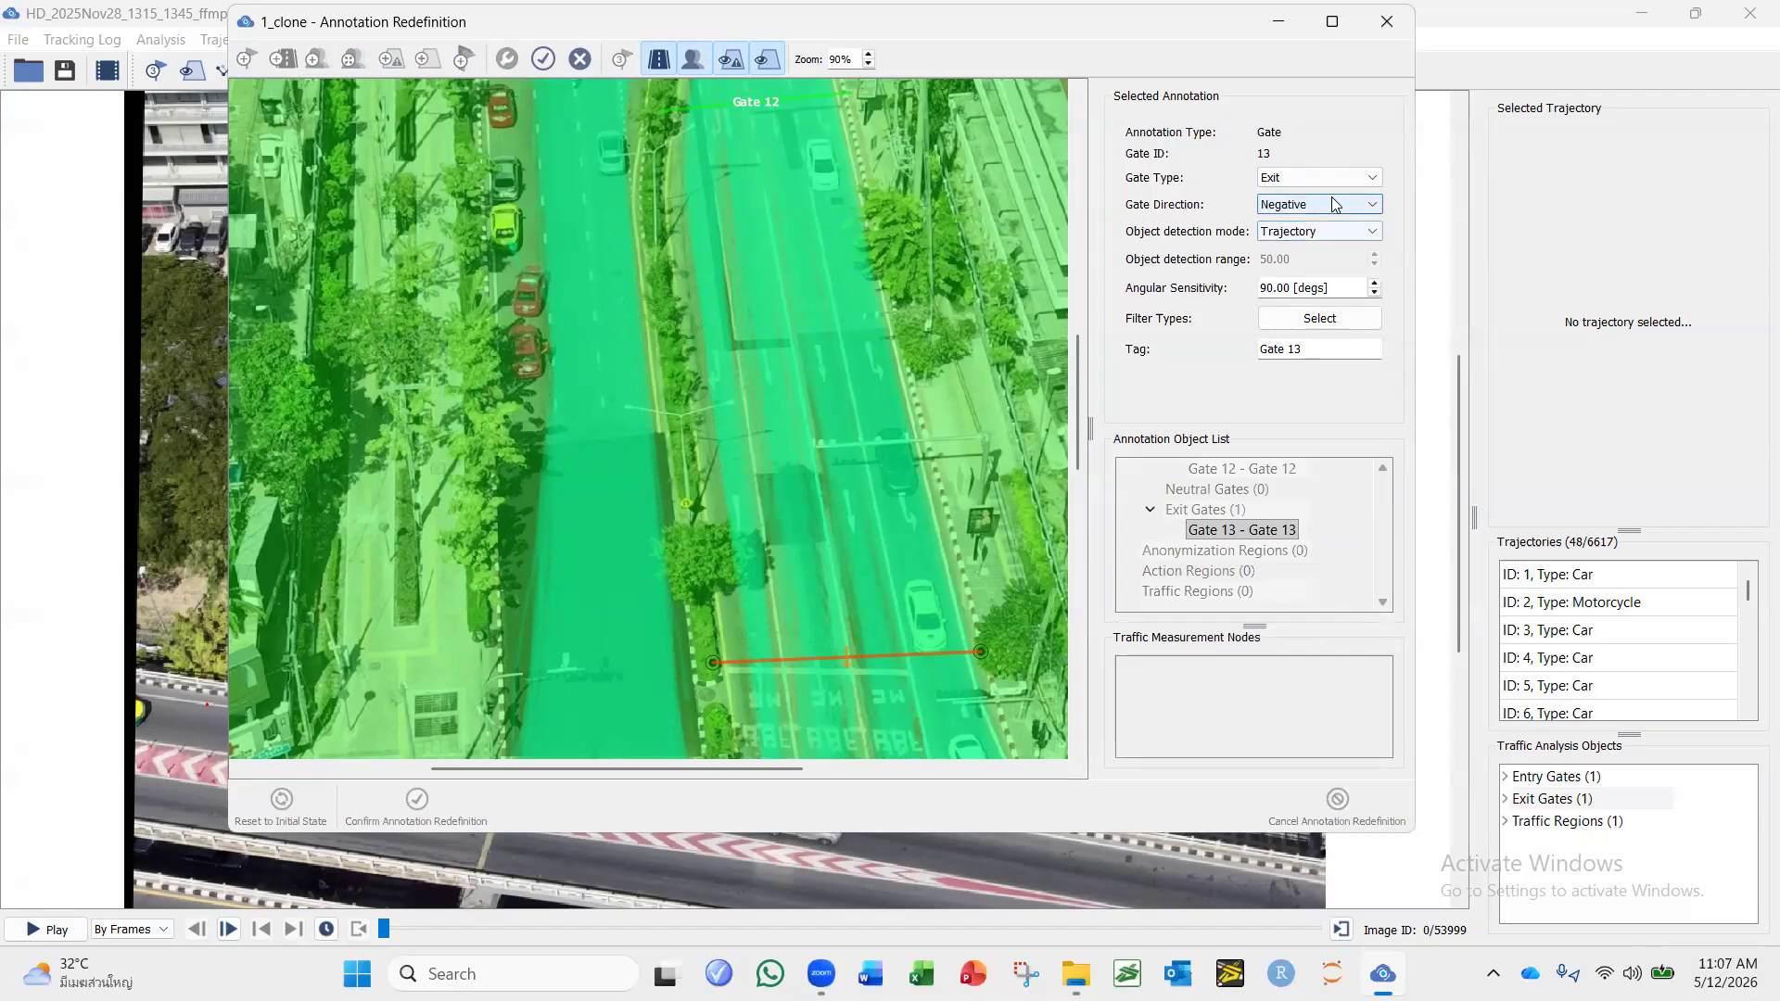
pyautogui.click(1335, 203)
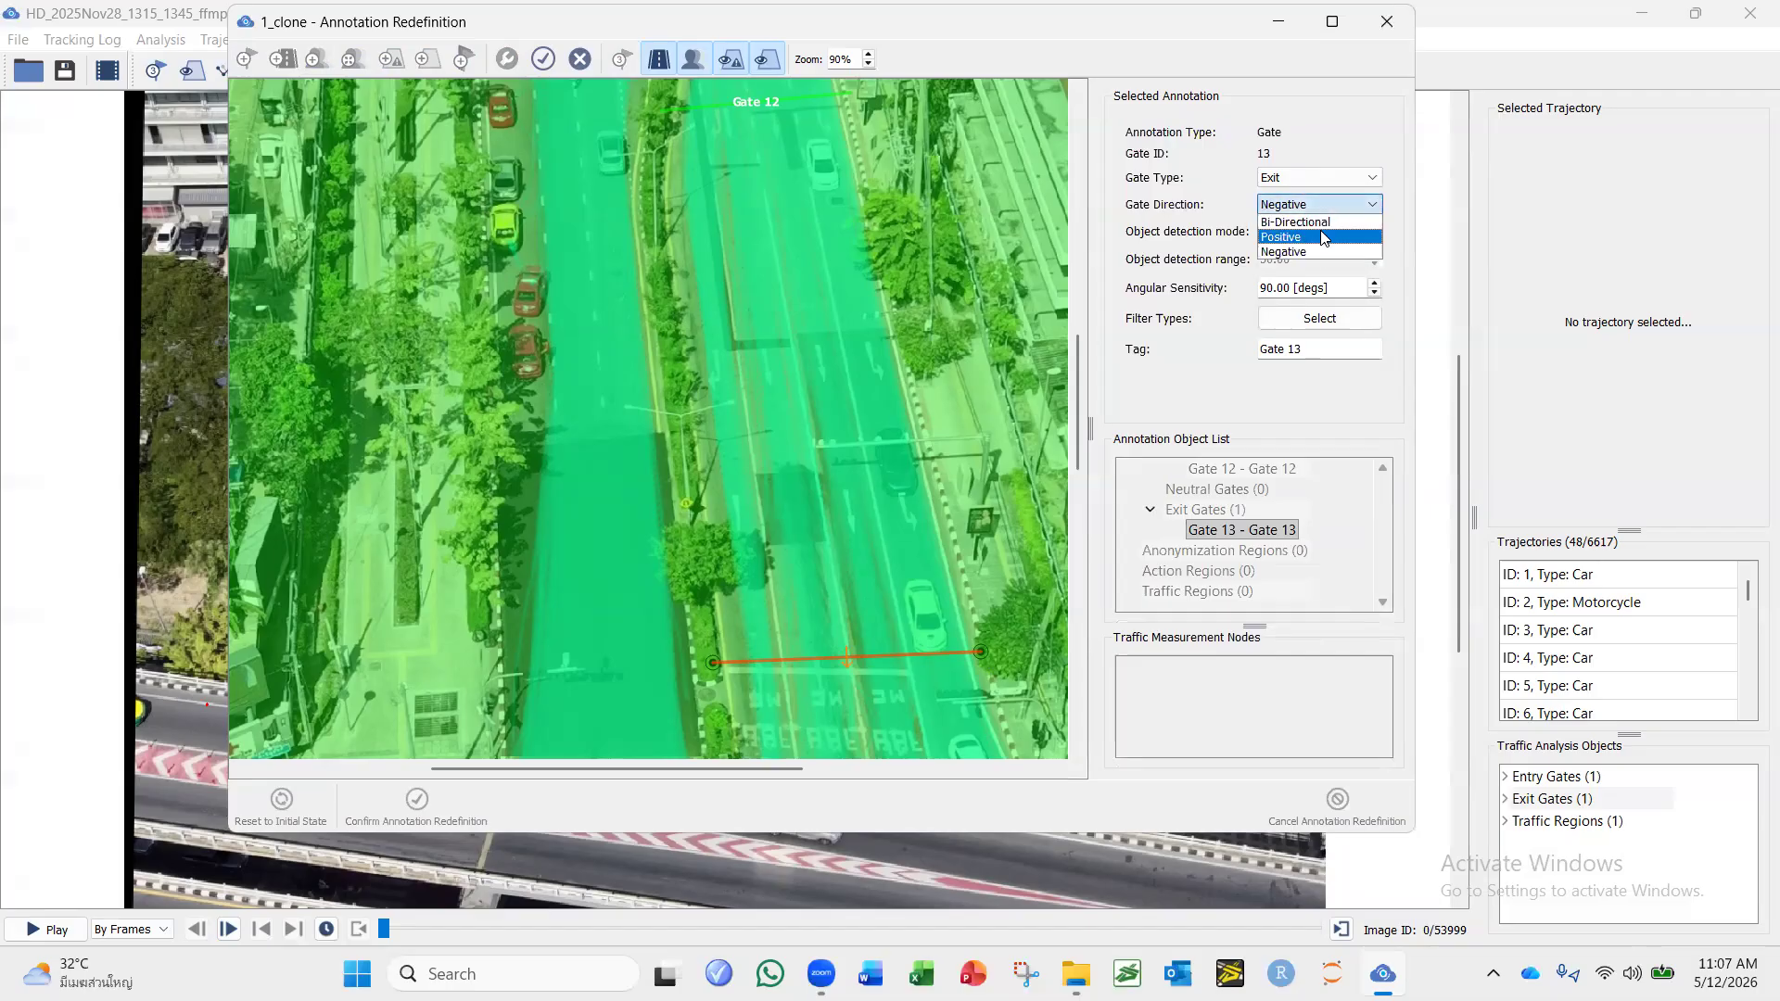
pyautogui.click(1296, 222)
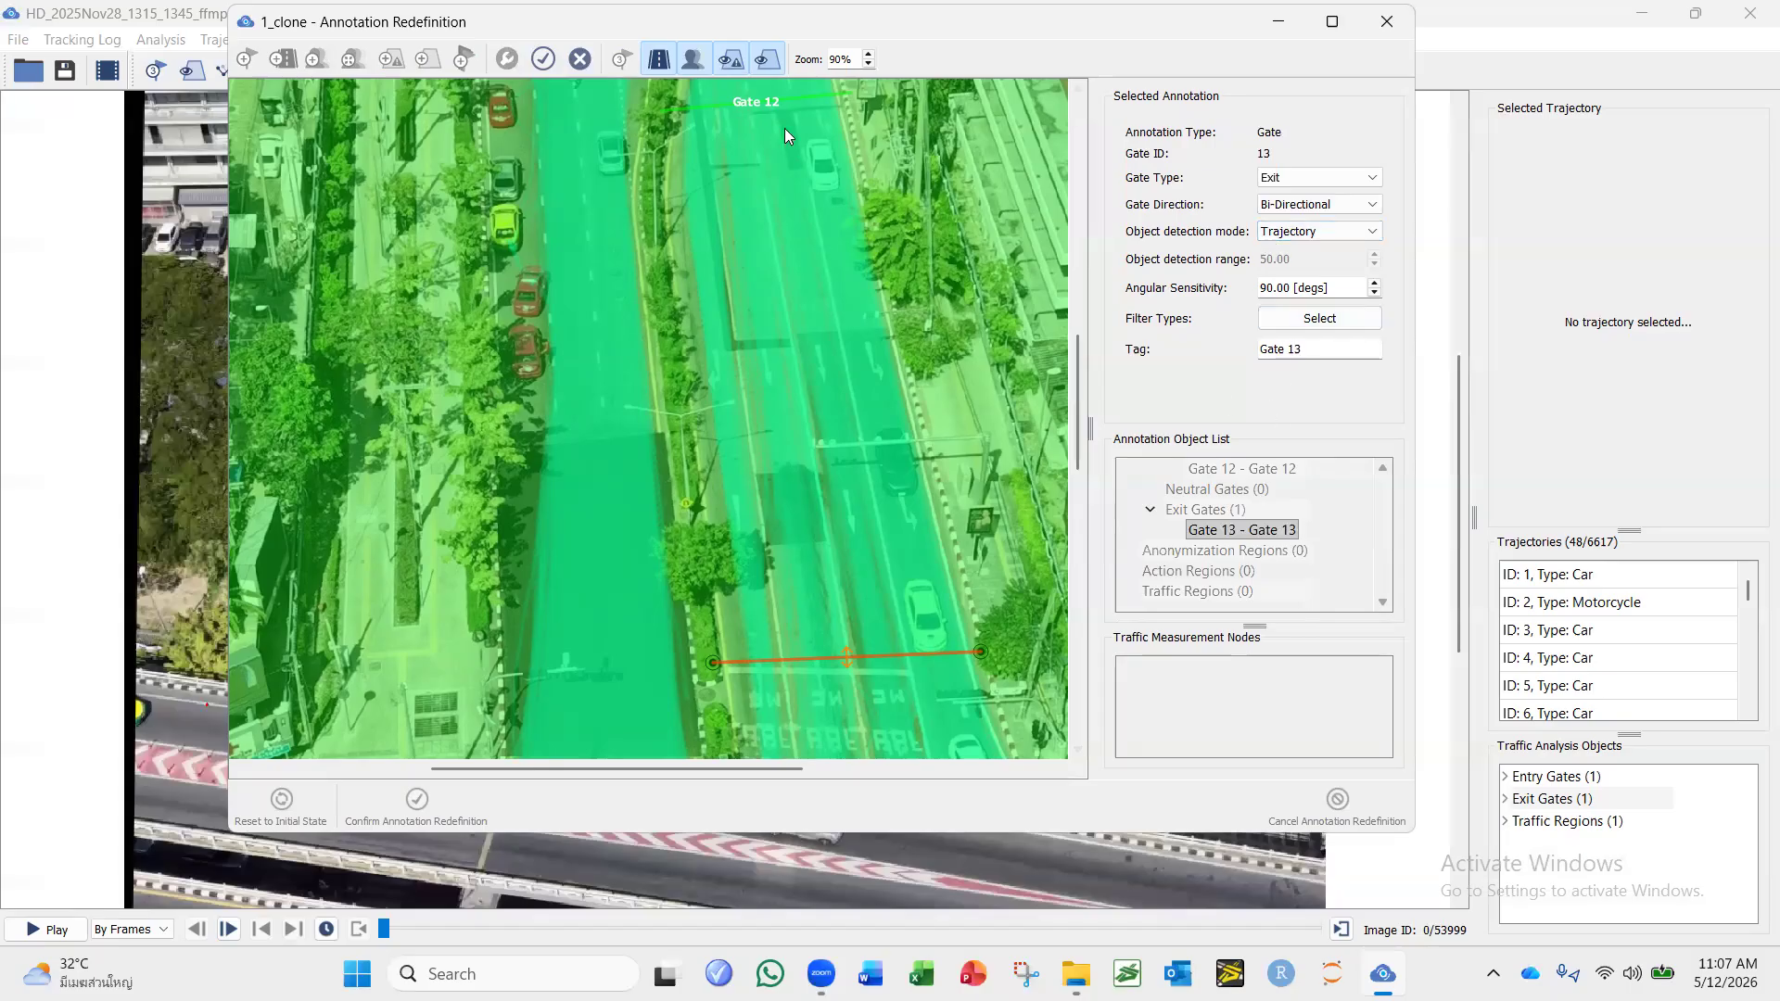
pyautogui.click(543, 61)
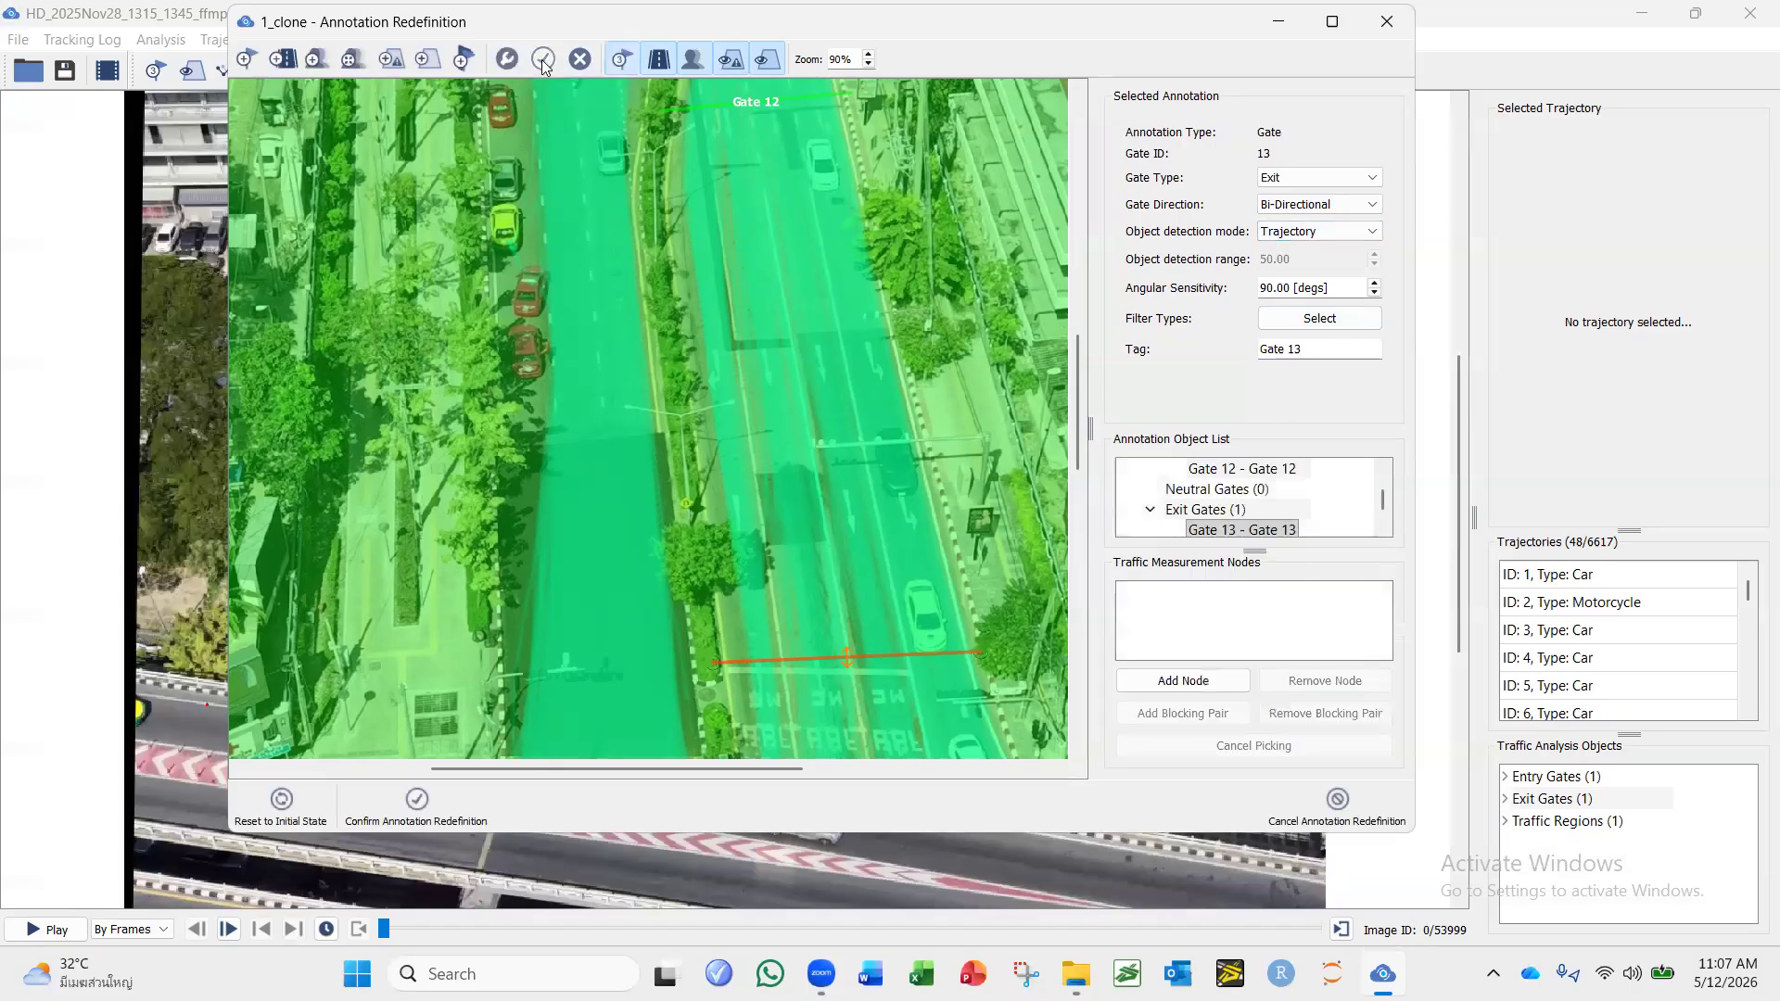
# Add a four-cornered traffic region covering the right-hand carriageway between the entry gate and the exit gate.
pyautogui.moveTo(750, 264); pyautogui.dragTo(747, 289)
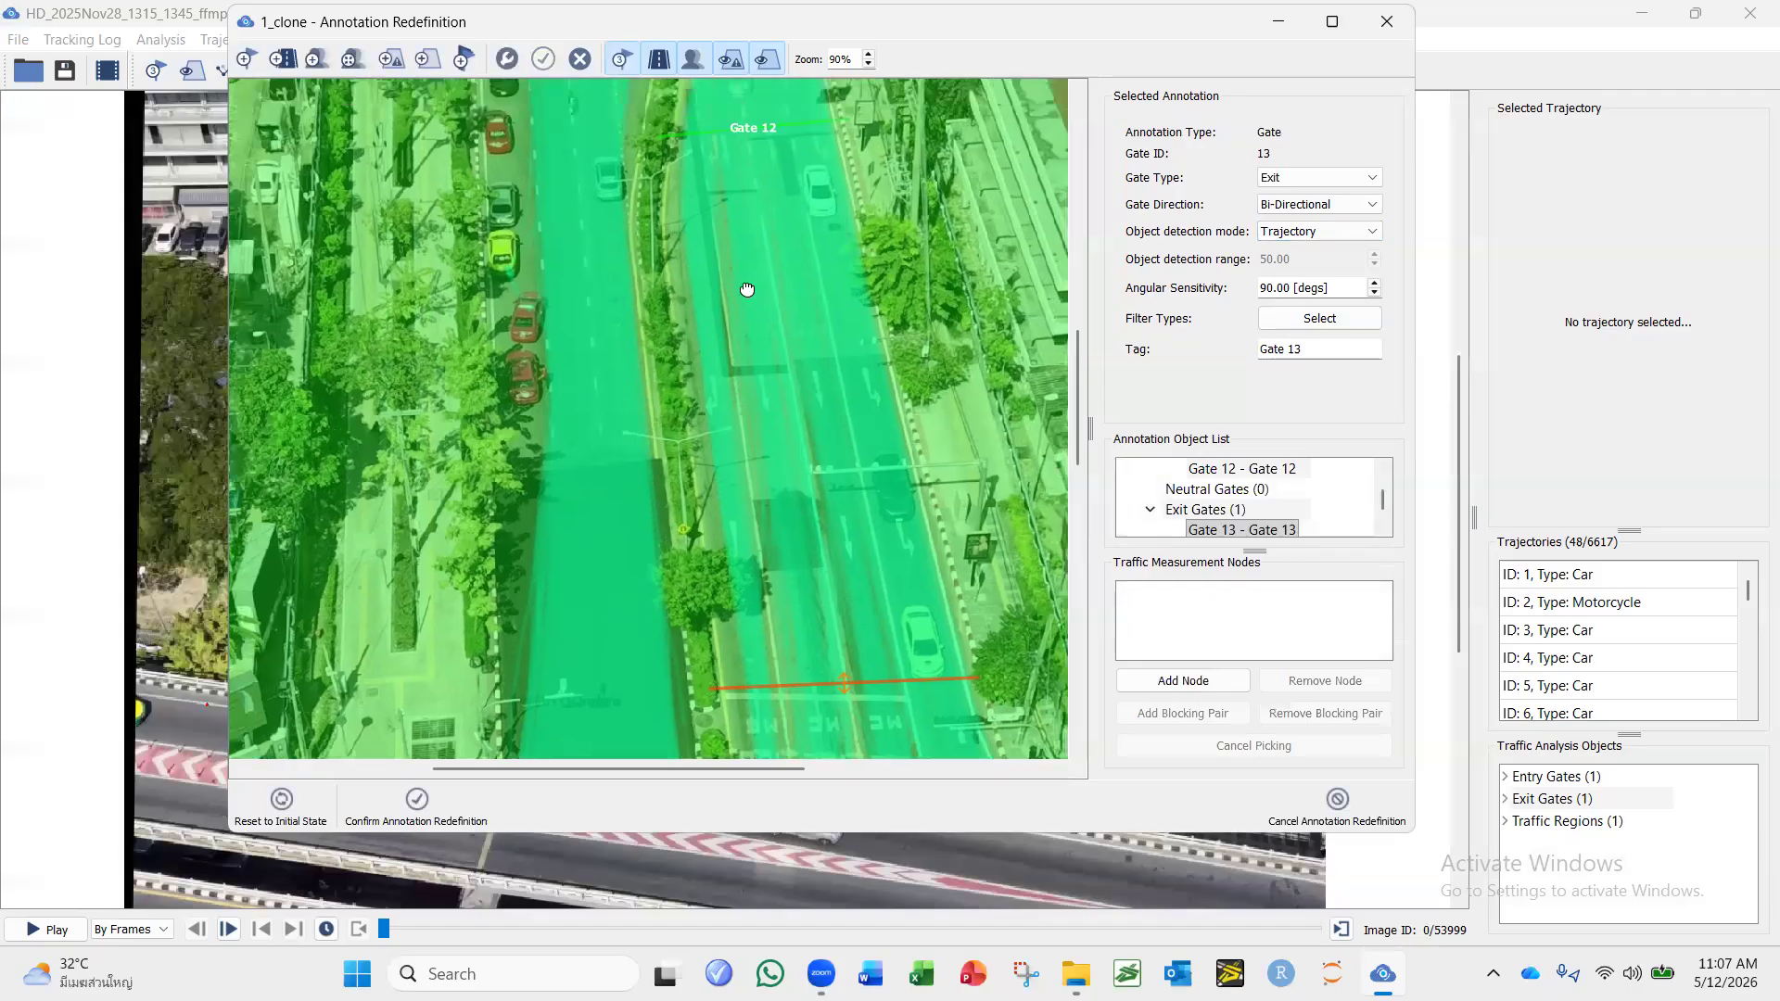
pyautogui.moveTo(736, 152); pyautogui.dragTo(734, 159)
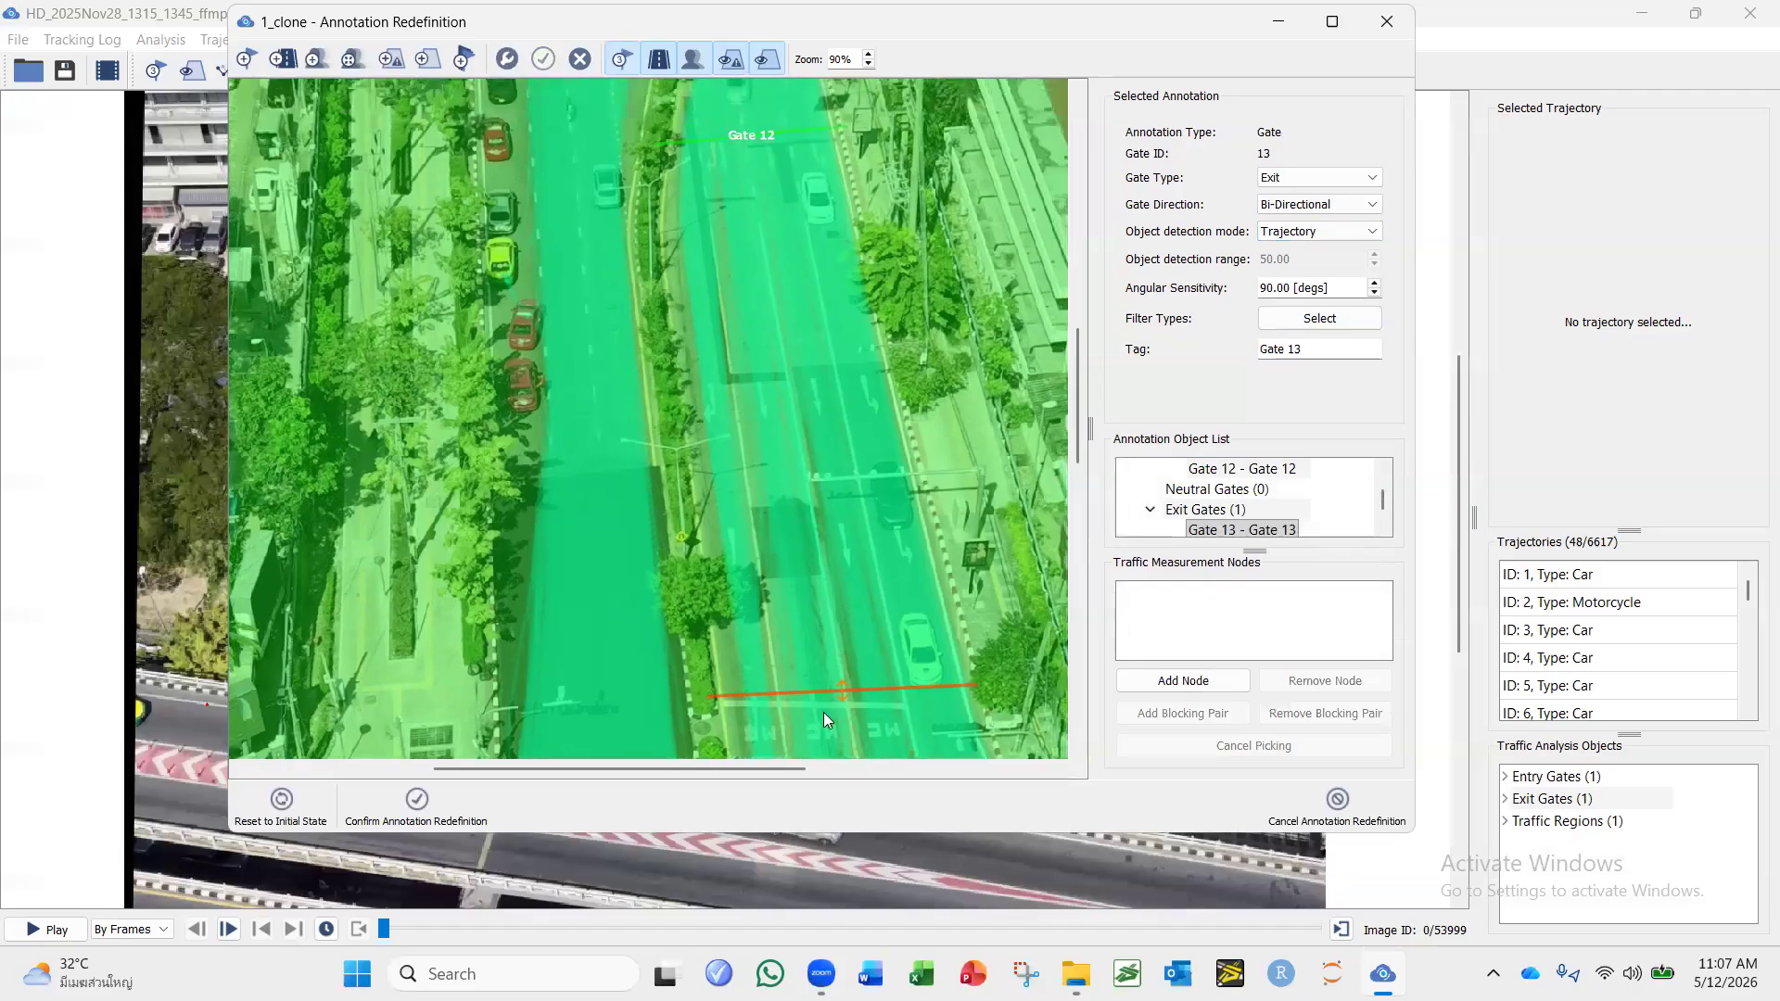
pyautogui.click(842, 686)
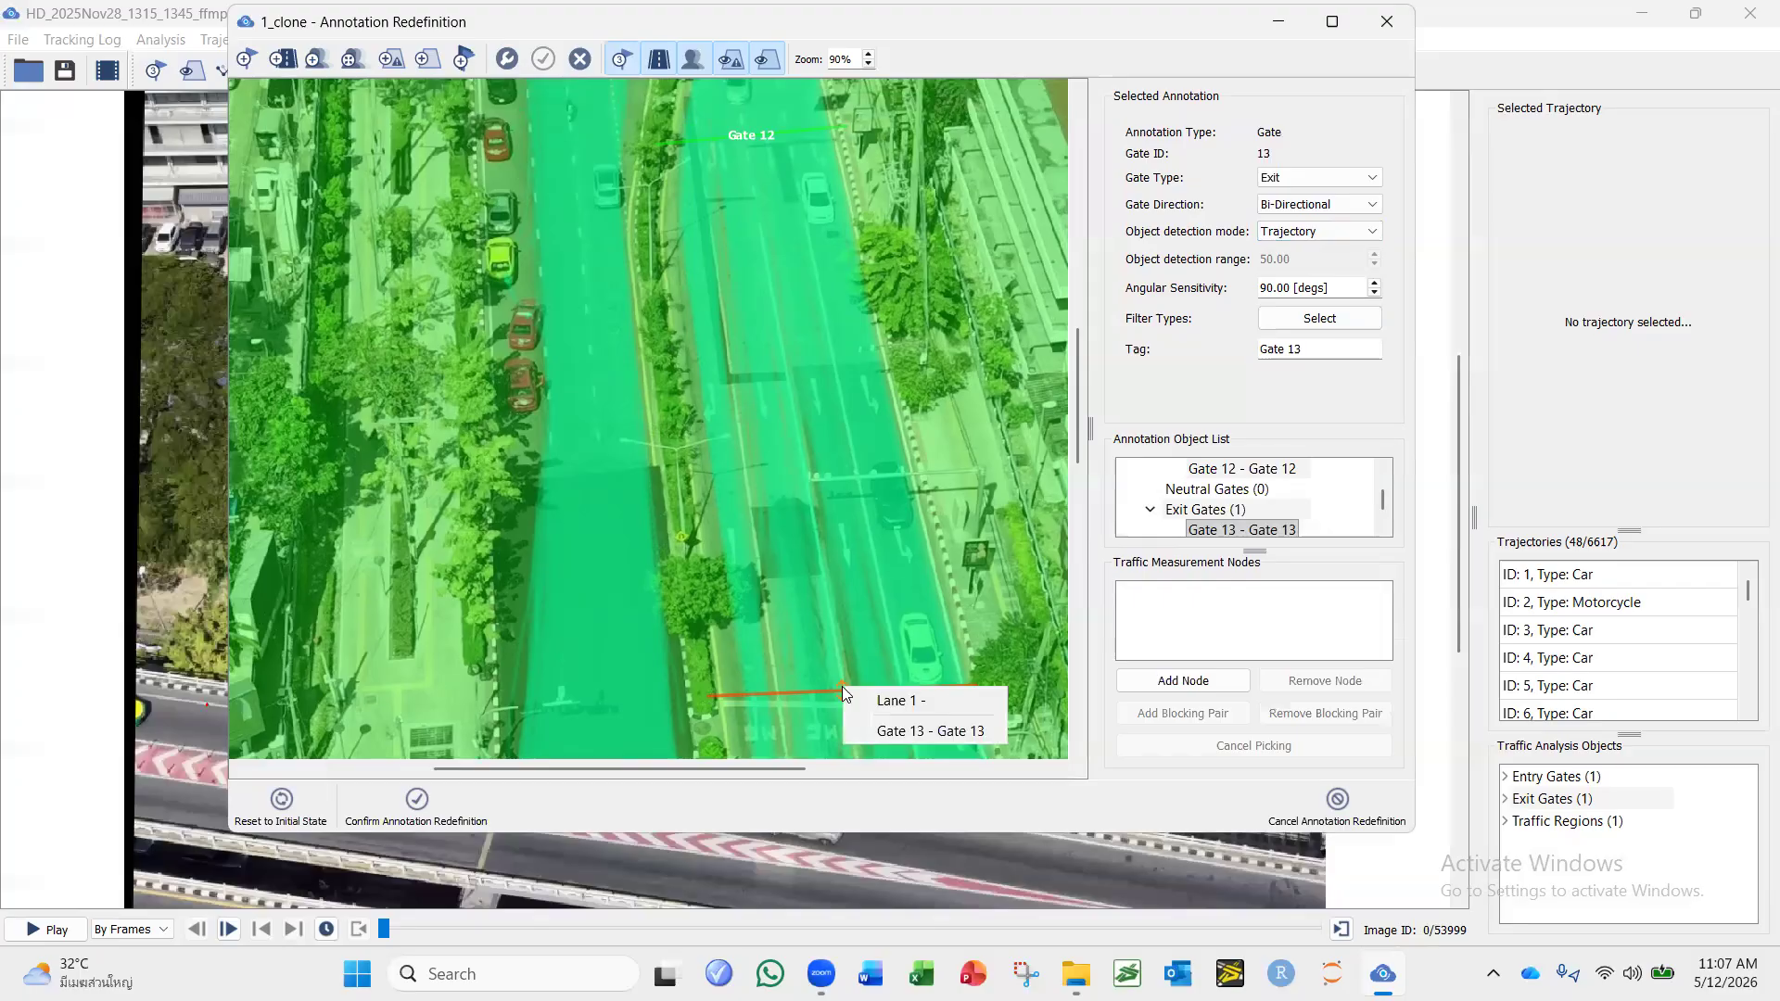
pyautogui.click(714, 619)
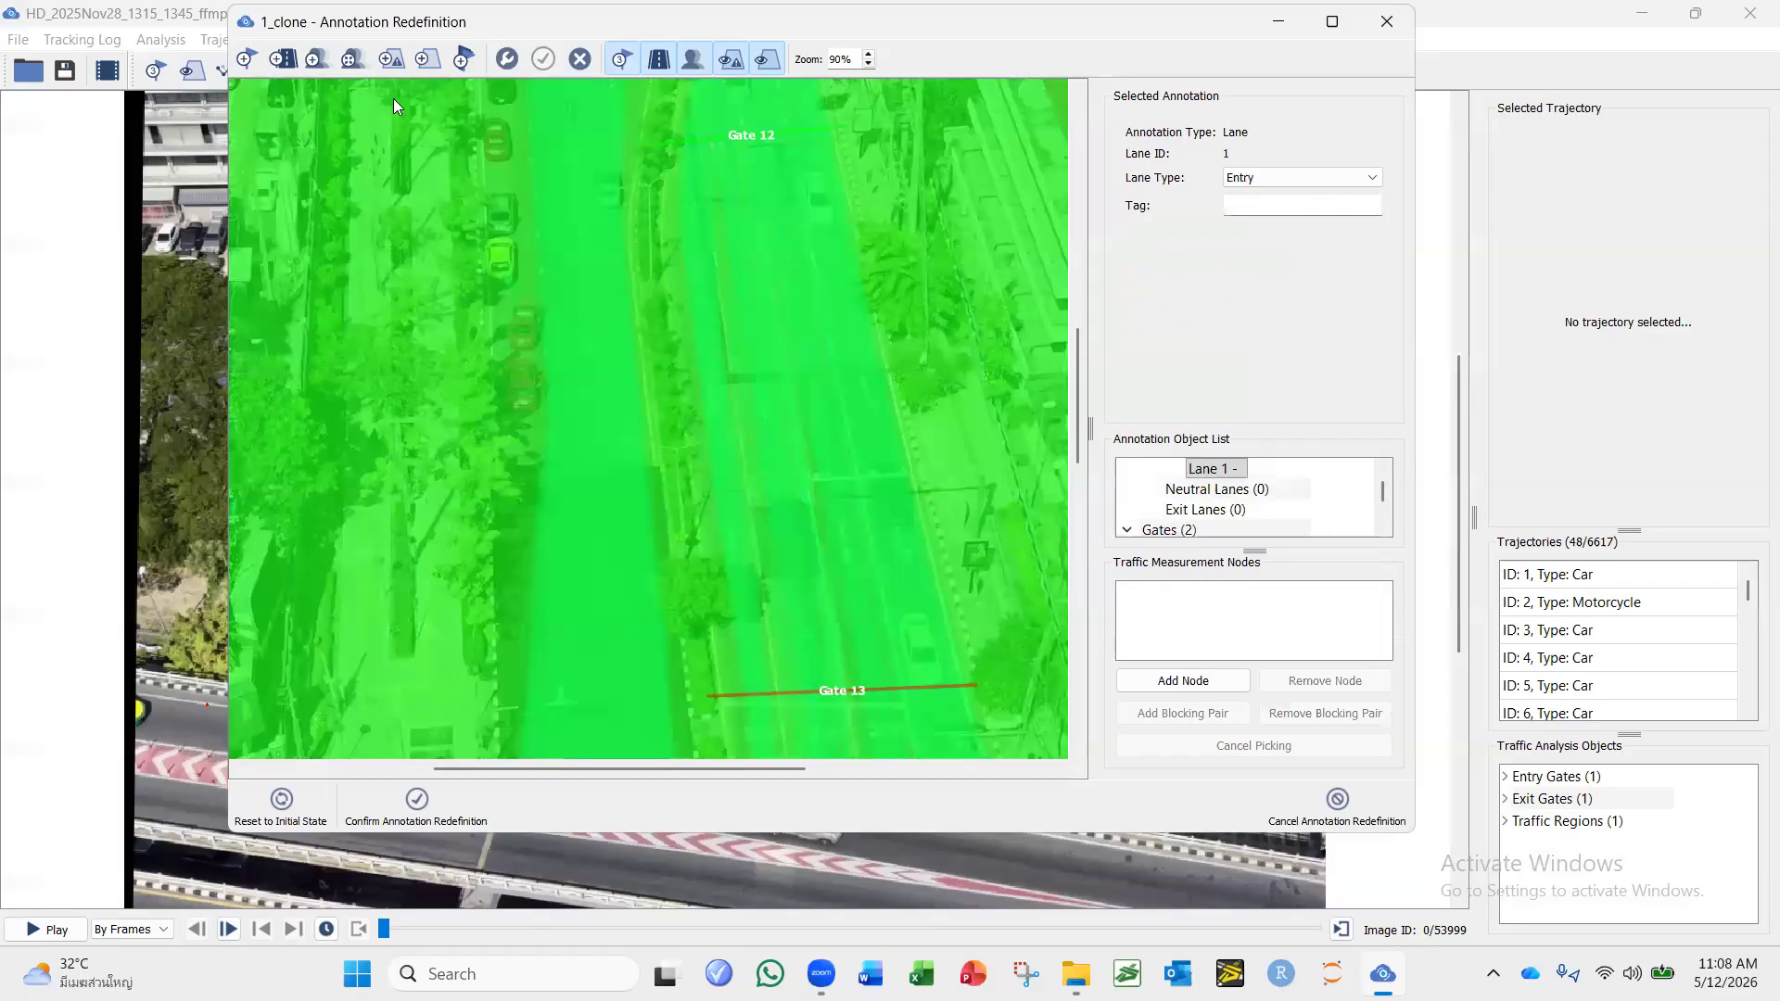
pyautogui.click(427, 60)
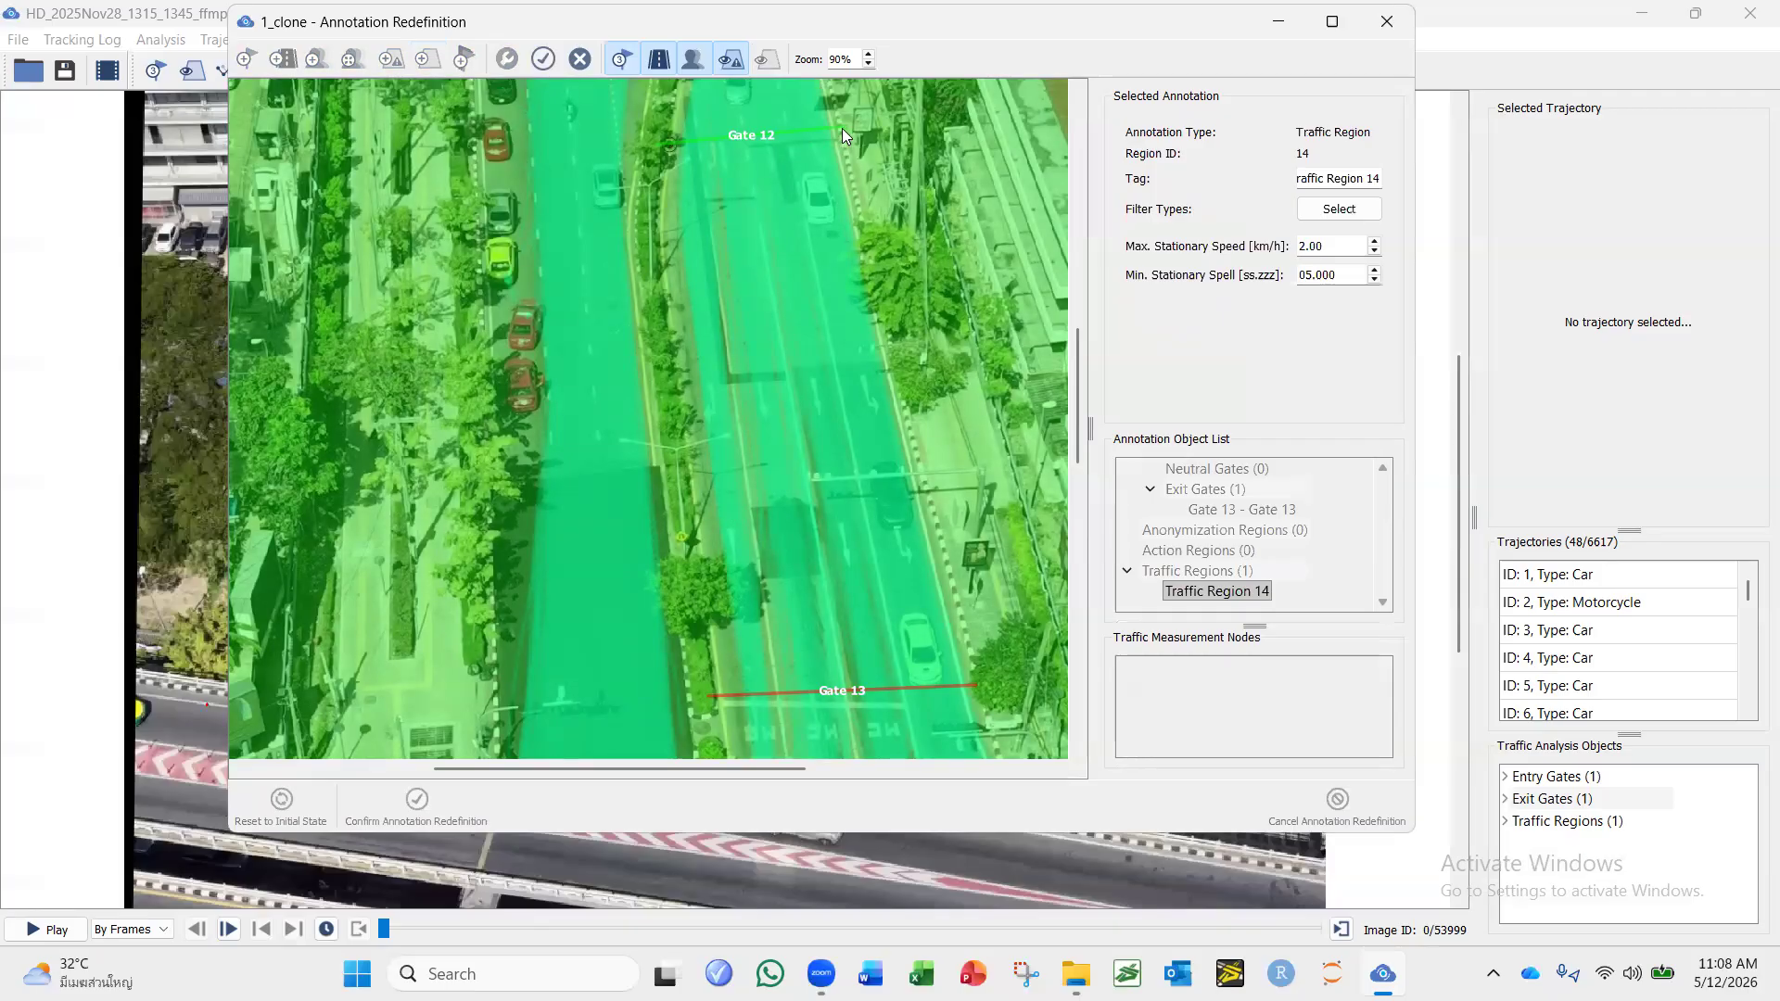
pyautogui.click(970, 684)
pyautogui.click(716, 693)
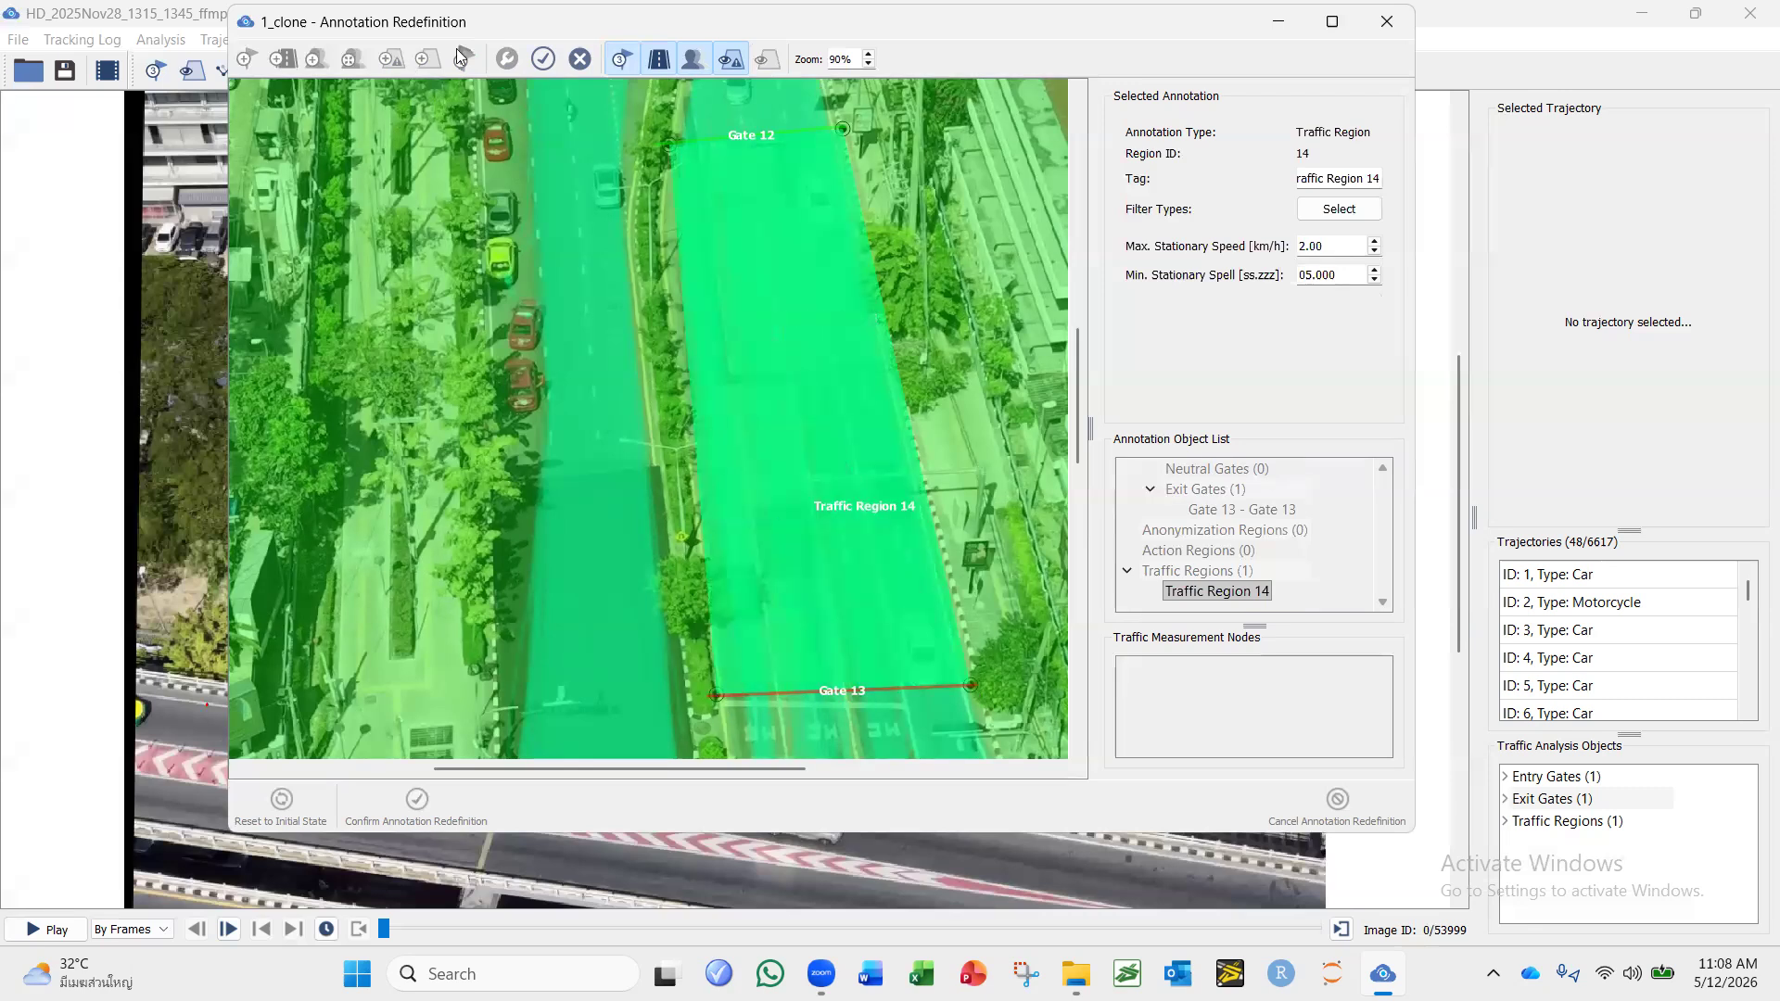
pyautogui.click(543, 61)
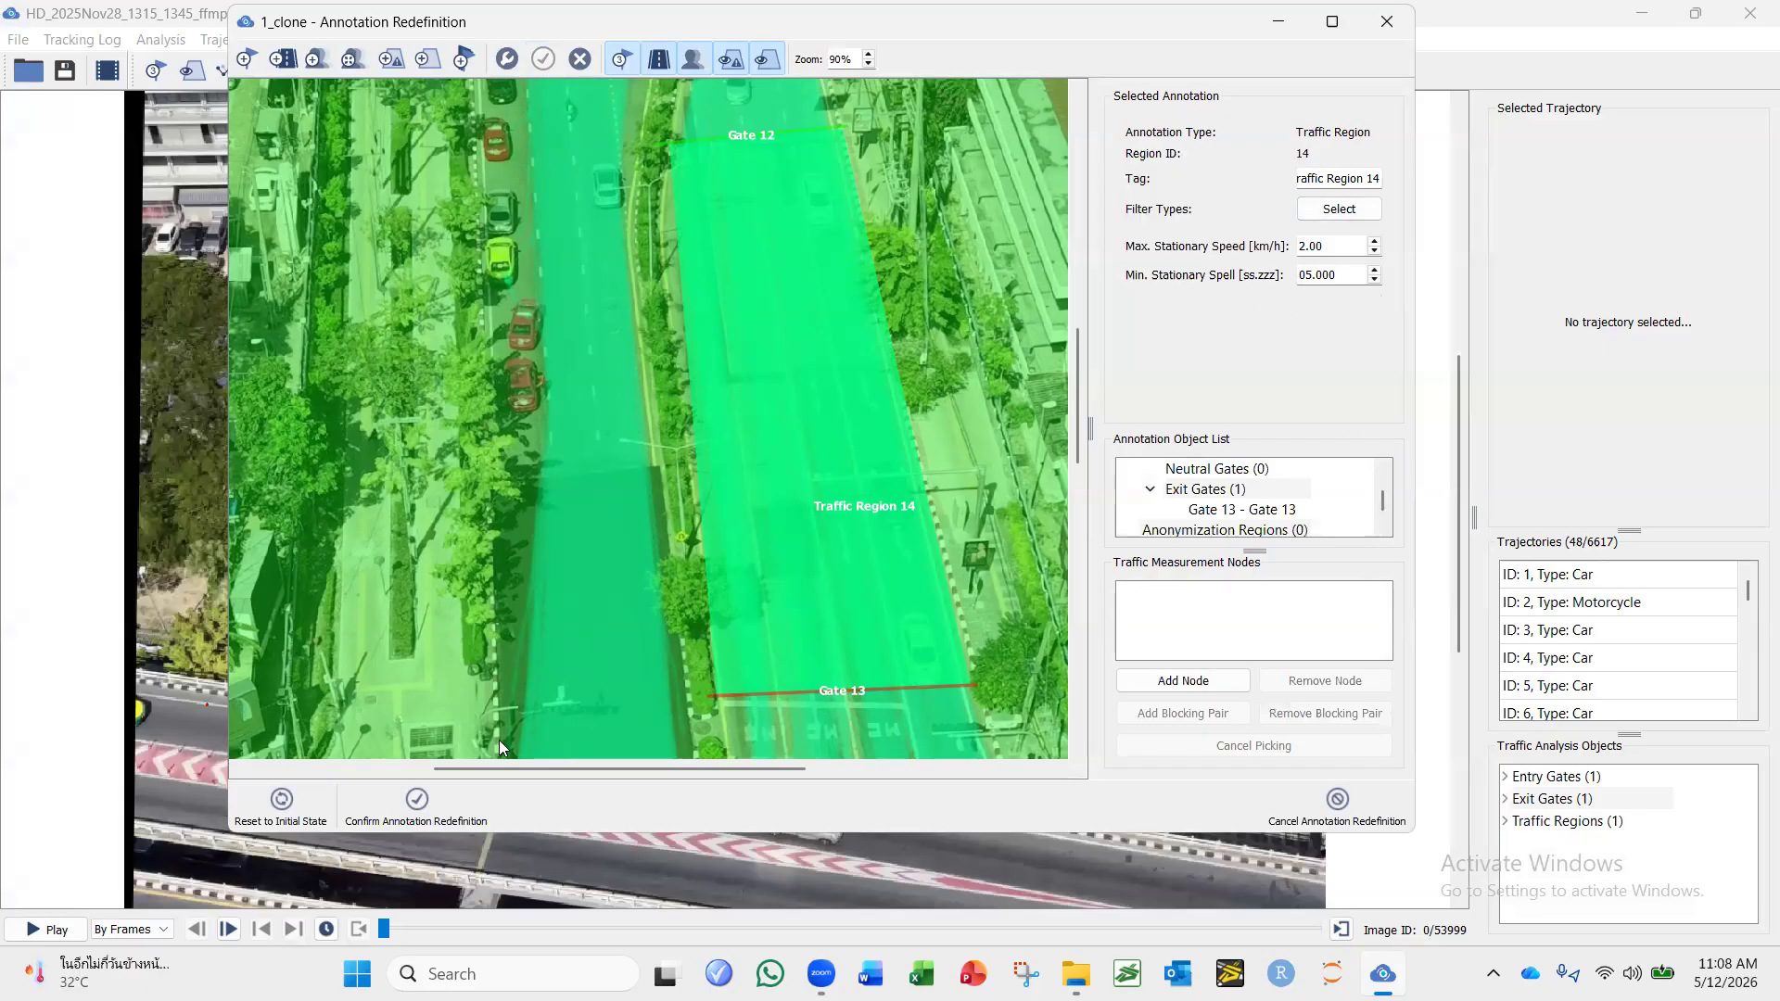
# Confirm the annotation redefinition and apply 1_clone as the active annotation configuration.
pyautogui.click(411, 807)
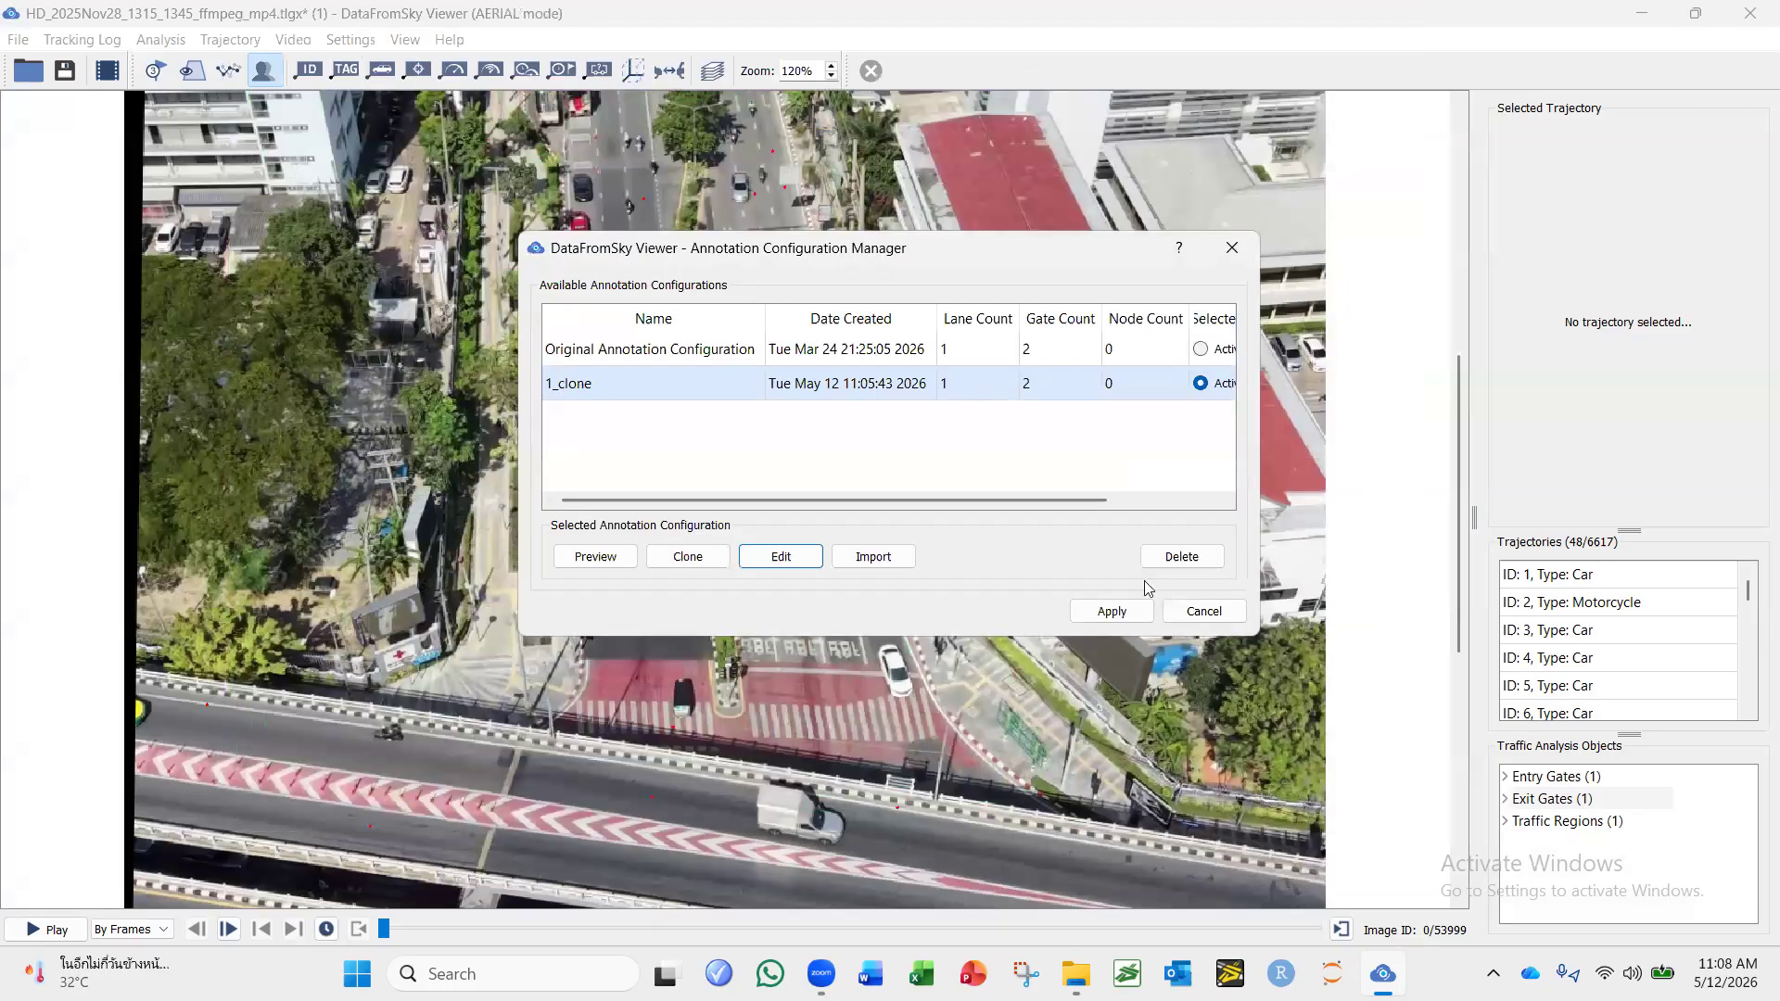
pyautogui.click(1109, 611)
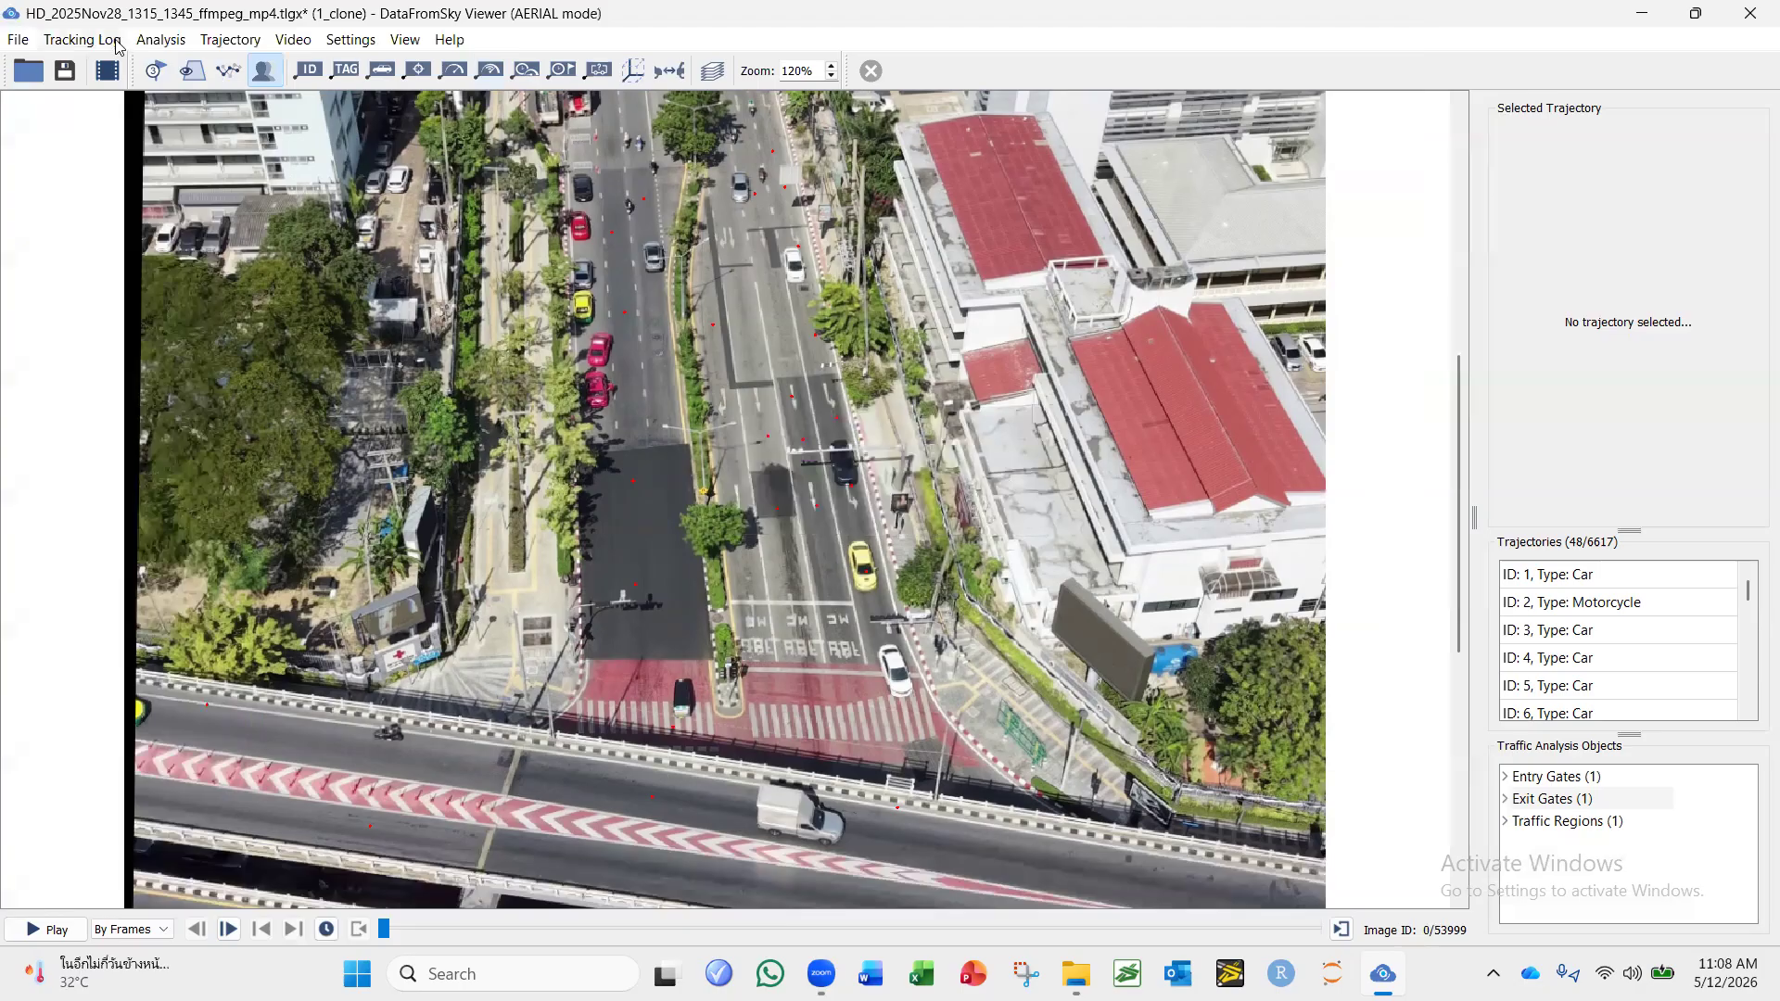
# Show the traffic gates and traffic regions over the video image.
pyautogui.click(155, 73)
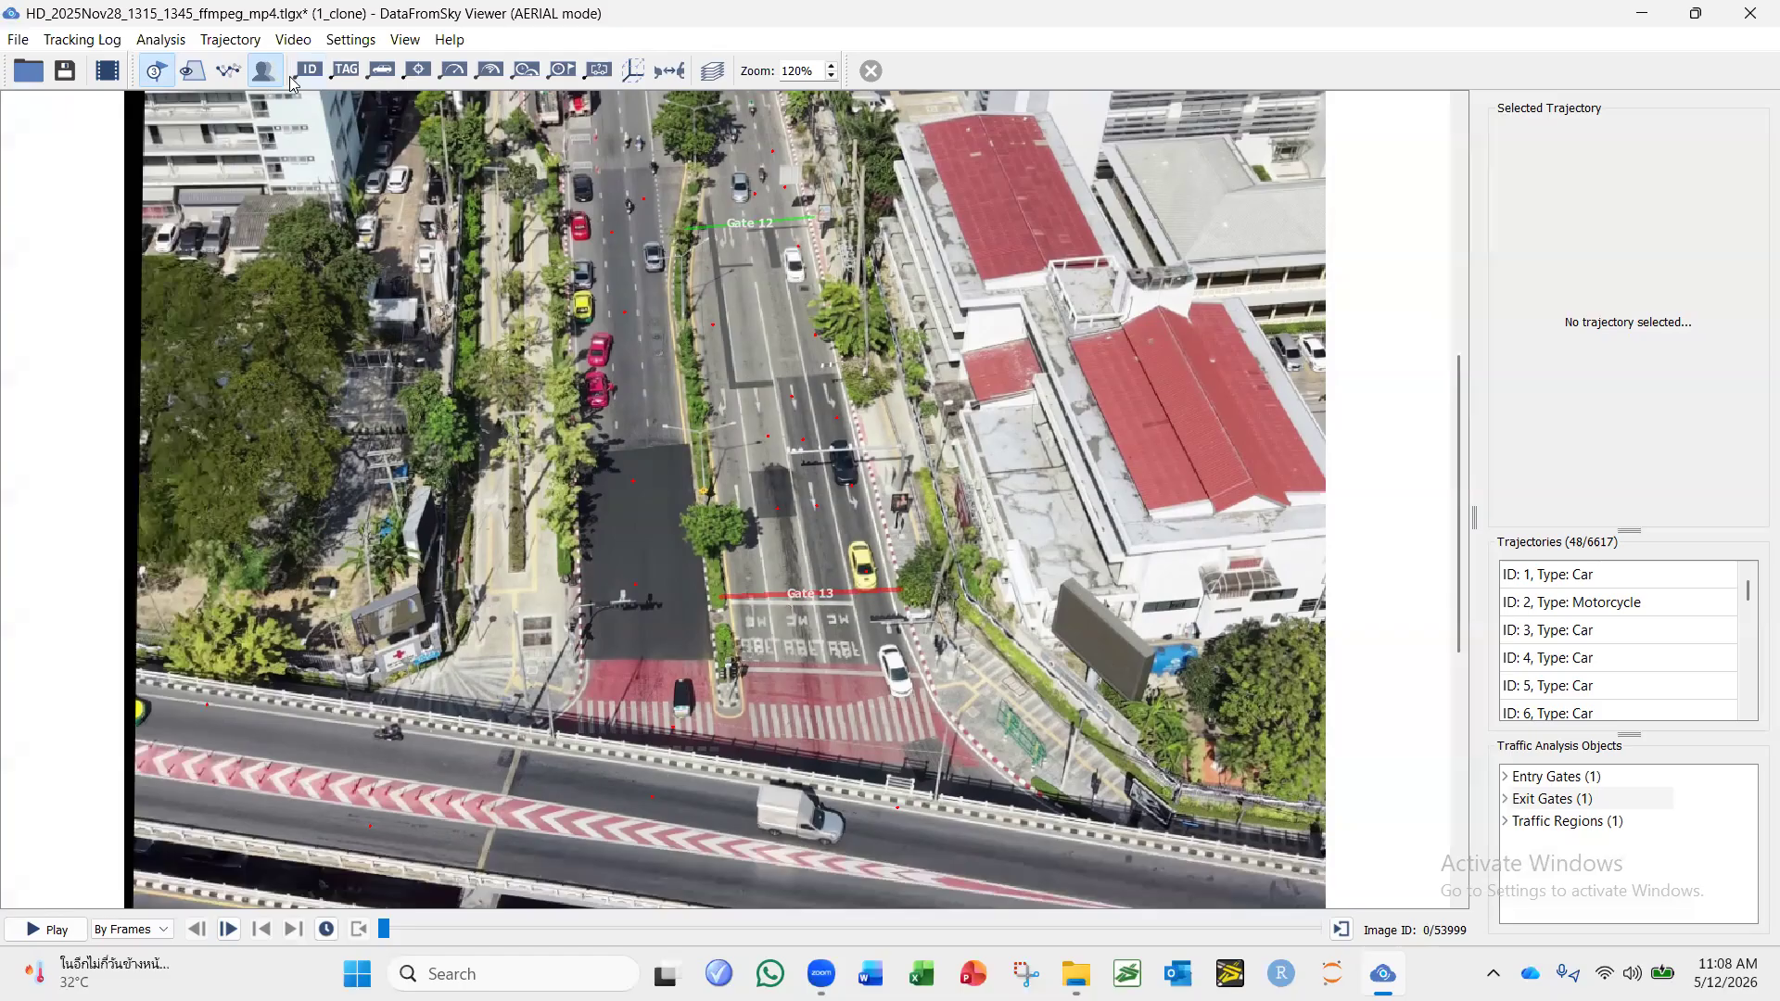
pyautogui.click(196, 82)
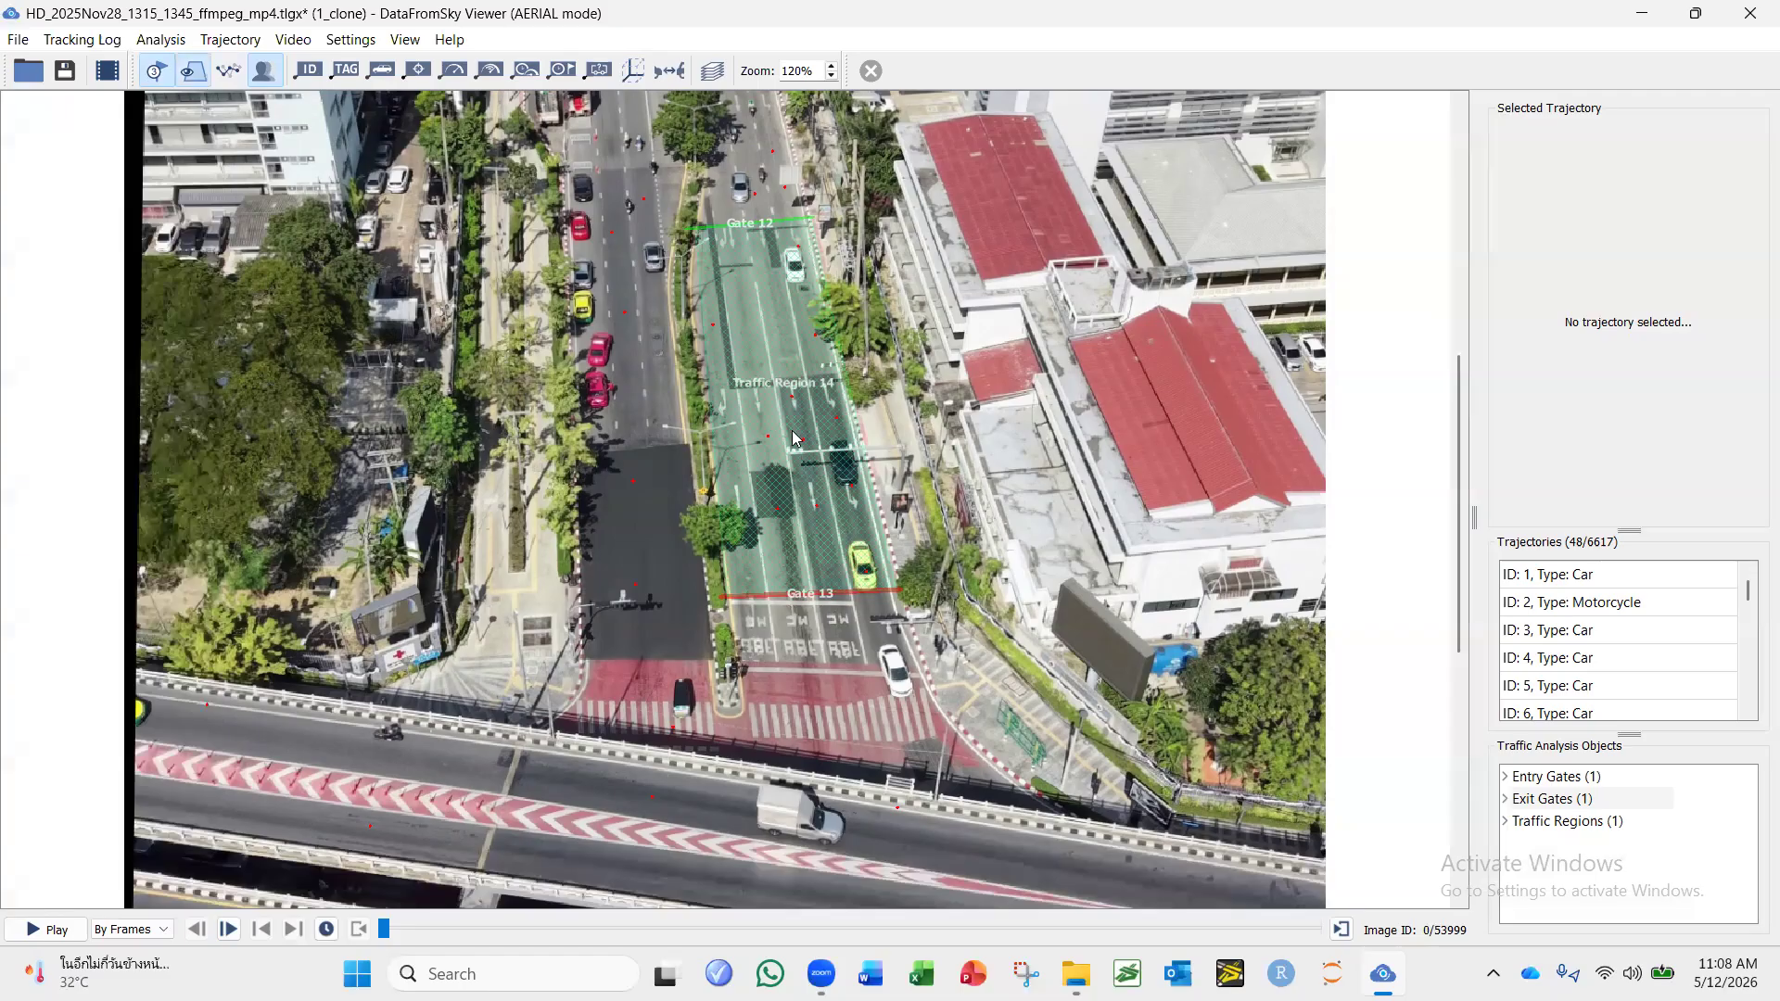
pyautogui.scroll(-4, 796, 439)
pyautogui.scroll(3, 613, 158)
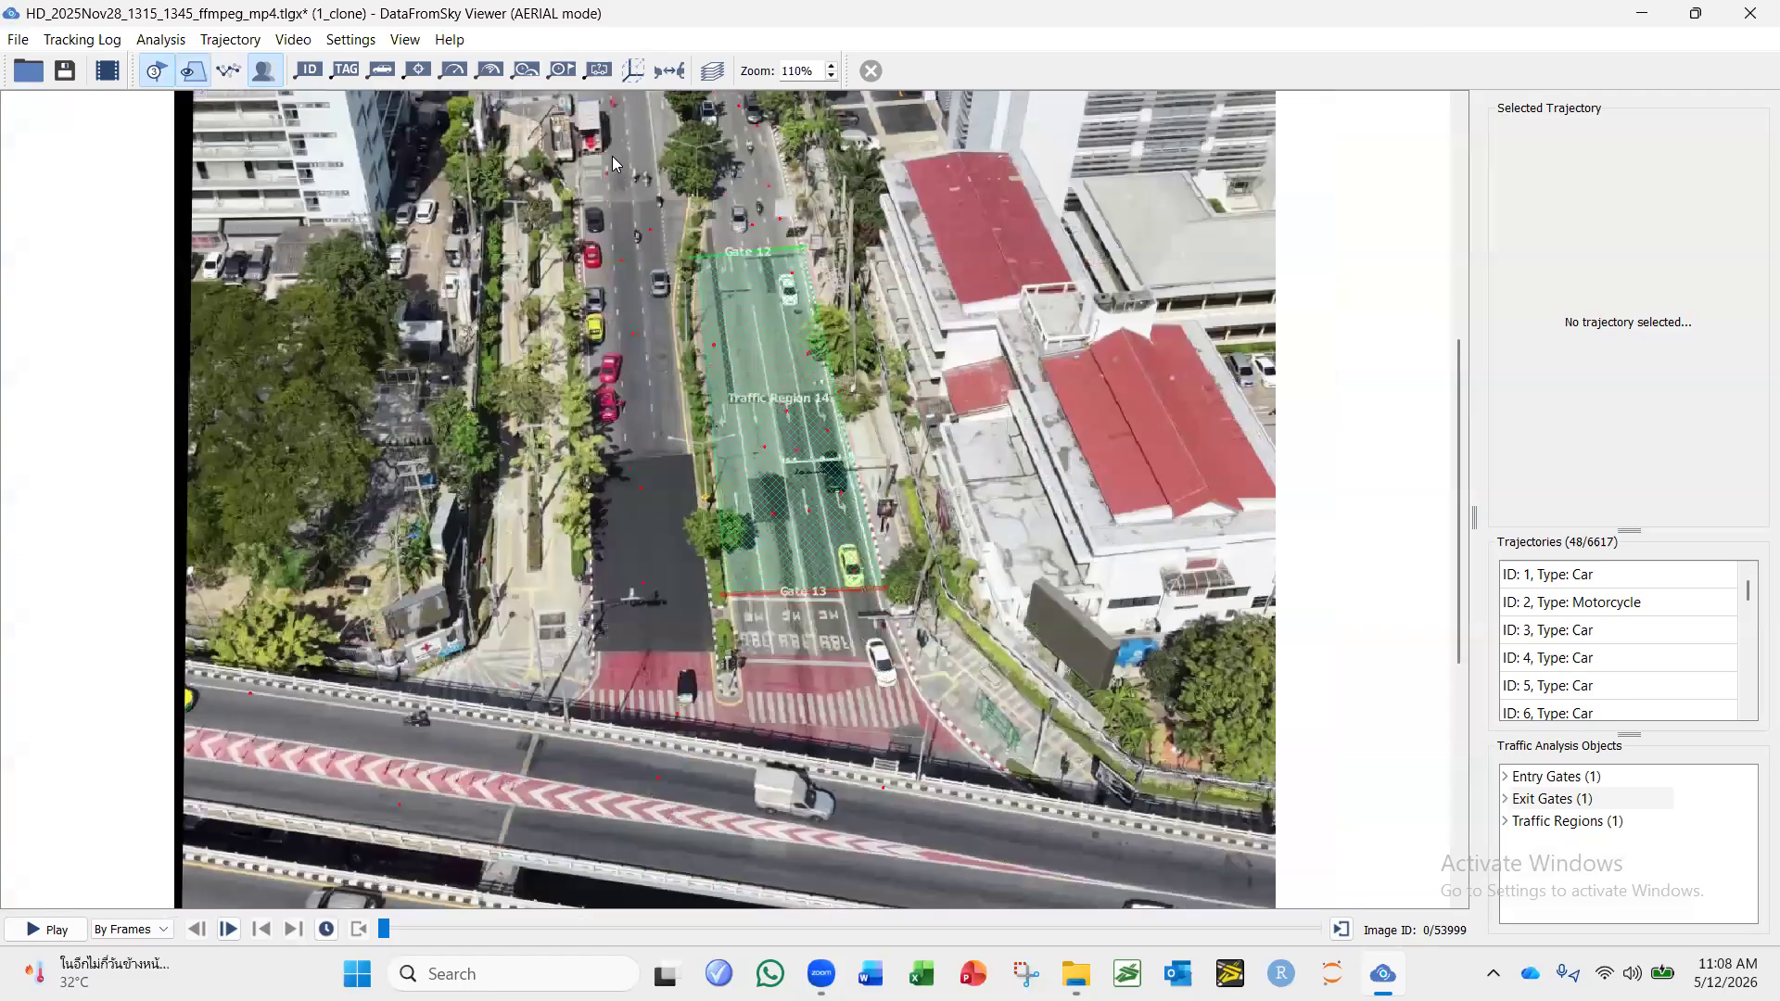
# Start a CSV export of the trajectories with a comma as the entry separator.
pyautogui.scroll(1, 612, 163)
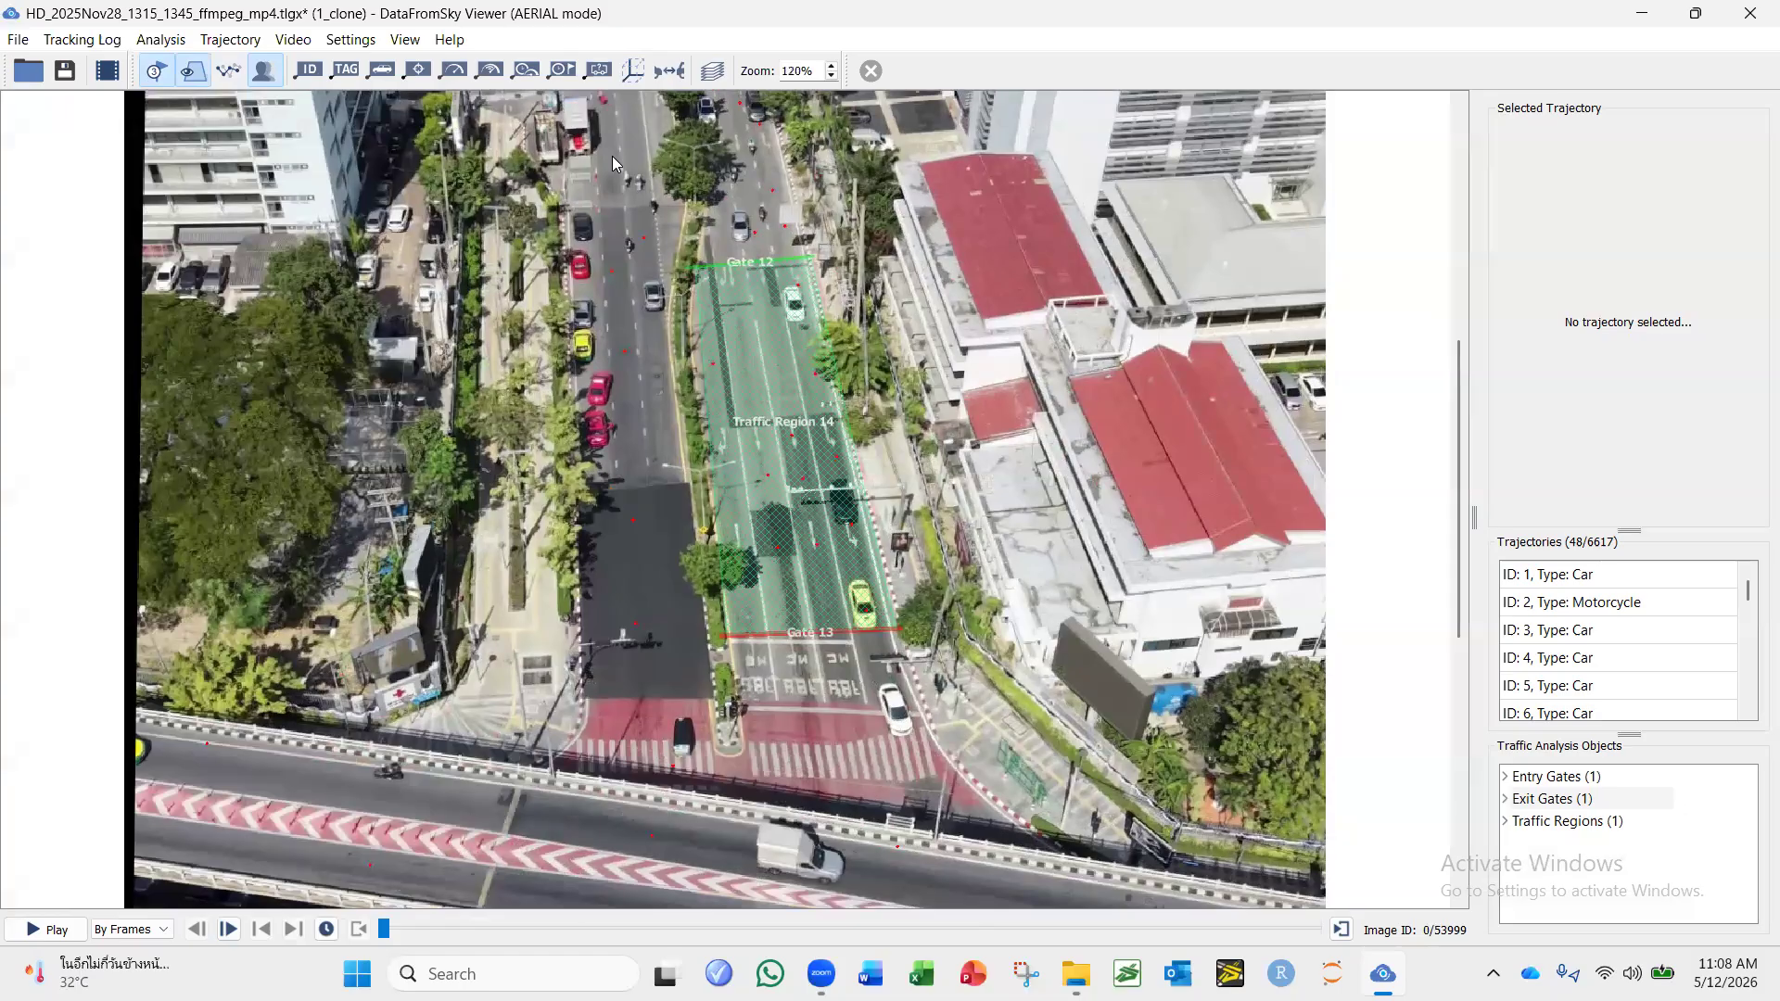
pyautogui.click(164, 41)
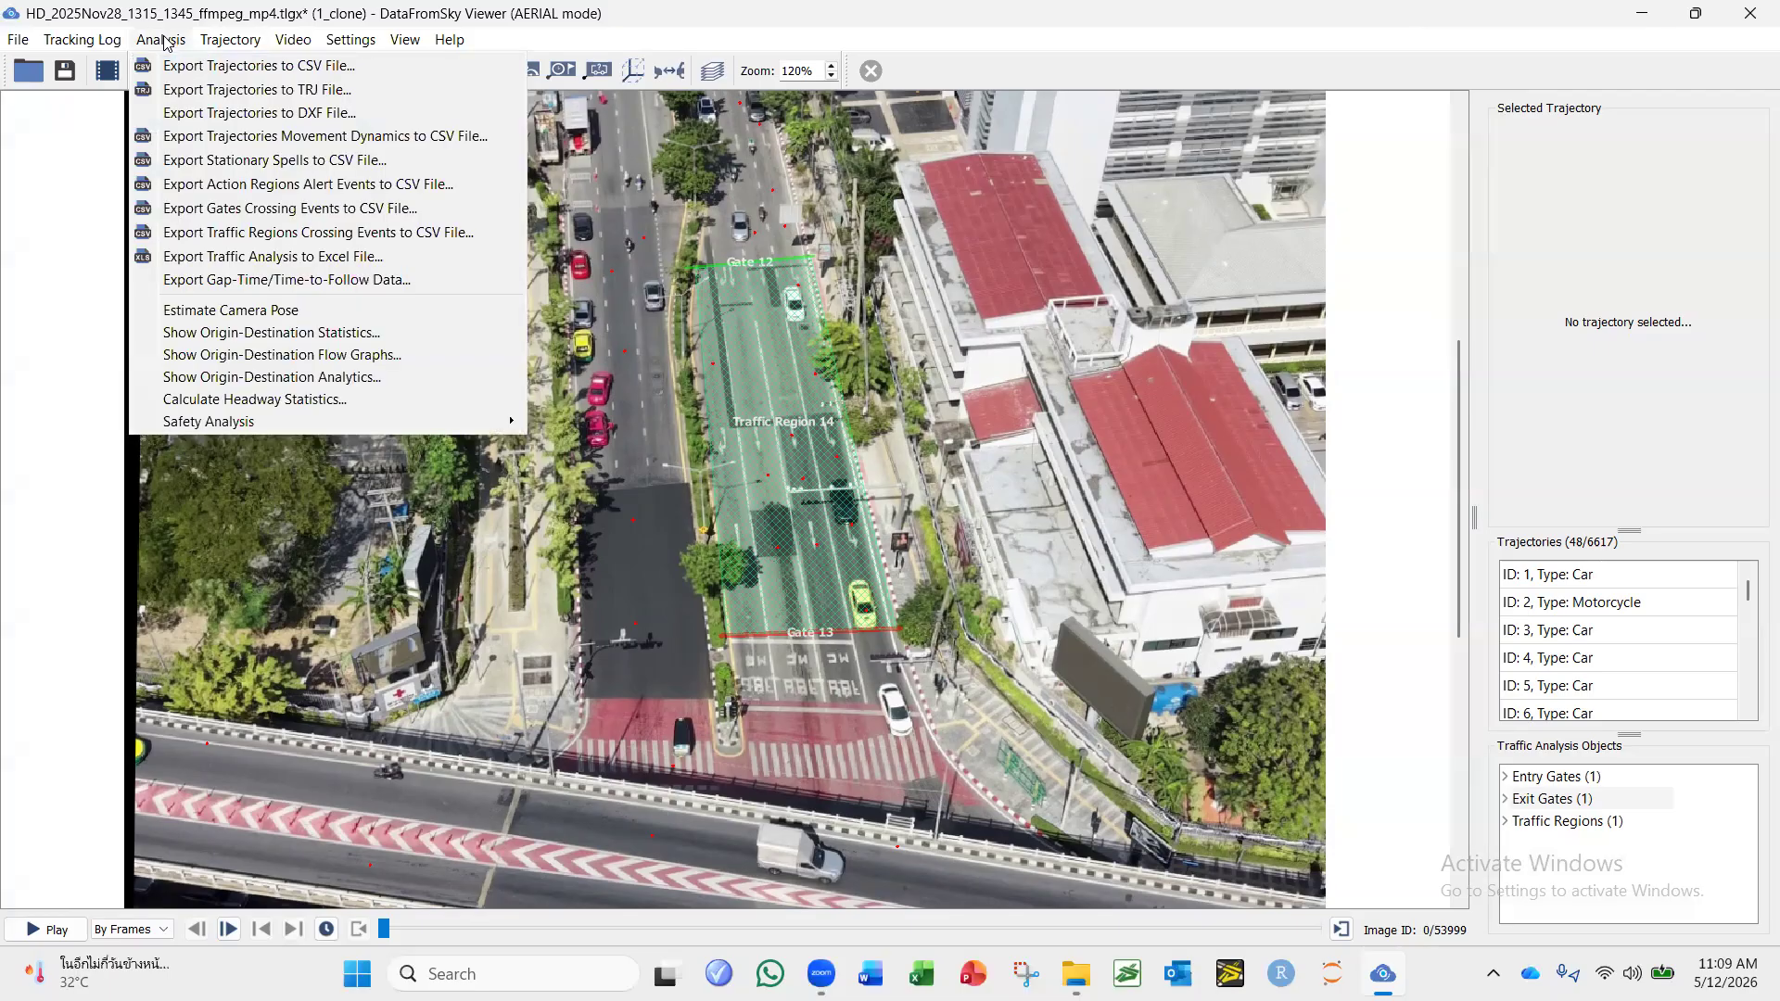
pyautogui.click(204, 66)
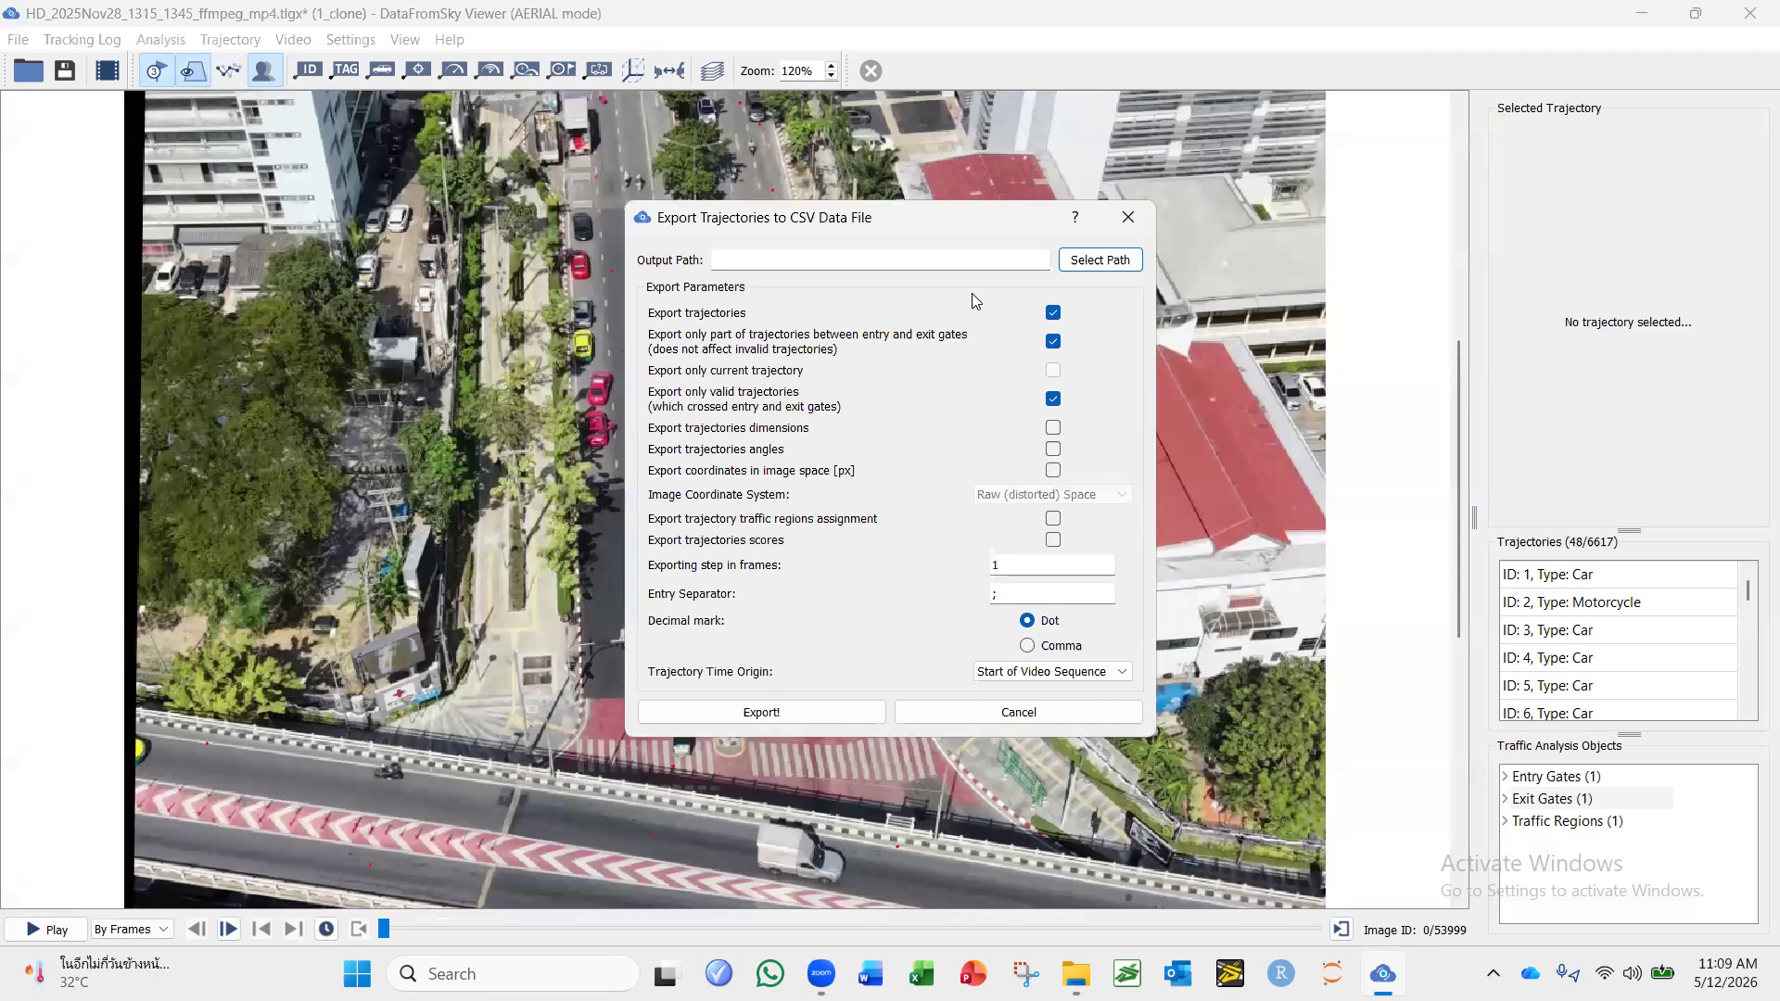
pyautogui.moveTo(1012, 597); pyautogui.dragTo(966, 591)
pyautogui.write(',')
pyautogui.click(781, 716)
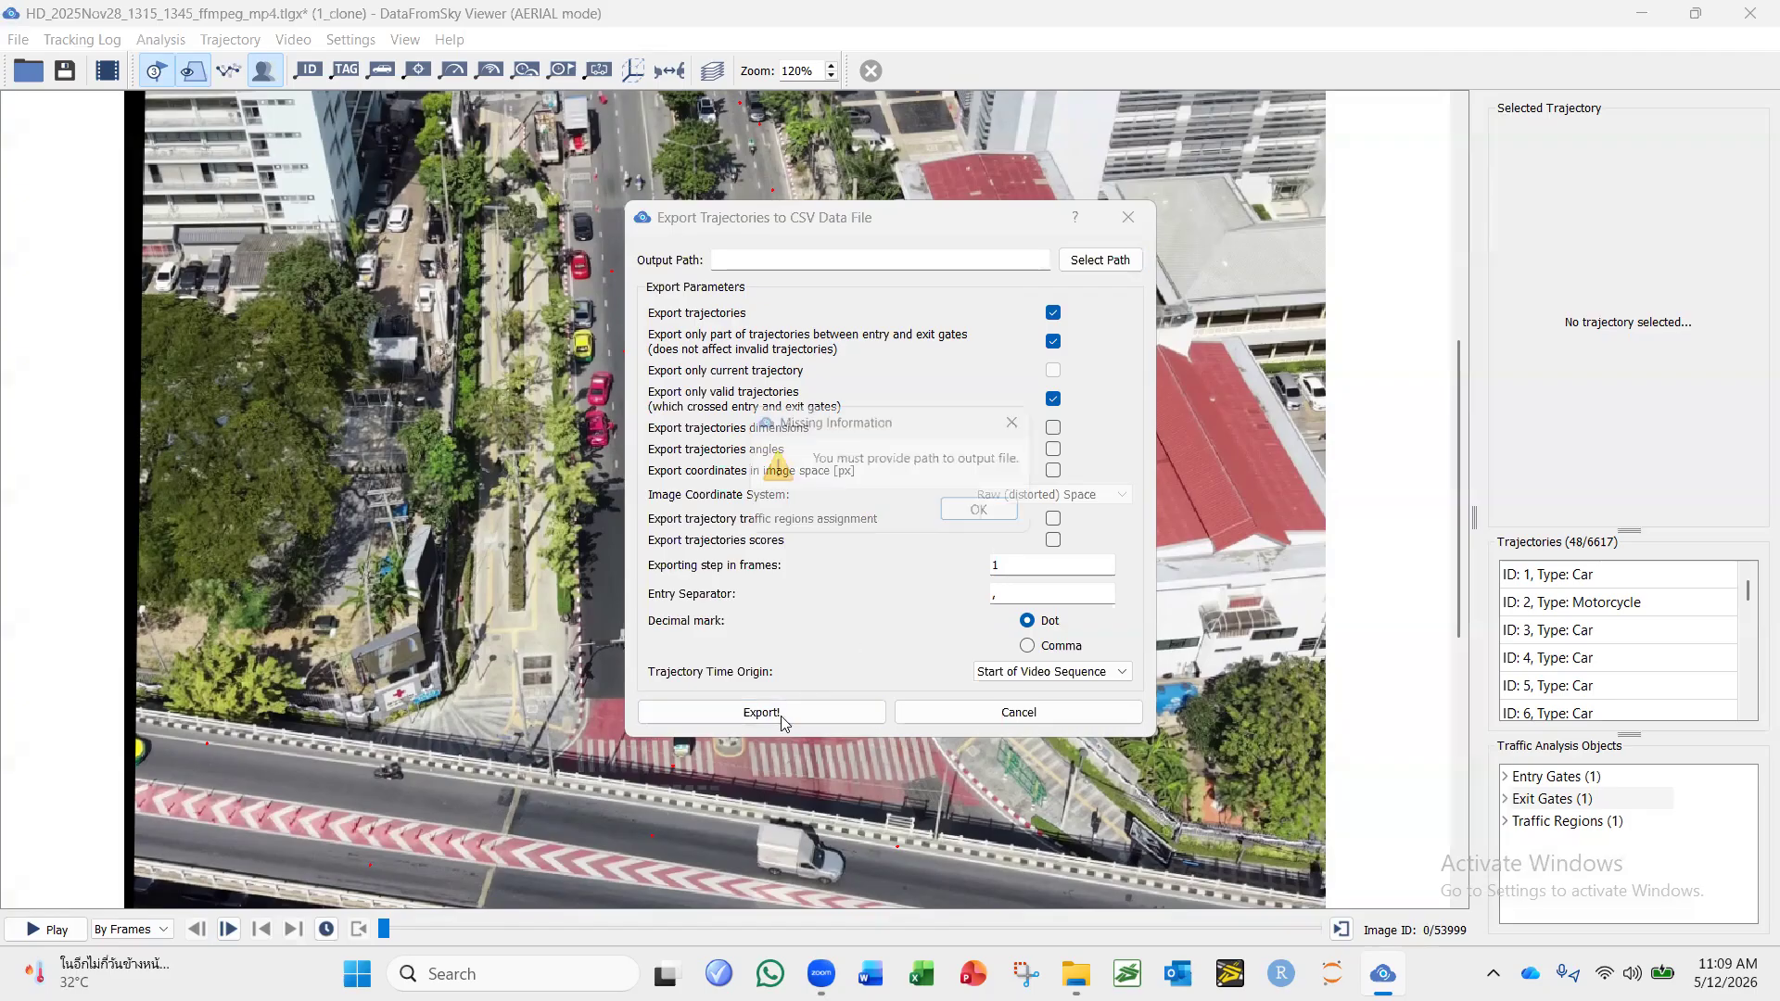
pyautogui.click(975, 512)
# Set the export's output file to HD1 in CSV format, in the 2. Henri-Dunant Int folder.
pyautogui.click(1073, 262)
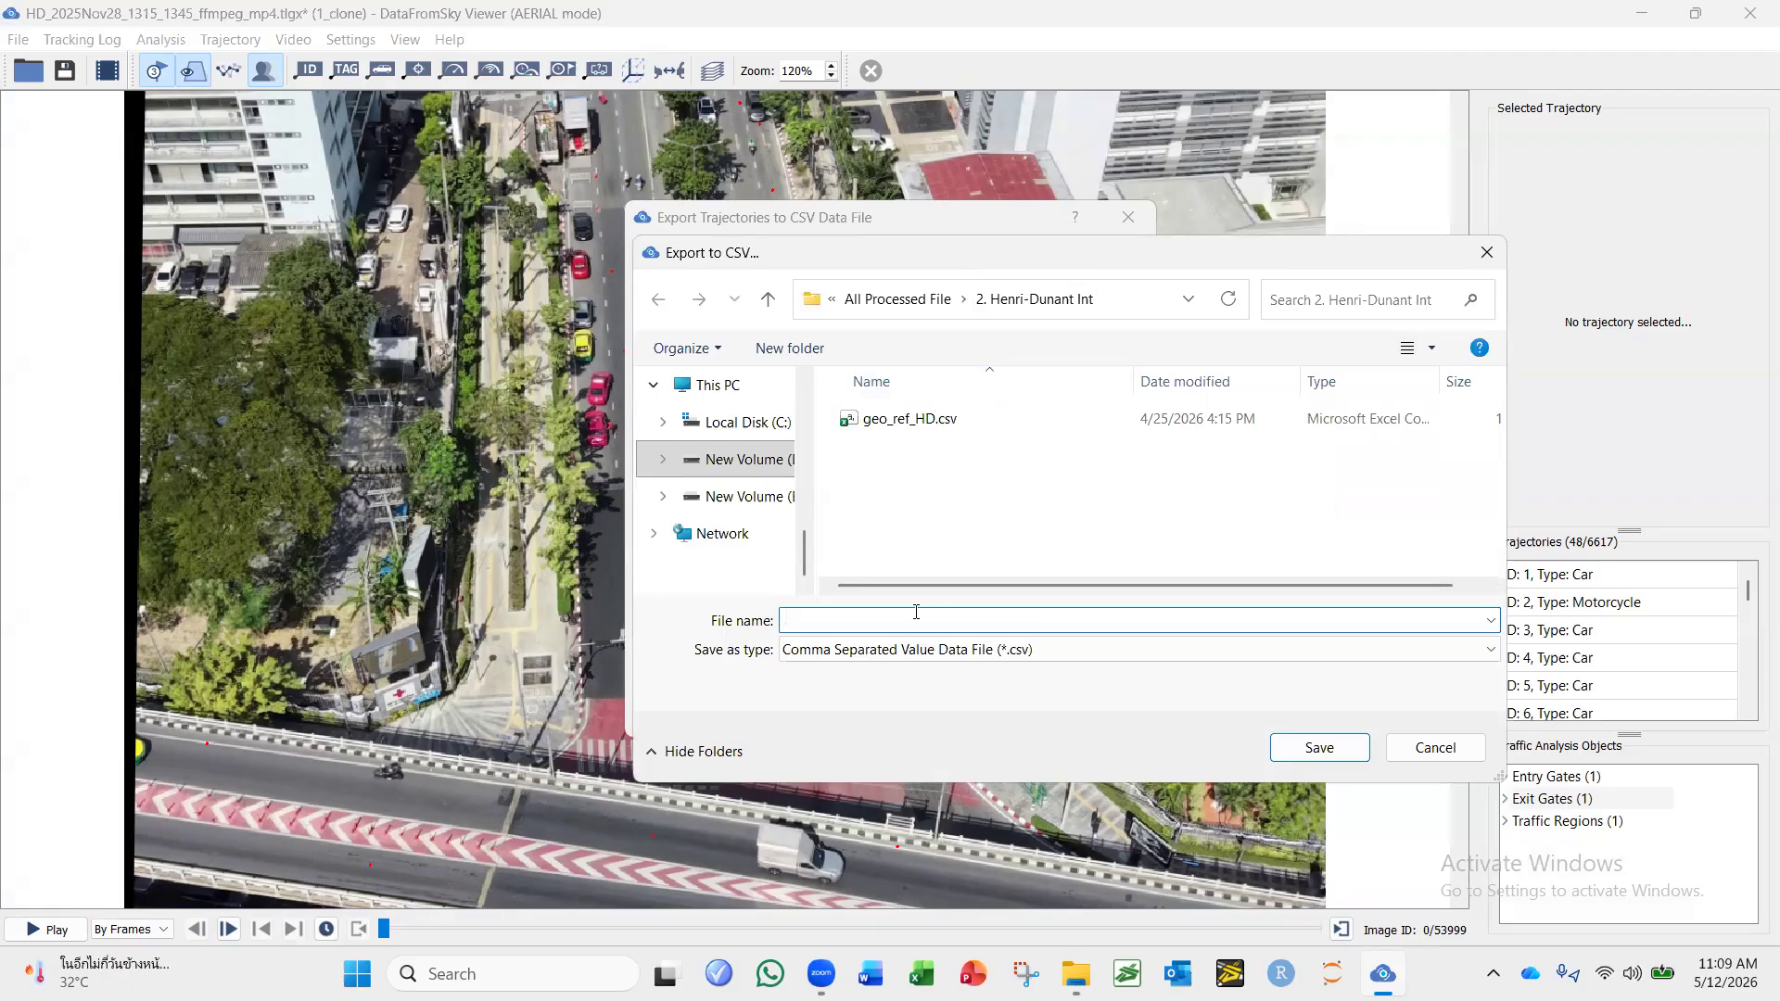
pyautogui.write('DF')
pyautogui.press('BackSpace')
pyautogui.press('BackSpace')
pyautogui.write('HD')
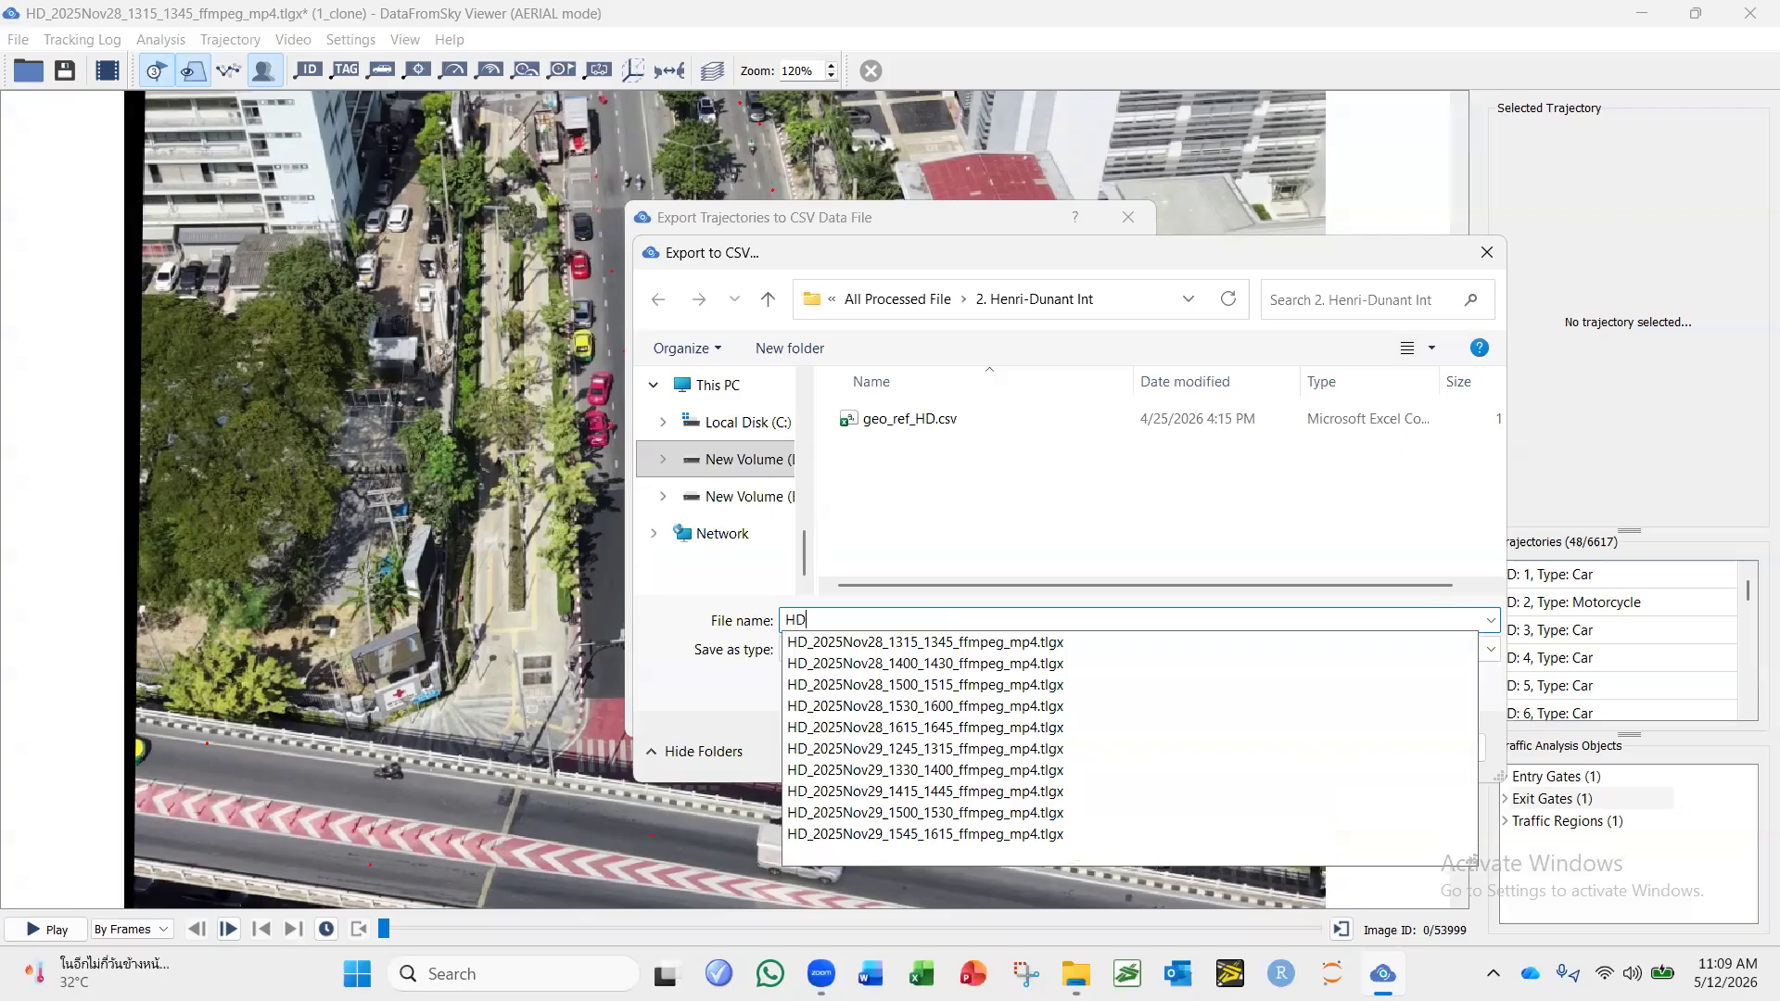
pyautogui.write('1')
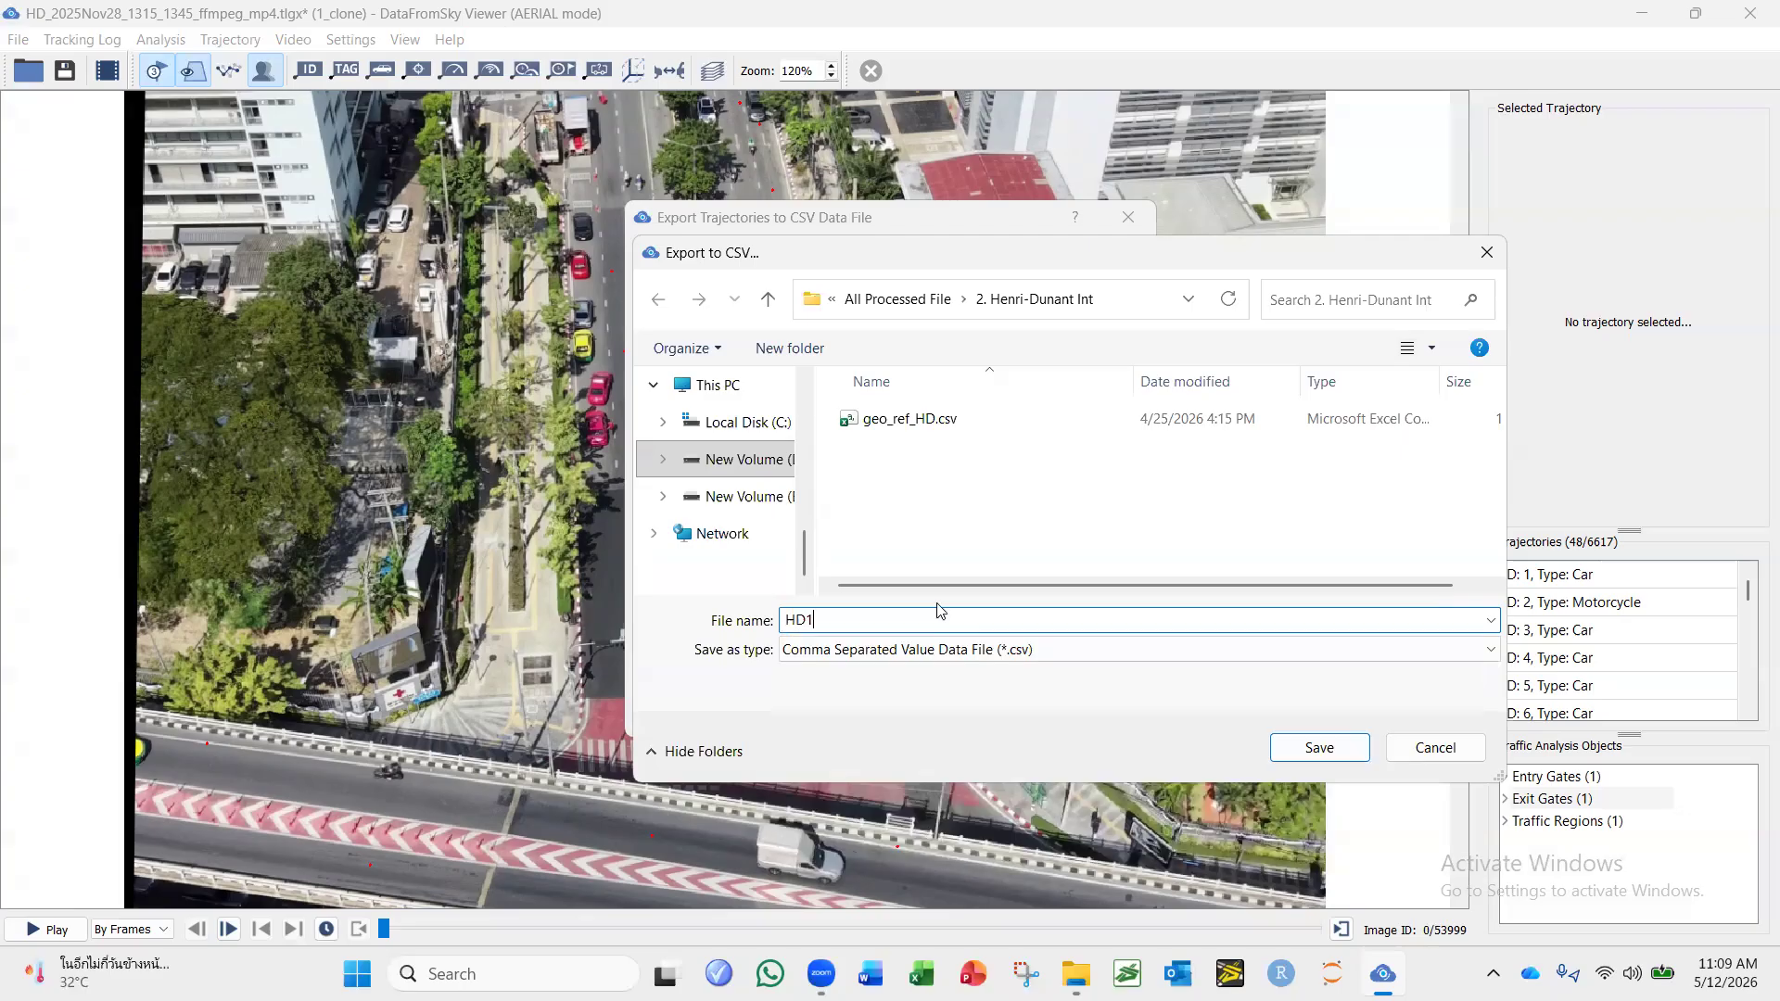
pyautogui.click(1341, 739)
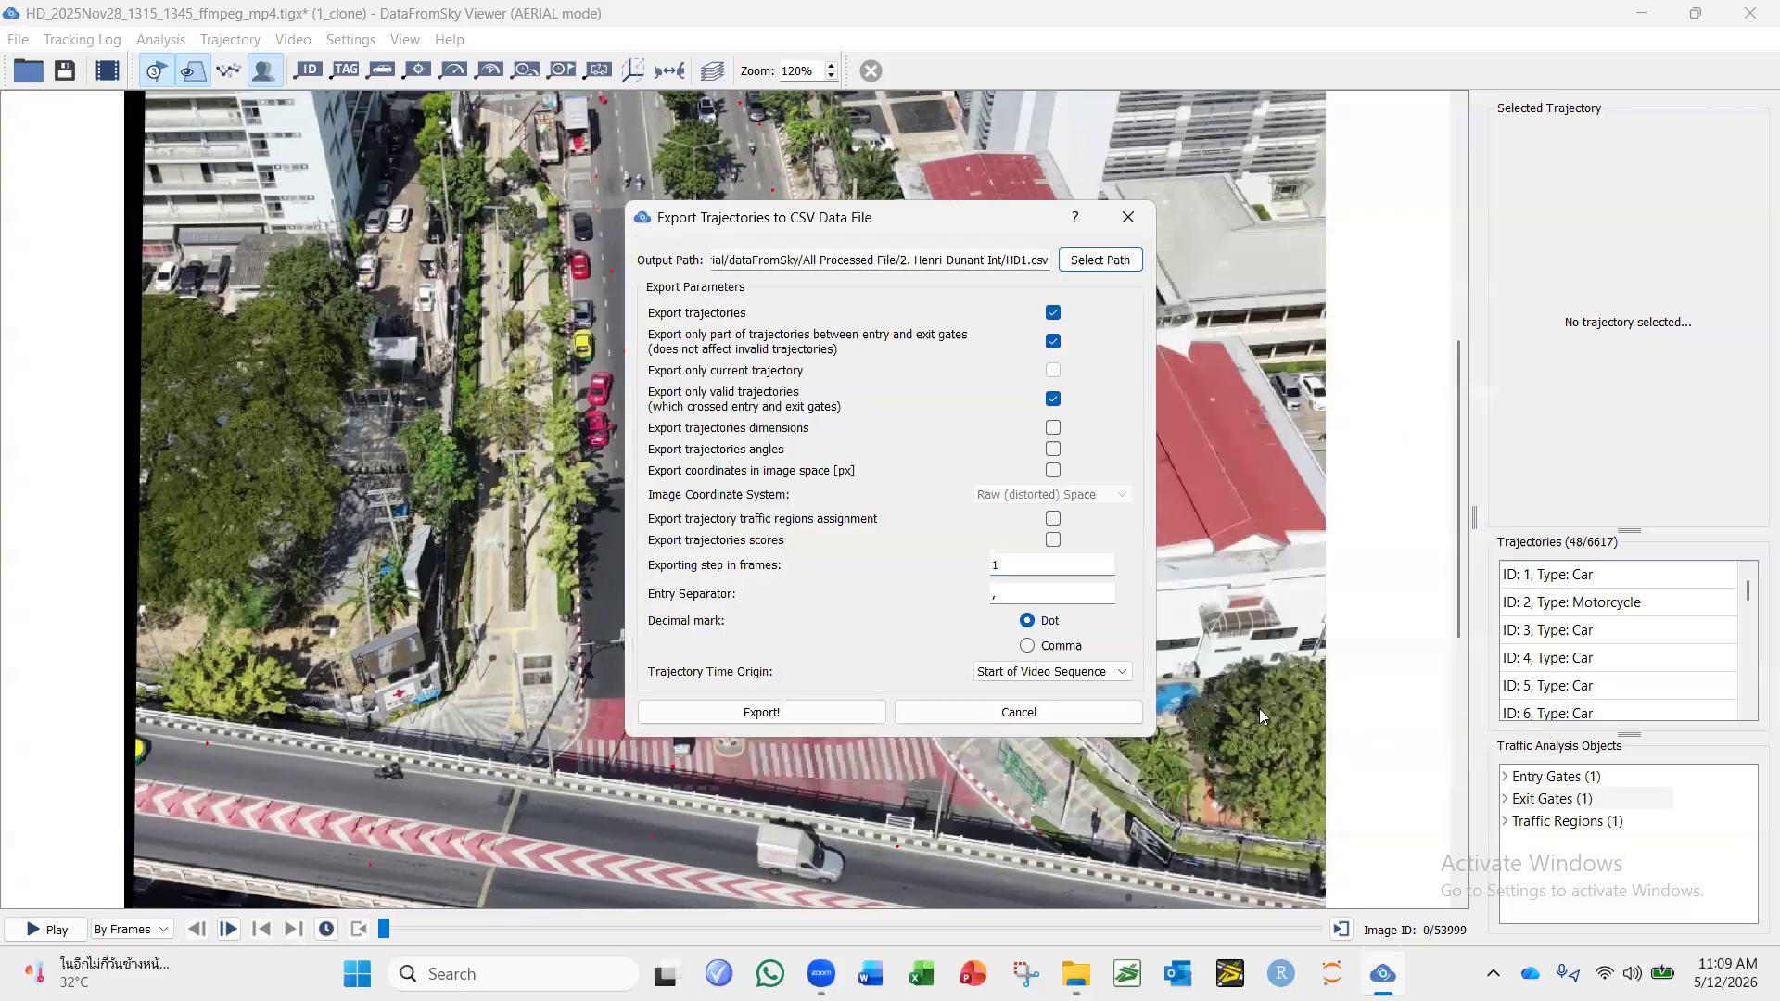
# Export the trajectories and open the created file in Excel, accepting the data-size notice.
pyautogui.click(797, 710)
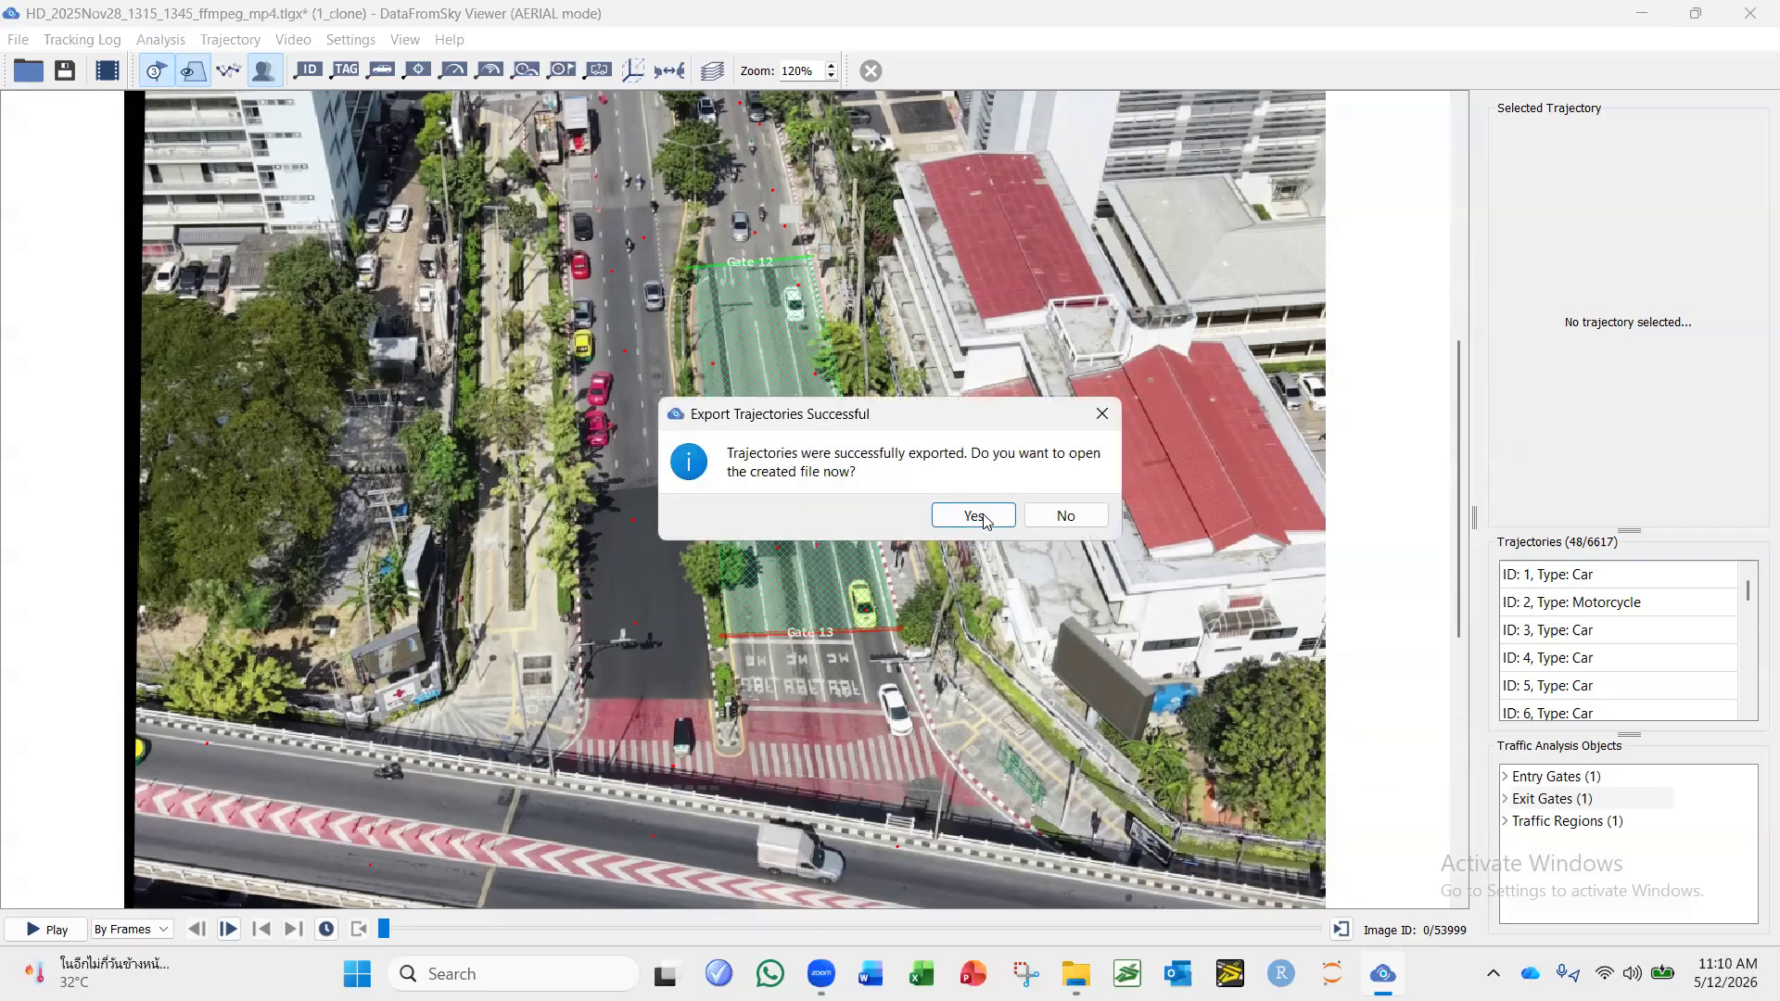
pyautogui.click(985, 517)
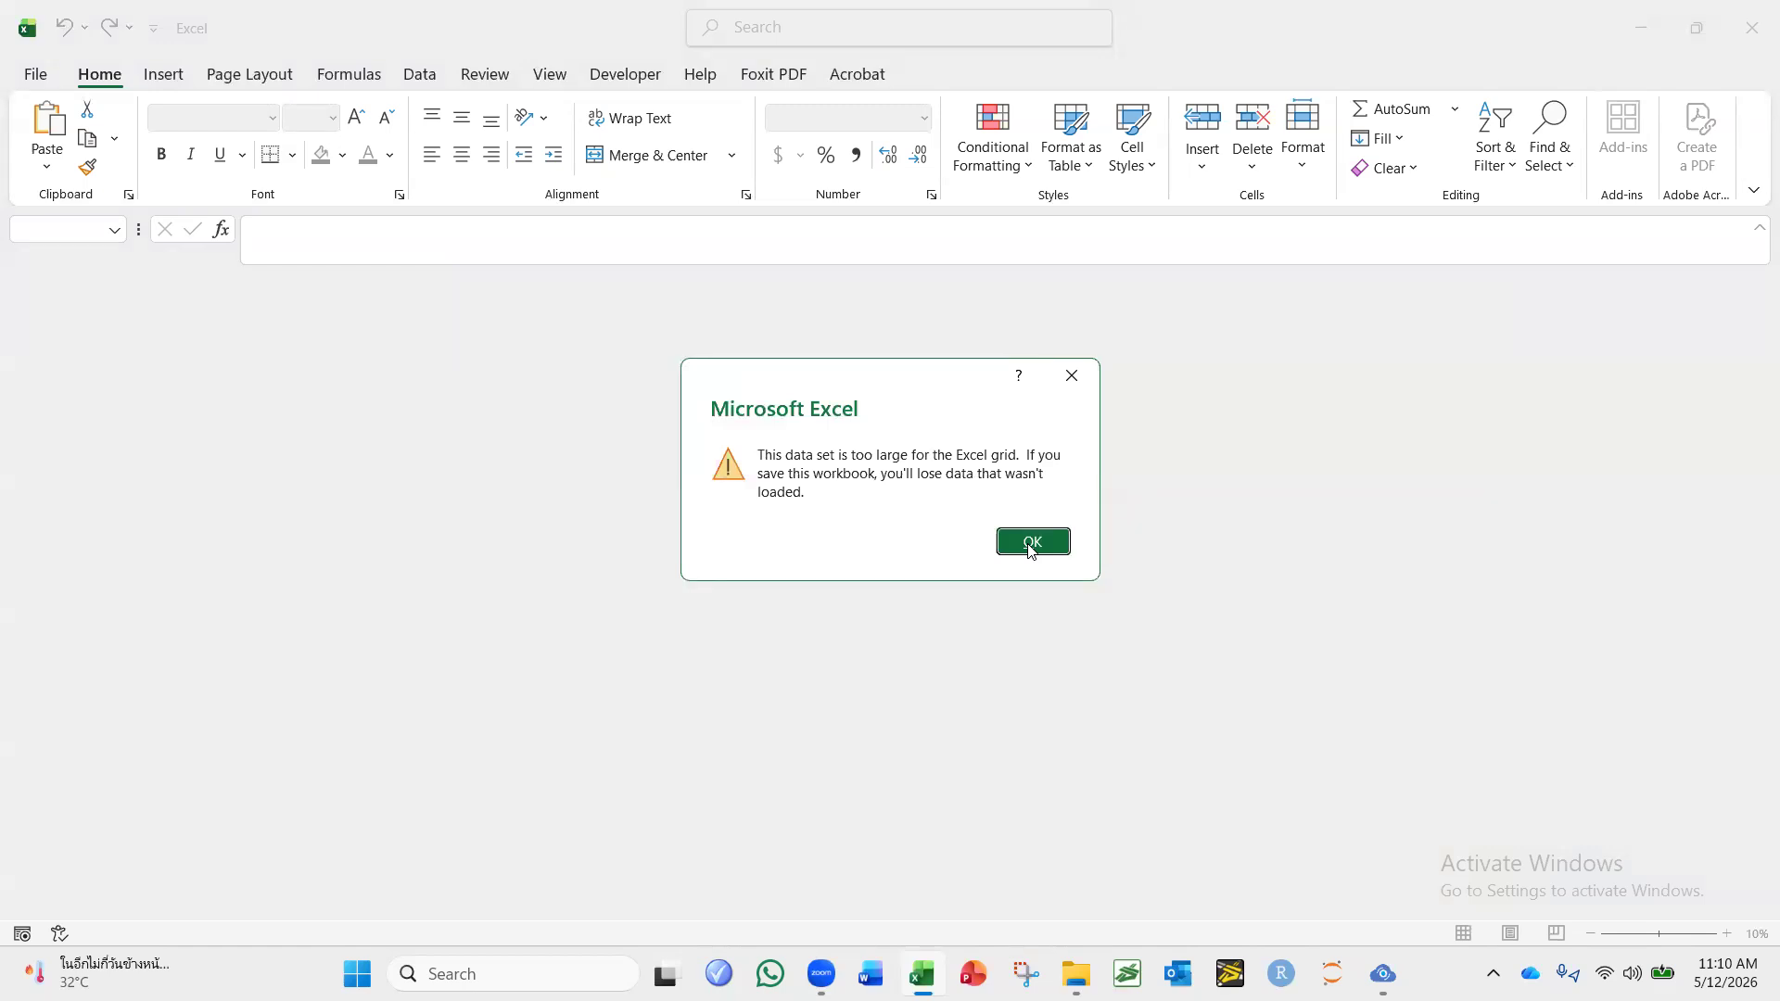
pyautogui.click(1032, 546)
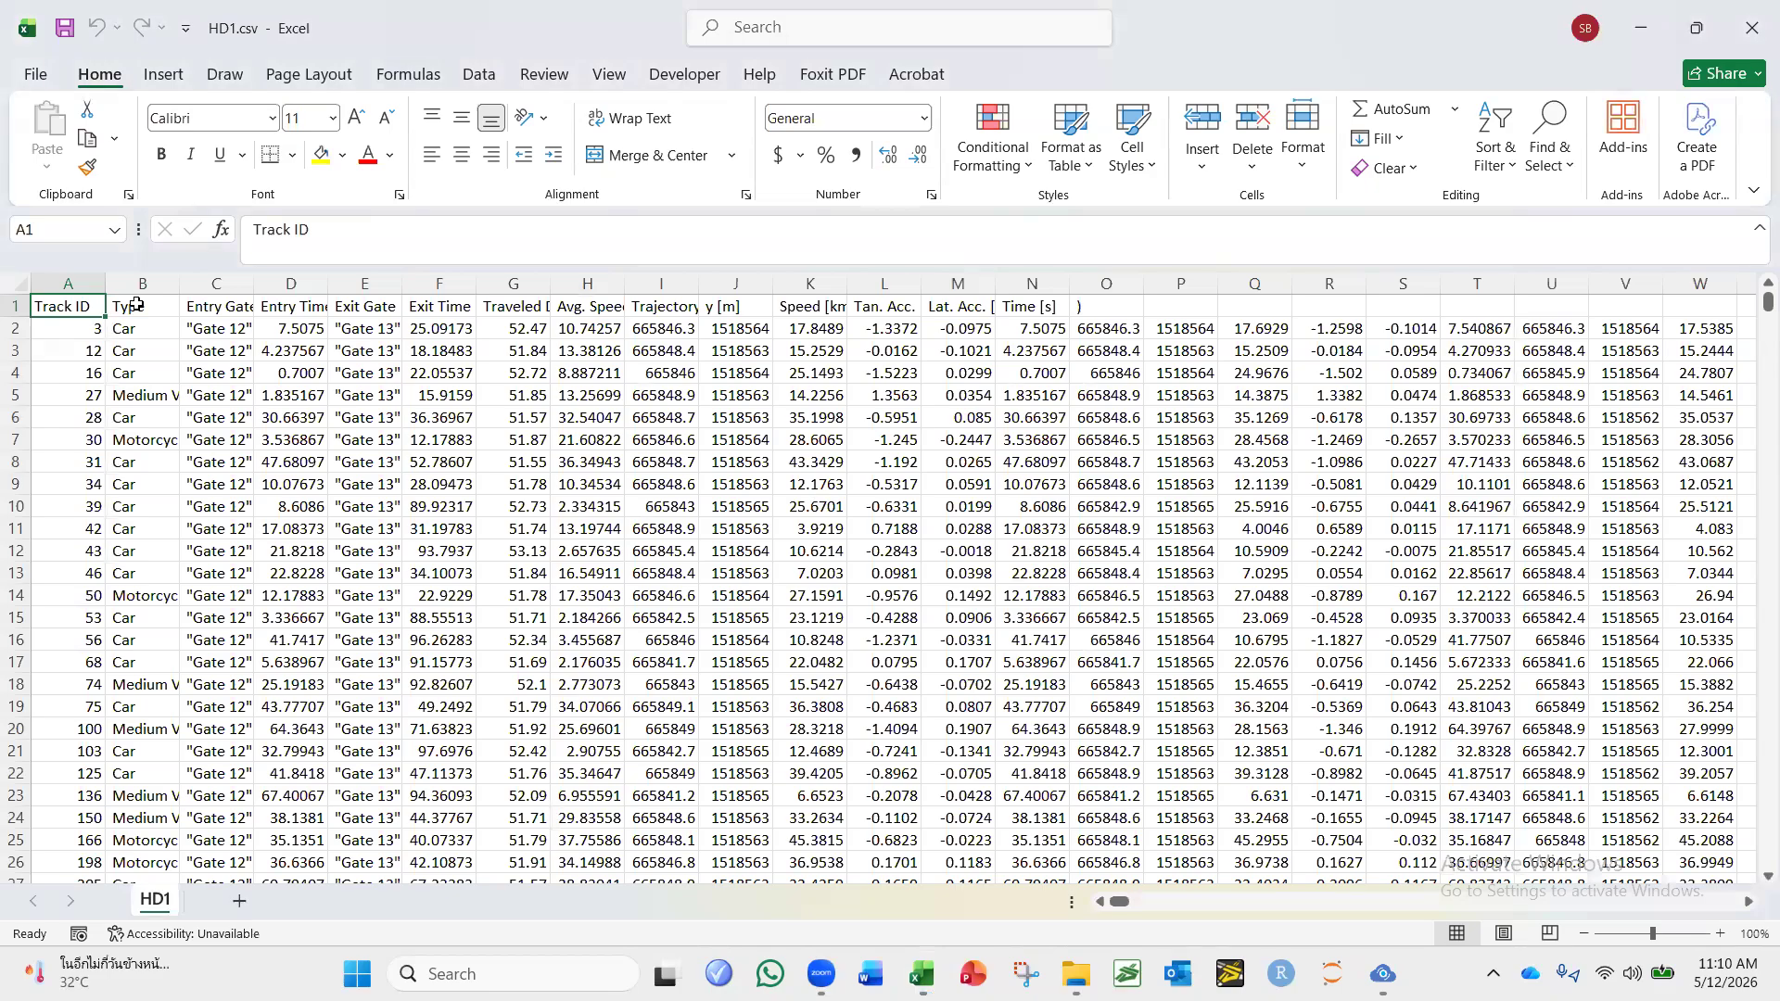
# Examine the column headers of the exported sheet, from entry time and exit gate through speed, coordinates, accelerations and time.
pyautogui.click(306, 306)
pyautogui.click(378, 313)
pyautogui.click(462, 307)
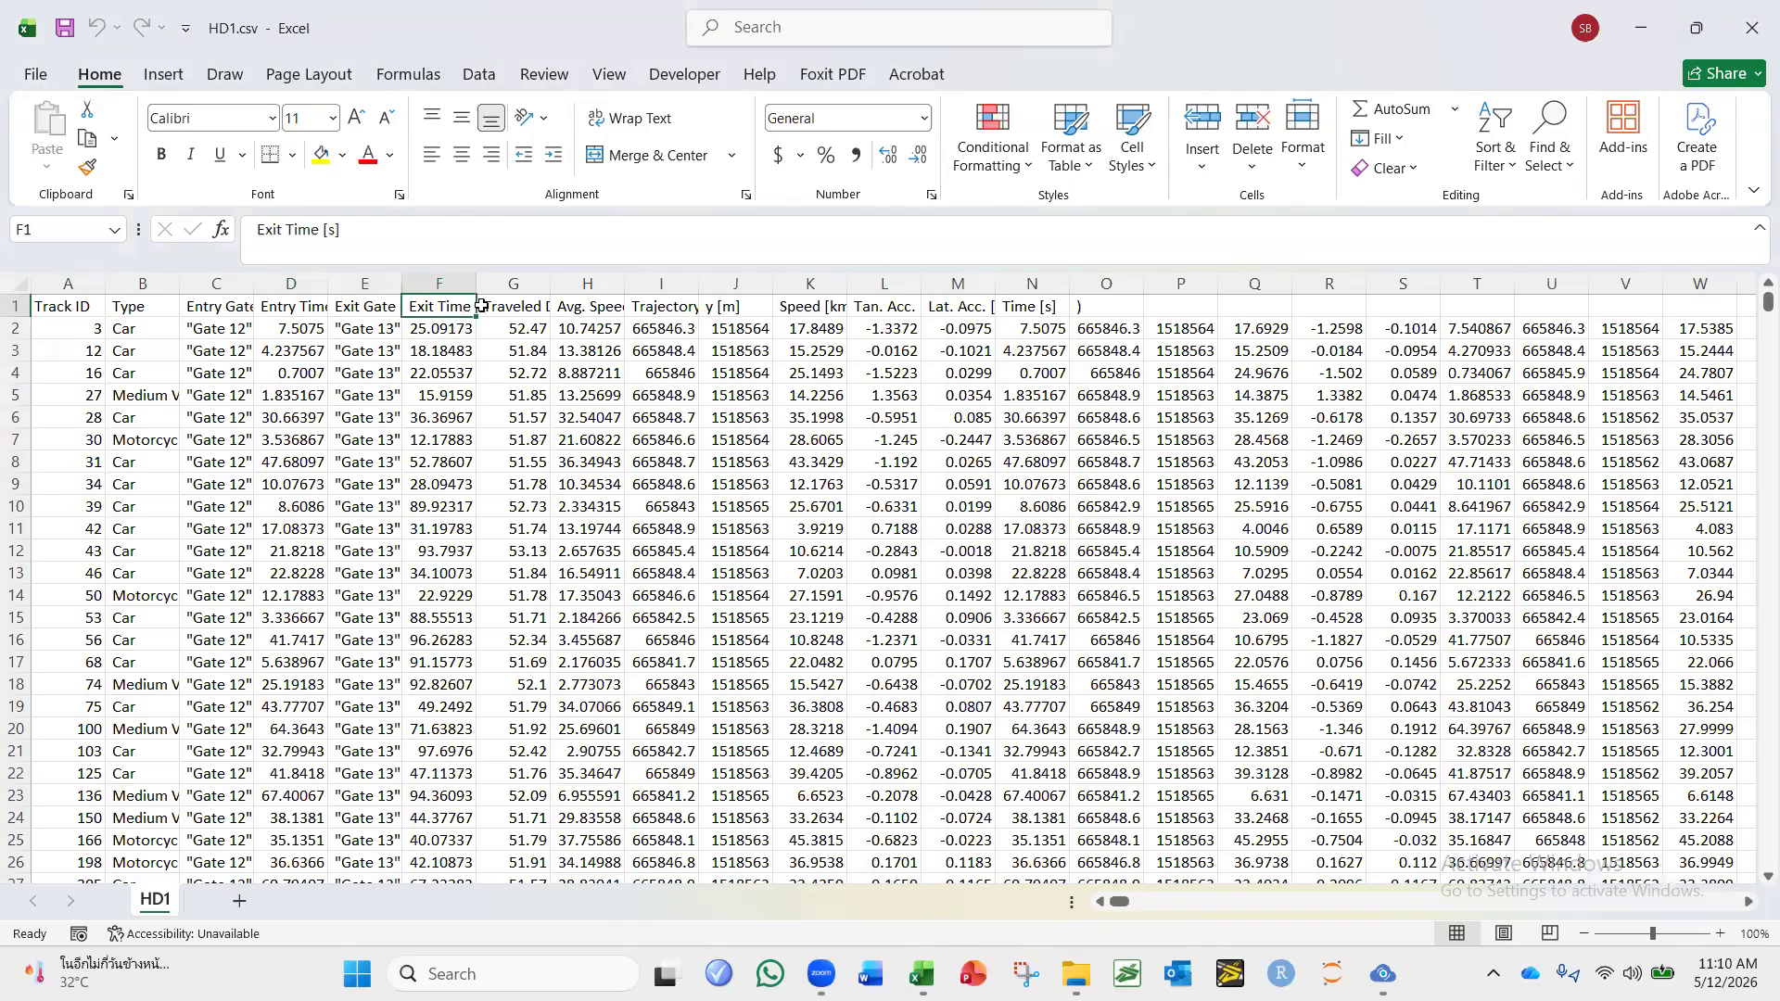
pyautogui.click(575, 312)
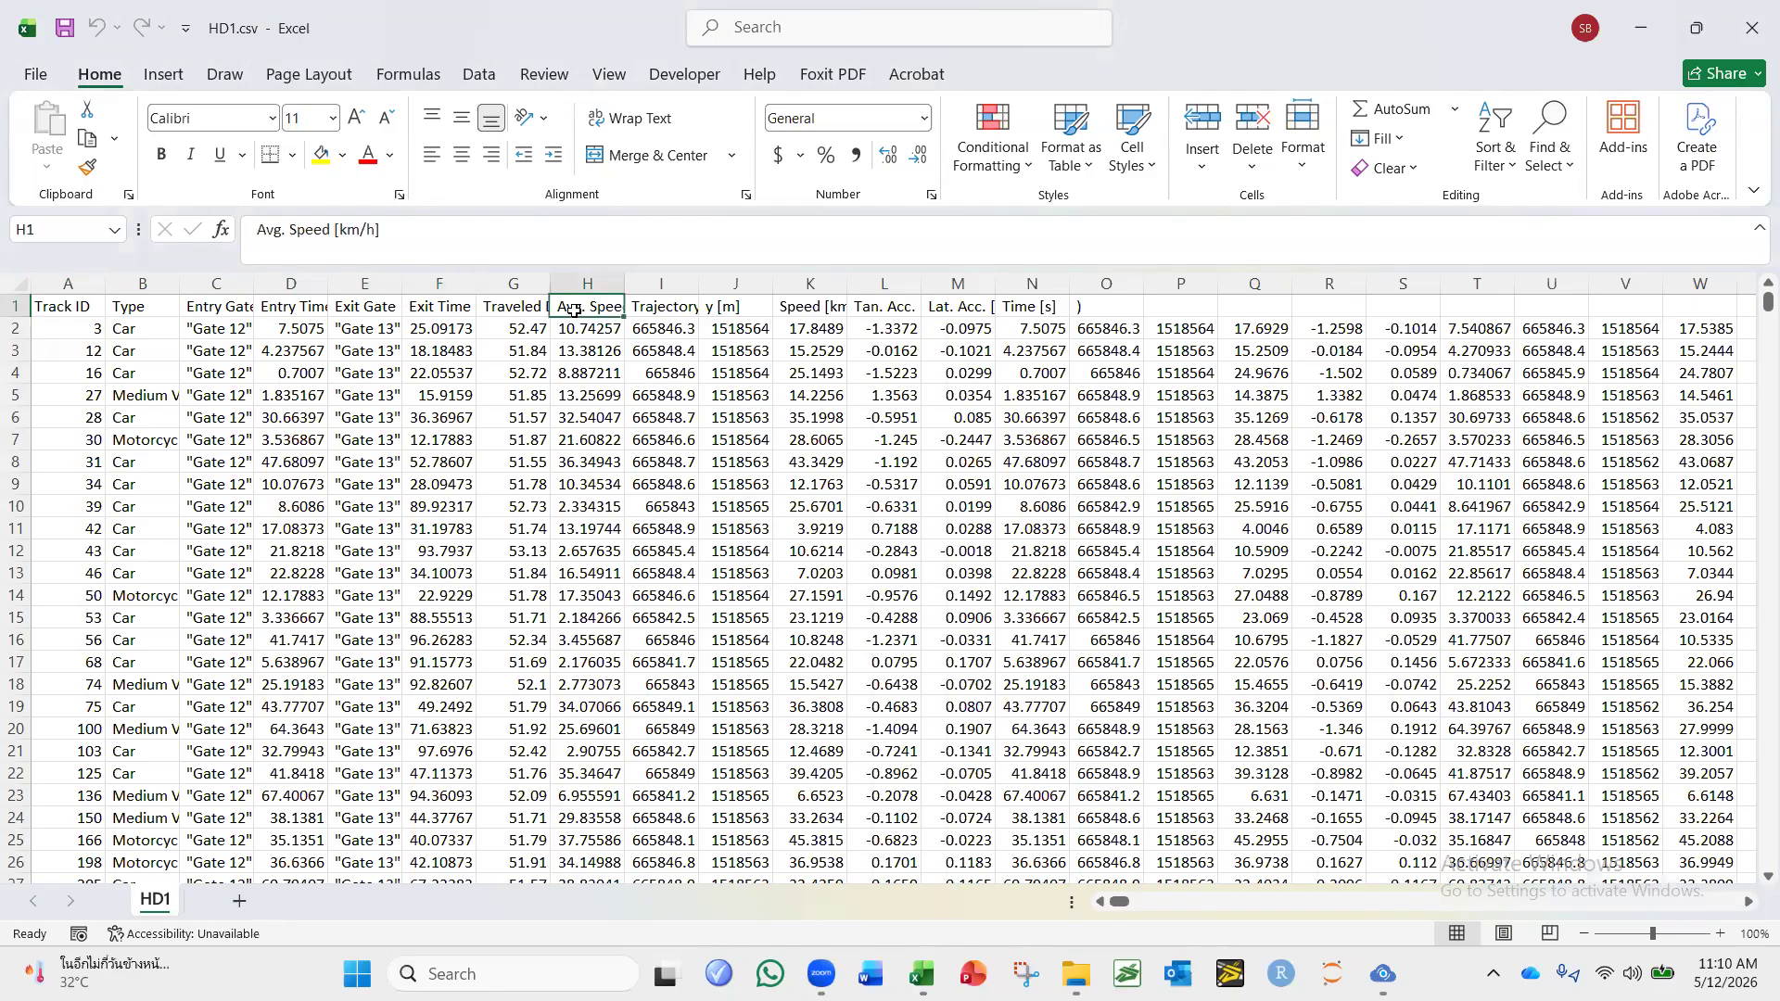
pyautogui.click(671, 314)
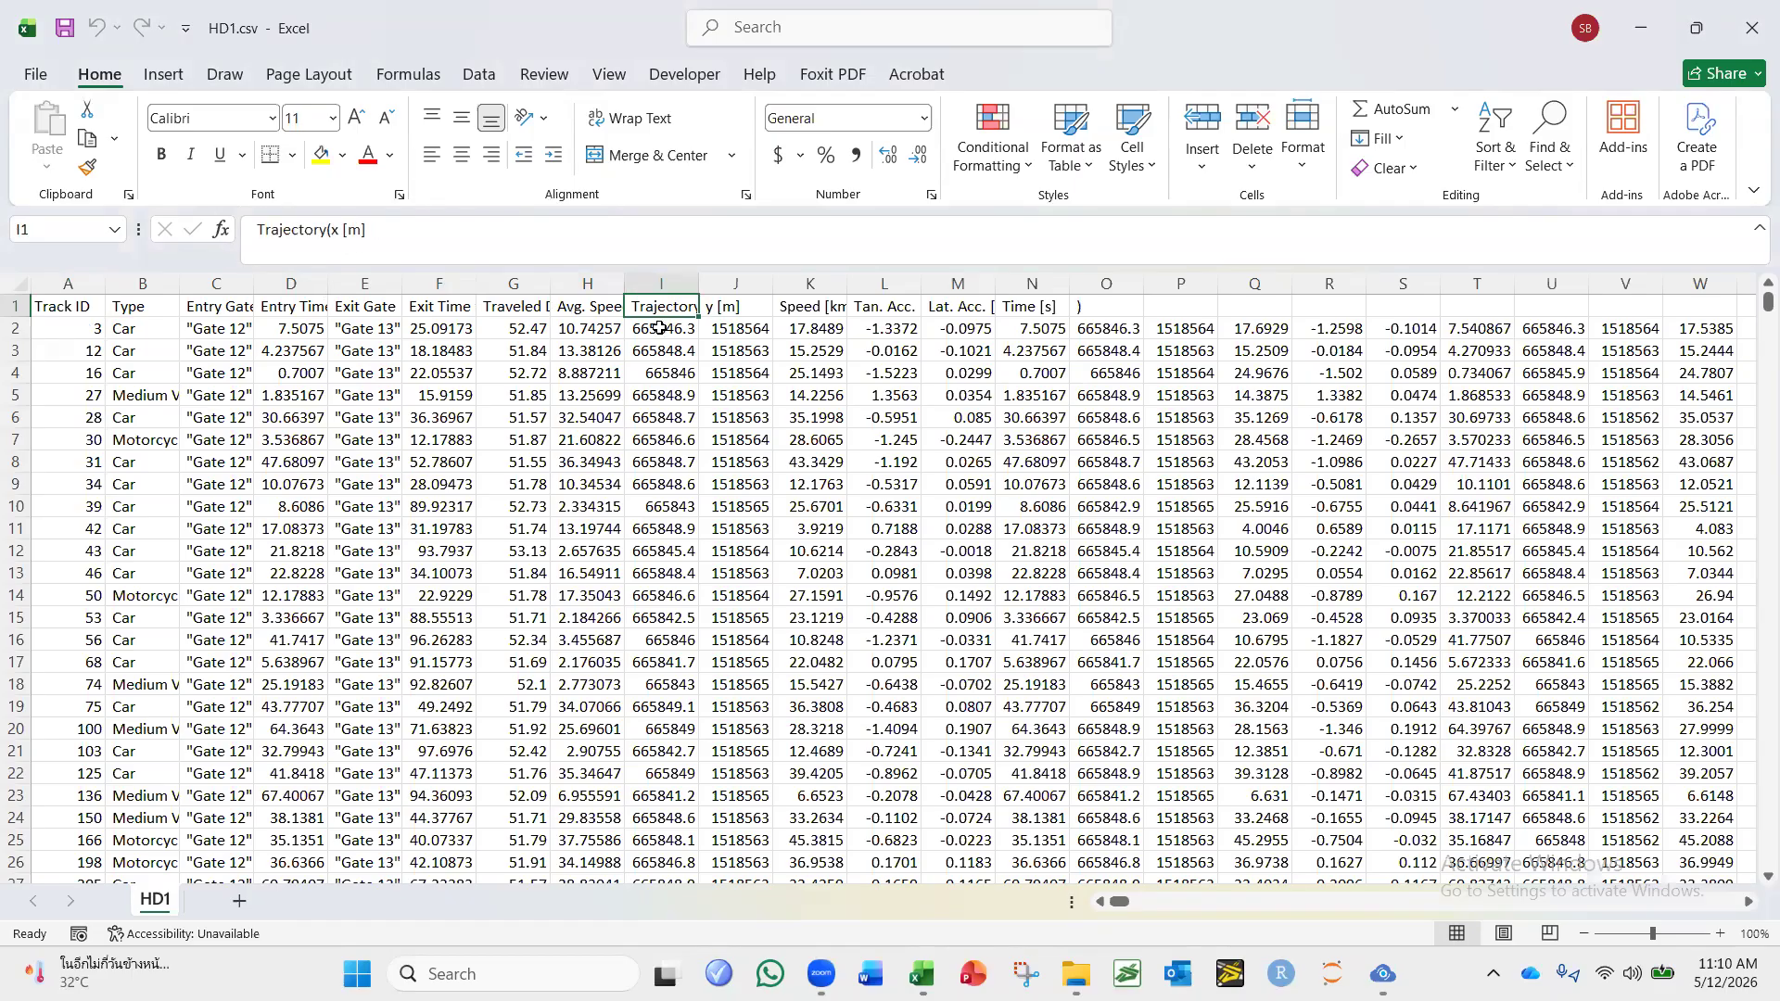
pyautogui.click(758, 315)
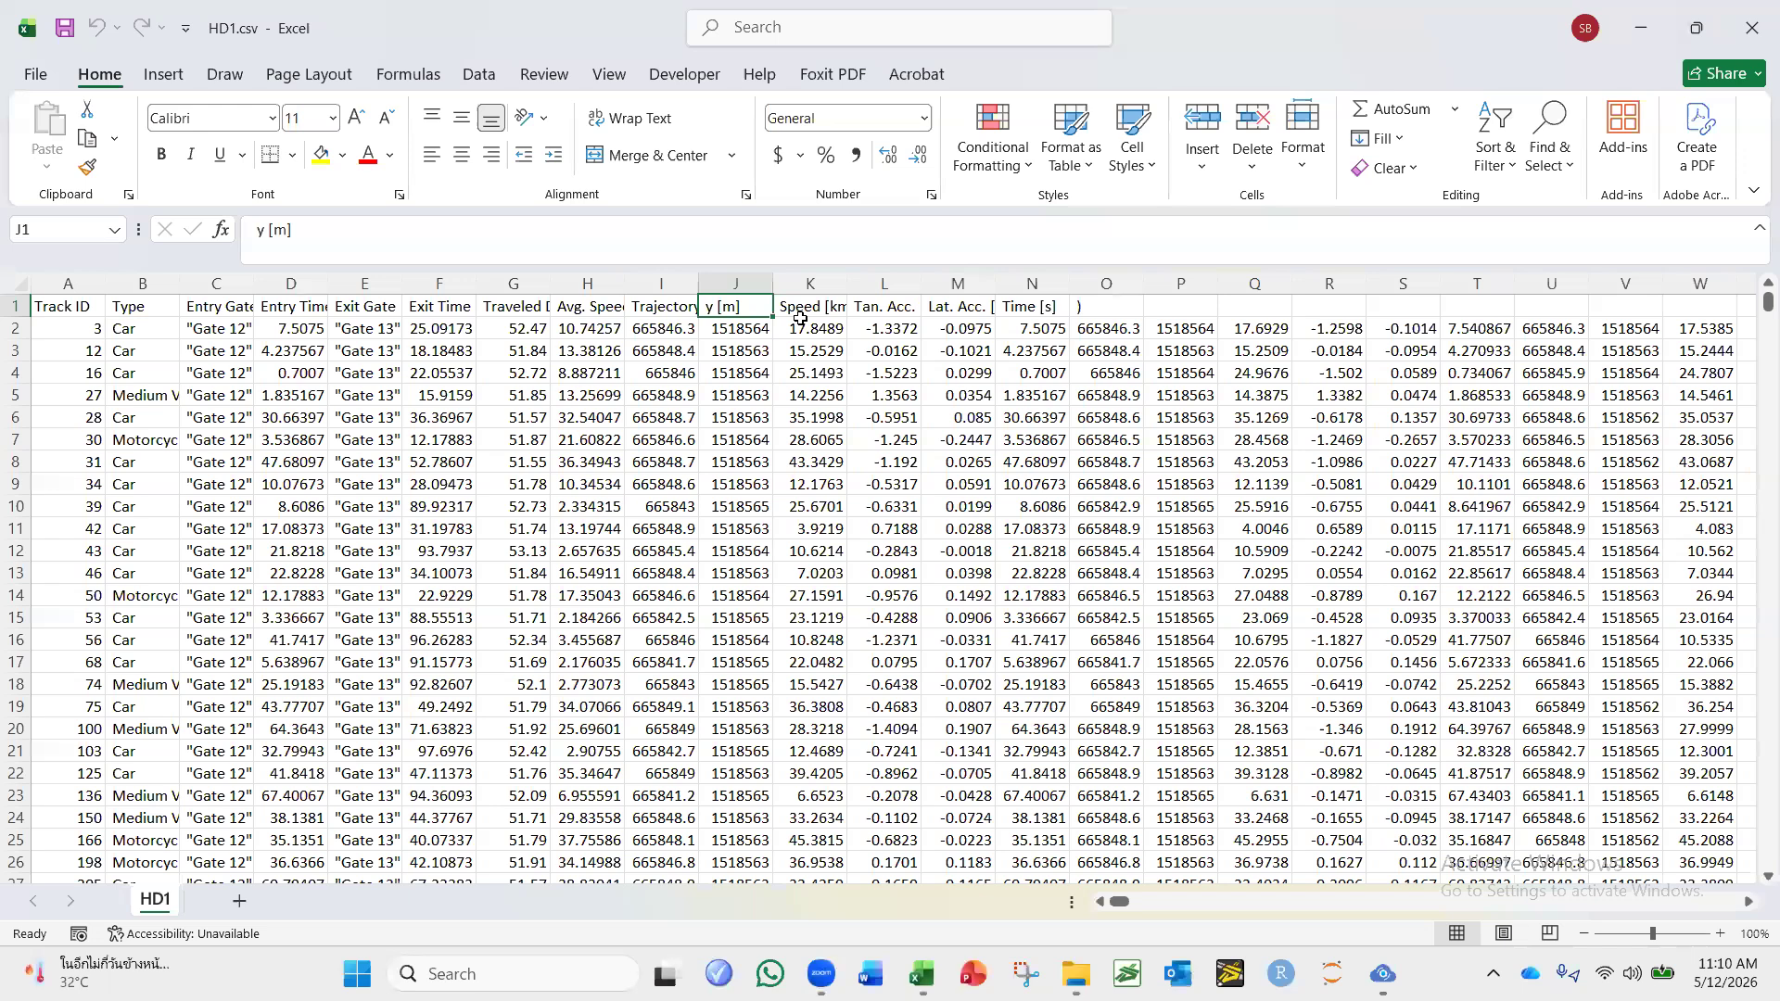
pyautogui.click(914, 311)
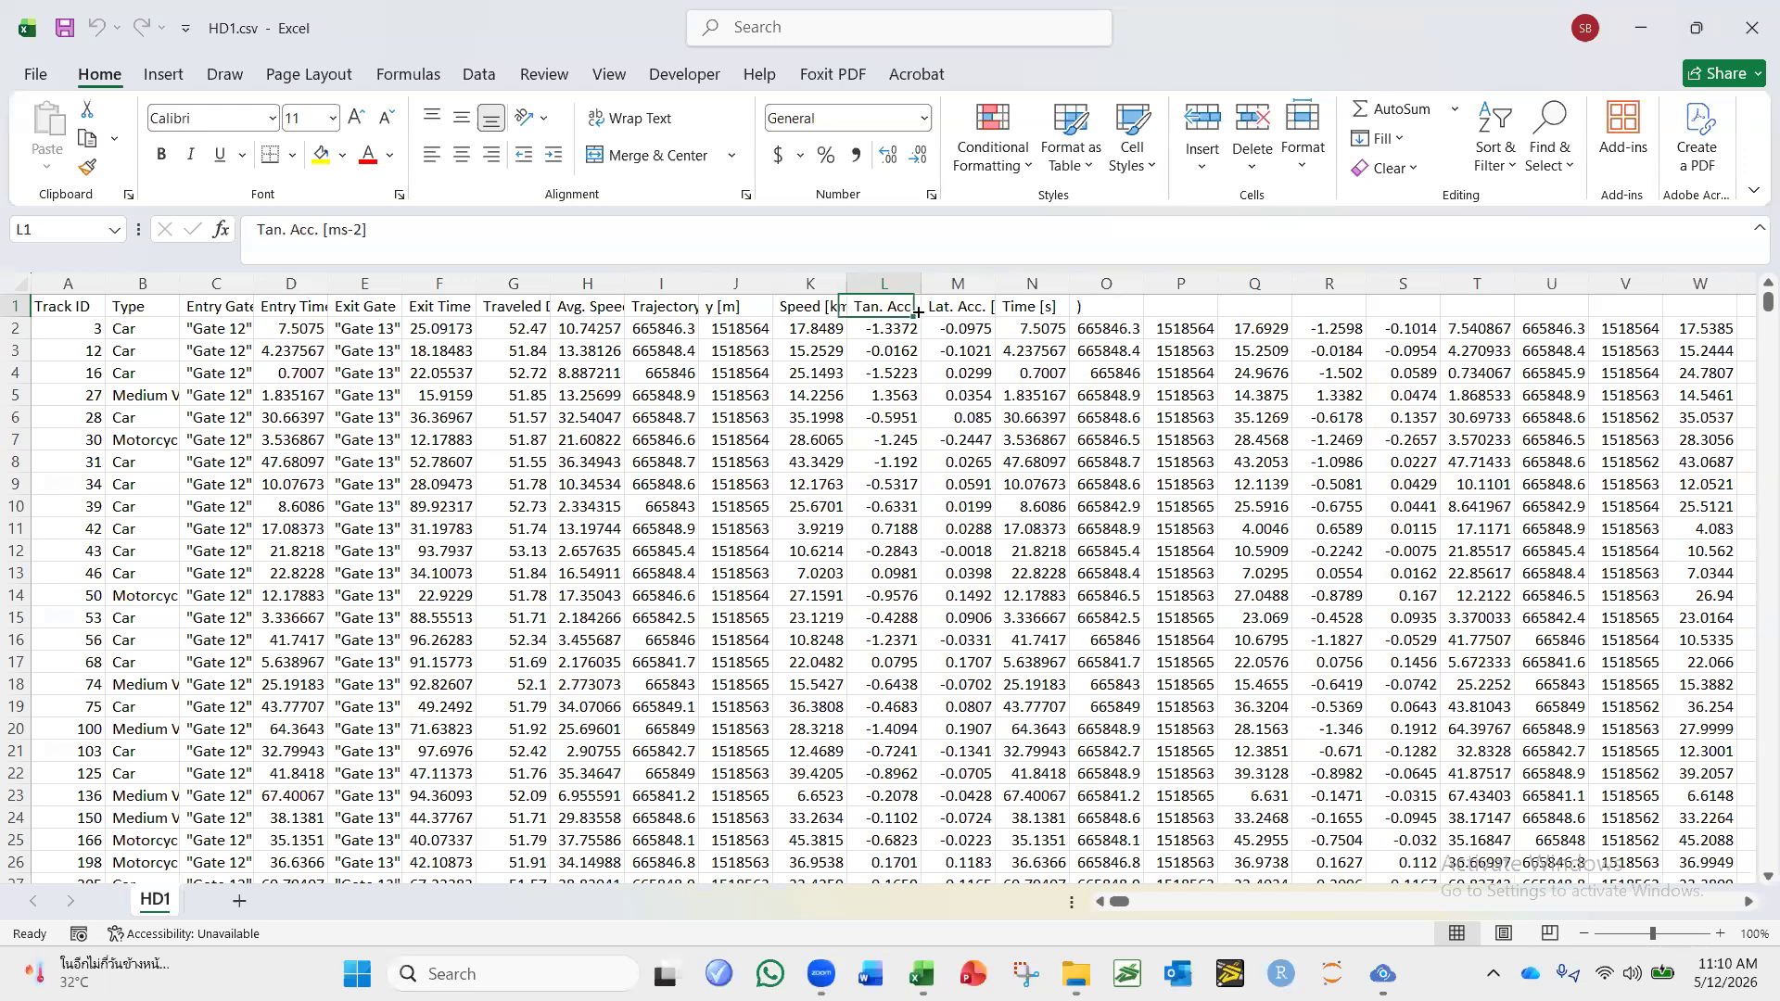
pyautogui.click(988, 312)
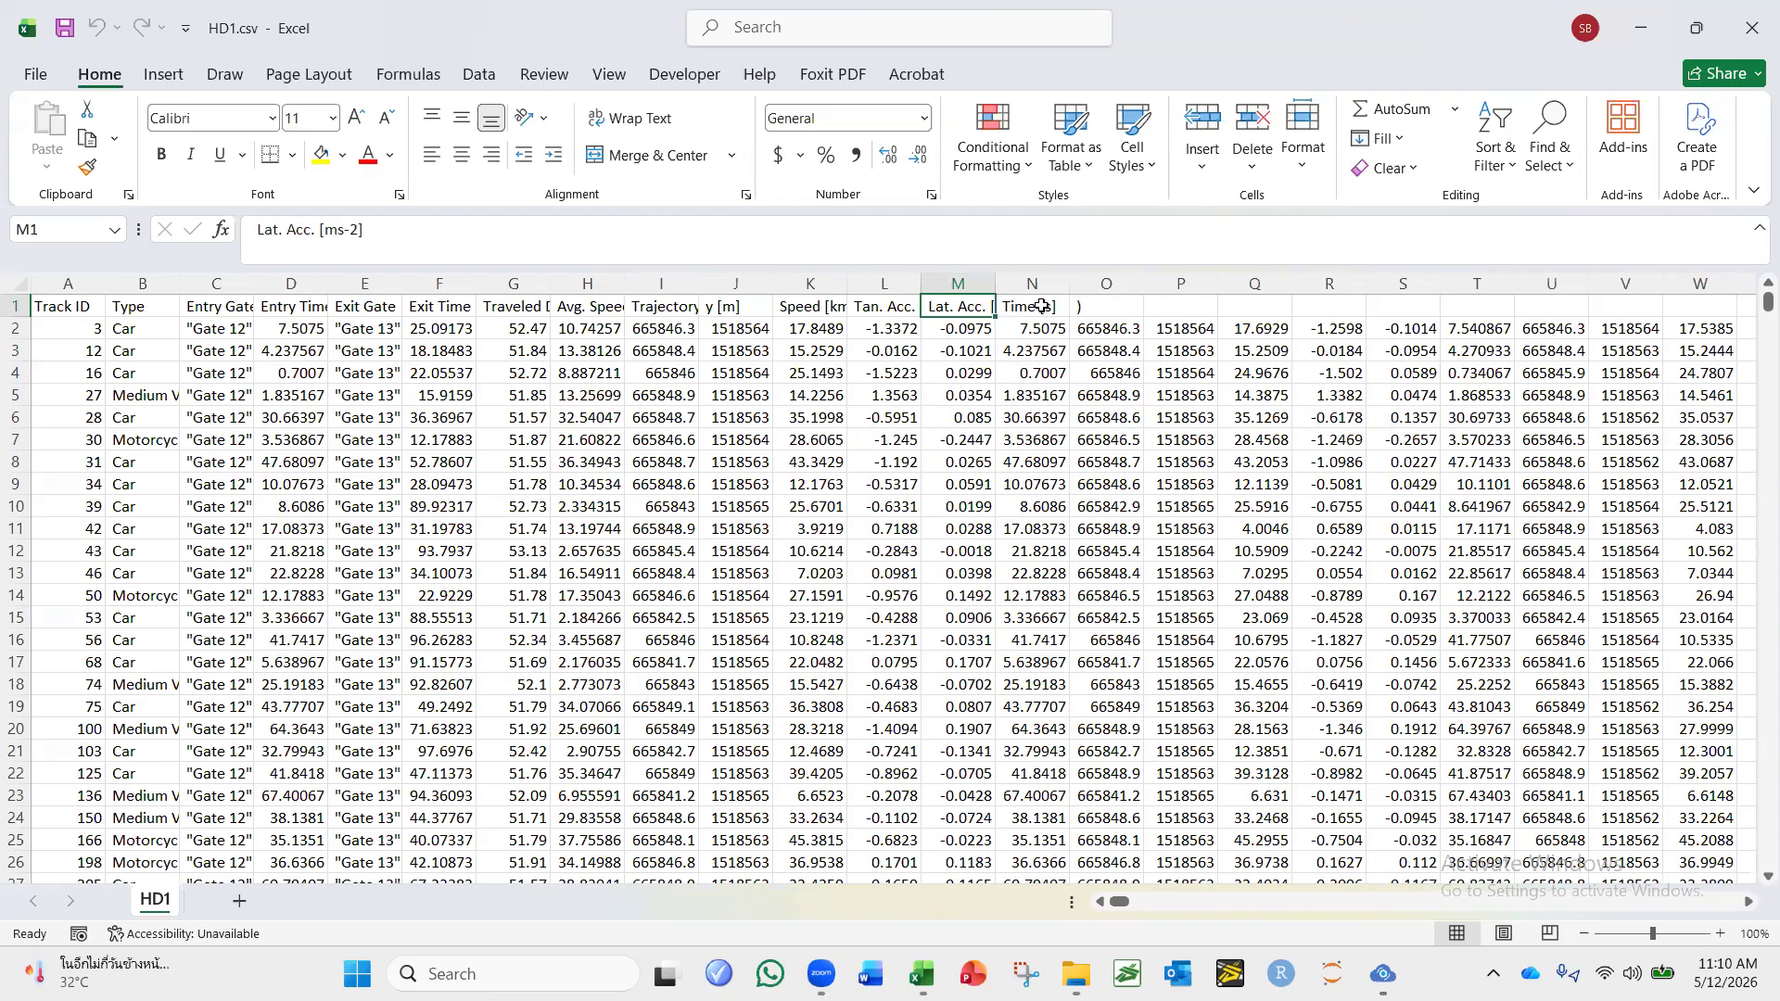
pyautogui.click(1041, 307)
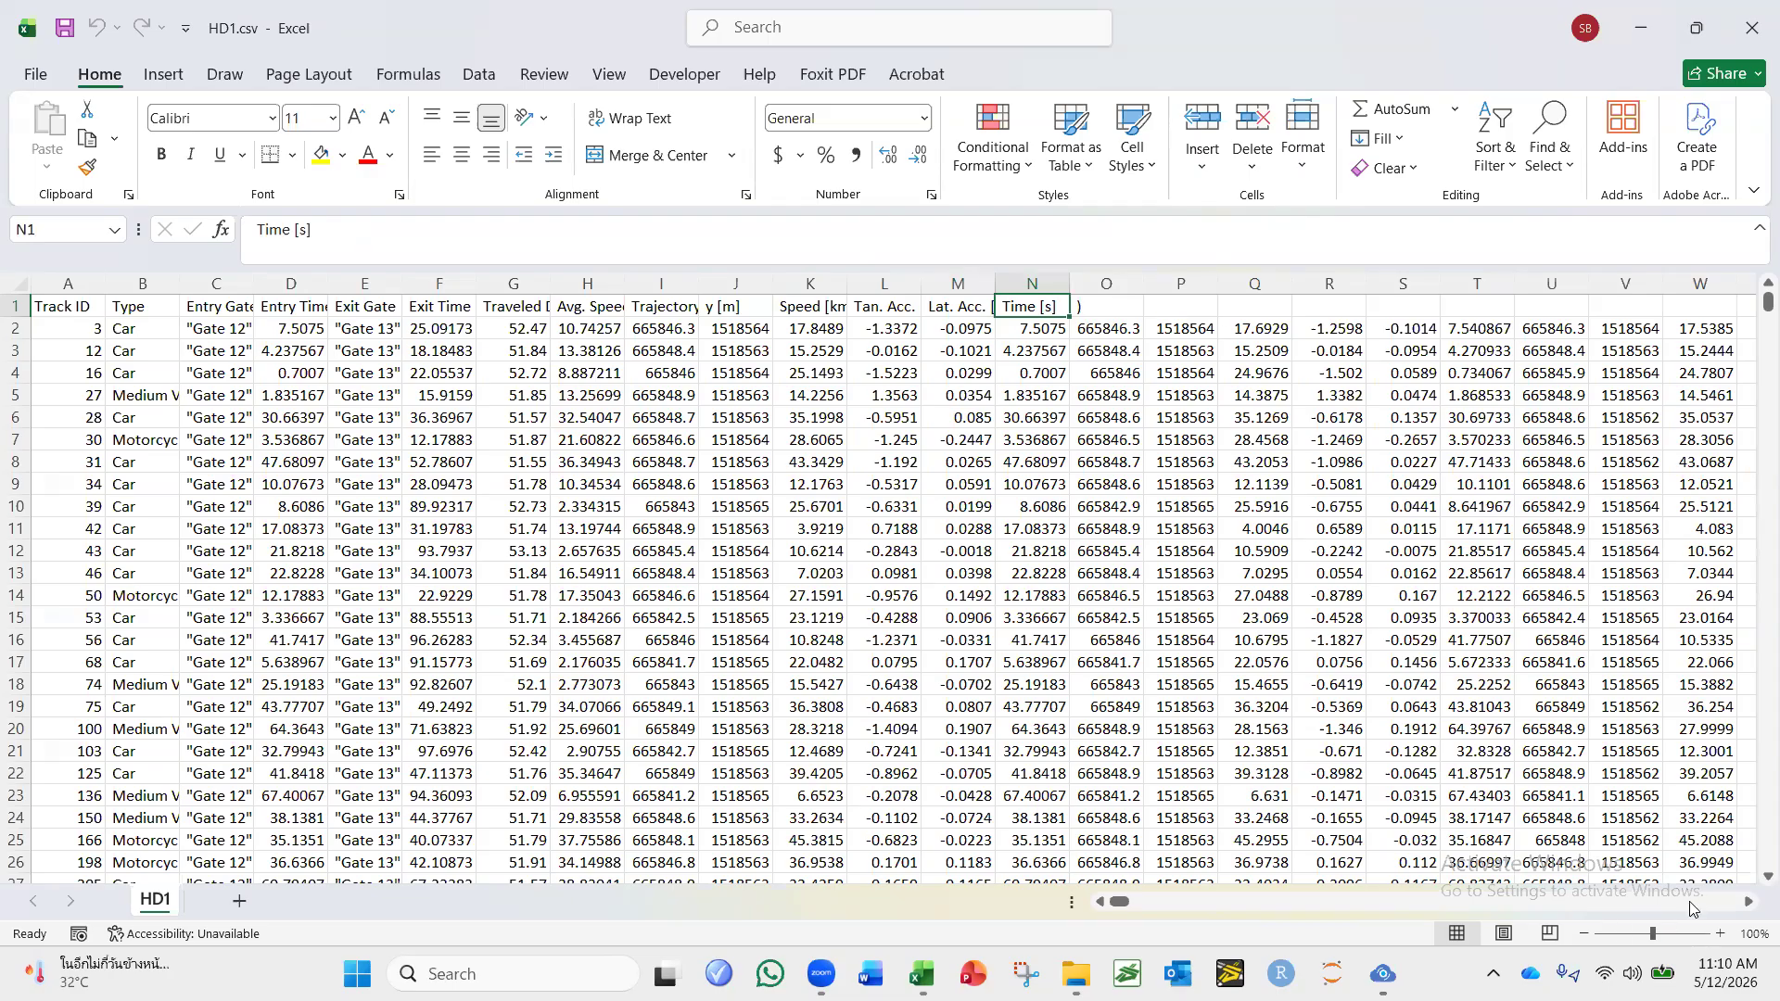
# Examine the first vehicle's values in the unlabelled columns O to U that follow the time column.
pyautogui.click(1748, 903)
pyautogui.click(1748, 908)
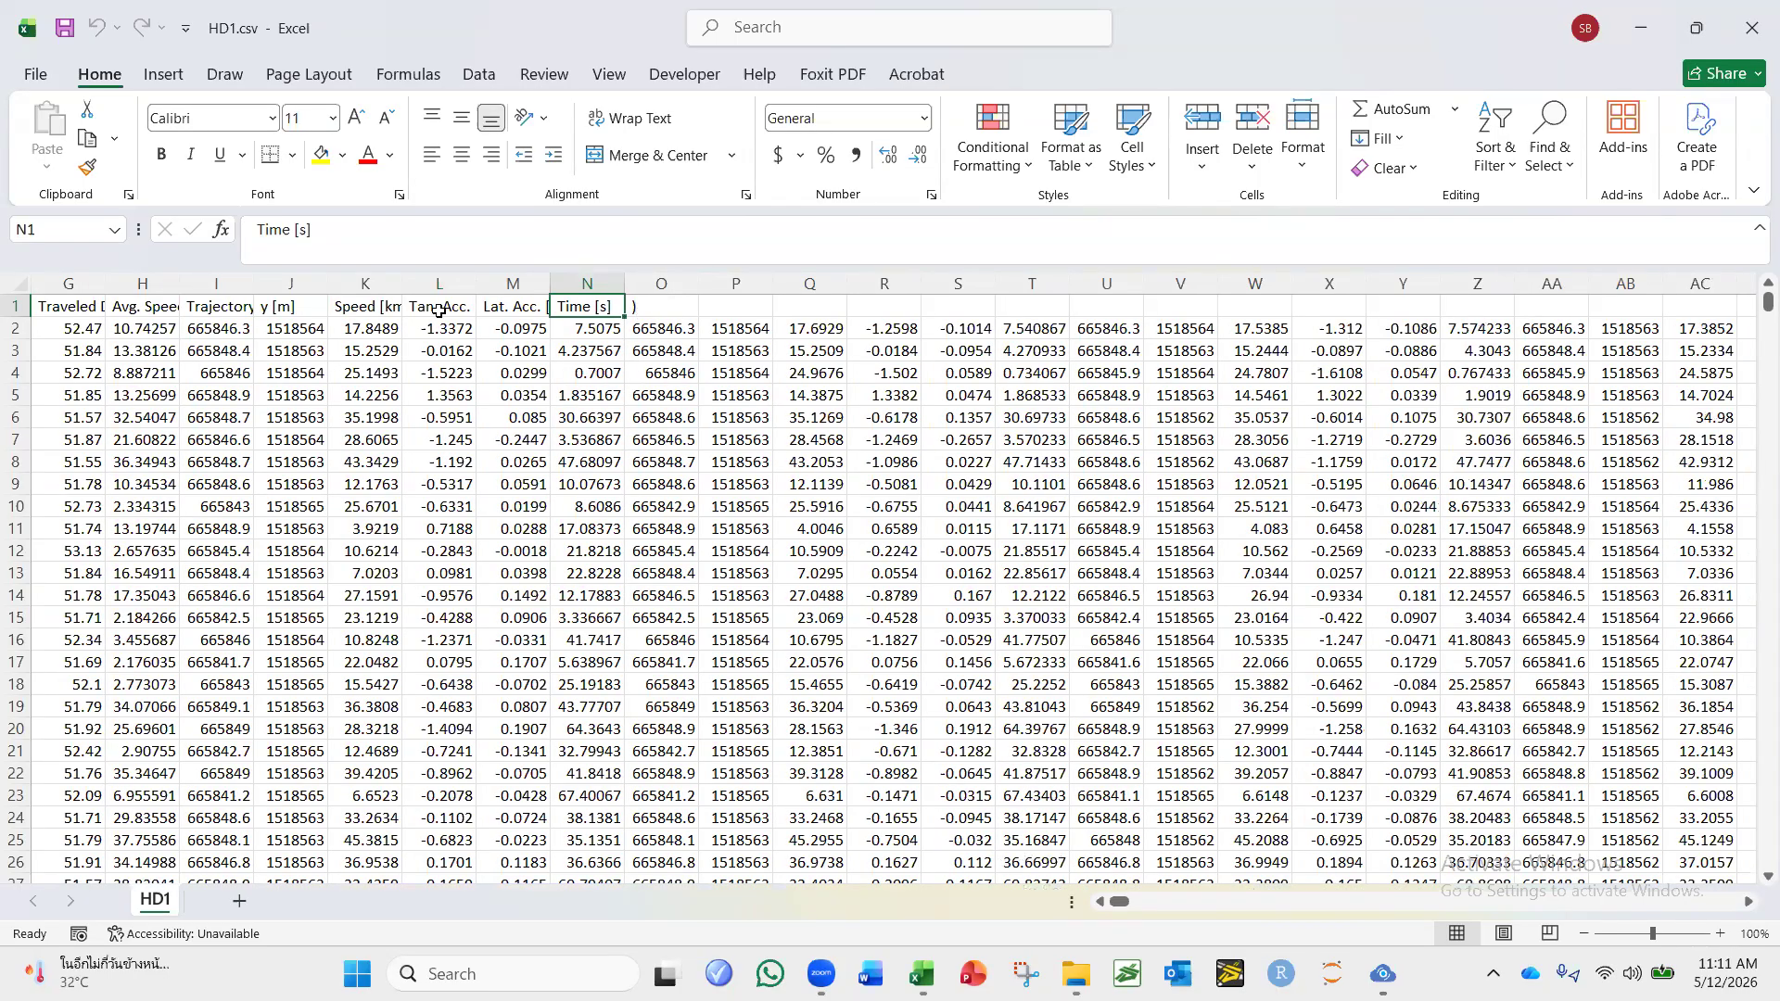
pyautogui.click(682, 331)
pyautogui.click(767, 330)
pyautogui.click(858, 319)
pyautogui.click(965, 329)
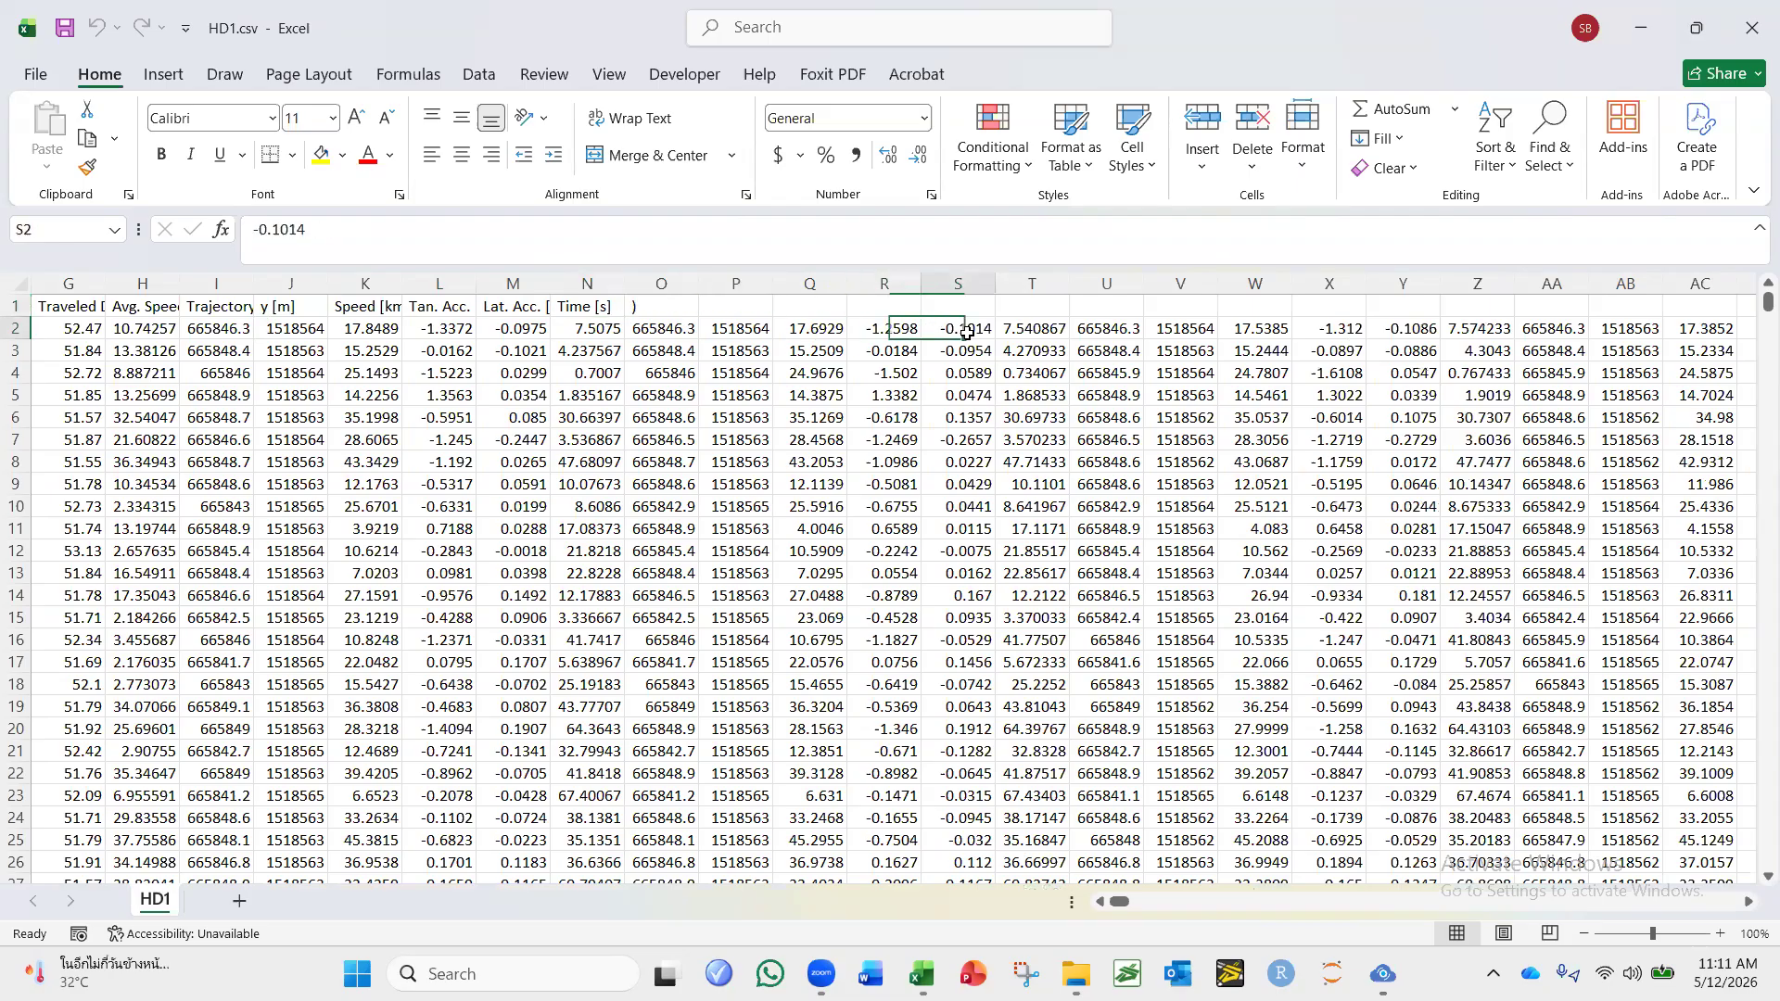
pyautogui.click(1060, 330)
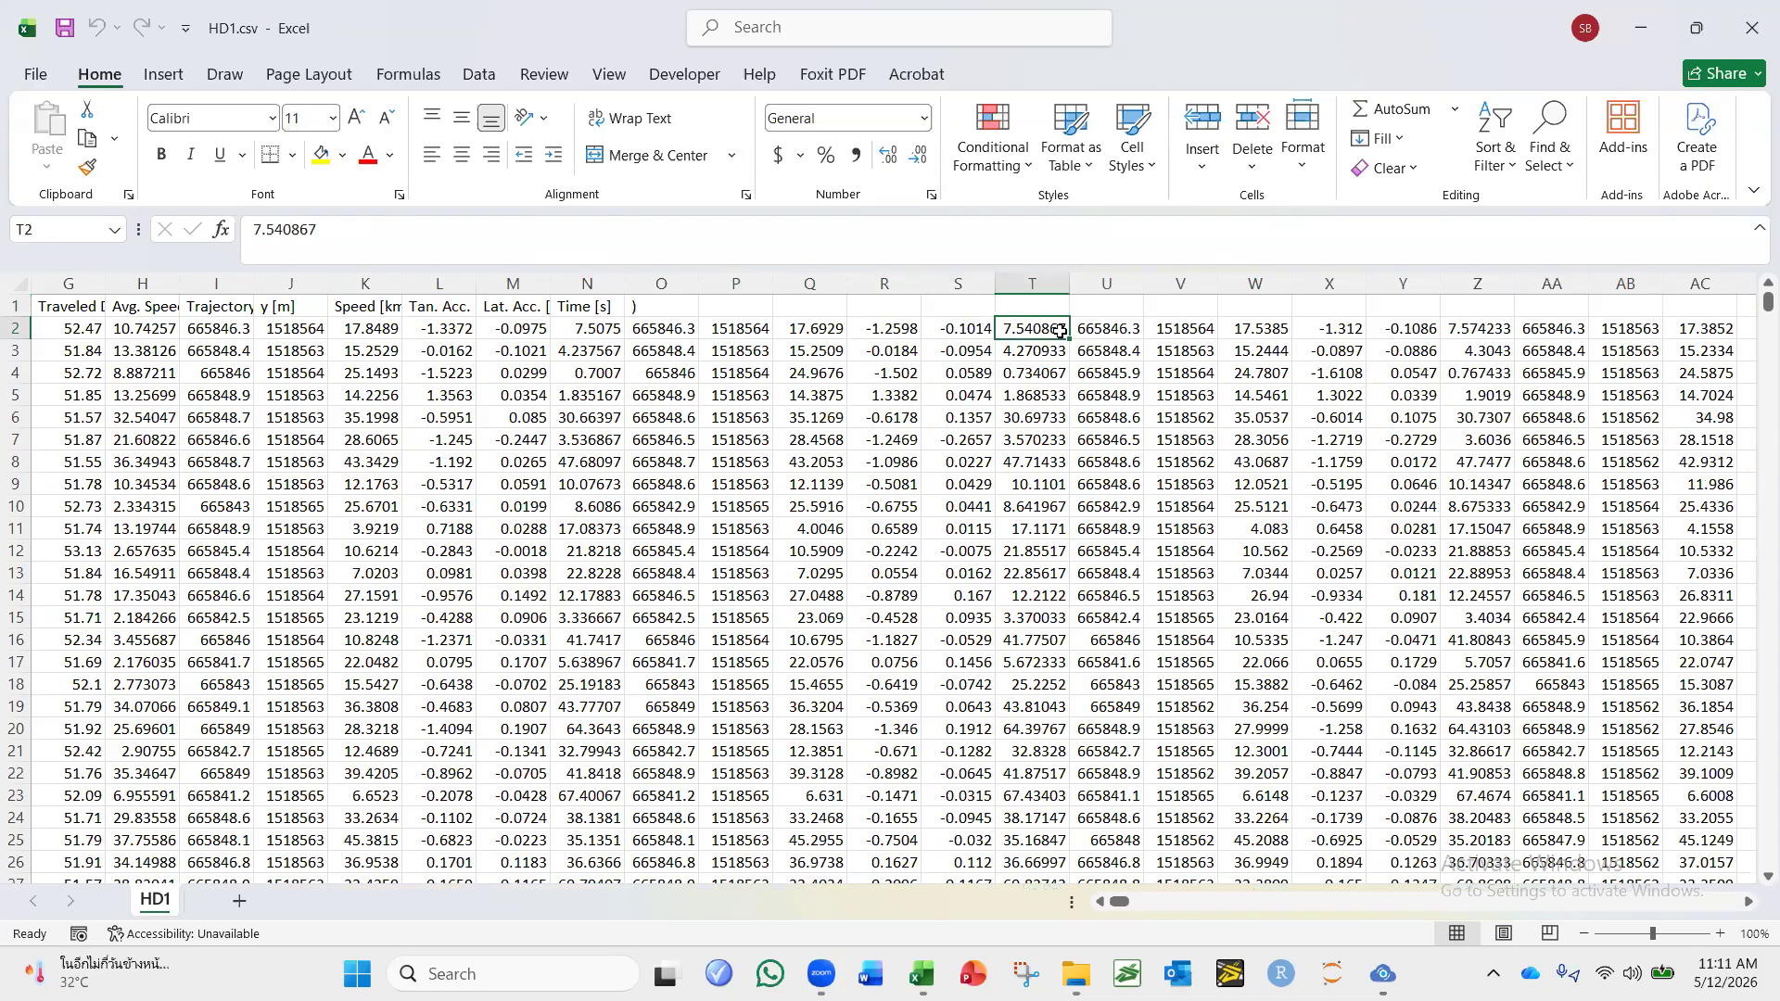
pyautogui.click(1140, 334)
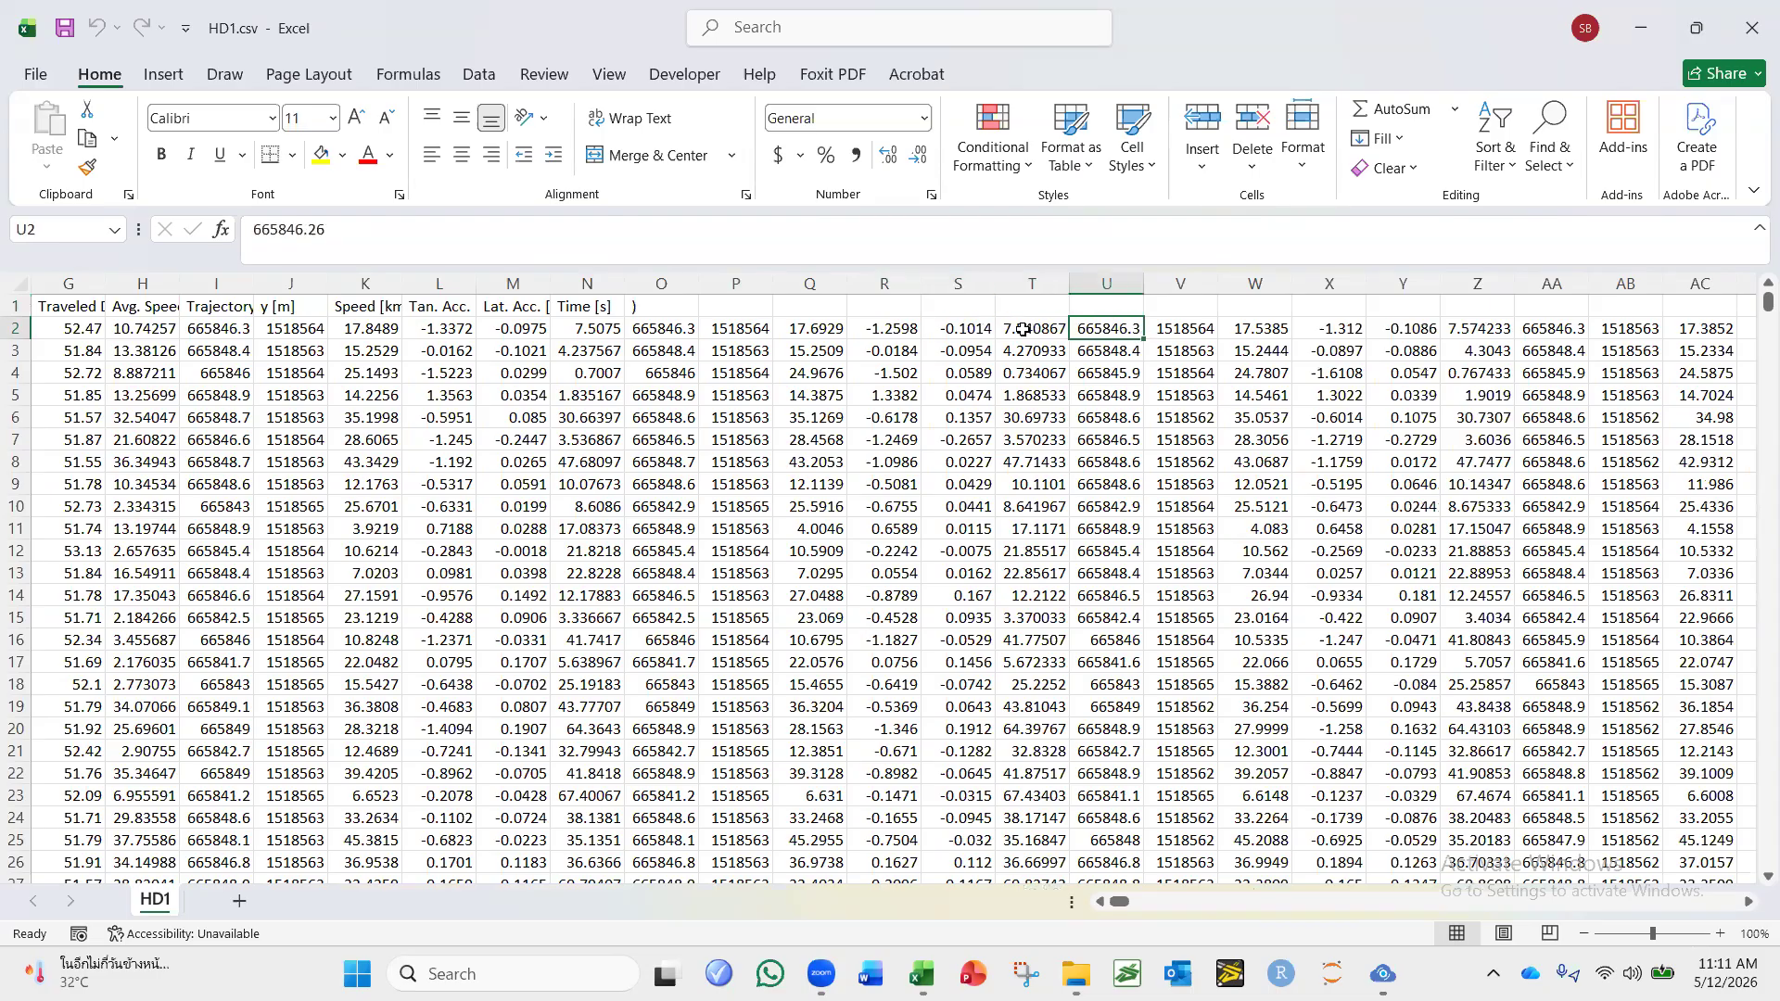
# Inspect the unlabelled trajectory columns U to Z and AA onward, and return to the sheet's first columns.
pyautogui.moveTo(661, 282); pyautogui.dragTo(1456, 267)
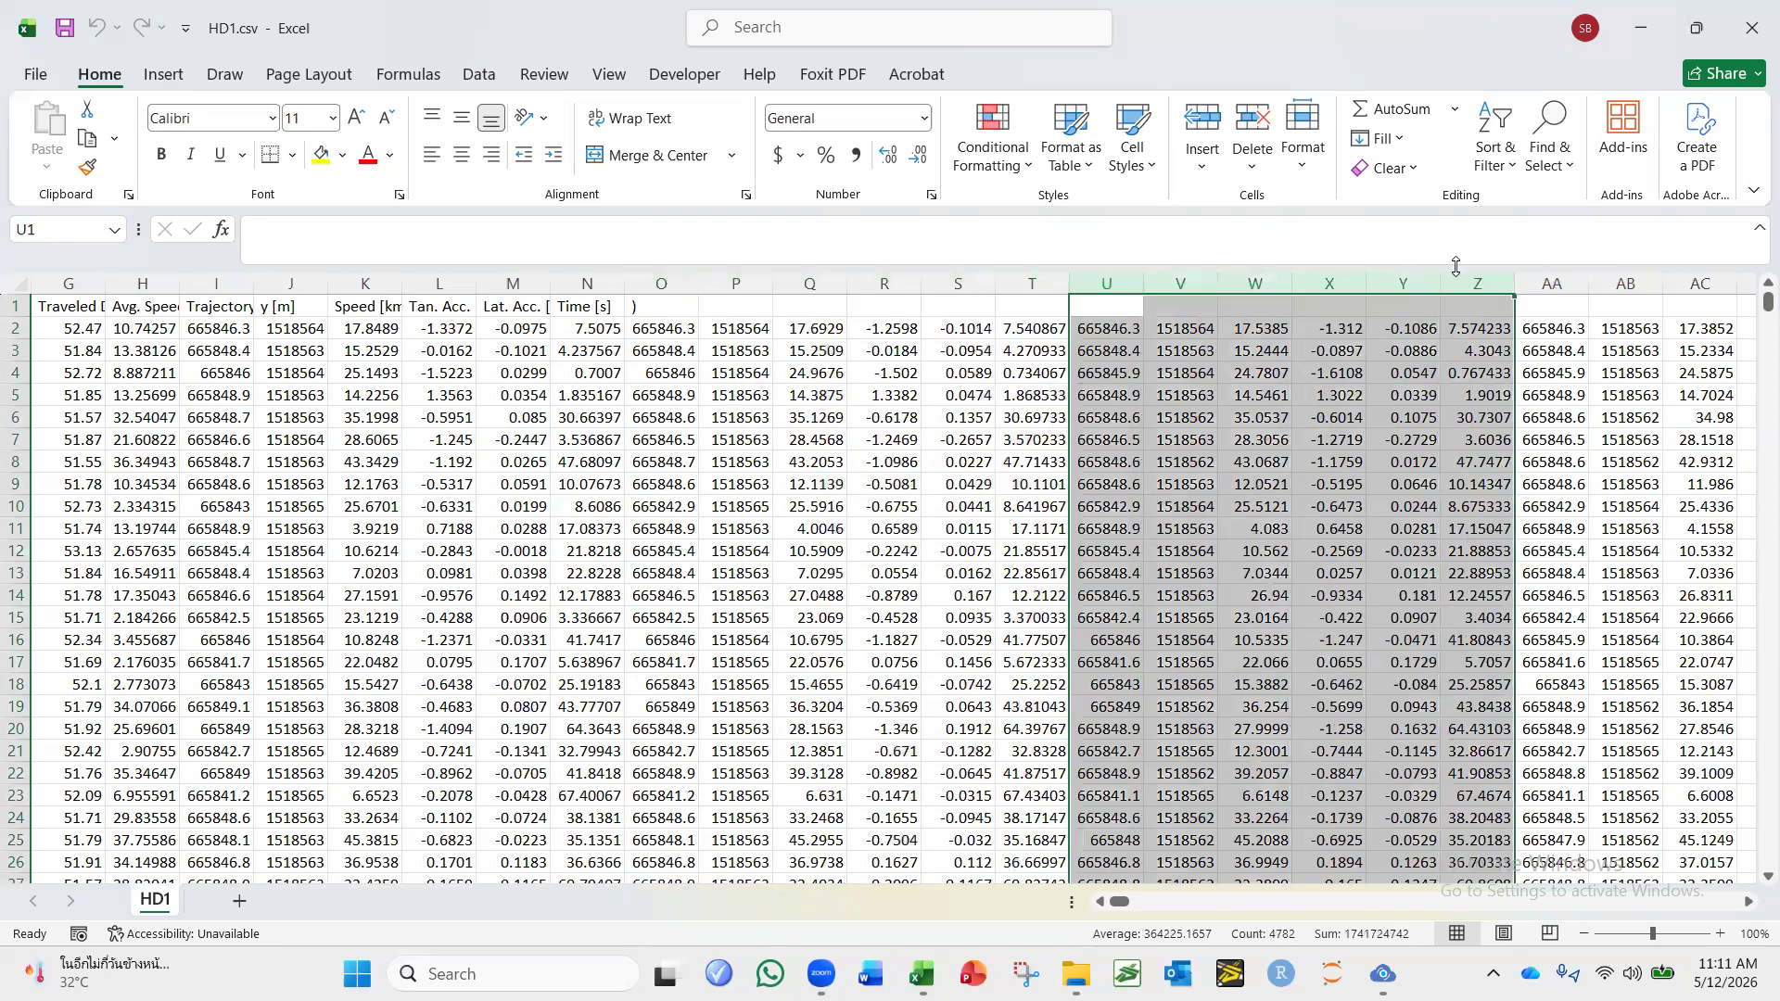
pyautogui.moveTo(1567, 281); pyautogui.dragTo(958, 306)
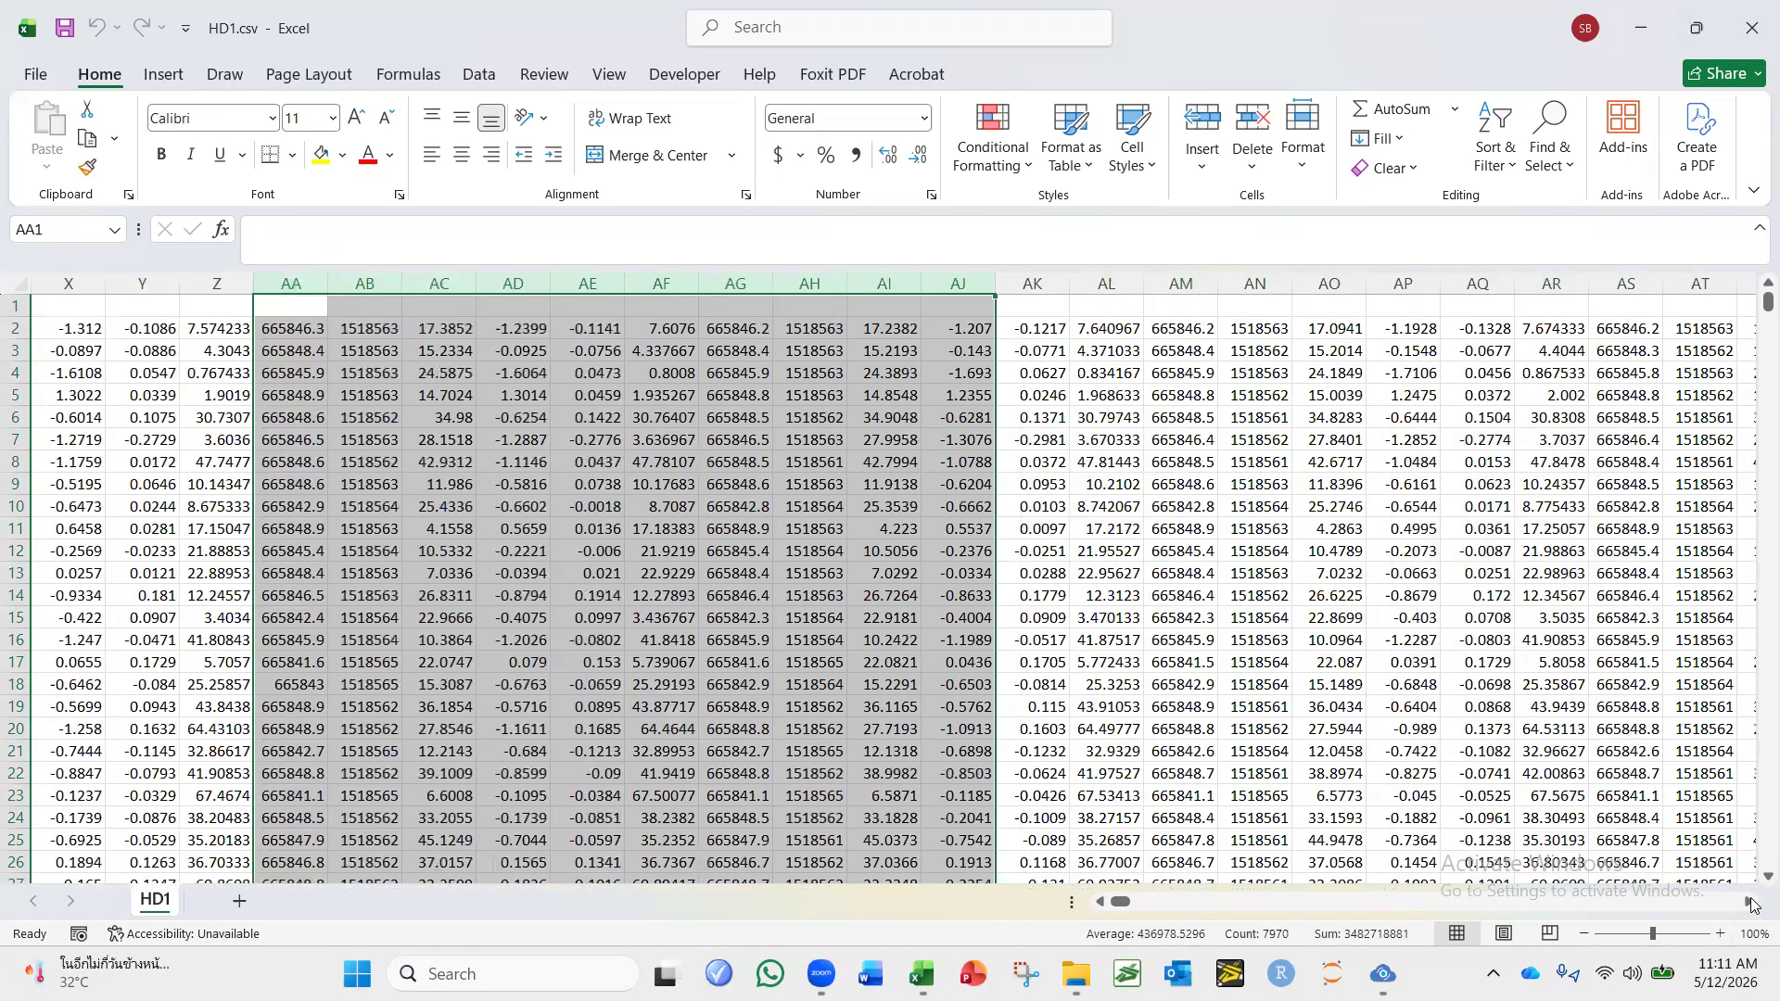
pyautogui.moveTo(1750, 904); pyautogui.dragTo(1751, 903)
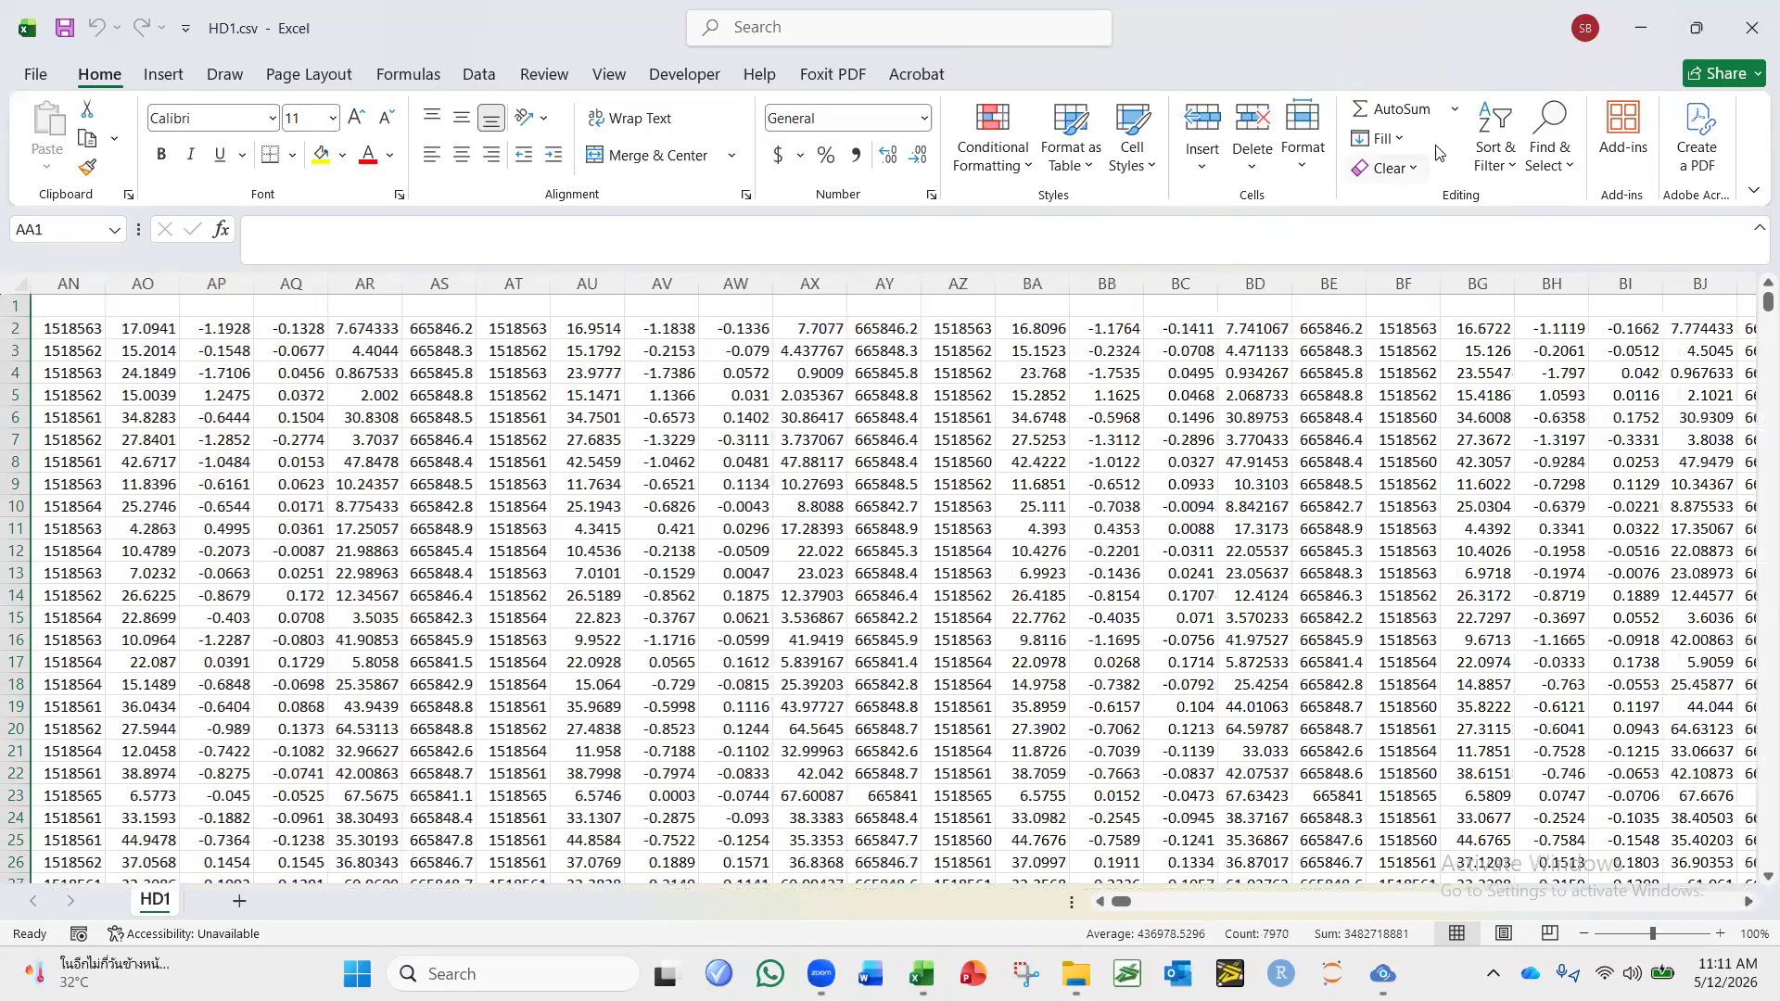
pyautogui.doubleClick(1685, 48)
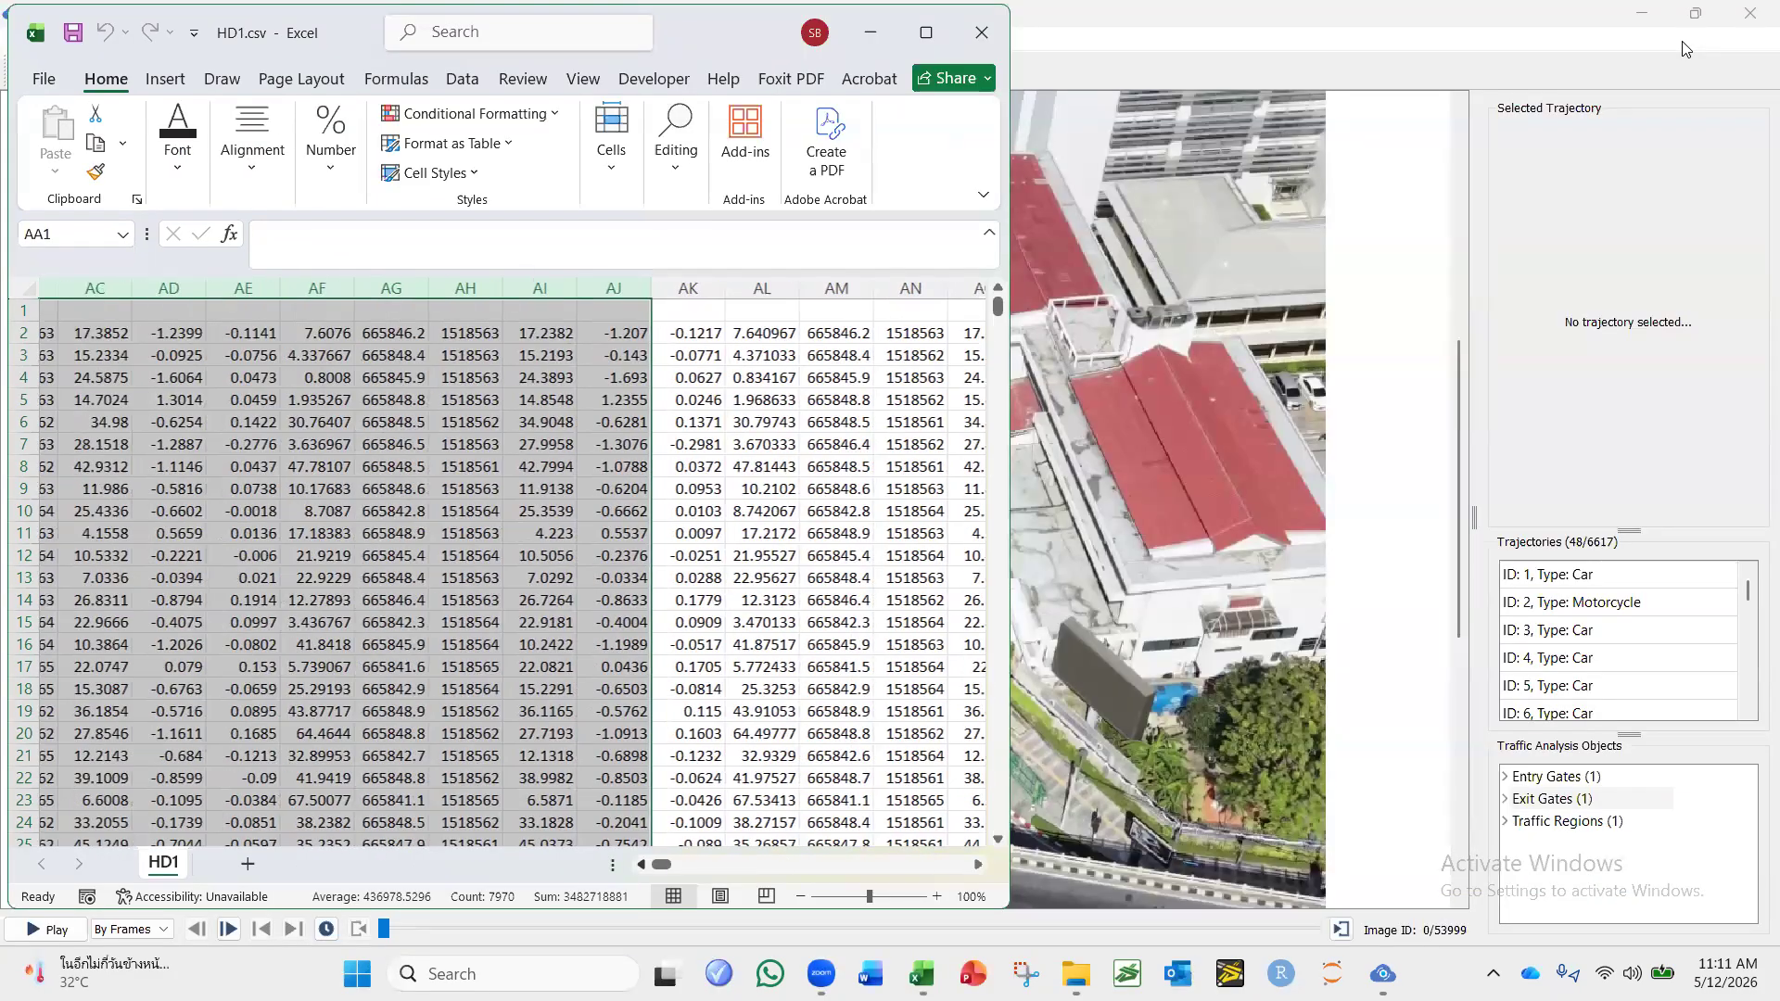
pyautogui.hscroll(-4, 1684, 48)
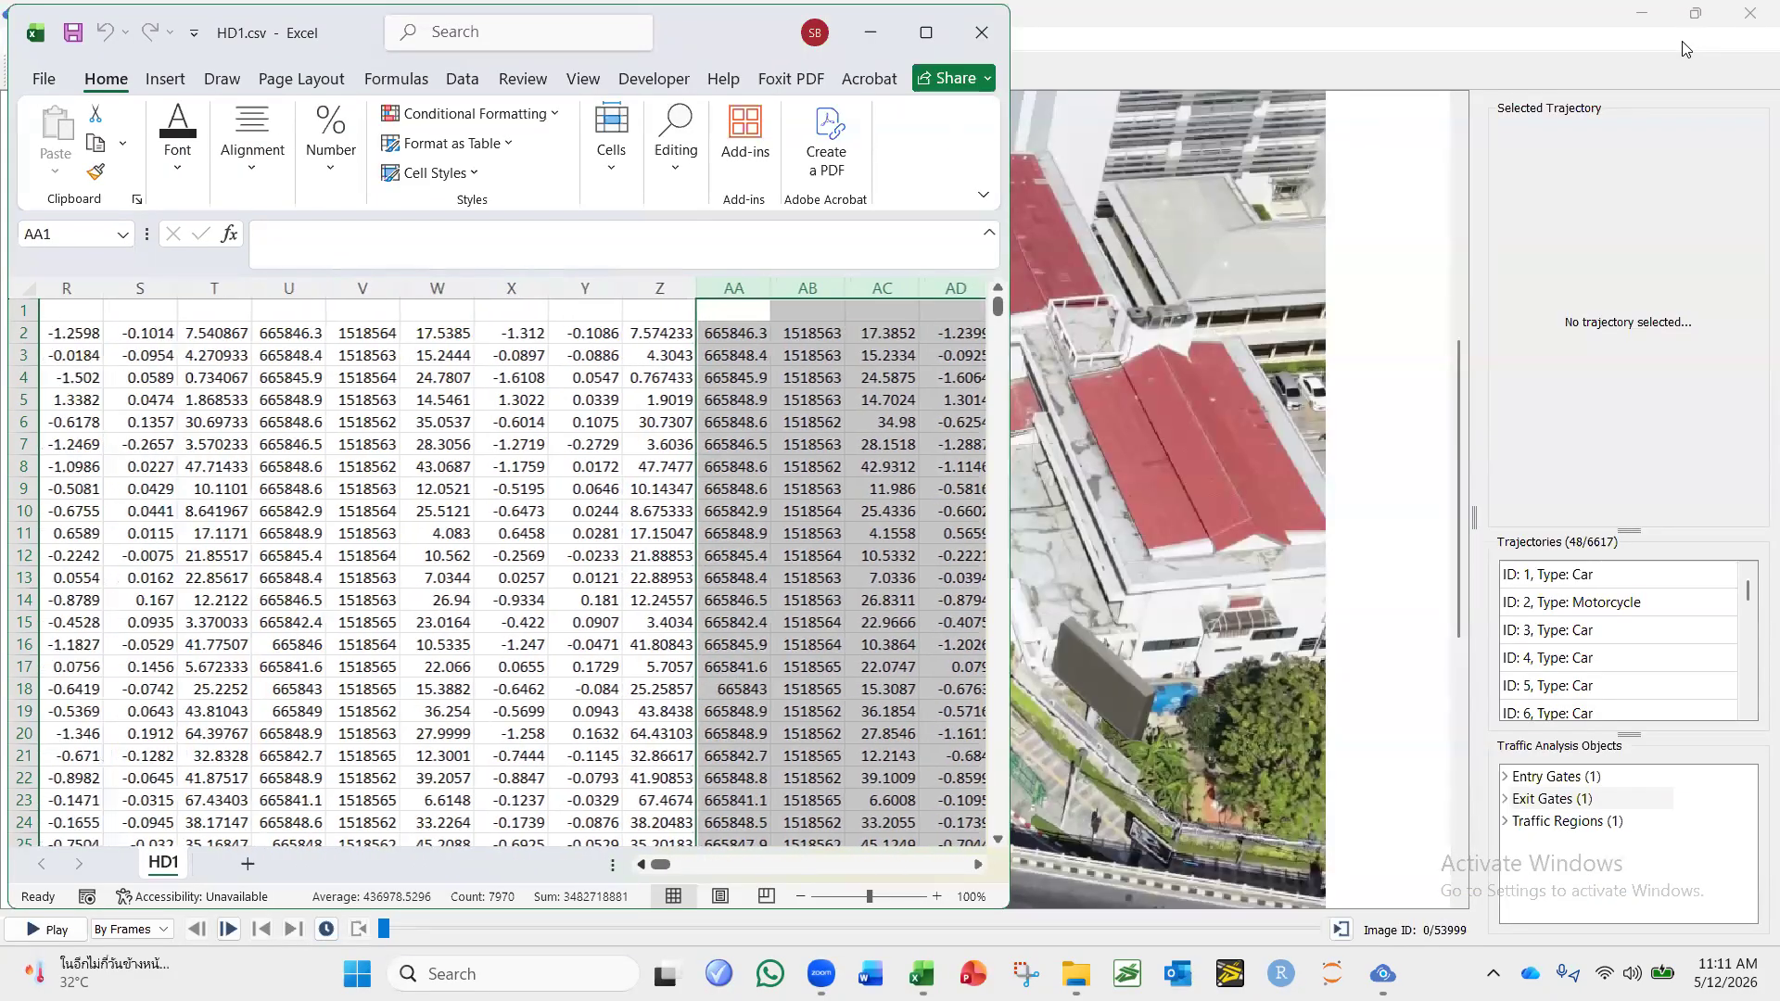
pyautogui.hscroll(-4, 1684, 49)
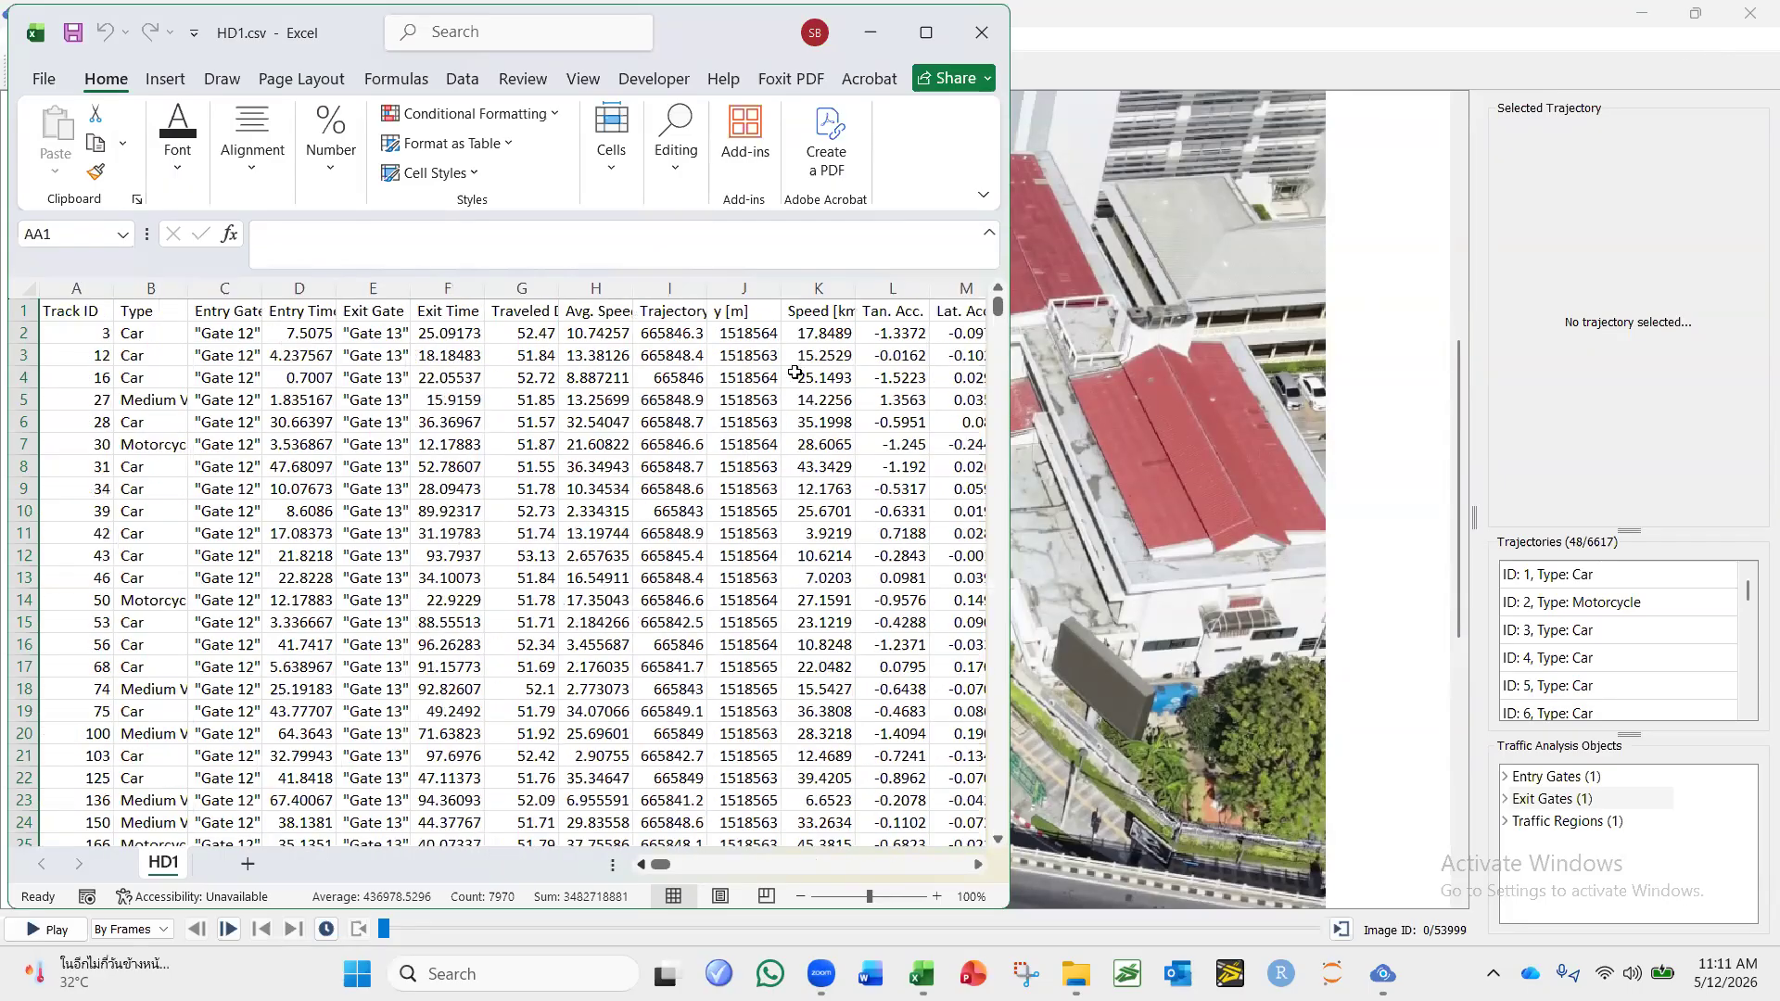
pyautogui.click(926, 33)
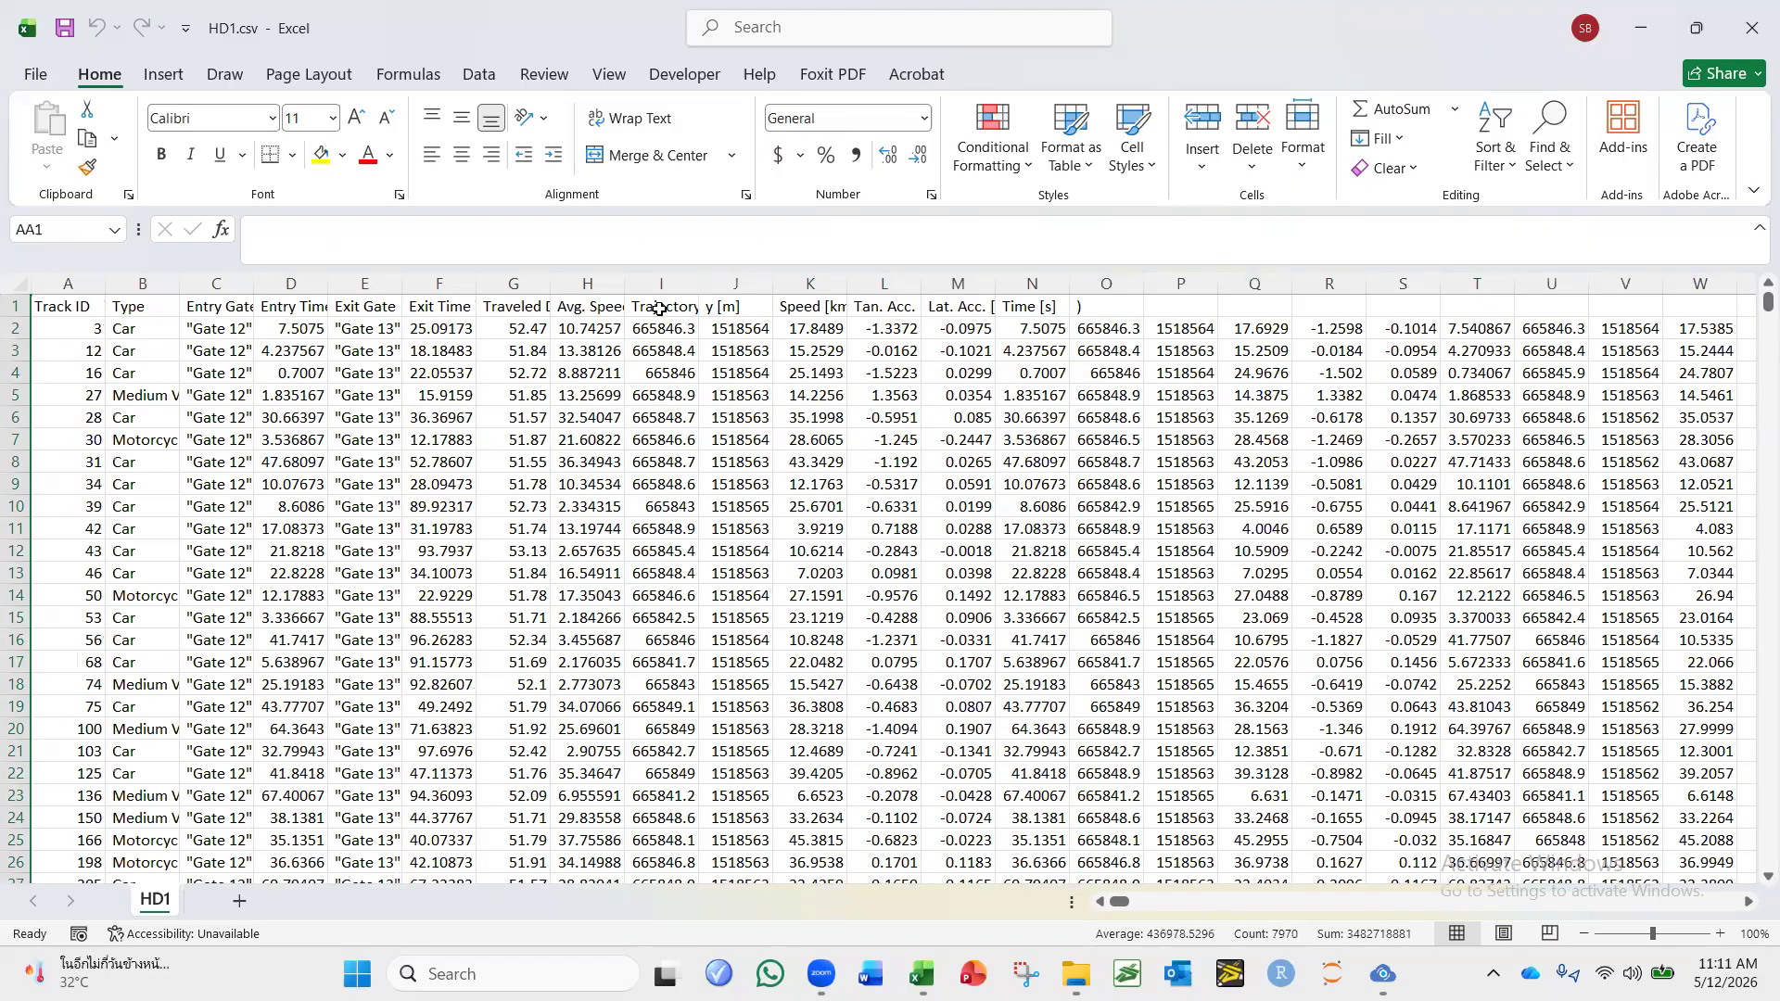
# Review the summary columns A to H, the trajectory columns I to N, and the columns continuing beyond them.
pyautogui.moveTo(593, 284); pyautogui.dragTo(159, 267)
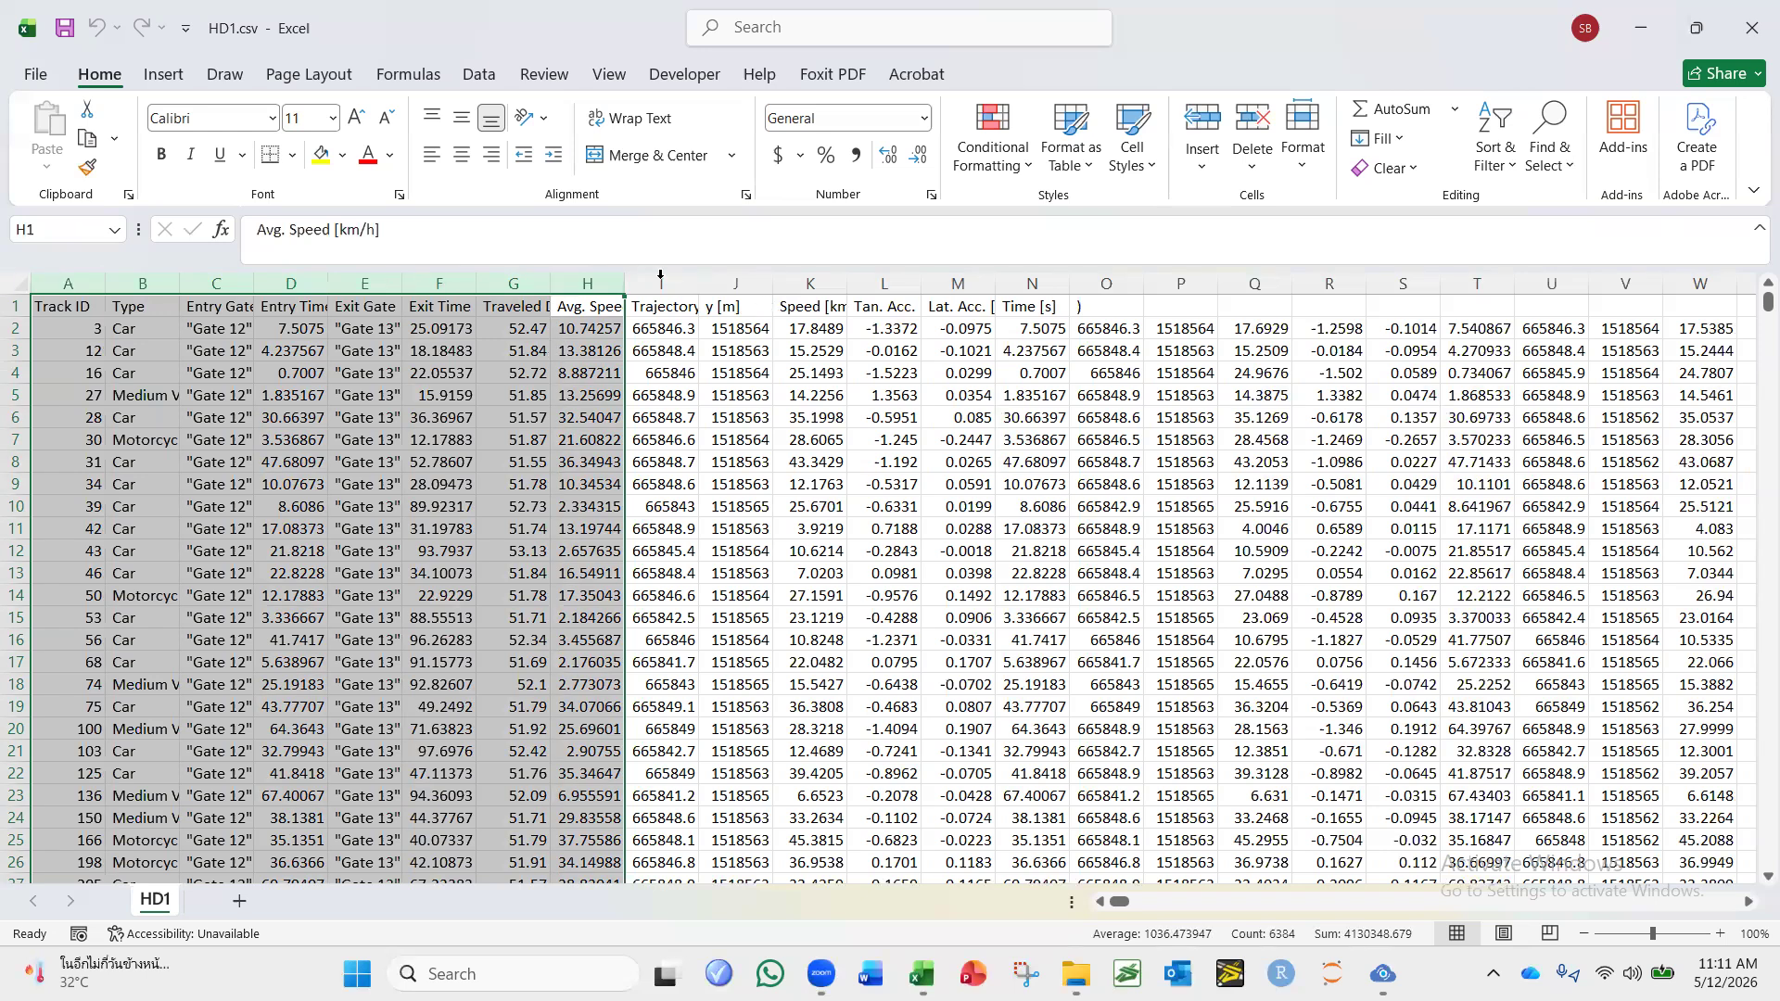
pyautogui.moveTo(661, 284); pyautogui.dragTo(1020, 289)
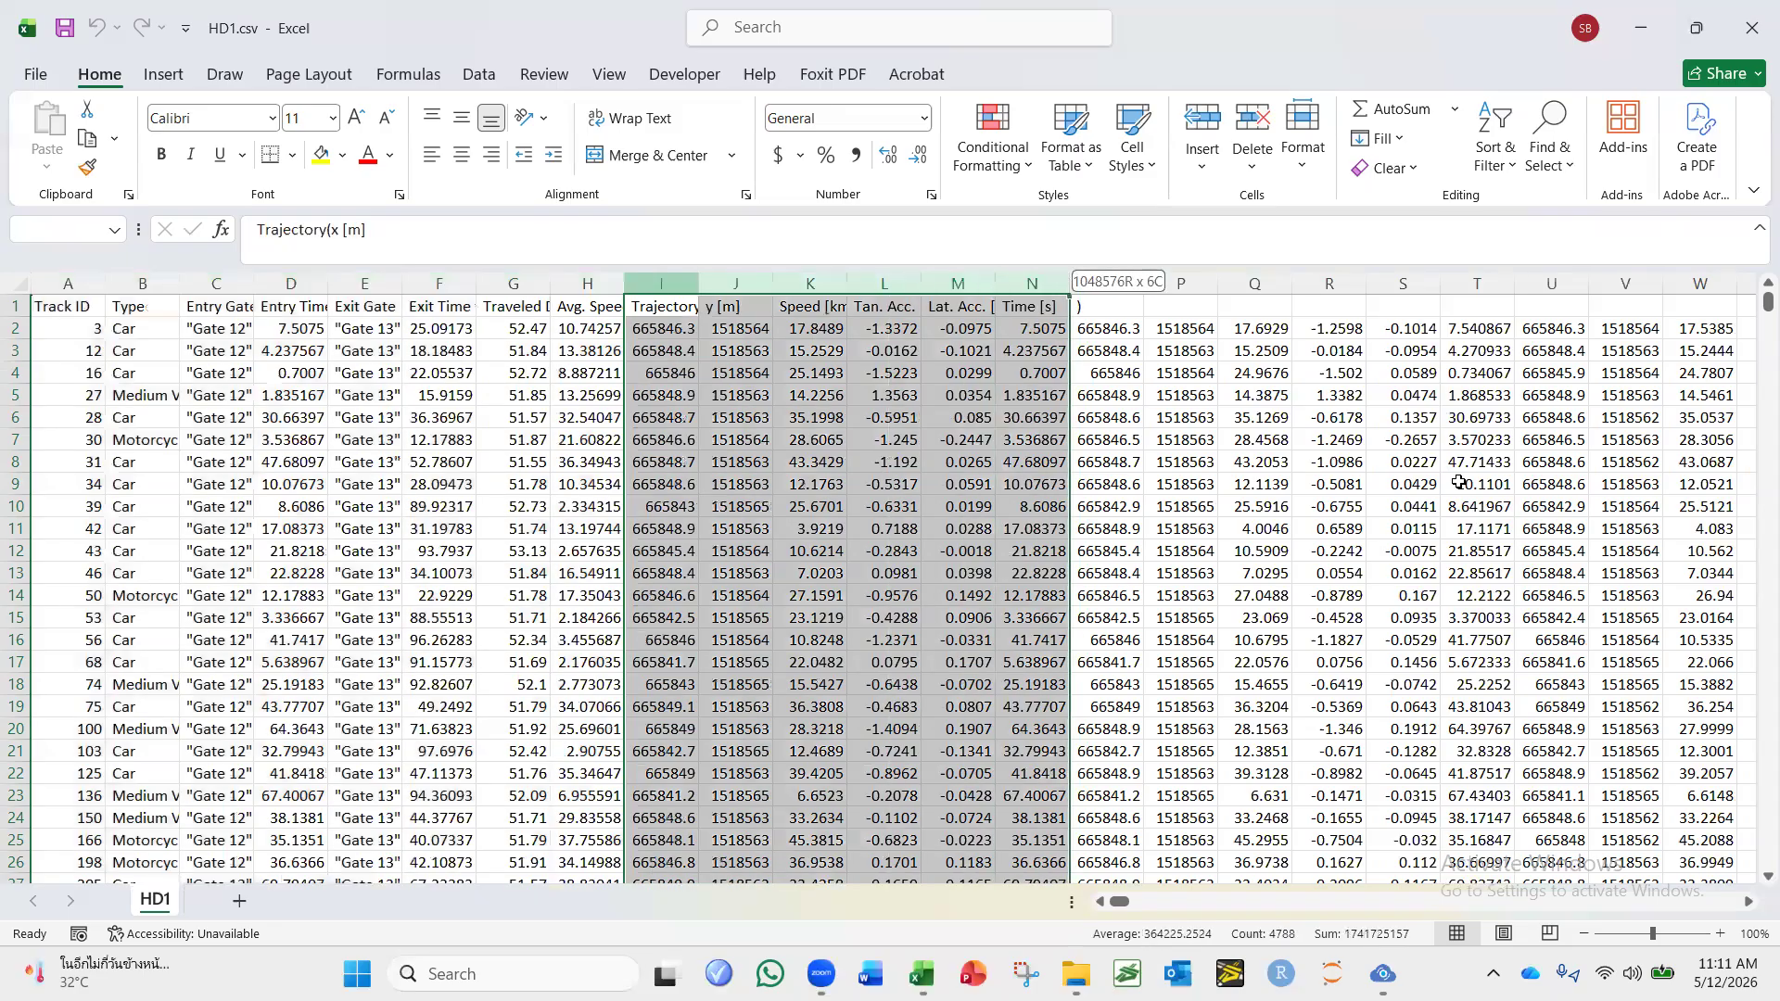
pyautogui.click(1750, 903)
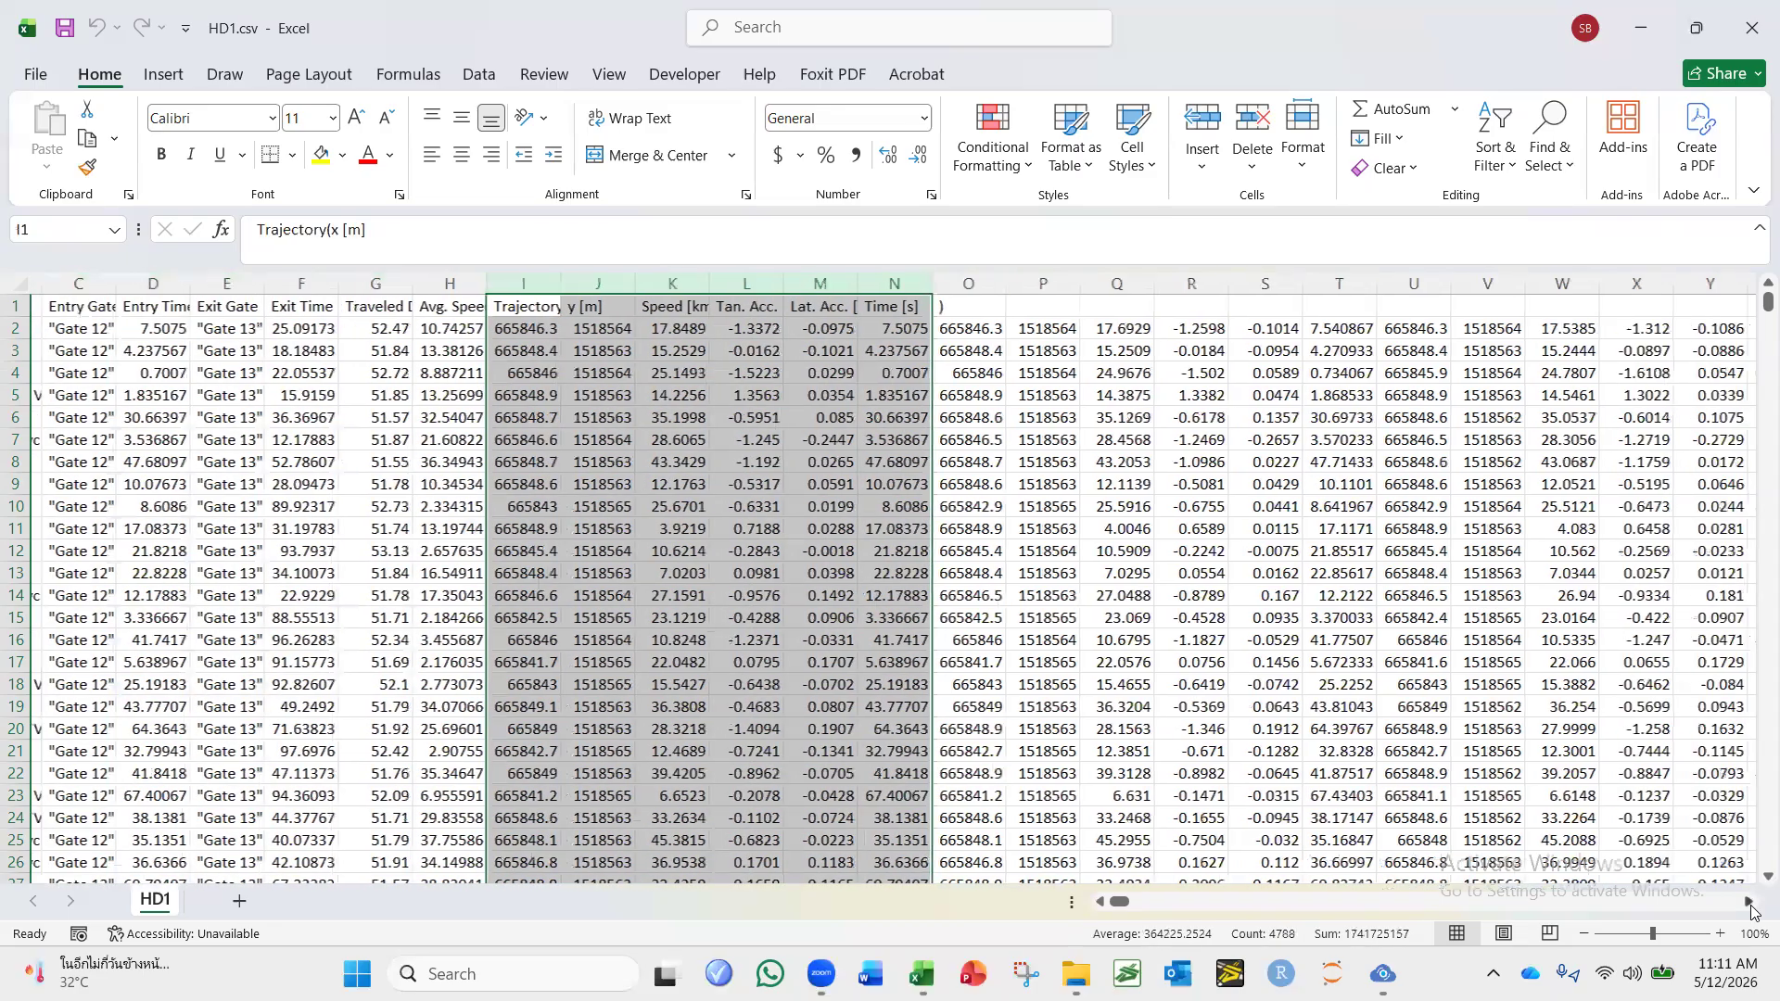
pyautogui.moveTo(1749, 904); pyautogui.dragTo(1749, 906)
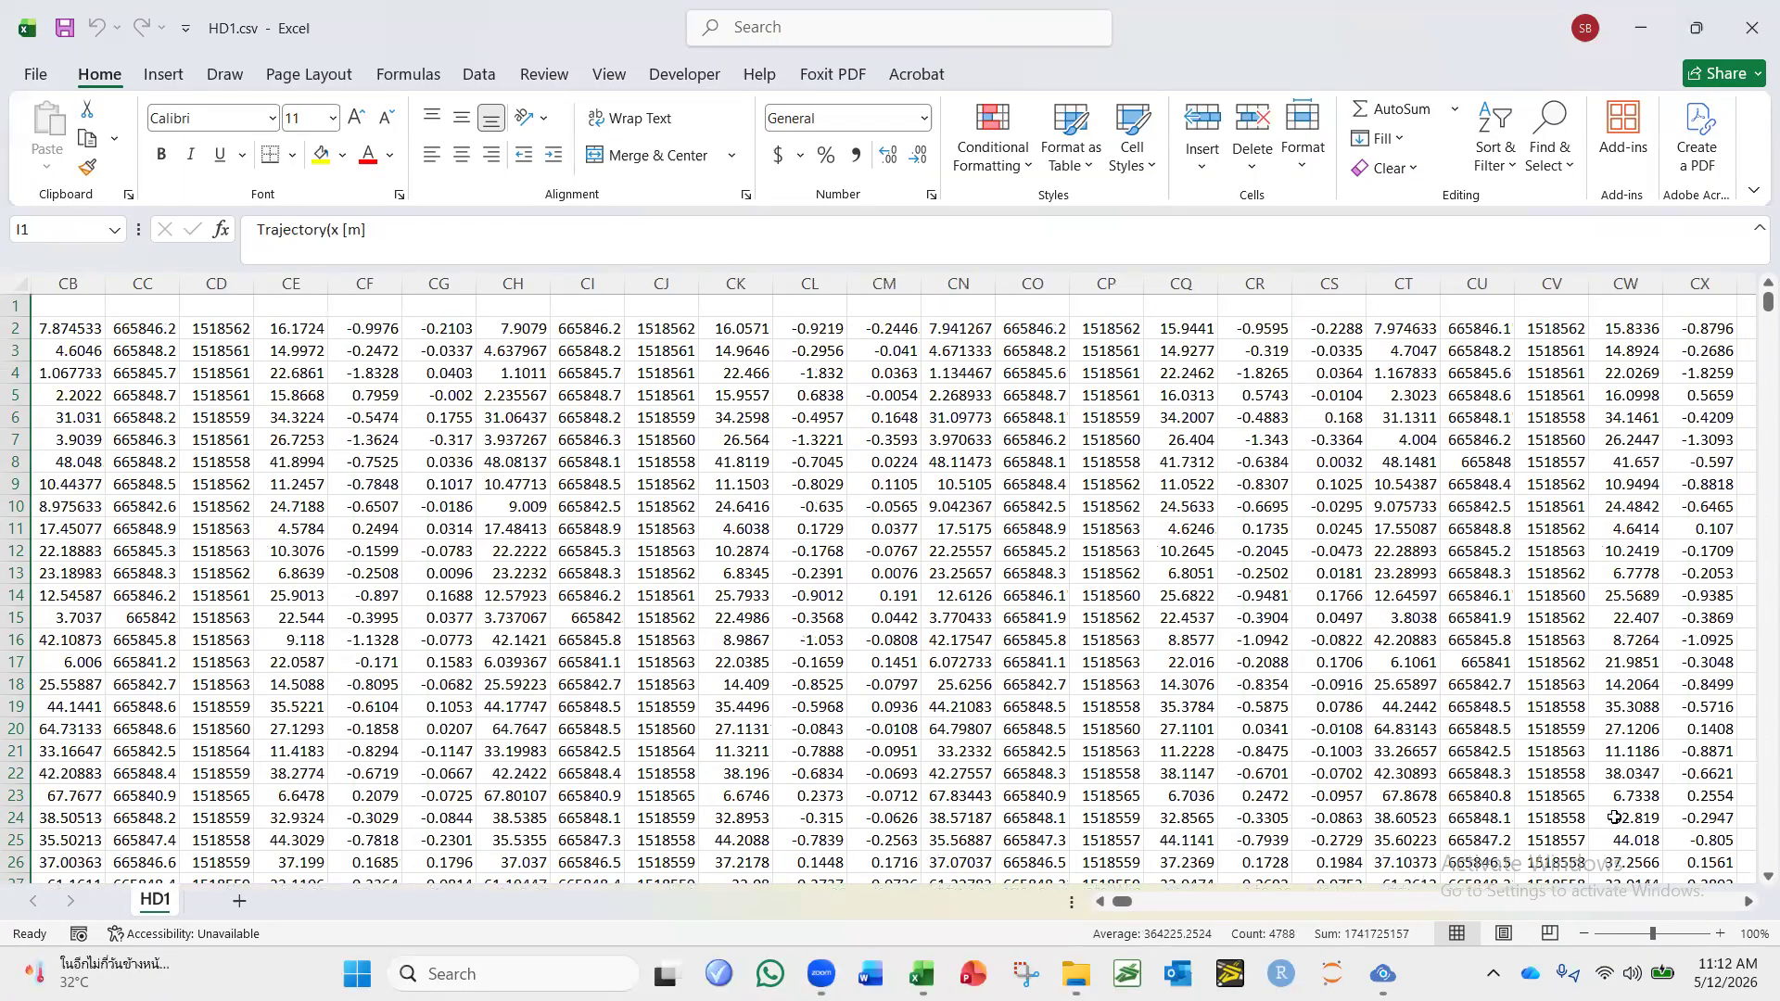
# Return to the sheet's first columns, check the entry time data, and switch back to DataFromSky Viewer.
pyautogui.press('super+Down')
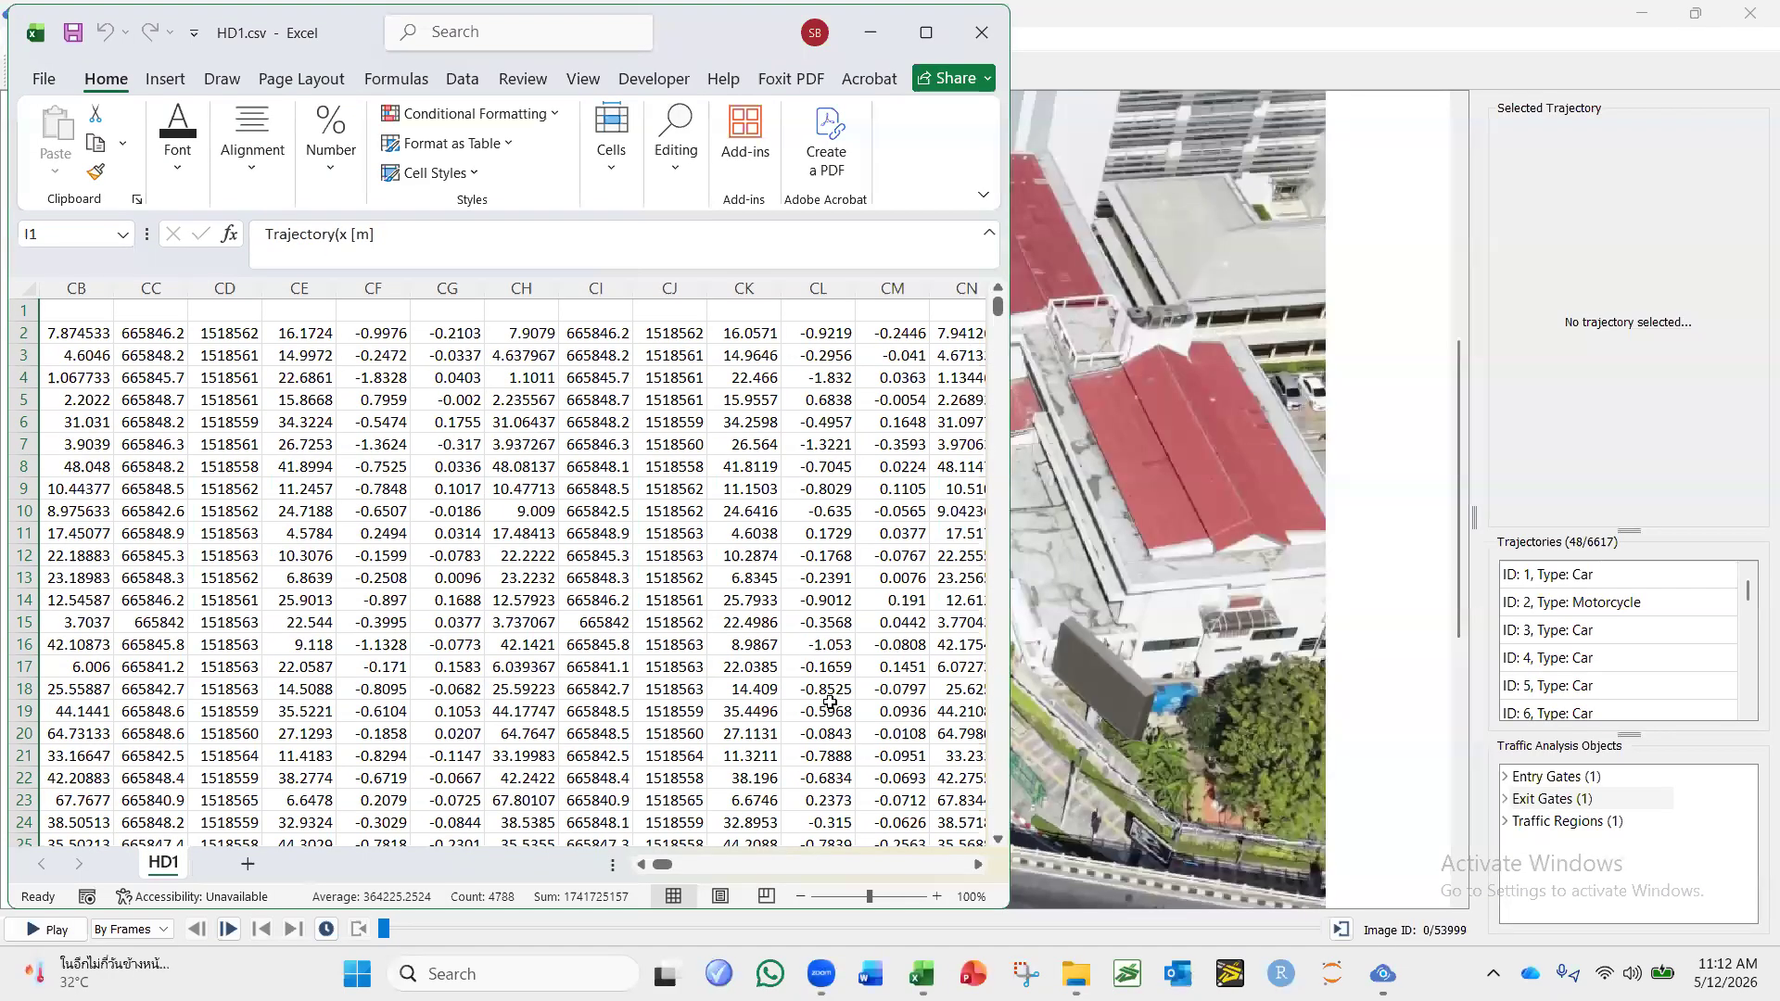
pyautogui.hscroll(-20, 829, 701)
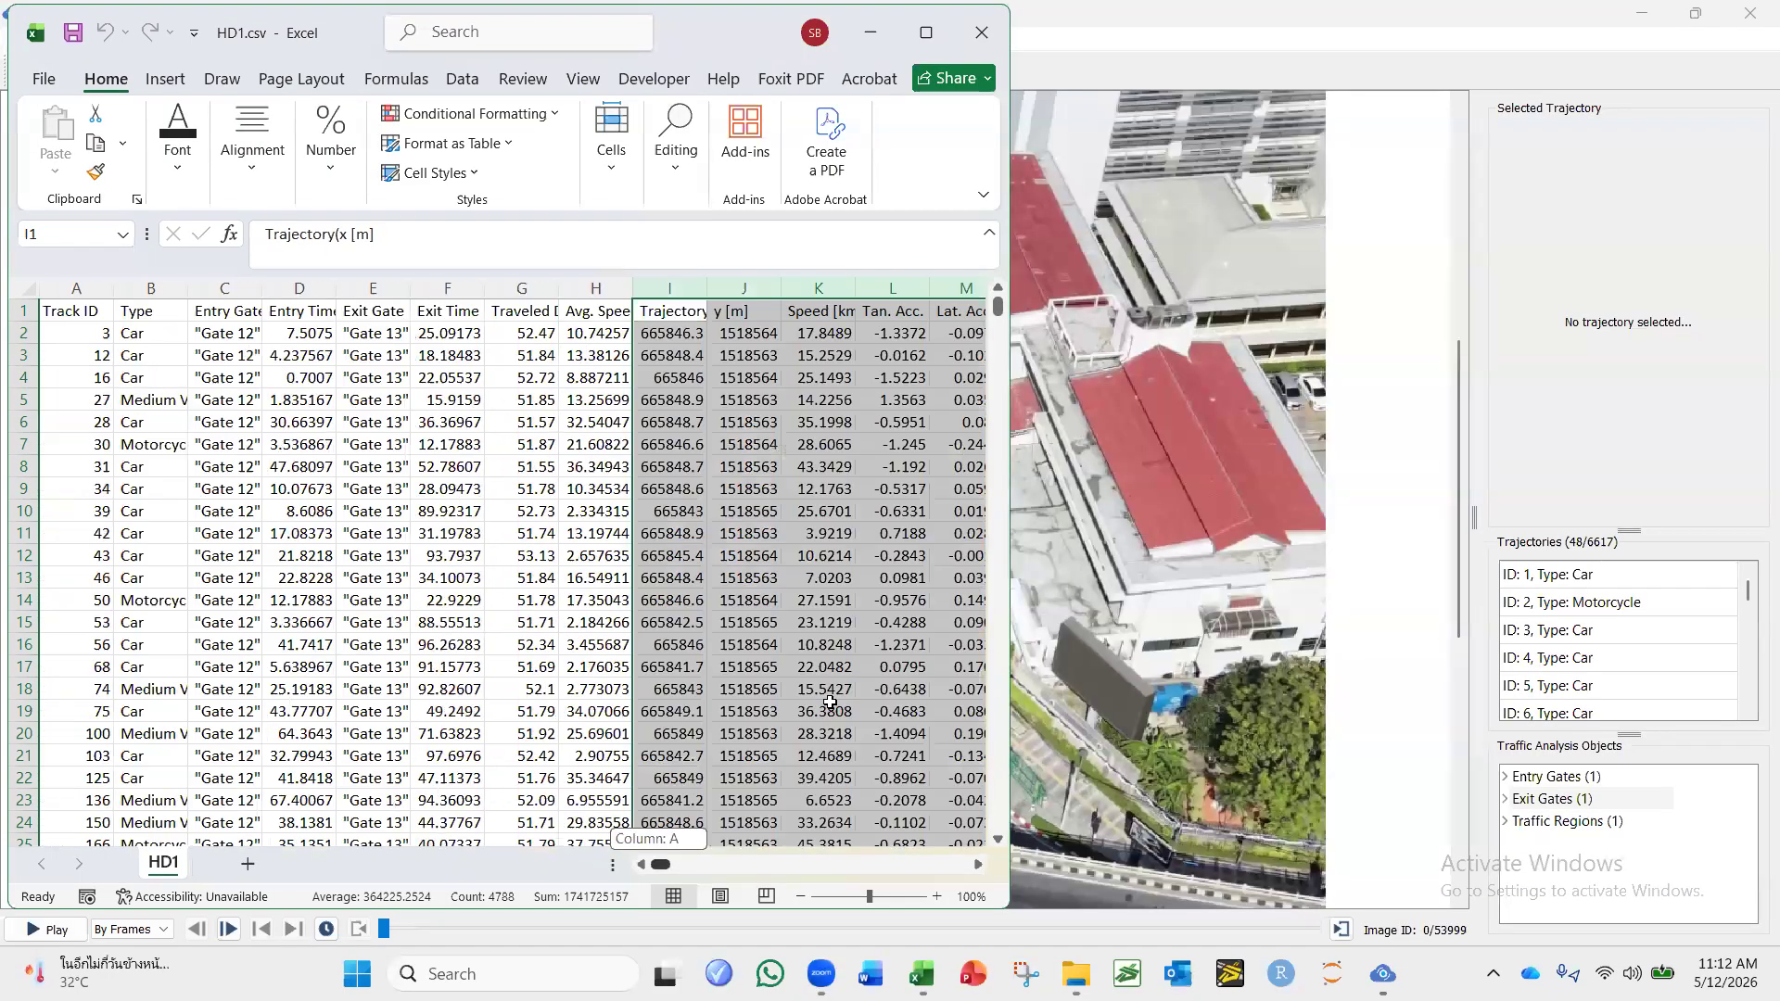
pyautogui.click(926, 34)
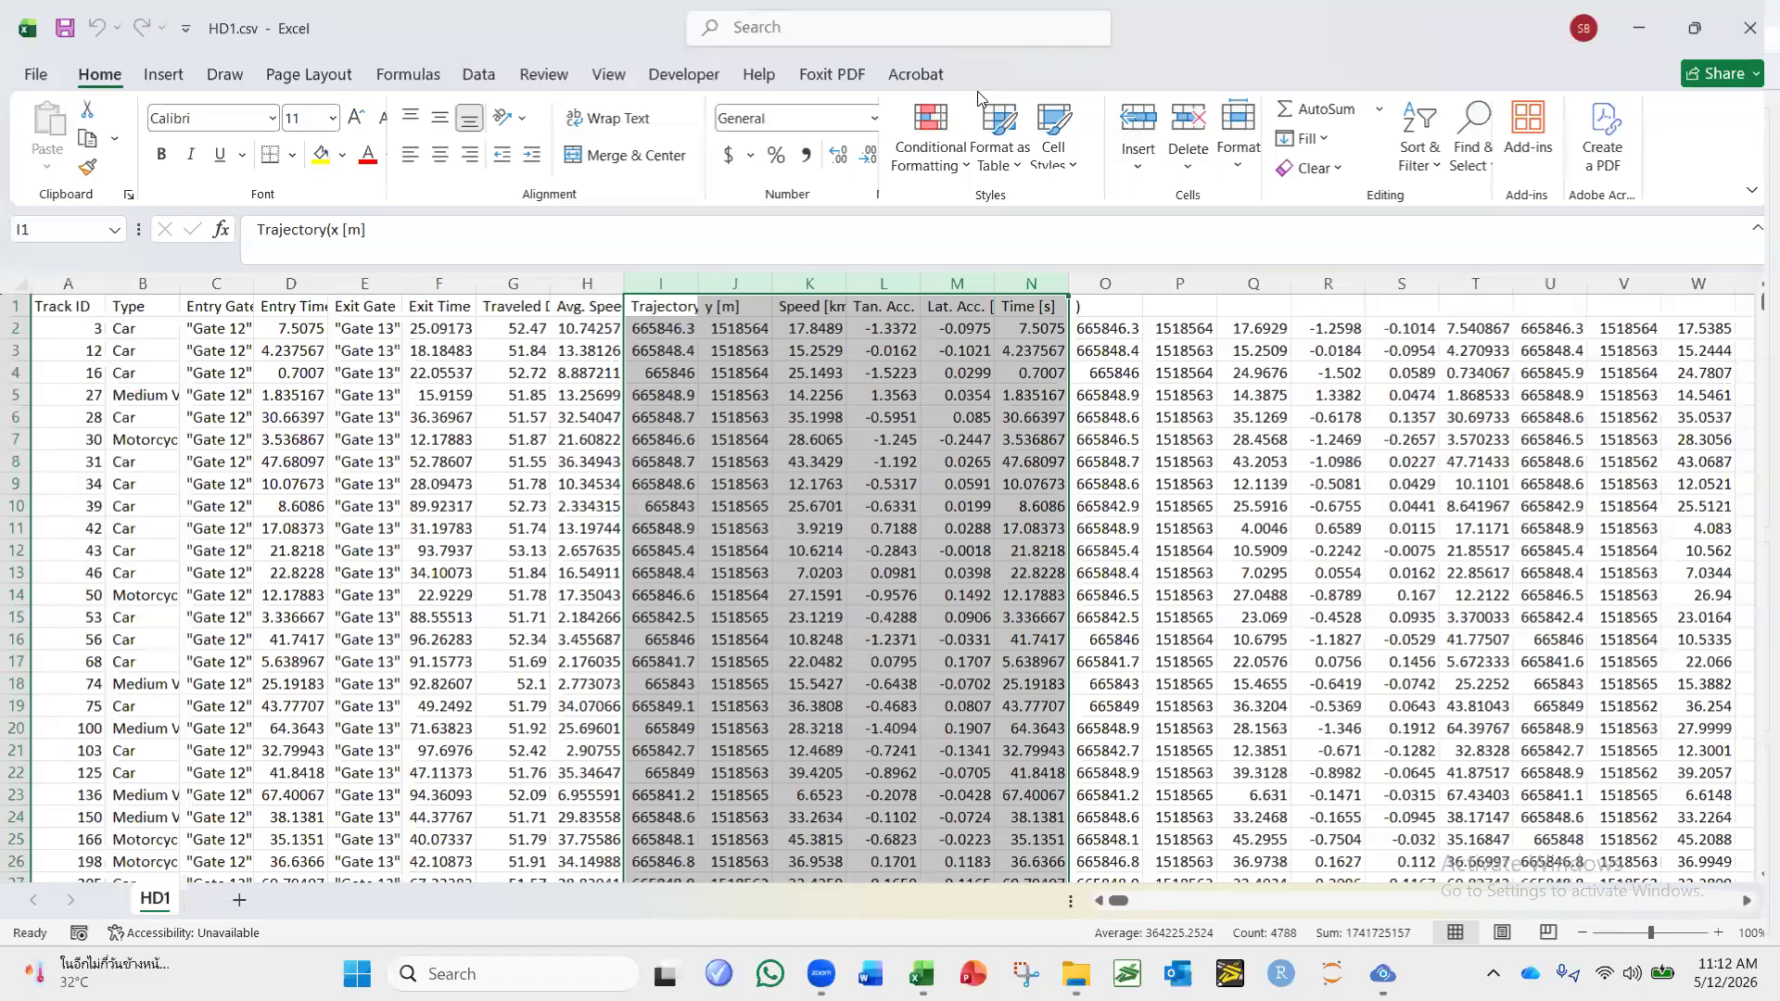
pyautogui.click(661, 439)
pyautogui.click(274, 417)
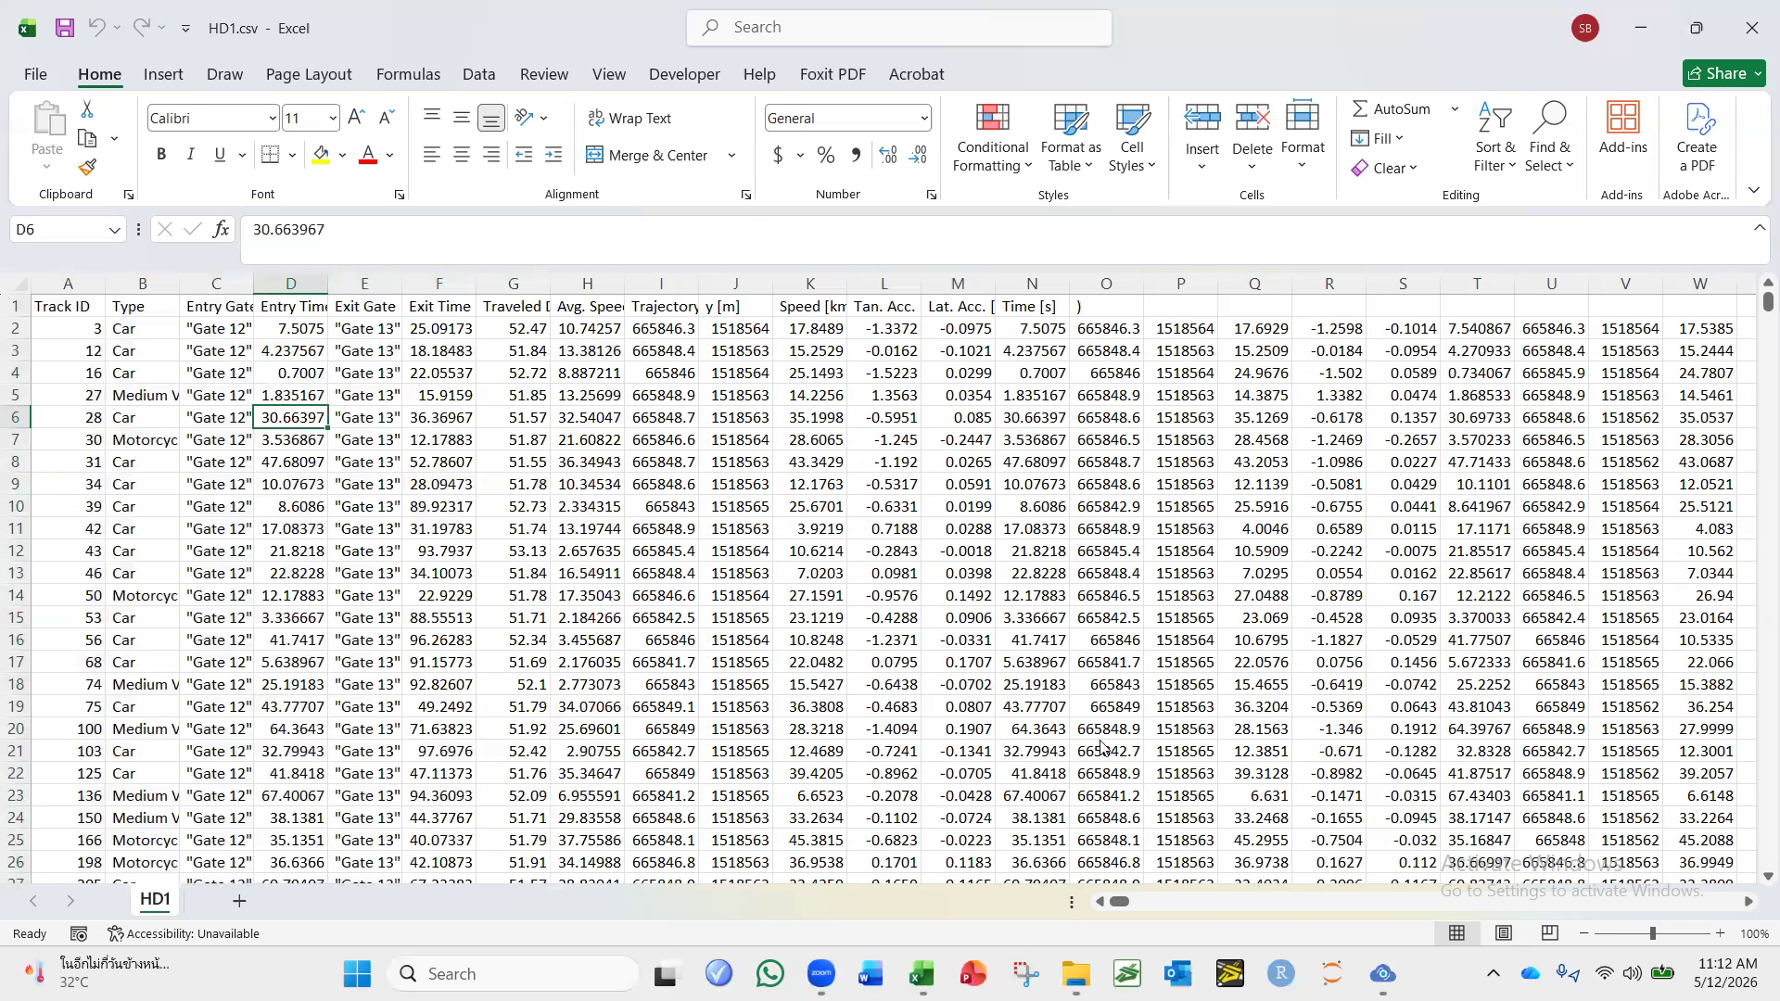
pyautogui.hotkey('alt', 'Tab')
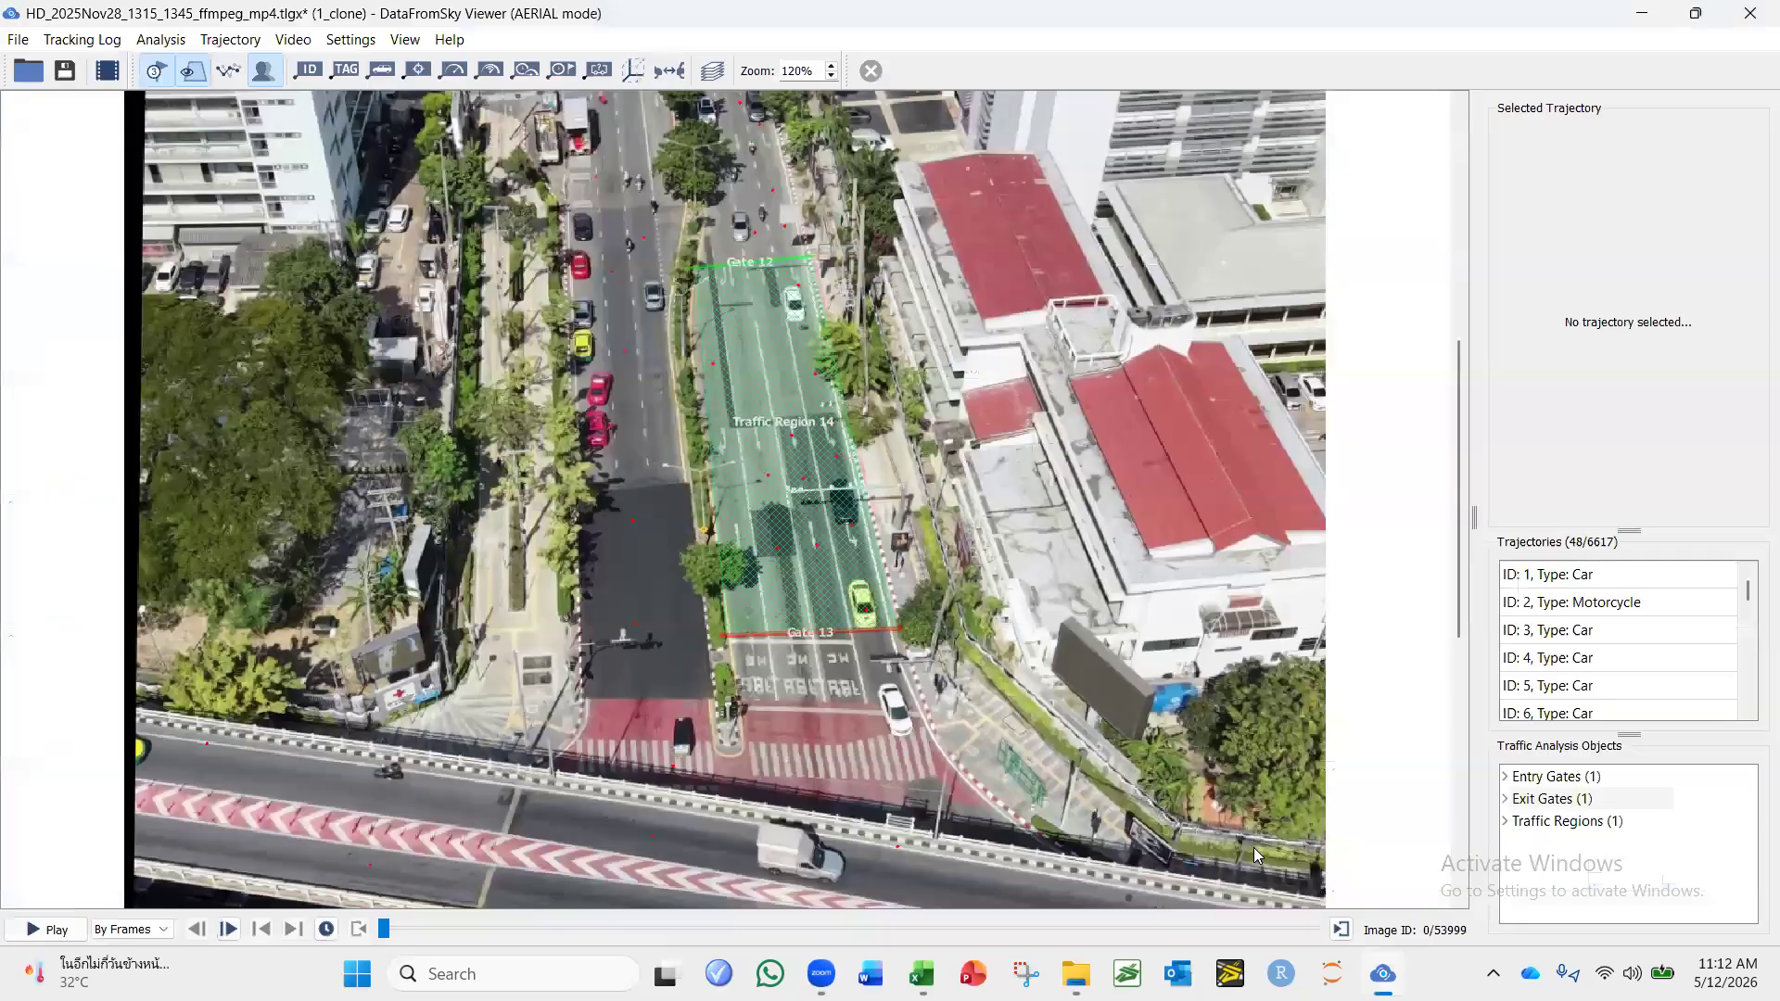